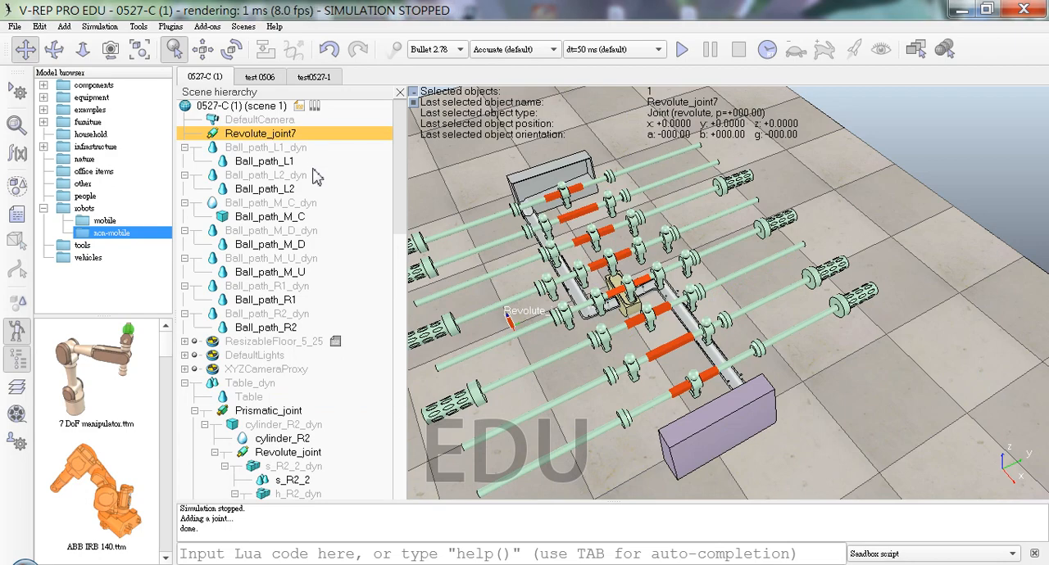
Step: Align Revolute_joint7 with Ball_path_M_C by applying that shape's world orientation and position to the joint
left_click(315, 217, "ctrl")
left_click(232, 49)
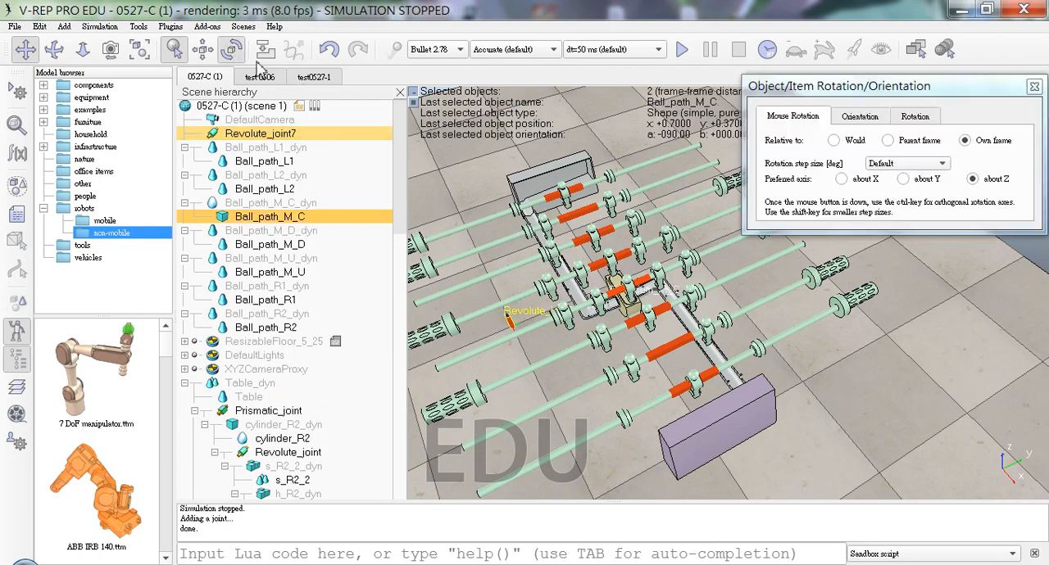
left_click(877, 117)
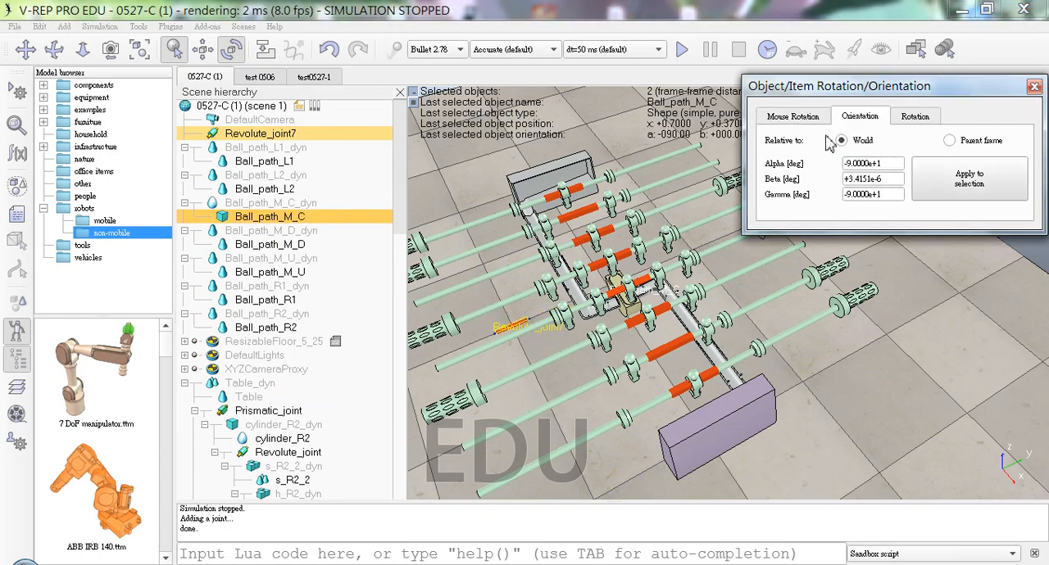
left_click(204, 49)
left_click(863, 116)
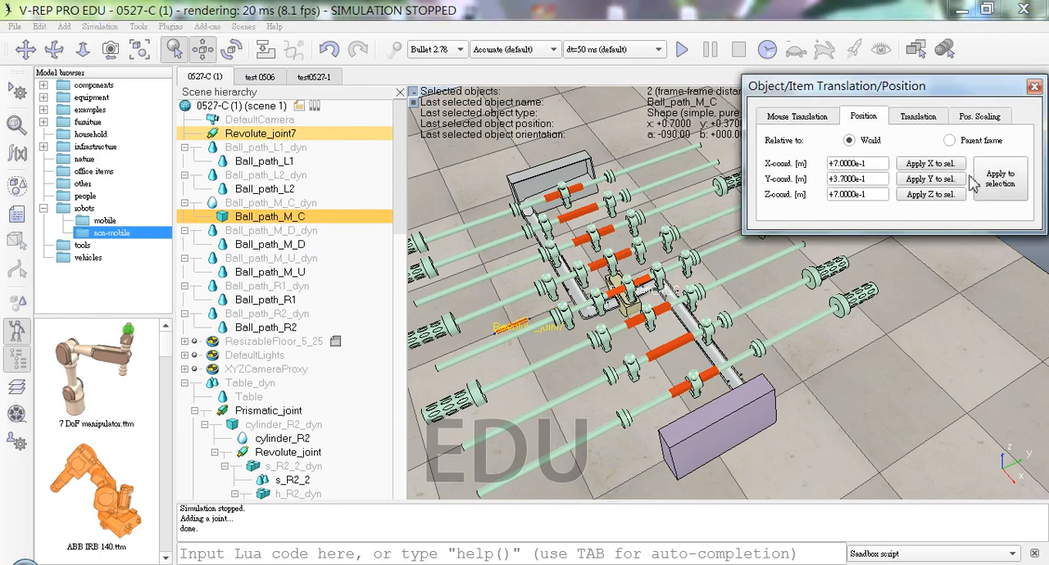
left_click(1004, 180)
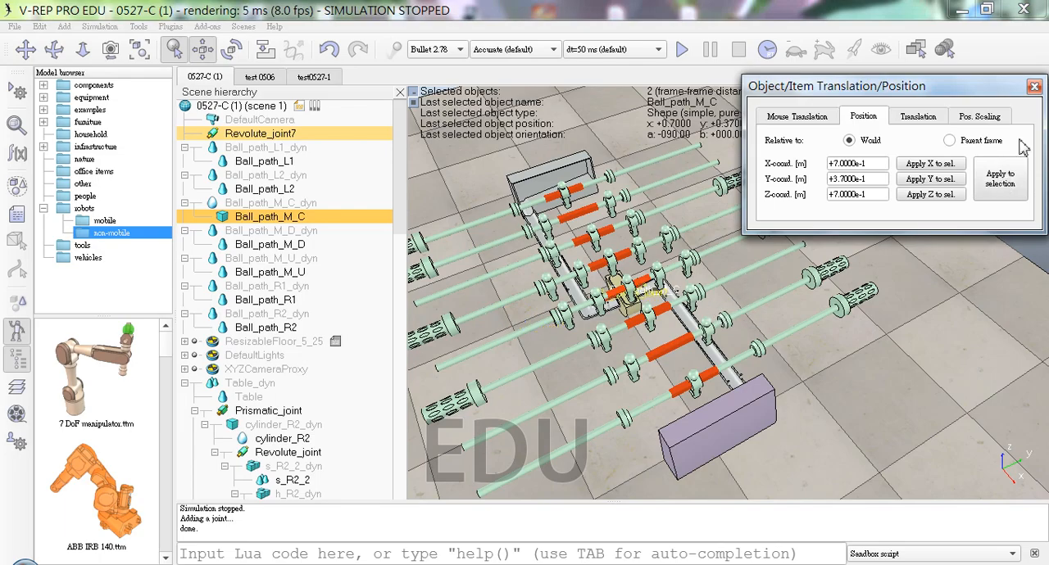
left_click(1036, 88)
Step: Examine from several angles how the aligned revolute joint sits in the half-round ball path piece at the table's centre
middle_click_drag(643, 328, 709, 207)
scroll(707, 207, "up", 5)
left_click_drag(674, 161, 462, 390)
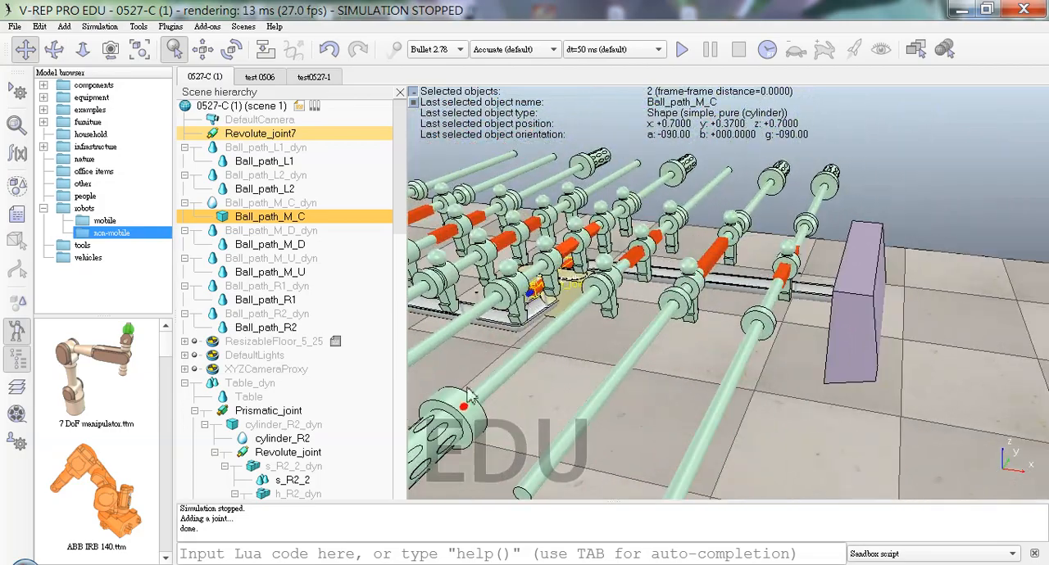
mouse_move(551, 296)
middle_mouse_down()
mouse_move(426, 404)
mouse_move(569, 305)
mouse_move(627, 321)
mouse_move(539, 301)
middle_mouse_up()
left_click_drag(536, 293, 693, 216)
right_click(755, 181)
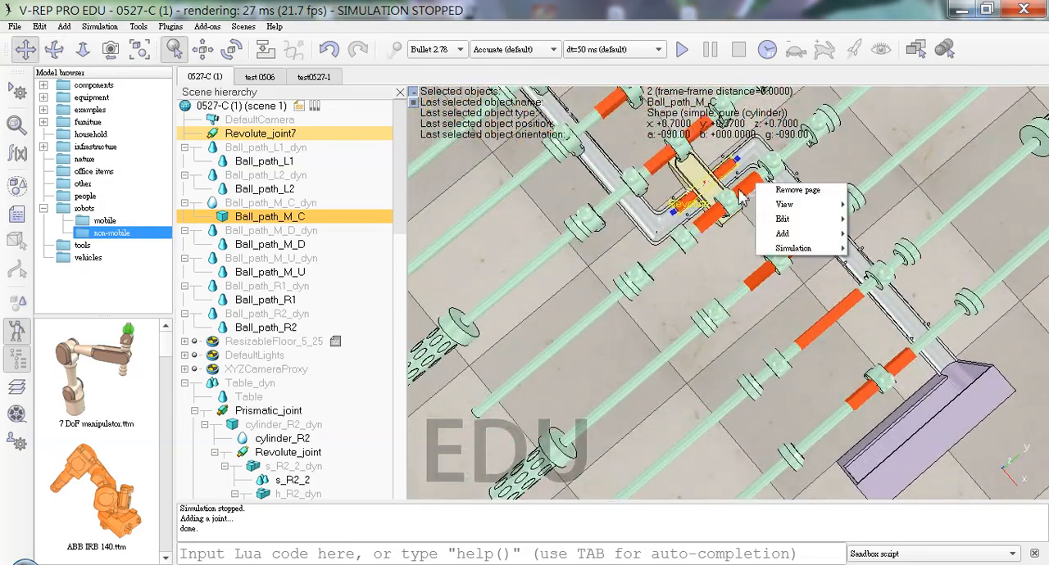
middle_click_drag(683, 217, 691, 187)
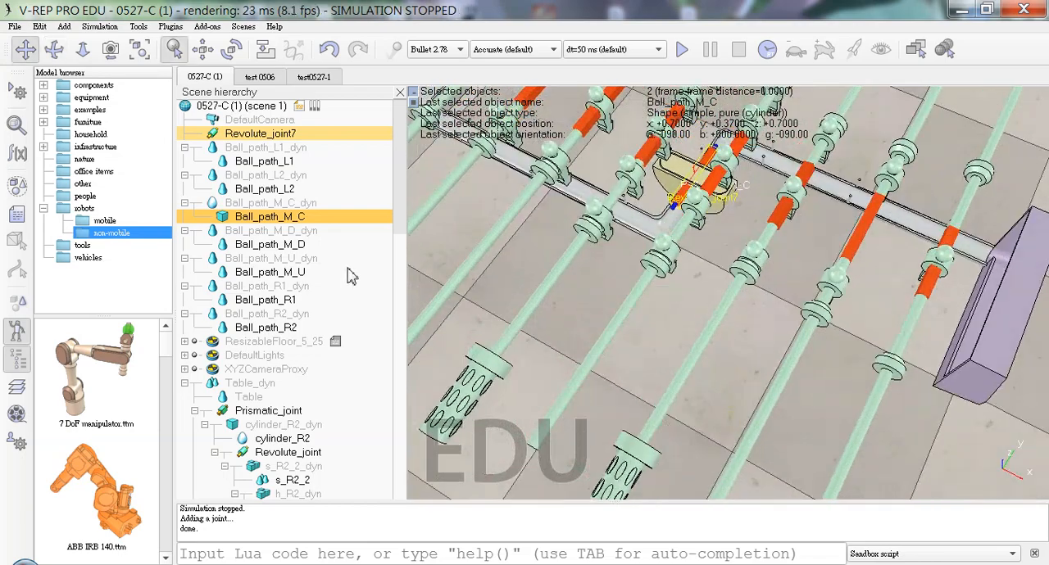
Step: Open the object properties of Prismatic_joint under Table_dyn
scroll(401, 217, "down", 5)
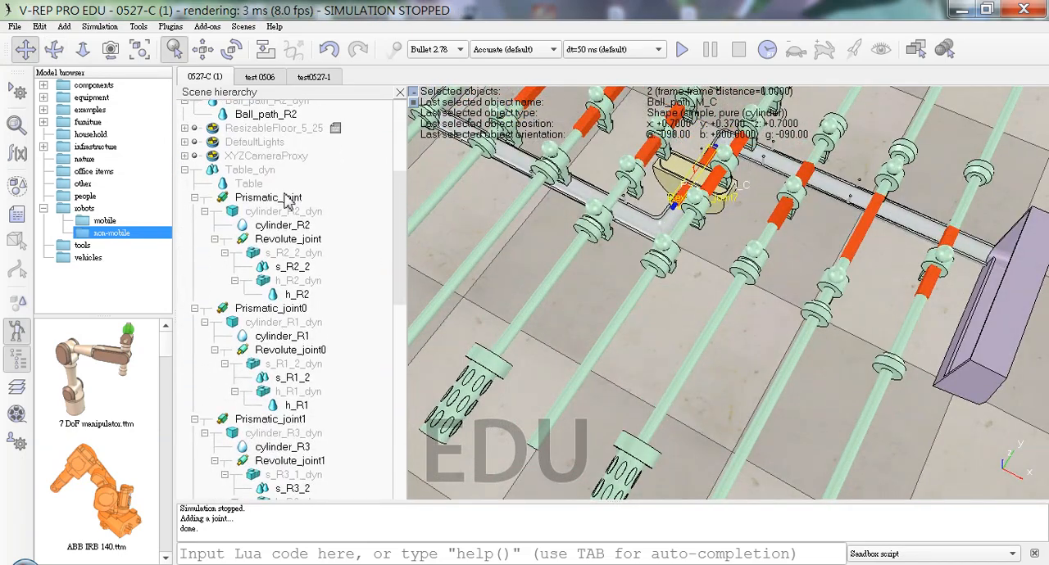
left_click(270, 197)
left_click(17, 124)
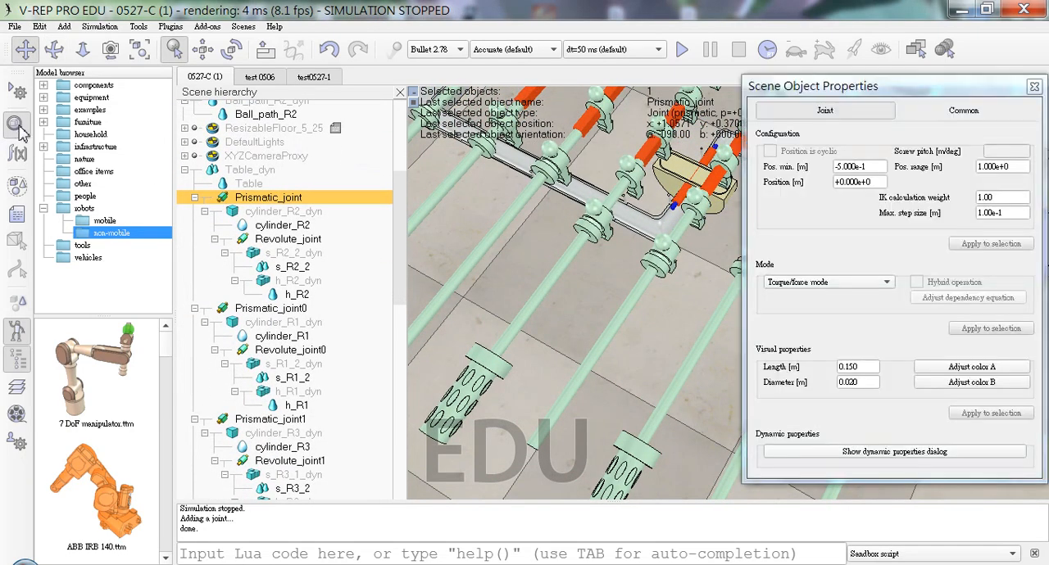
Step: Collapse the branches of Prismatic_joint through Prismatic_joint6 in the scene hierarchy and select Prismatic_joint
left_click(194, 198)
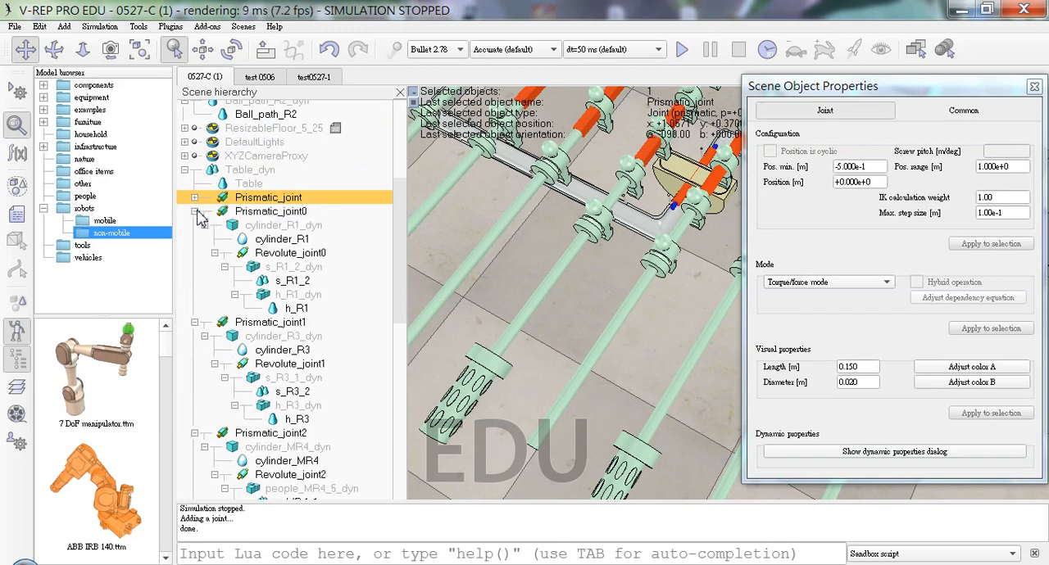
left_click(195, 212)
left_click(195, 226)
left_click(197, 239)
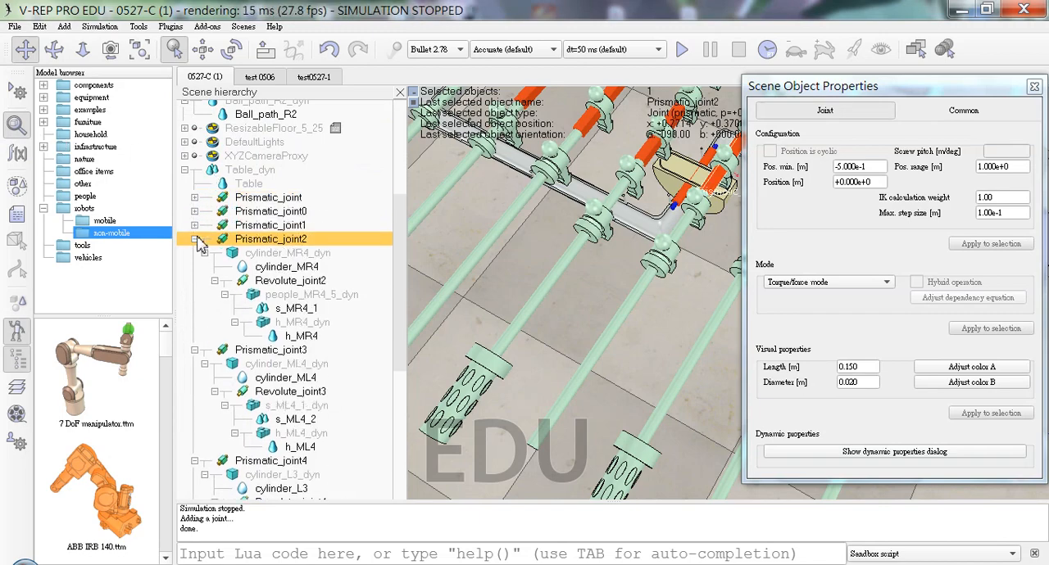
left_click(195, 240)
left_click(194, 253)
left_click(195, 268)
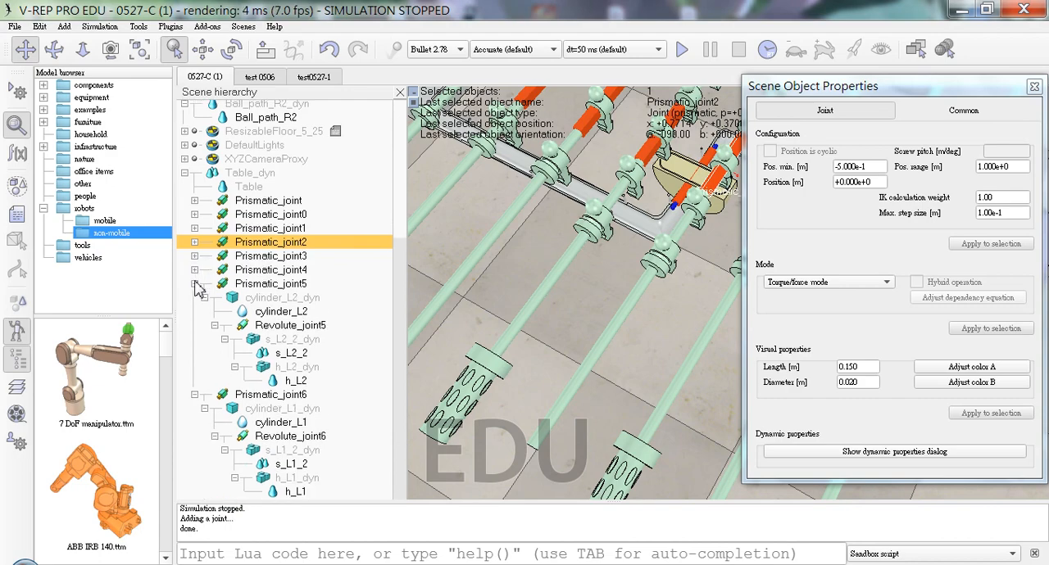
left_click(195, 283)
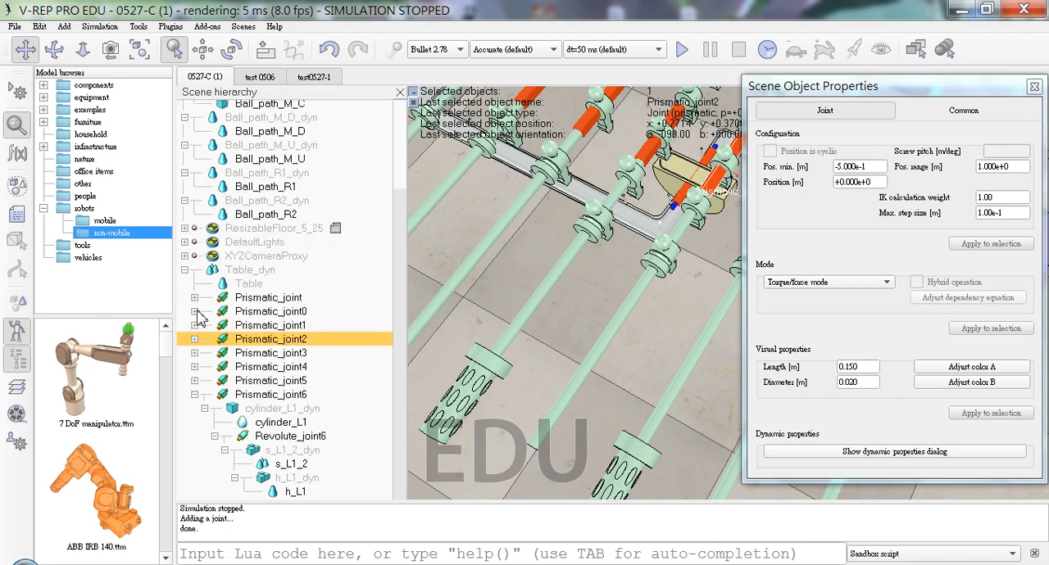
left_click(195, 395)
left_click(281, 395)
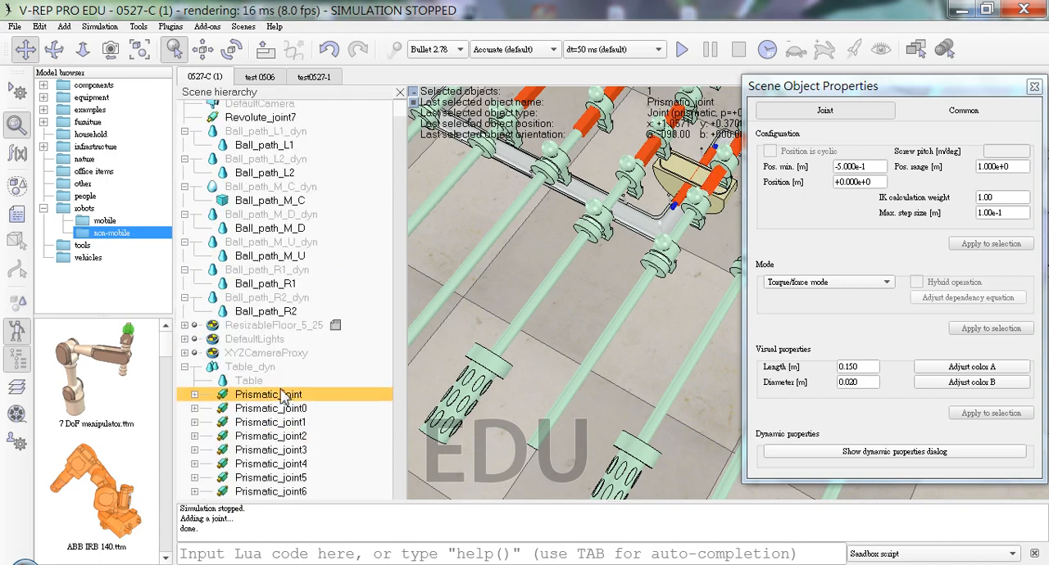
Step: Toggle the first camera visibility layer of Table_dyn on and off again in its common properties
left_click(185, 367)
left_click(242, 383)
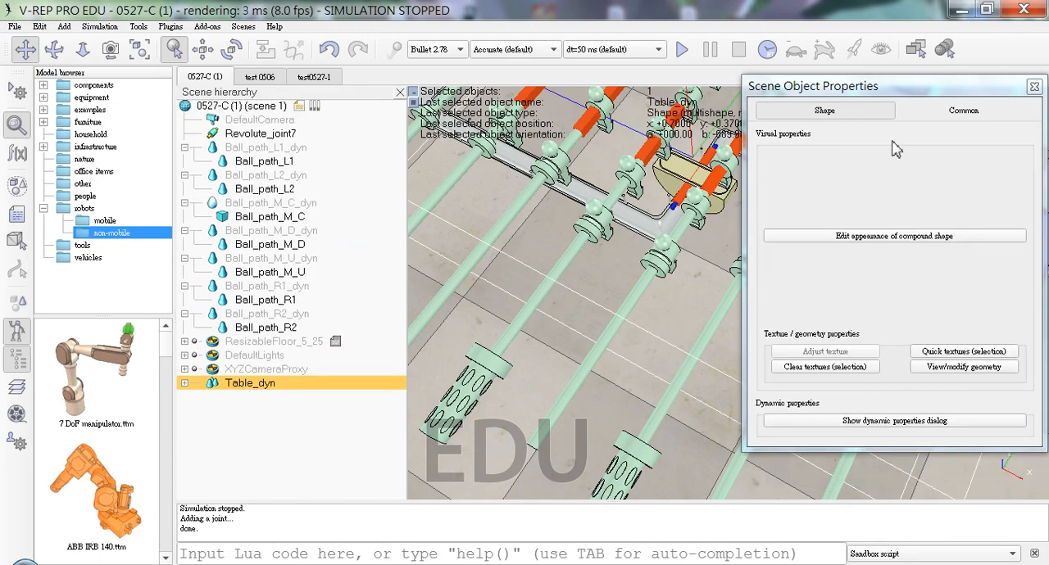
left_click(963, 110)
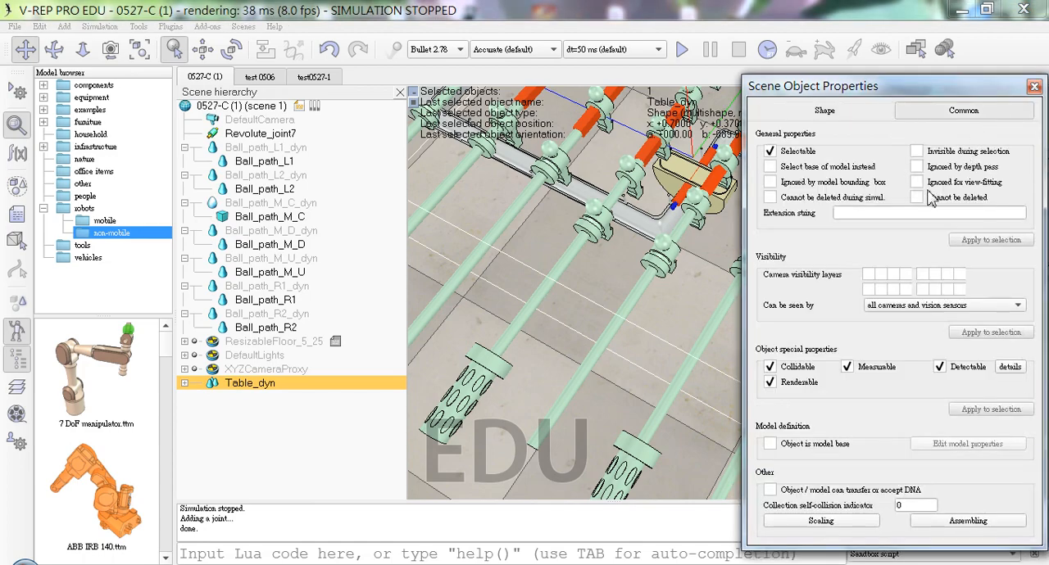
left_click(870, 275)
left_click(870, 276)
left_click(870, 276)
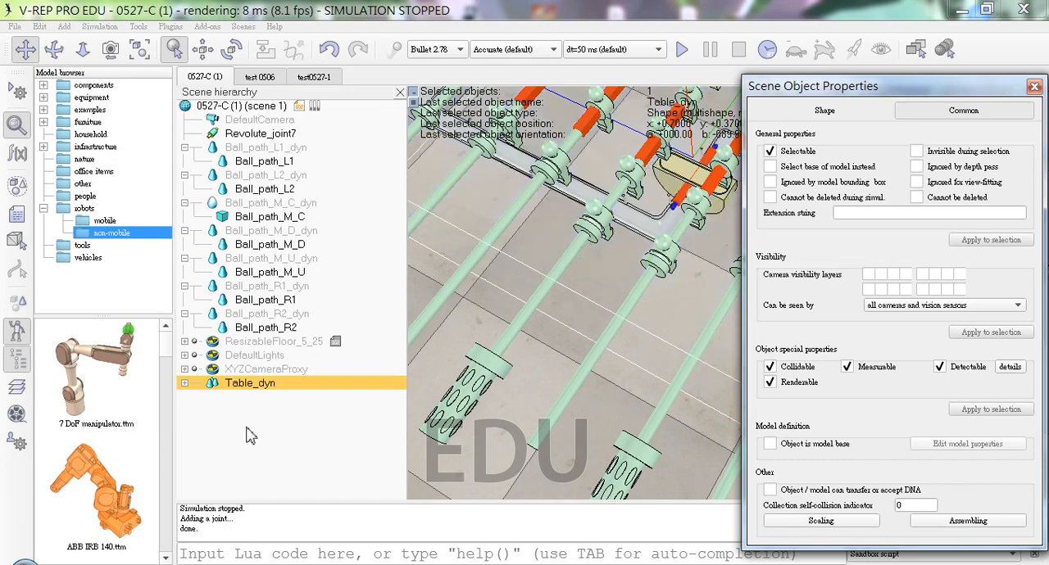
Step: Compare the camera visibility layers of Prismatic_joint, Prismatic_joint0 and Prismatic_joint2, and close the object properties
left_click(185, 383)
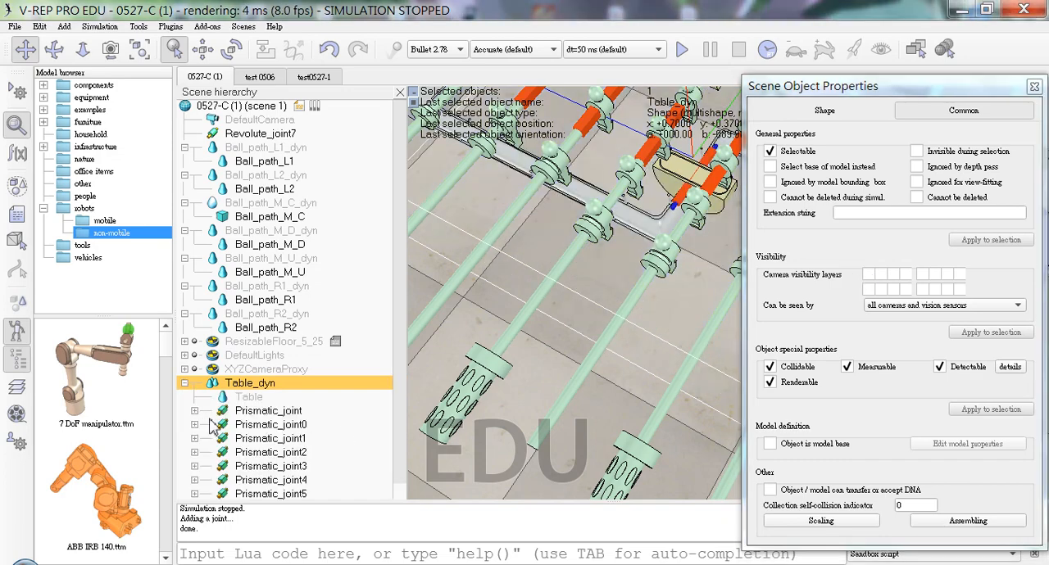
left_click(248, 411)
left_click(883, 277)
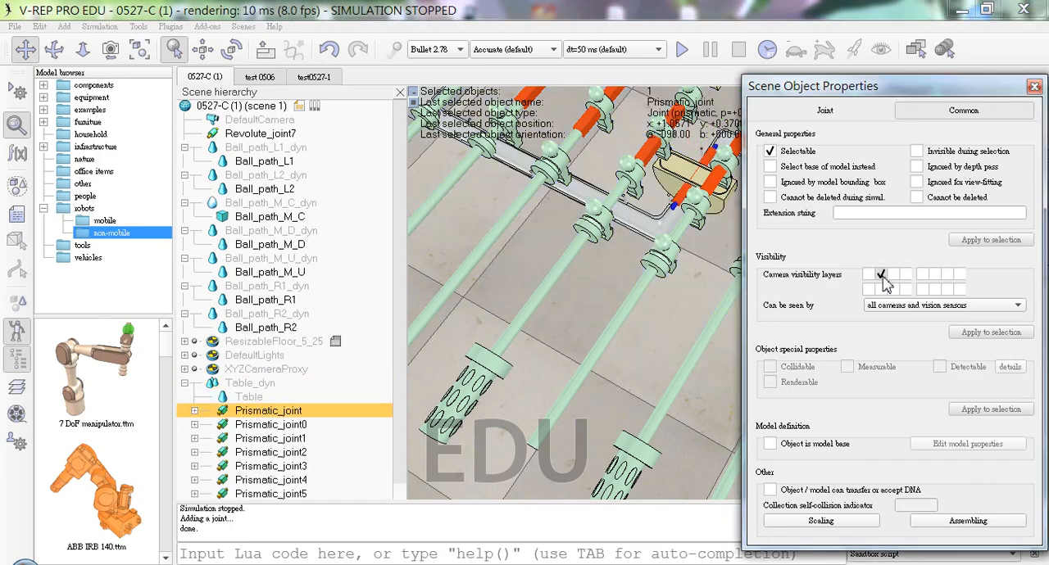
left_click(882, 277)
left_click(297, 424)
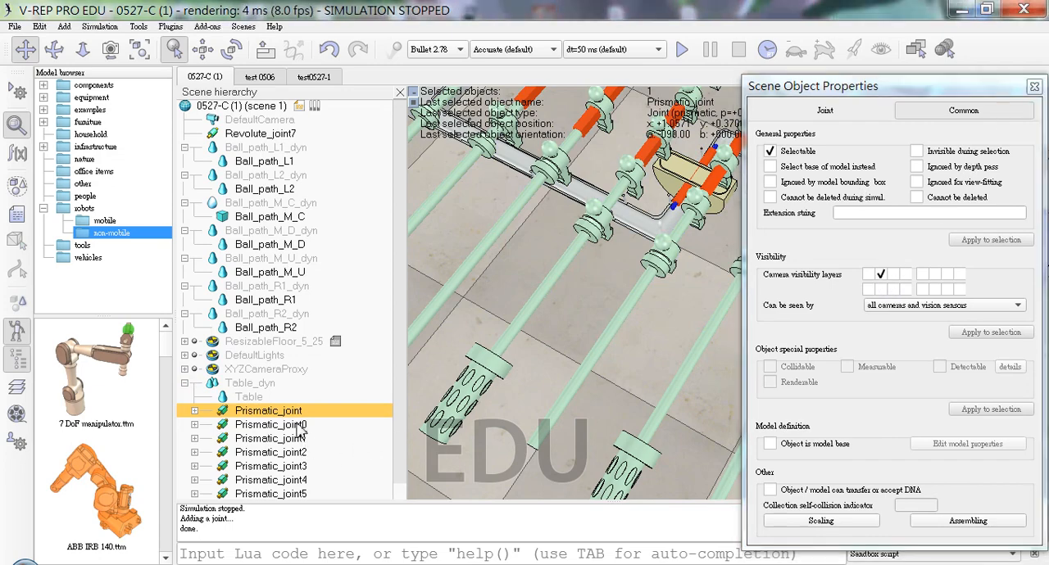
left_click(292, 453)
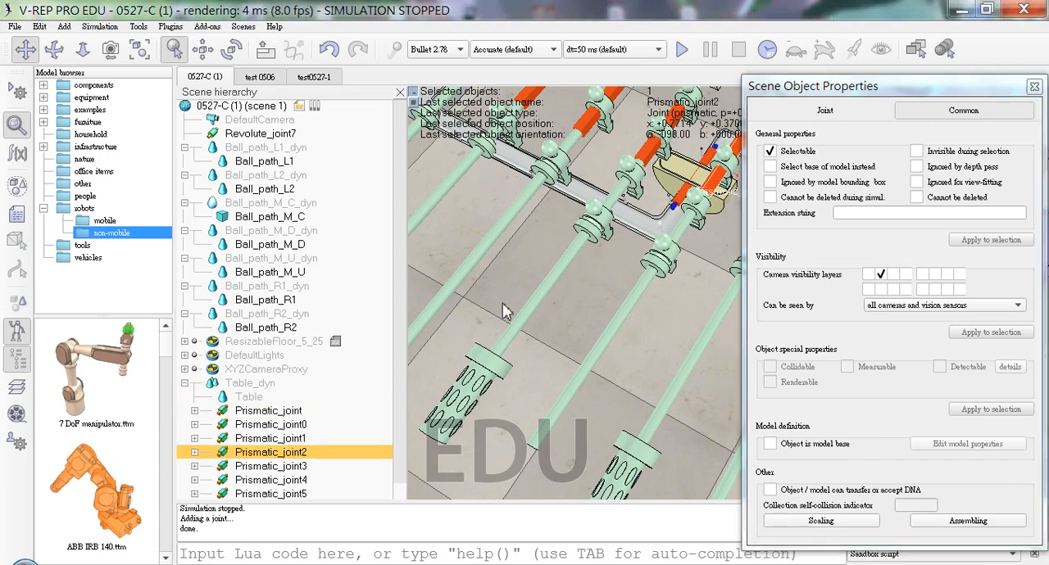
left_click(1034, 87)
Step: Examine the table's centre from above and up close, around the ball path piece and its revolute joint
scroll(666, 280, "up", 3)
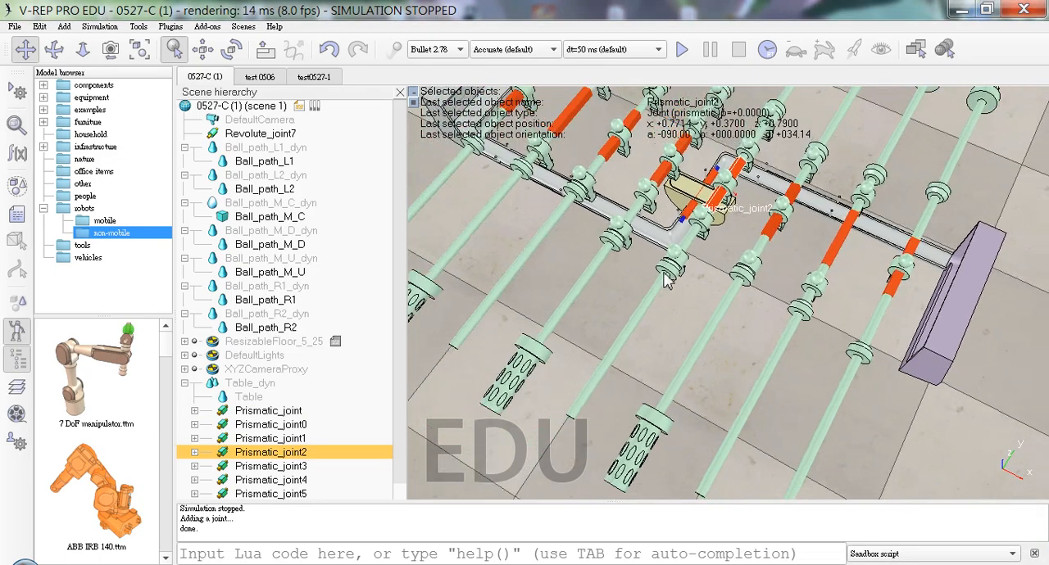
scroll(664, 274, "down", 1)
middle_click_drag(731, 221, 799, 113)
left_click_drag(780, 141, 691, 303)
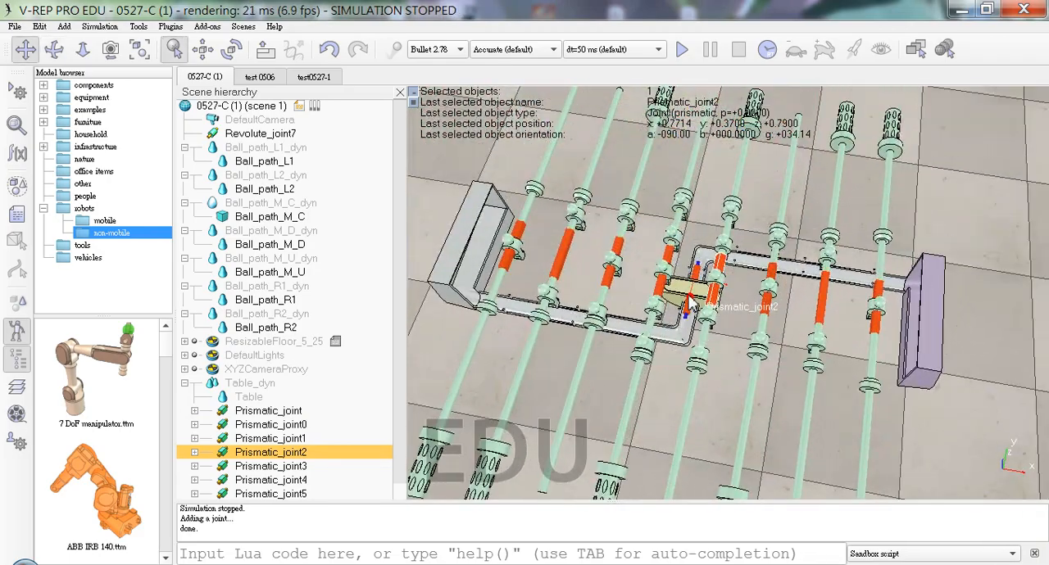
middle_click_drag(690, 303, 704, 277)
scroll(698, 308, "up", 3)
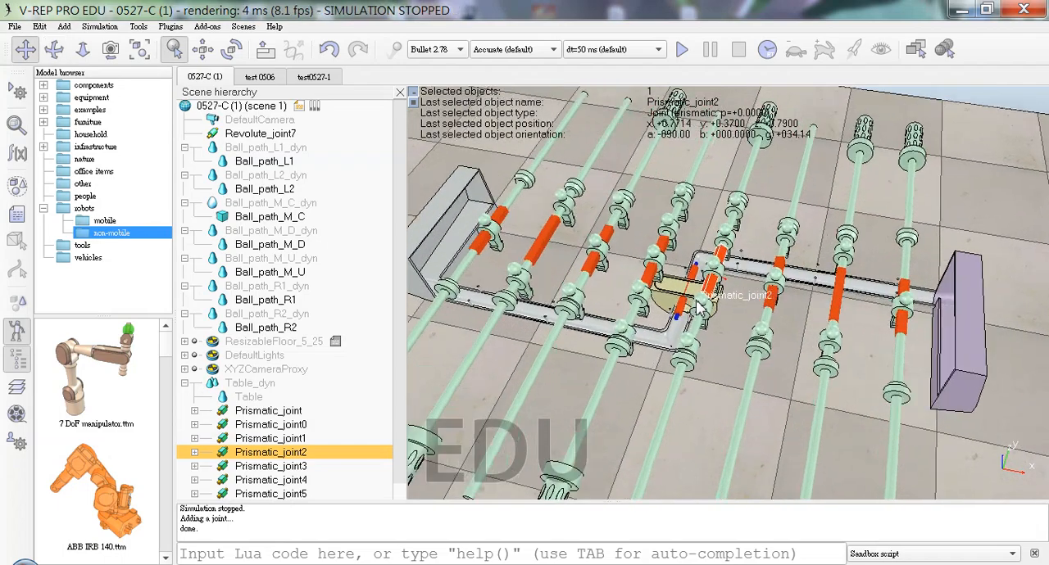
scroll(698, 309, "up", 3)
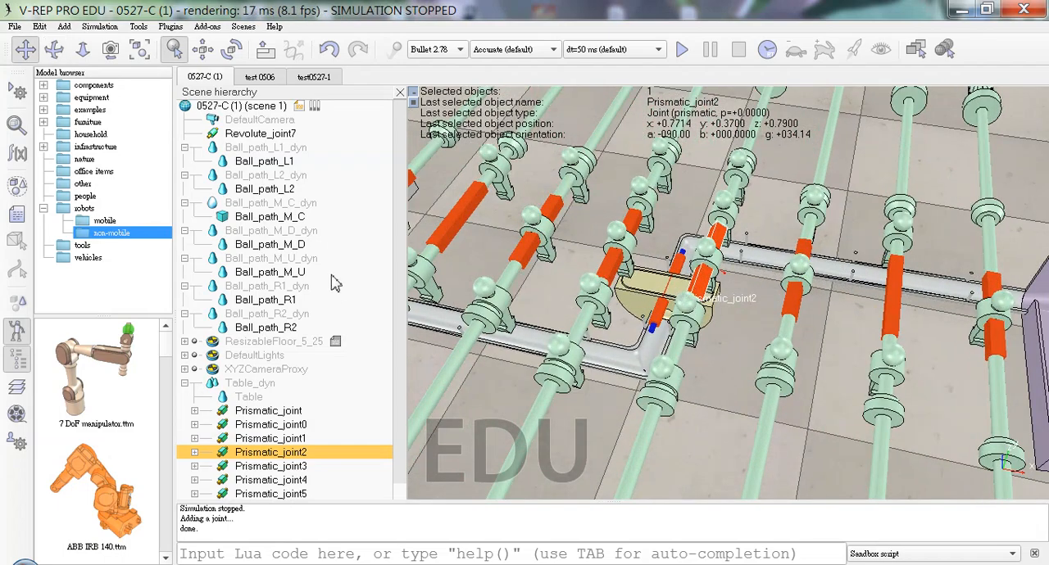
Step: Make Ball_path_M_C_dyn, together with its Ball_path_M_C shape, a child of Revolute_joint7 in the scene hierarchy
left_click(291, 218)
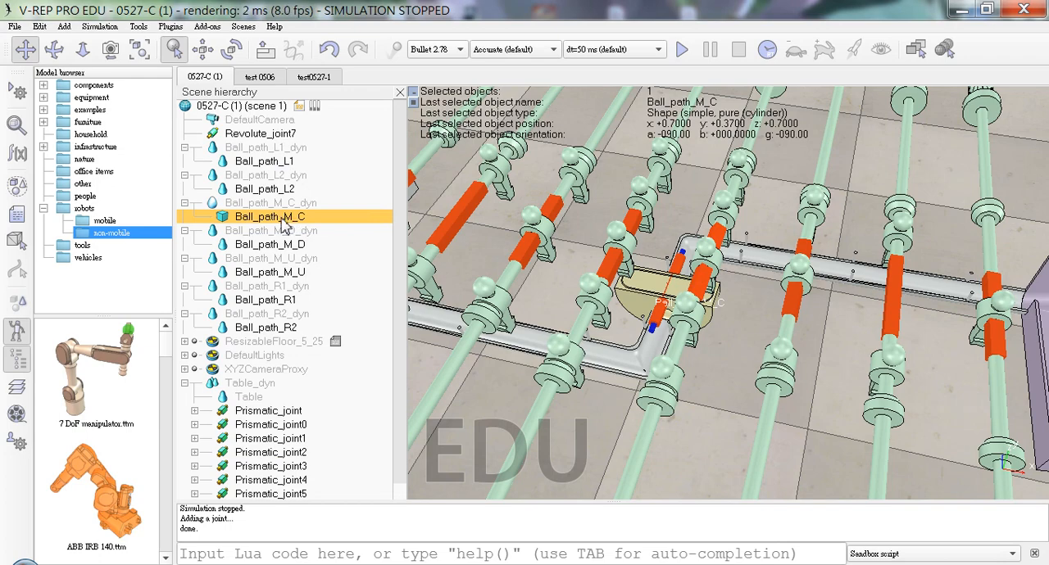
left_click_drag(281, 219, 283, 135)
left_click(288, 203)
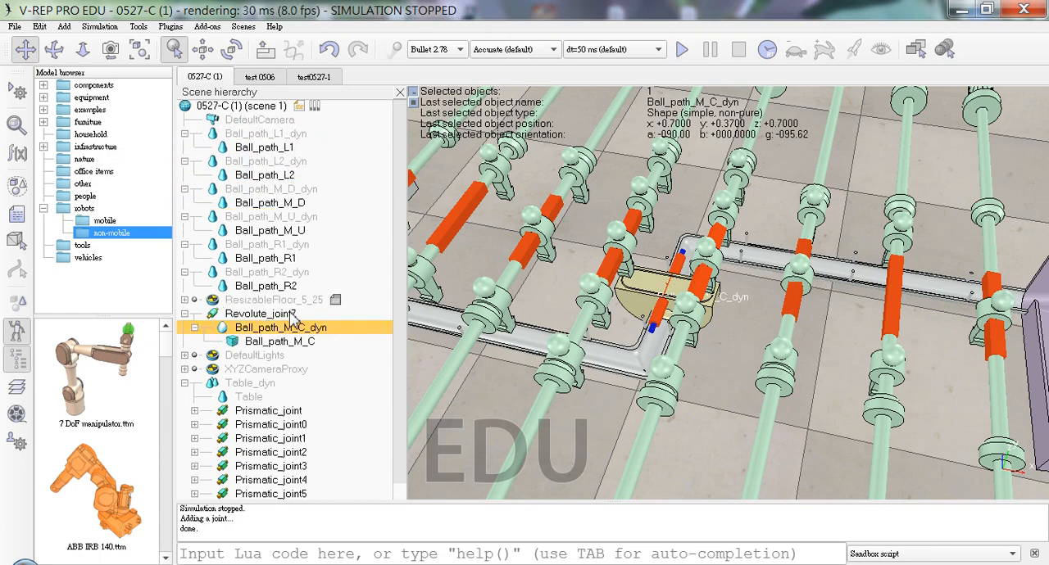
Step: Make Ball_path_M_U_dyn, together with its Ball_path_M_U shape, a child of Ball_path_M_C_dyn
left_click(656, 283)
left_click_drag(305, 218, 352, 338)
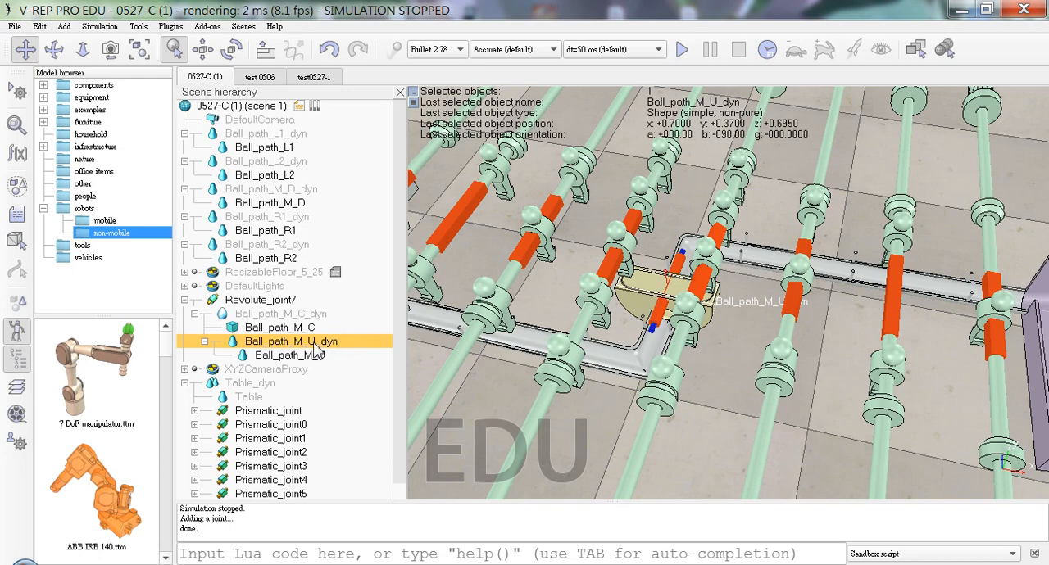
left_click(335, 358)
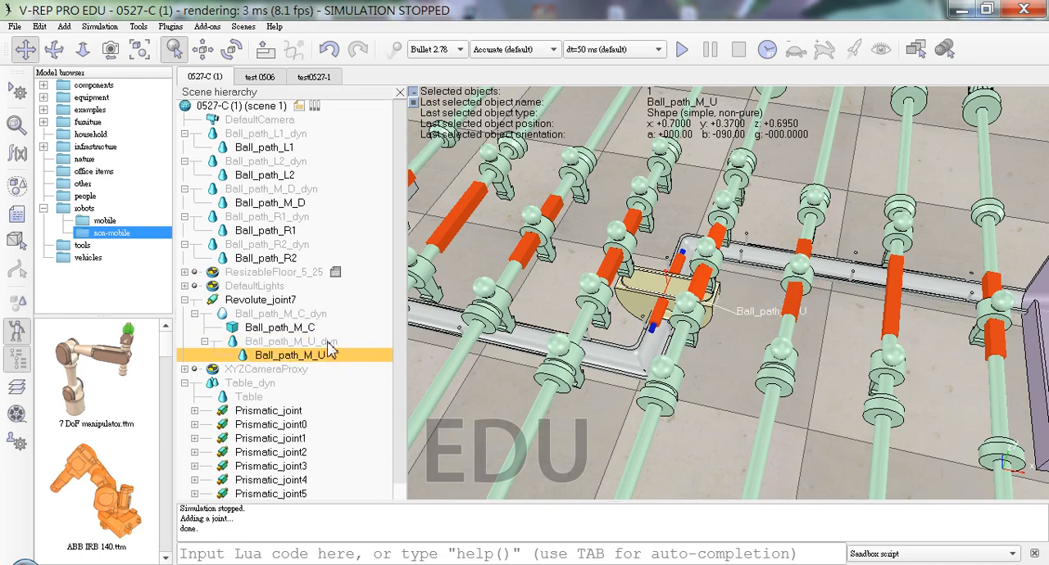
left_click(330, 348)
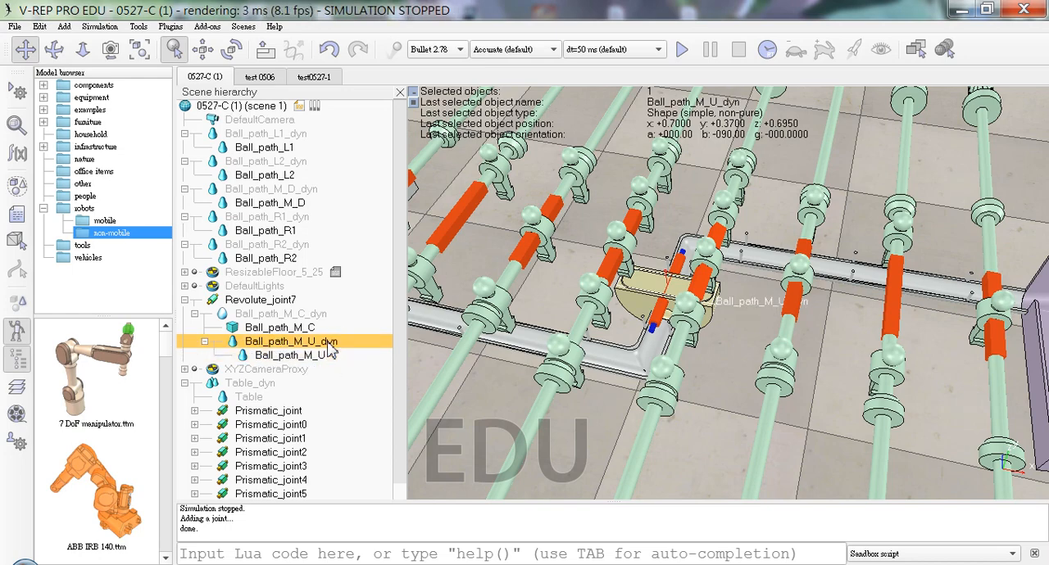
Step: Expand the Prismatic_joint branch to check how its shapes and joints are nested, and collapse it again
left_click(199, 412)
left_click(194, 412)
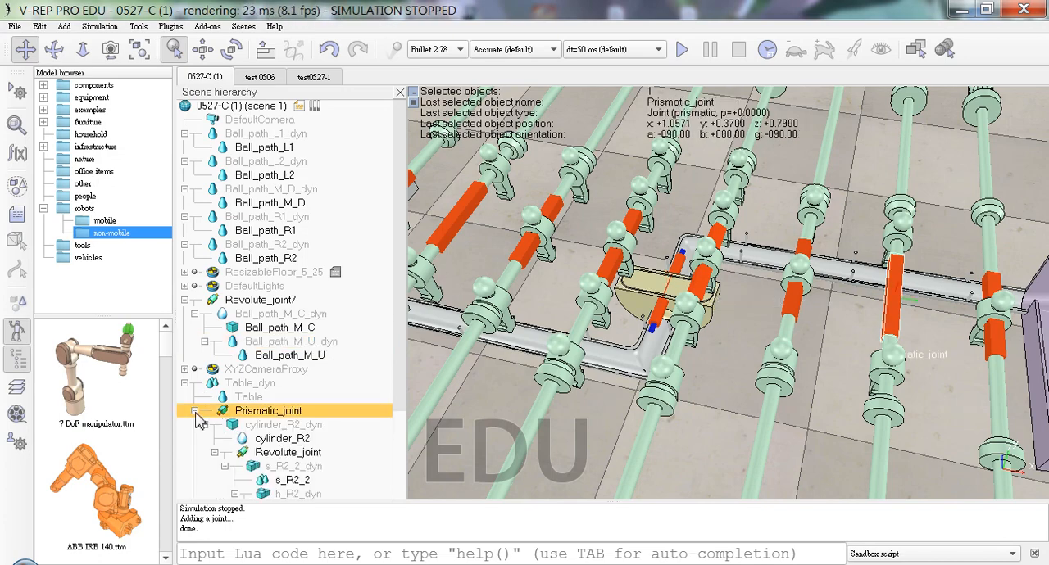
left_click(195, 412)
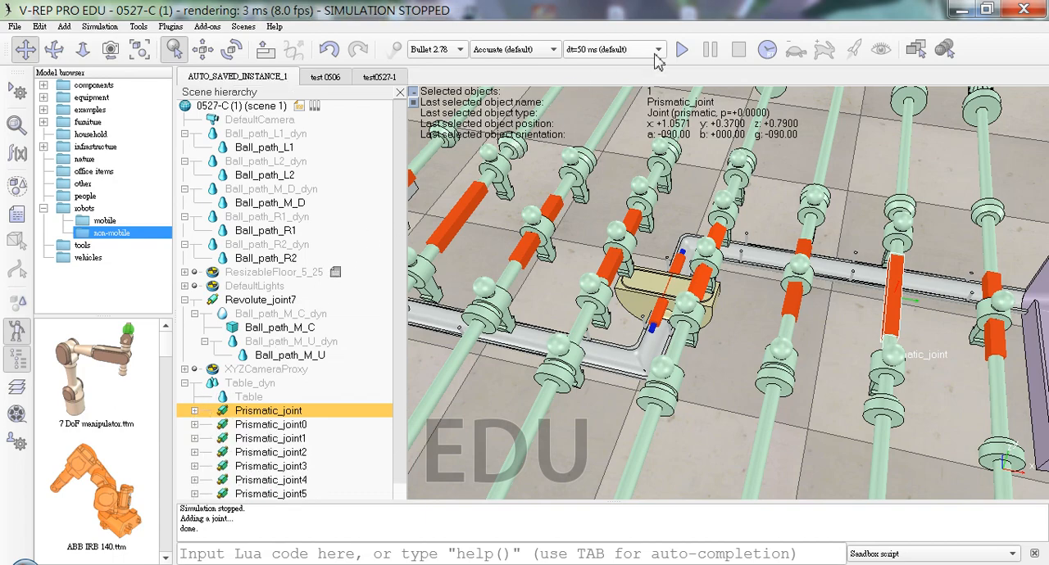
Step: Run the simulation to check how the newly parented ball path parts behave, and stop it
left_click(682, 50)
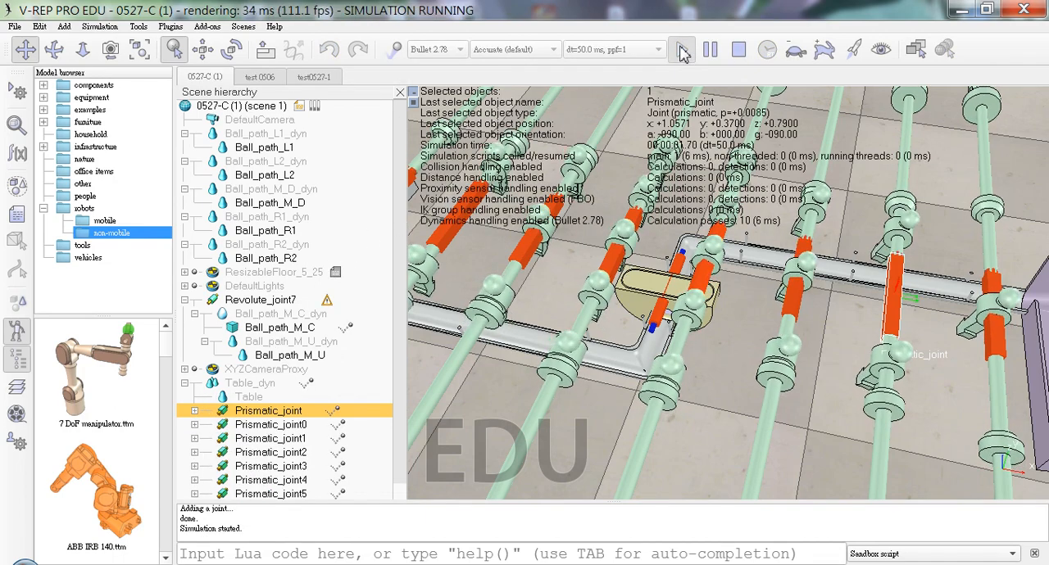
left_click(631, 319)
left_click(631, 319)
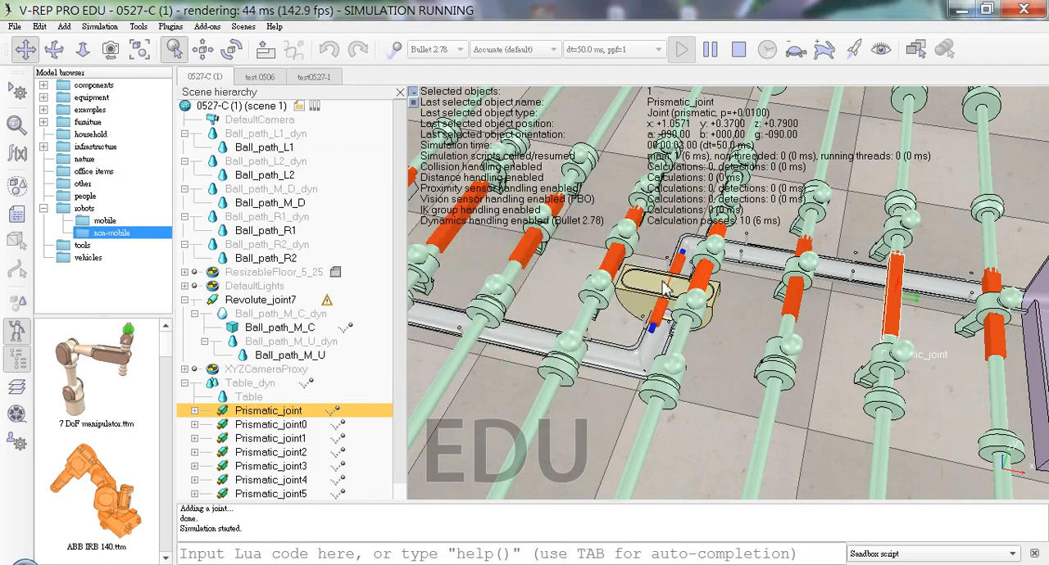
left_click(738, 50)
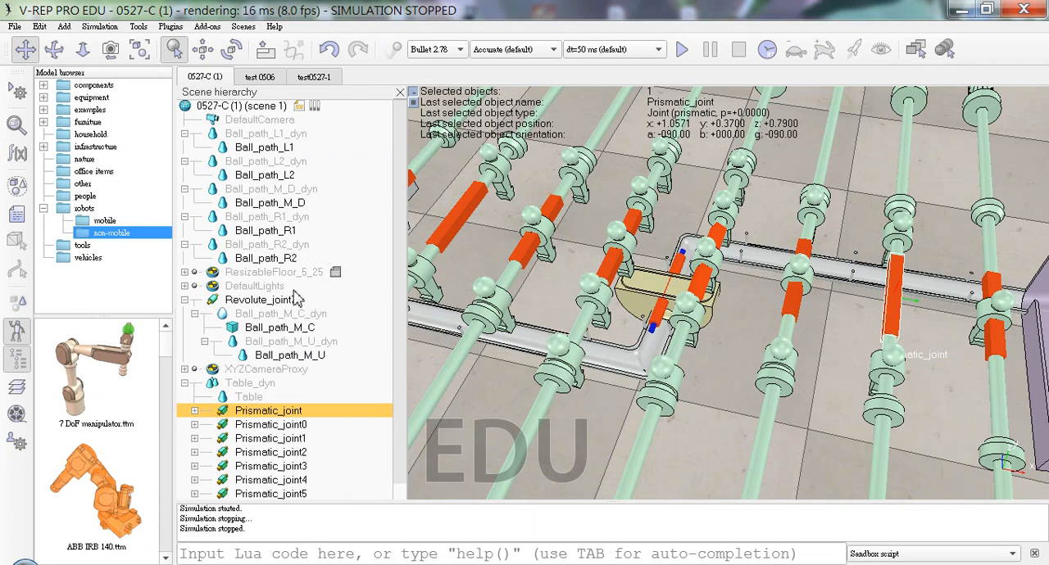
Step: Enable the motor of Revolute_joint7 and set its target velocity to 10 deg/s
left_click(262, 299)
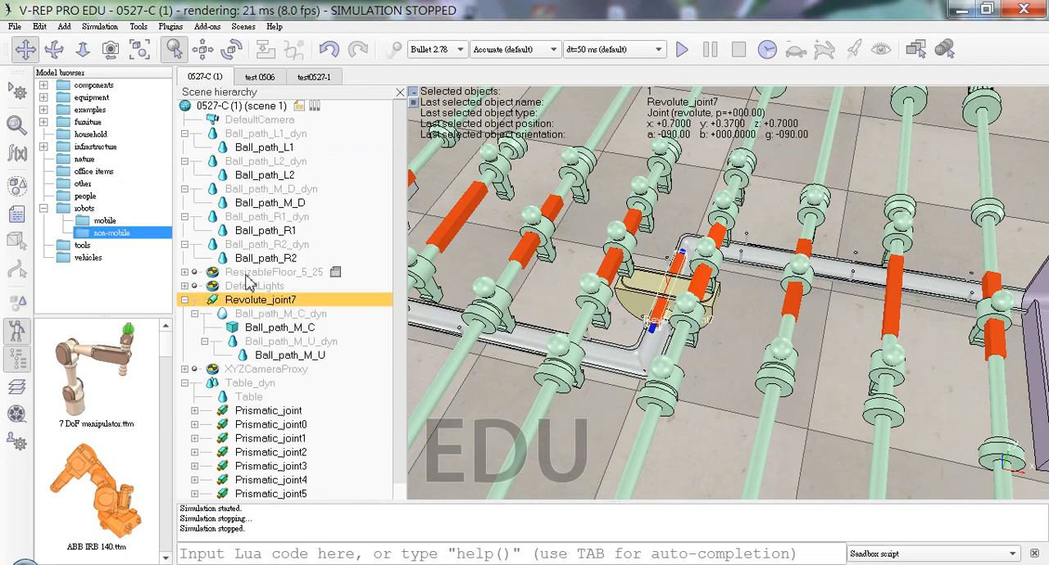
left_click(16, 124)
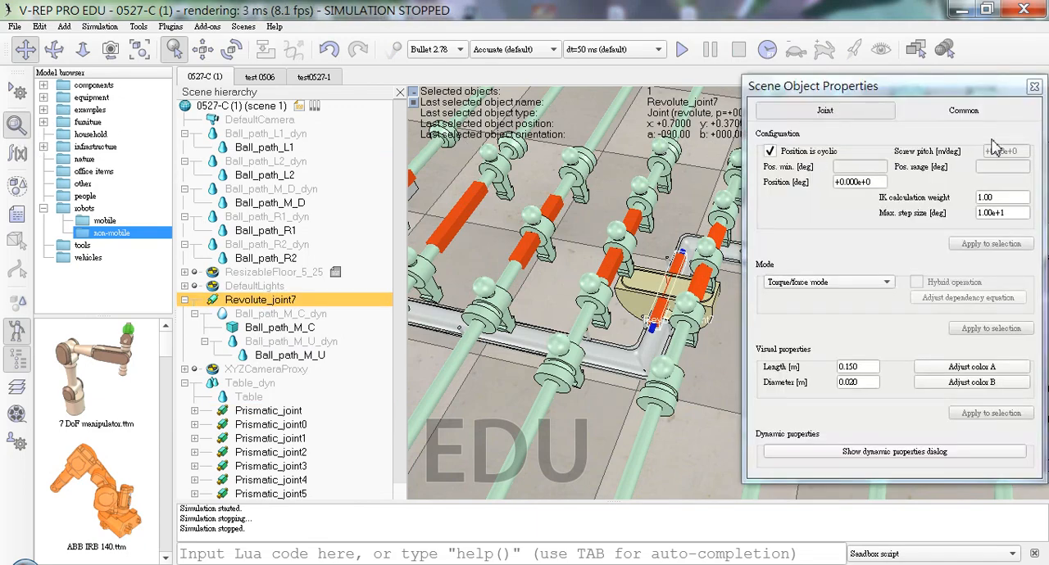
left_click(971, 117)
left_click(852, 113)
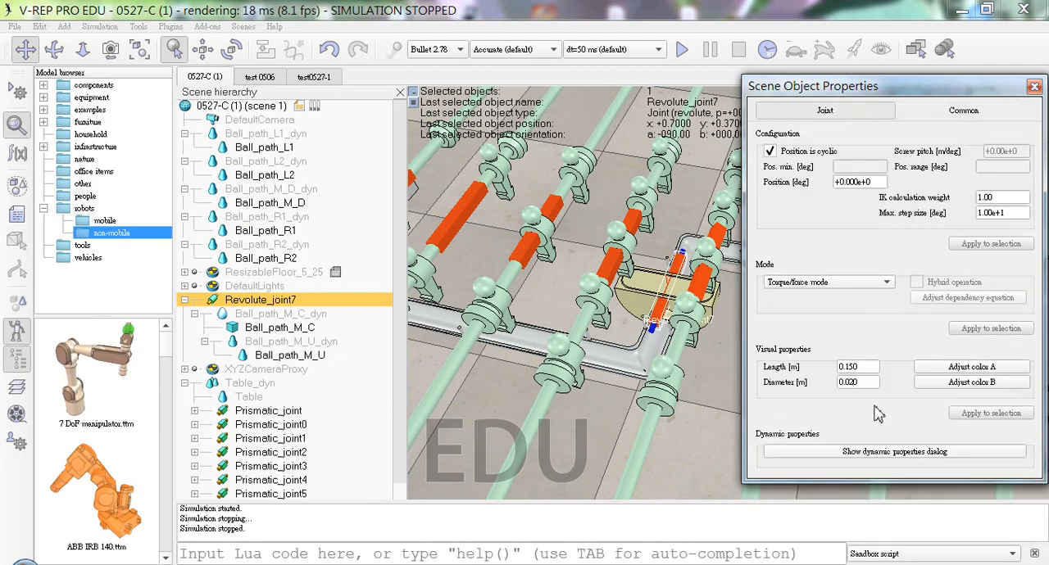
left_click(884, 446)
left_click(769, 128)
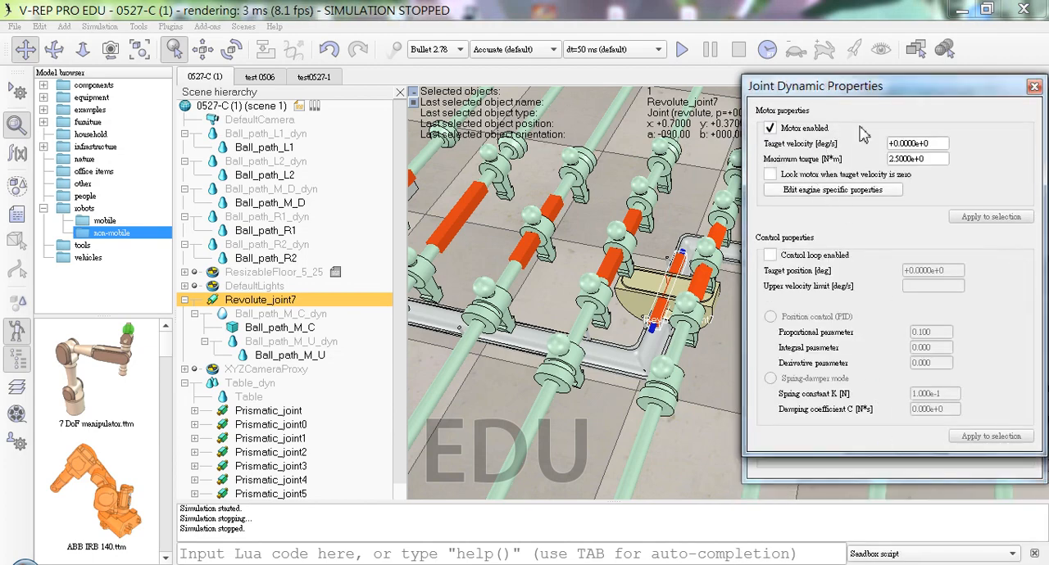
key("Tab")
type("10")
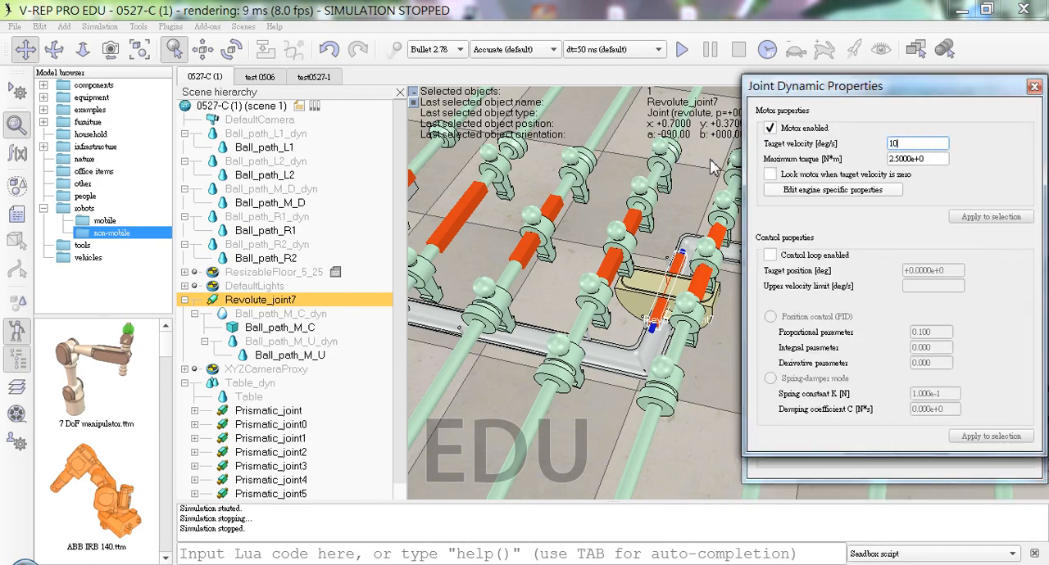
Step: Run the simulation to check how the motorized Revolute_joint7 moves the central ball path parts, and stop it
left_click(680, 49)
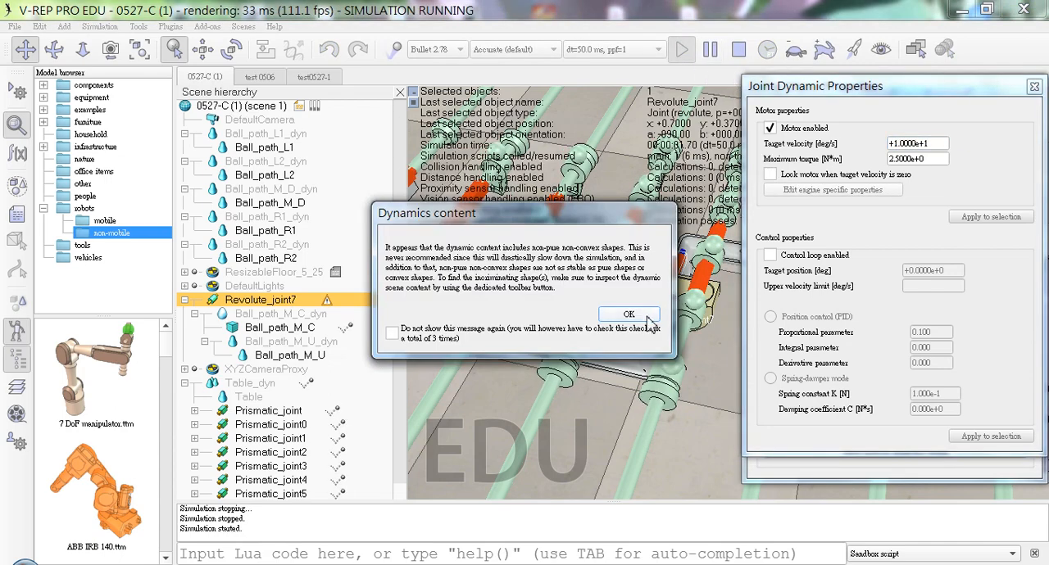
left_click(629, 315)
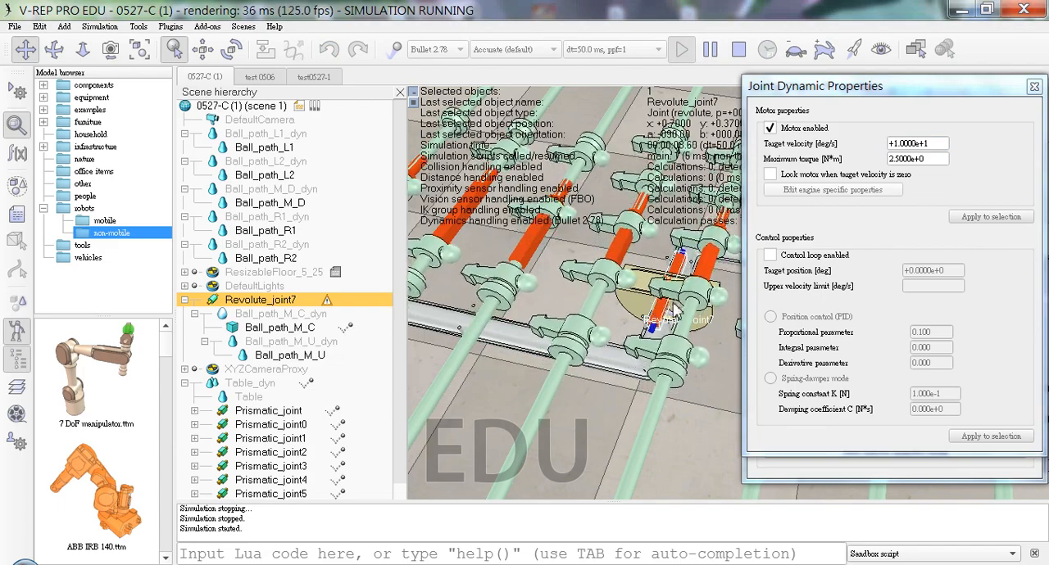
left_click(1034, 86)
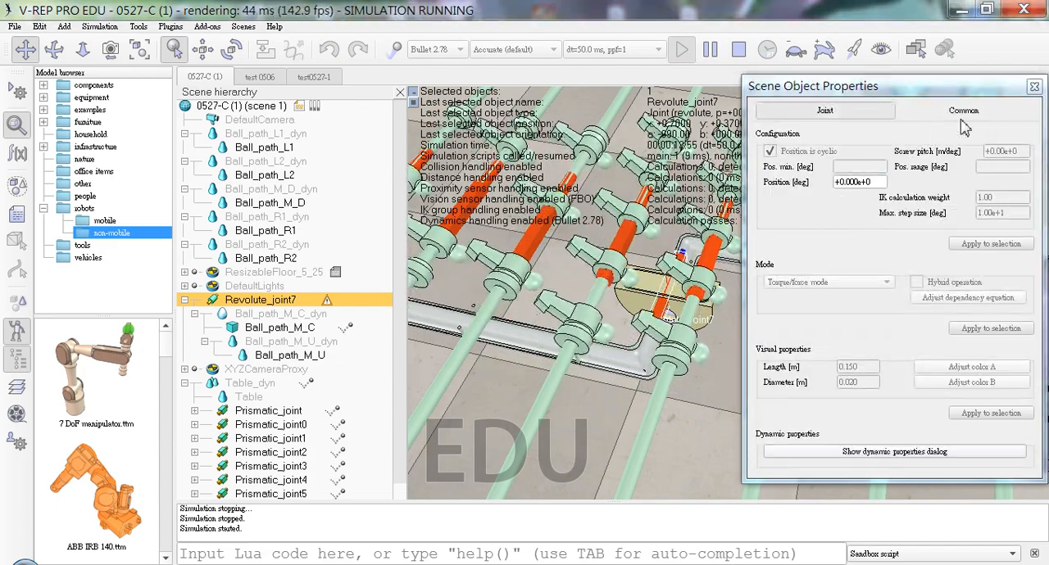
left_click(740, 50)
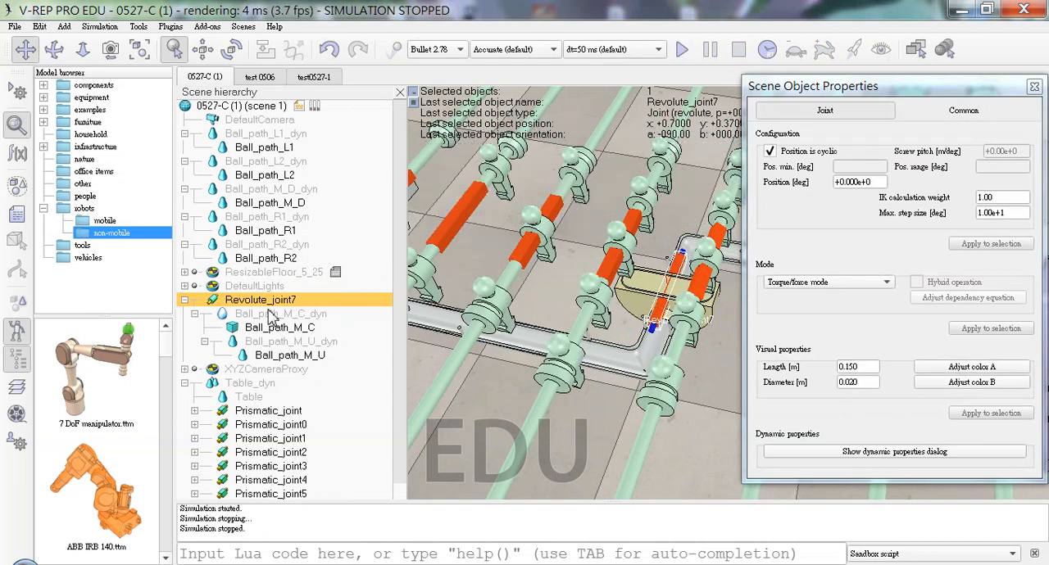
Step: Make Revolute_joint7 a child of Ball_path_M_D_dyn, and nest that whole branch under Table_dyn
left_click_drag(275, 304, 328, 200)
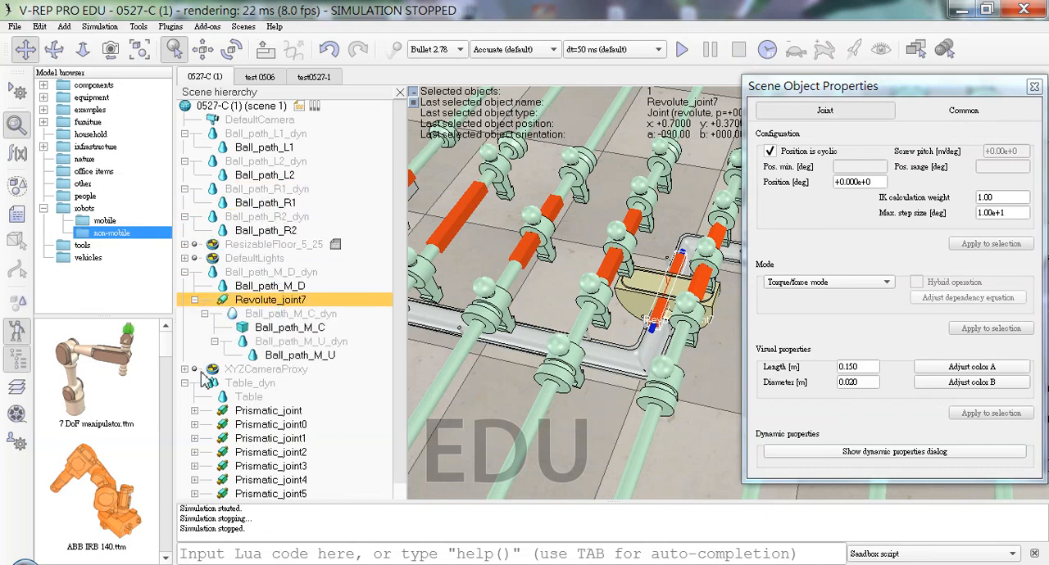
left_click(270, 273)
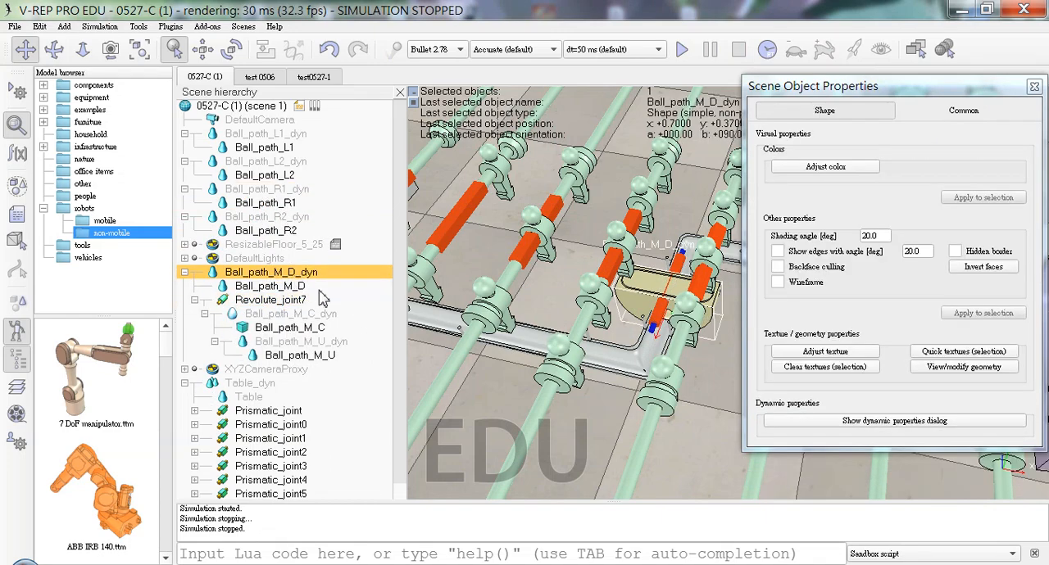
left_click_drag(312, 273, 328, 389)
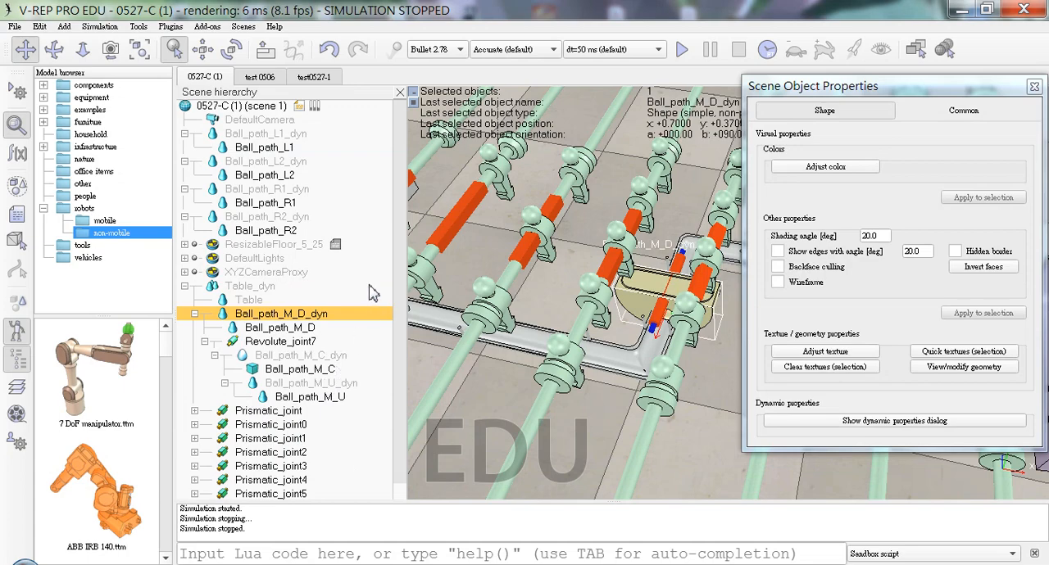
Step: Run the simulation to test the ball path branch nested under Table_dyn, and stop it
left_click(683, 51)
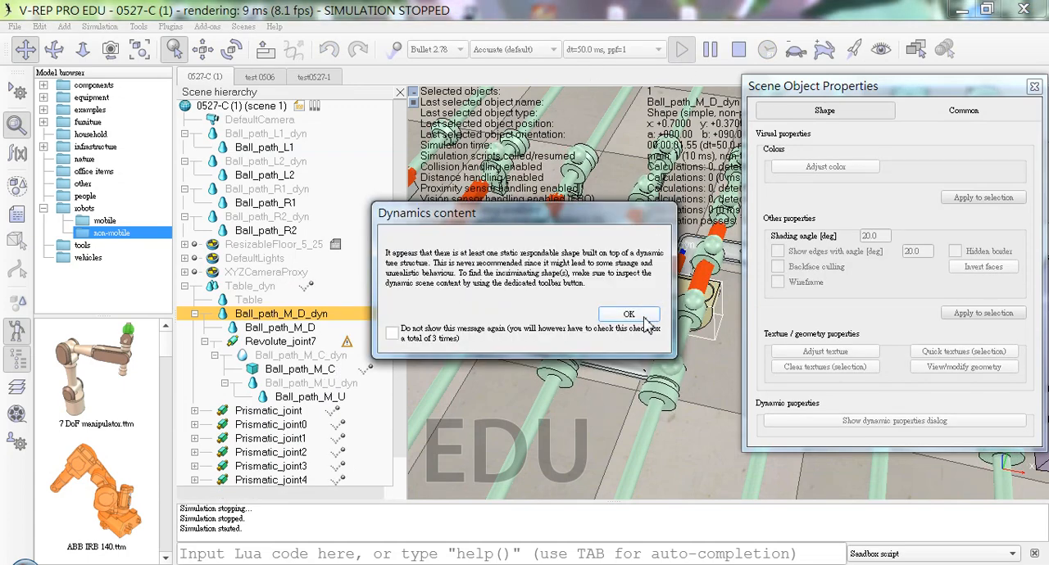
left_click(646, 316)
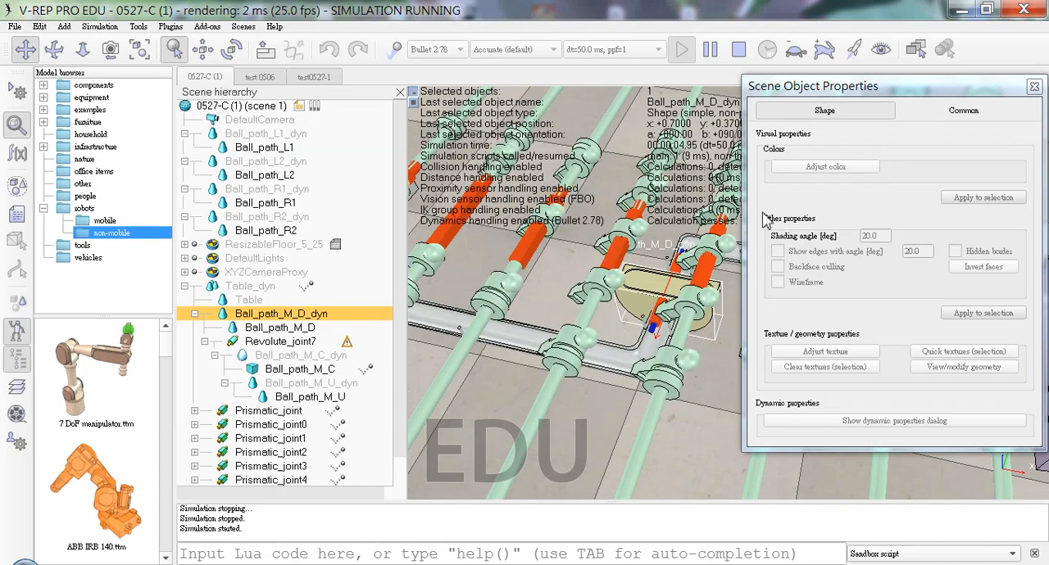
left_click(1034, 86)
left_click(738, 49)
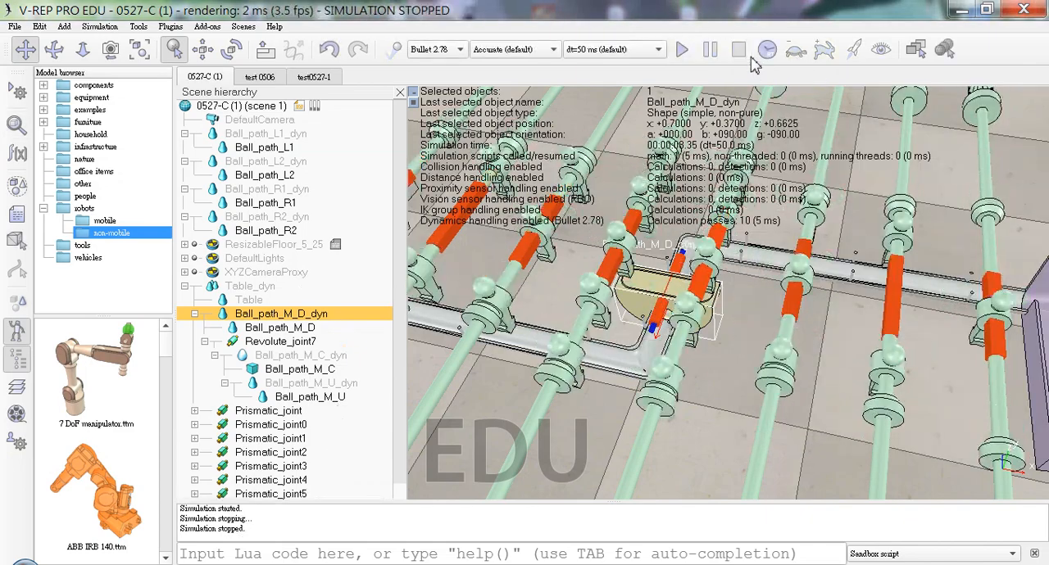
Step: Compare the rigid body dynamic properties of the central ball path shapes and make Ball_path_M_C non-respondable
left_click(277, 373)
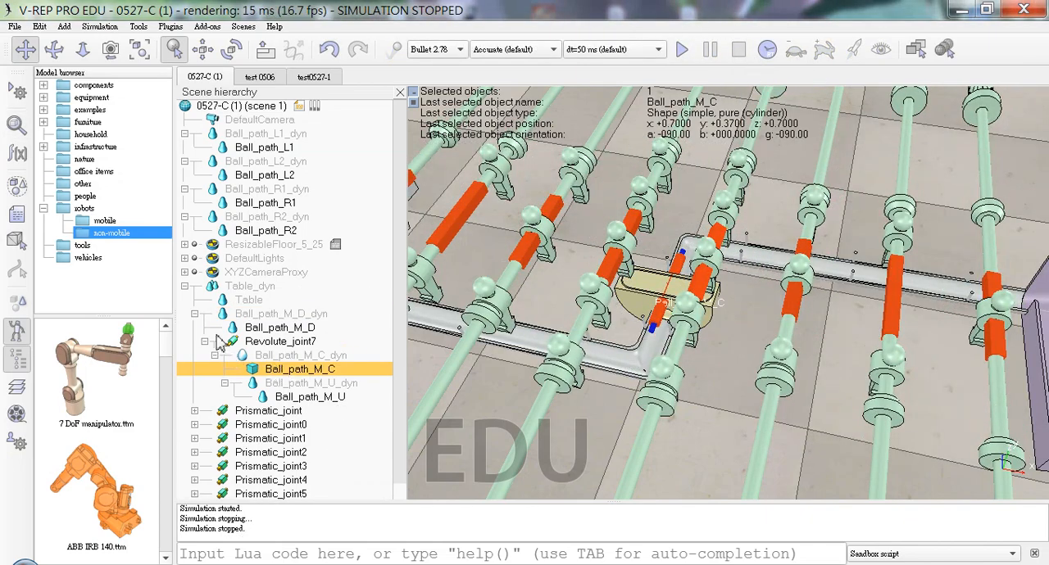
left_click(17, 125)
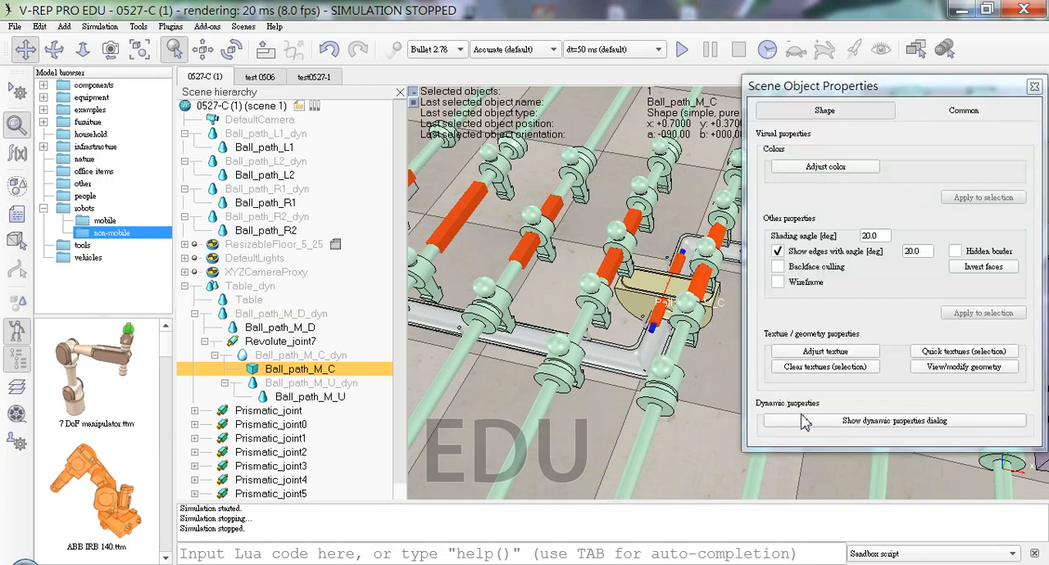
left_click(895, 420)
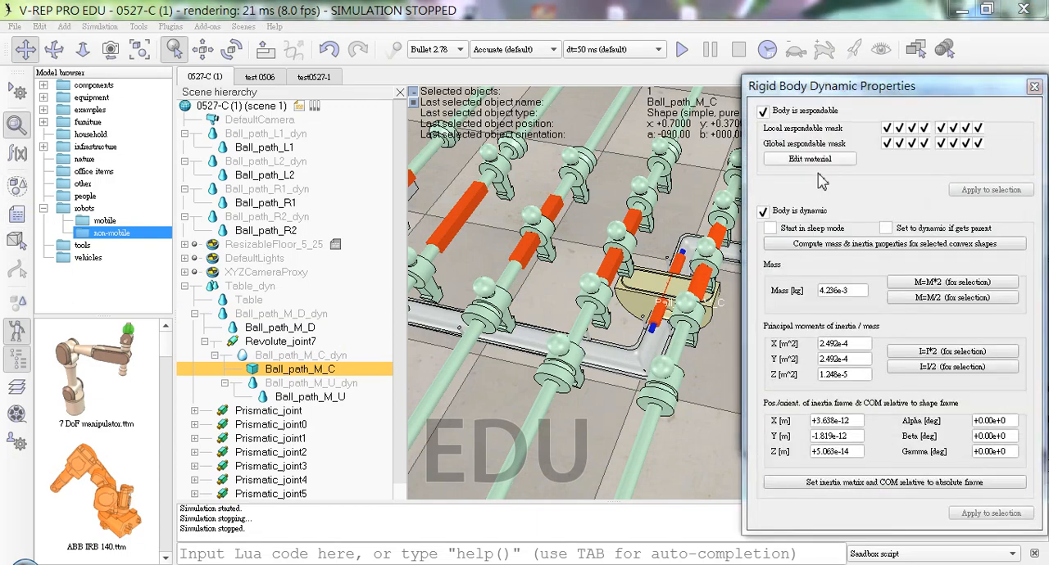
left_click(330, 384)
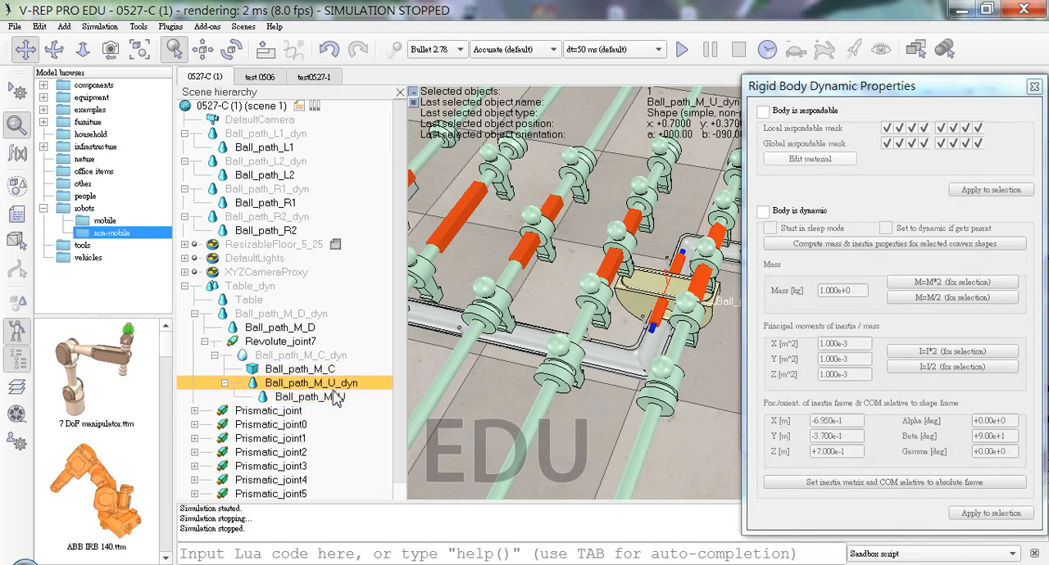
left_click(344, 357)
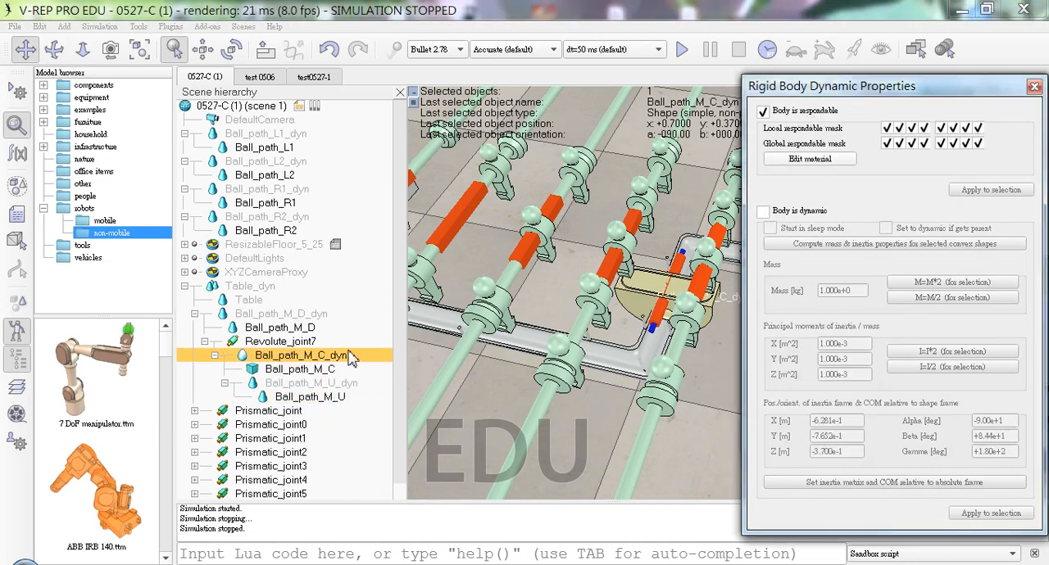
left_click(329, 370)
left_click(762, 111)
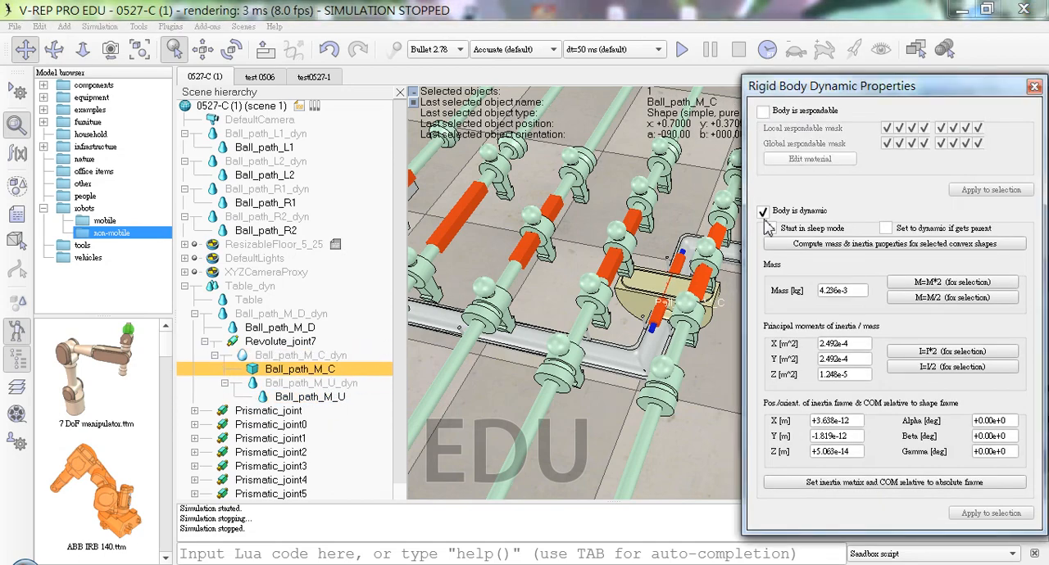
Step: Make the Ball_path_M_U_dyn shape both respondable and dynamic
left_click(307, 397)
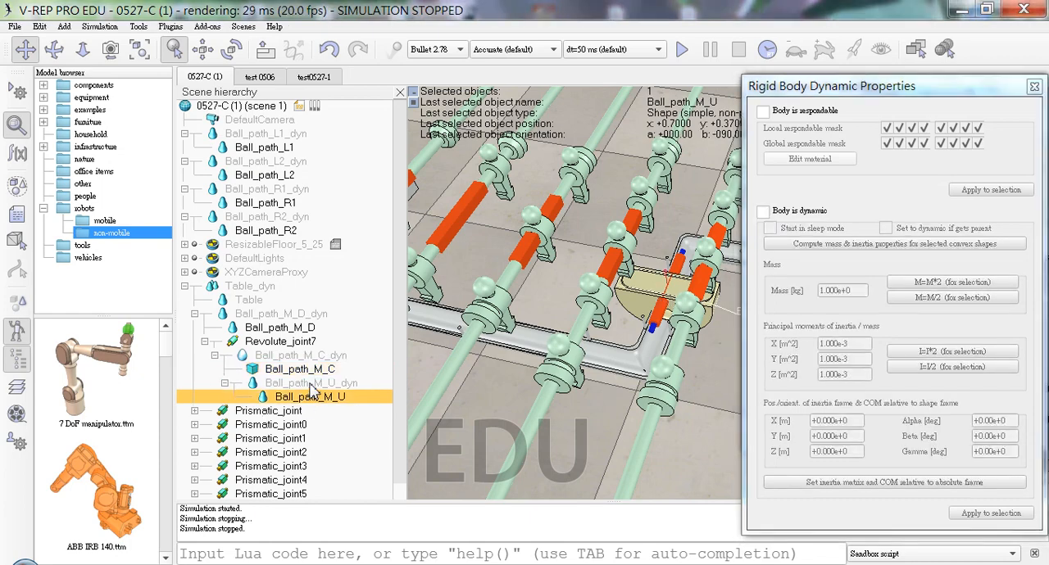
left_click(311, 382)
left_click(763, 110)
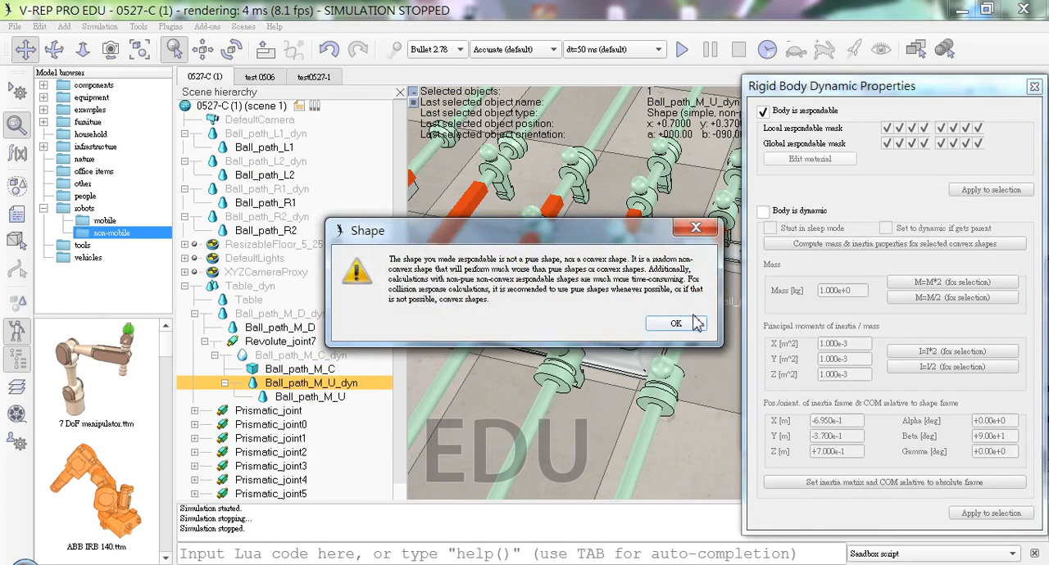
left_click(696, 323)
left_click(763, 211)
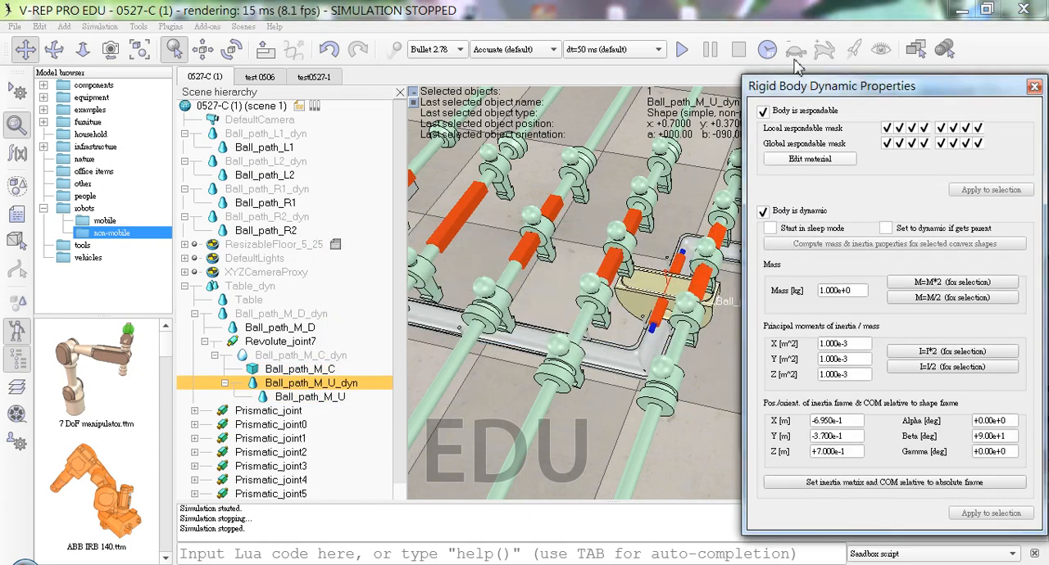
Step: Run the simulation to check how the dynamic Ball_path_M_U_dyn shape behaves, and stop it
left_click(683, 50)
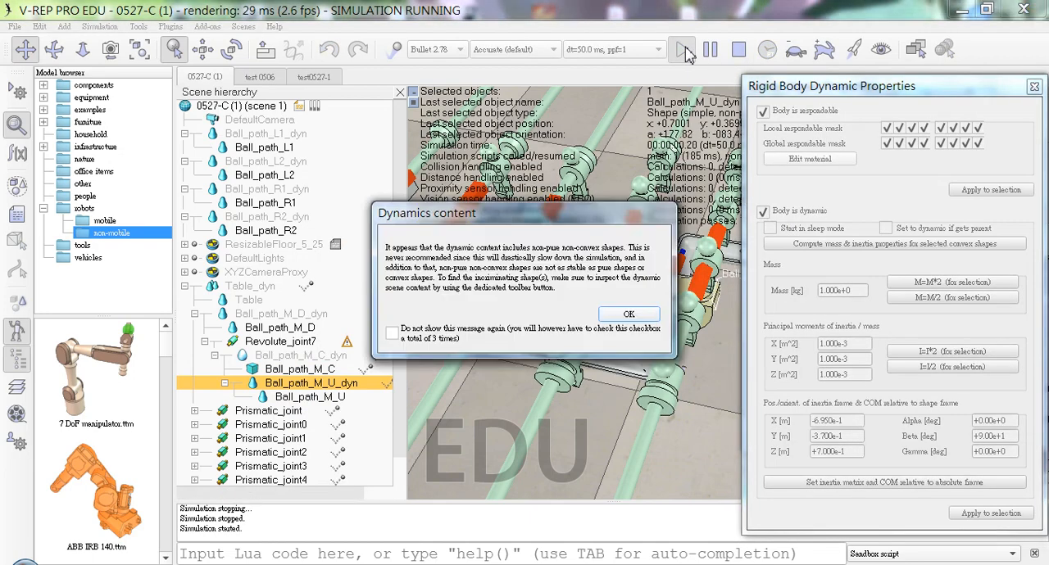
left_click(648, 316)
left_click(629, 316)
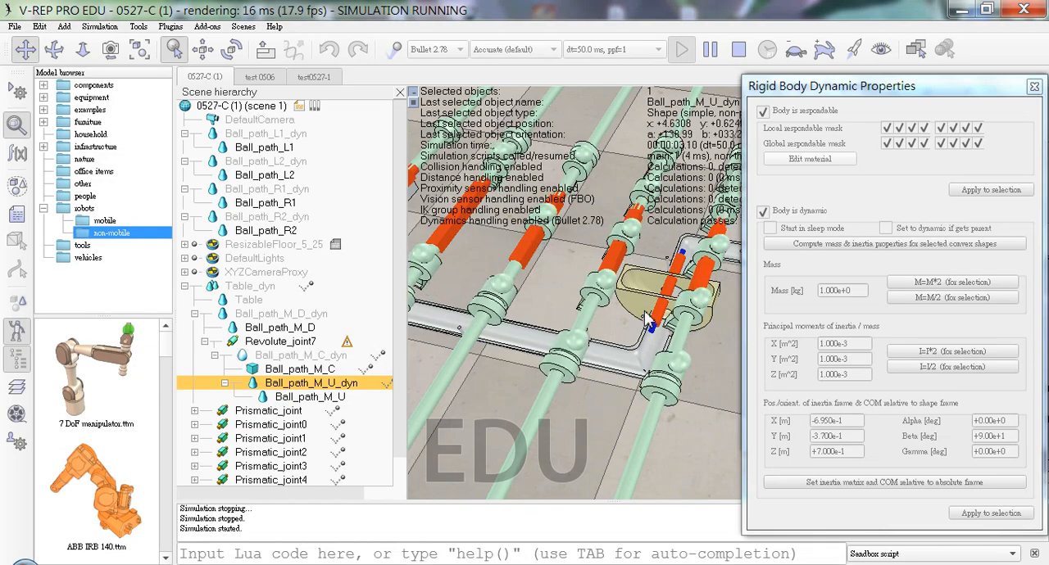
left_click(738, 49)
Step: Review the common, joint and motor properties of Revolute_joint7
left_click(317, 343)
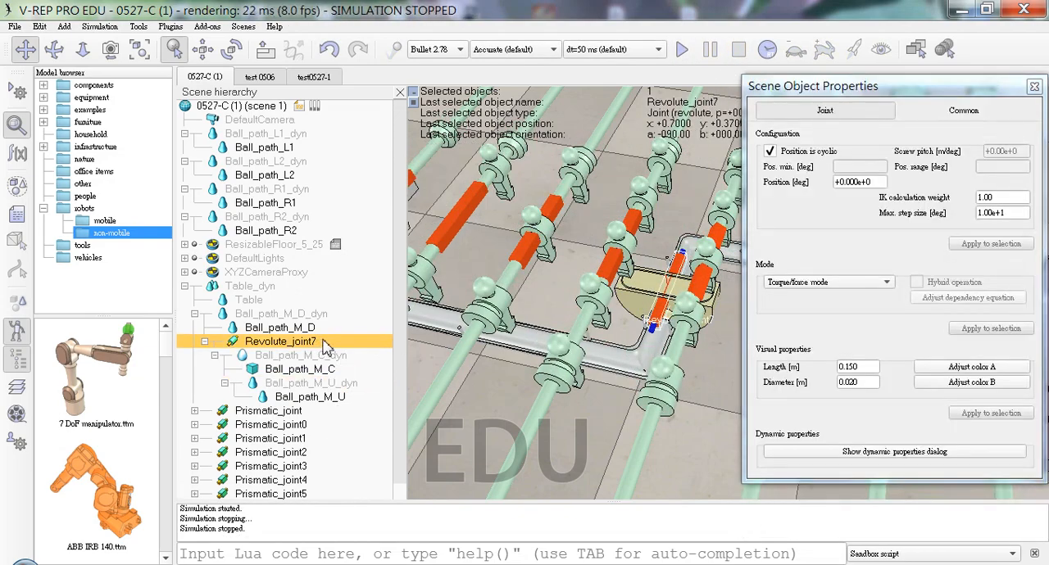
left_click(932, 115)
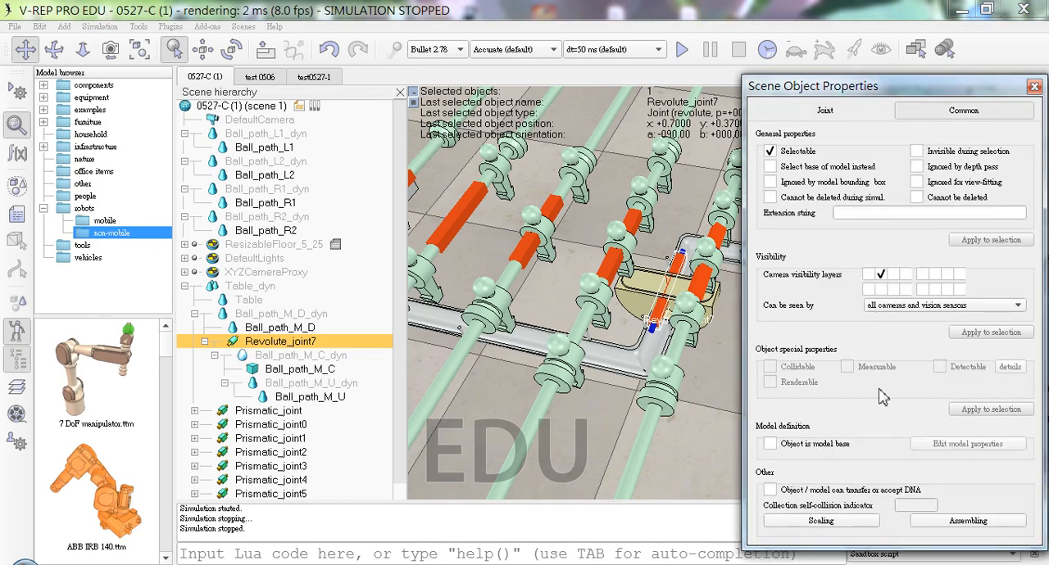
left_click(874, 114)
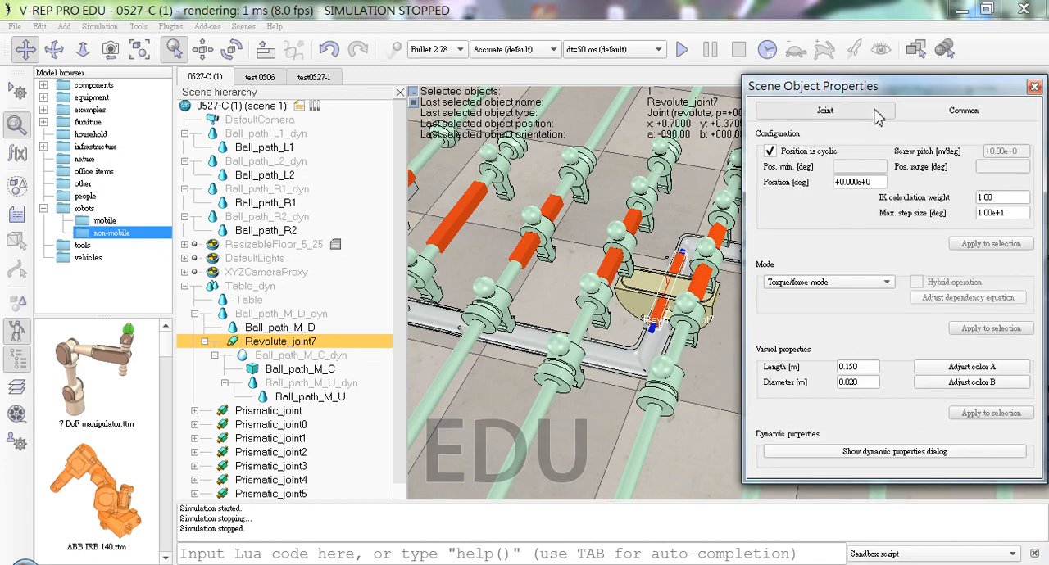
left_click(870, 452)
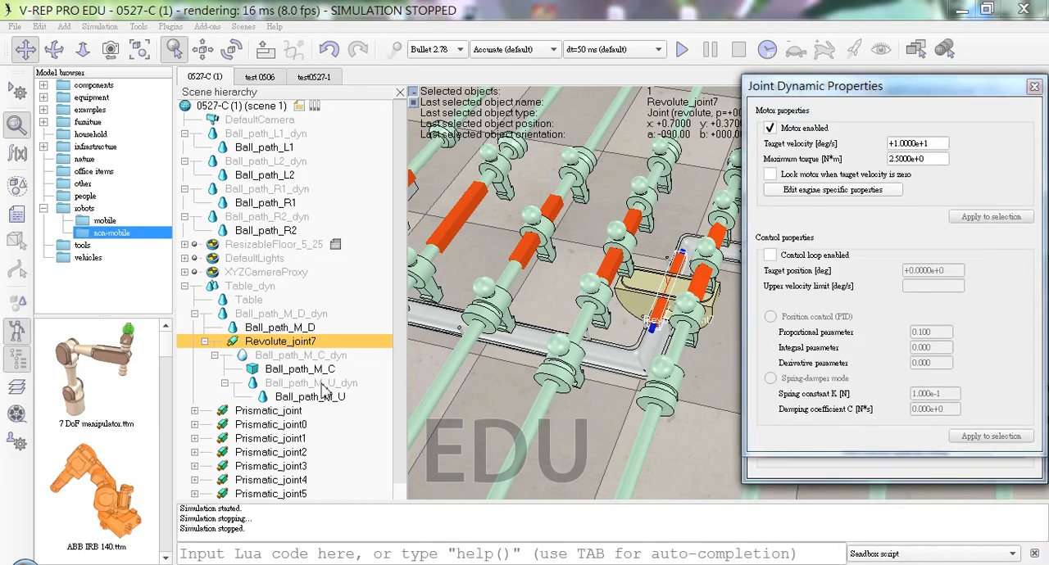
left_click(308, 369)
left_click(315, 343)
Step: Clear every bit except the first in the local respondable mask of Ball_path_M_C_dyn
left_click(340, 354)
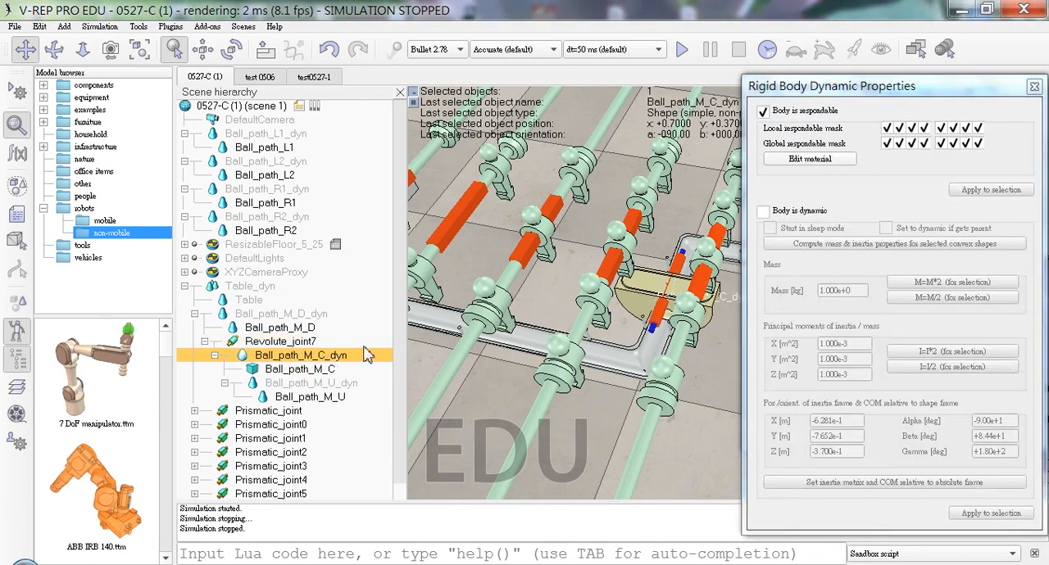
left_click(898, 128)
left_click(911, 128)
left_click(923, 128)
left_click(953, 127)
left_click(965, 128)
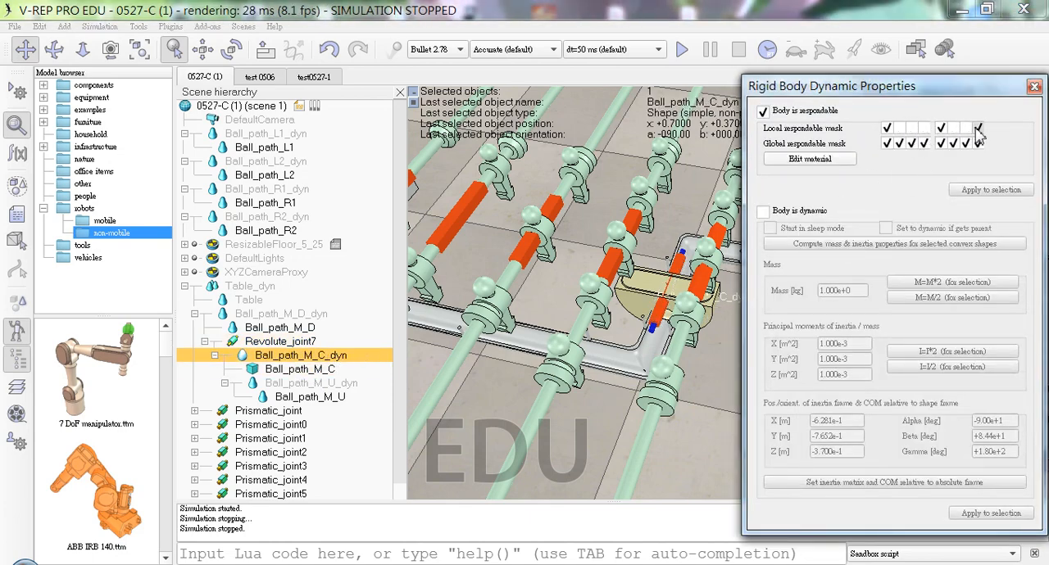
left_click(978, 128)
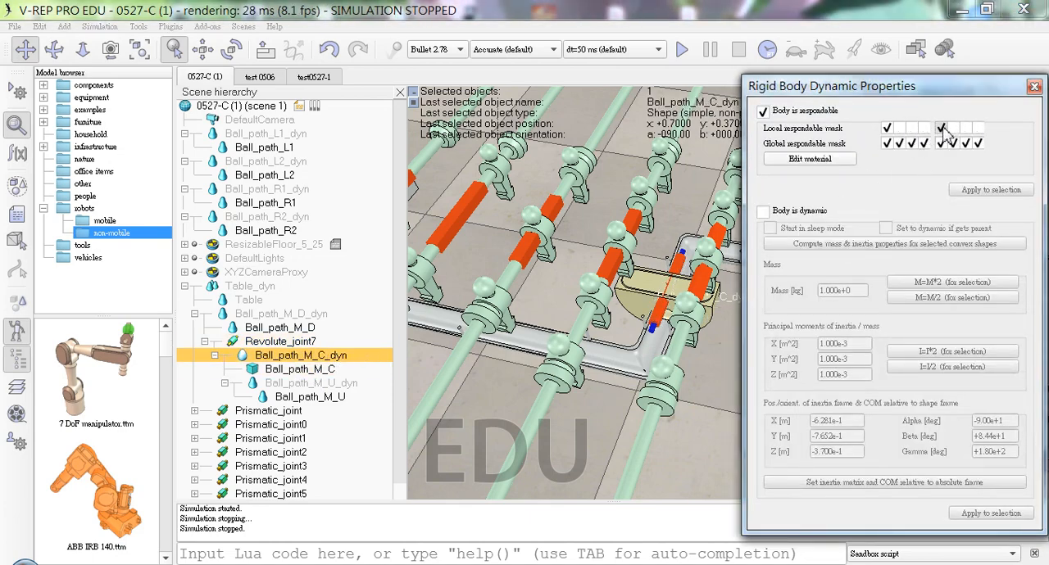
Step: Clear every bit except the first in the local respondable mask of Ball_path_M_U_dyn
left_click(295, 382)
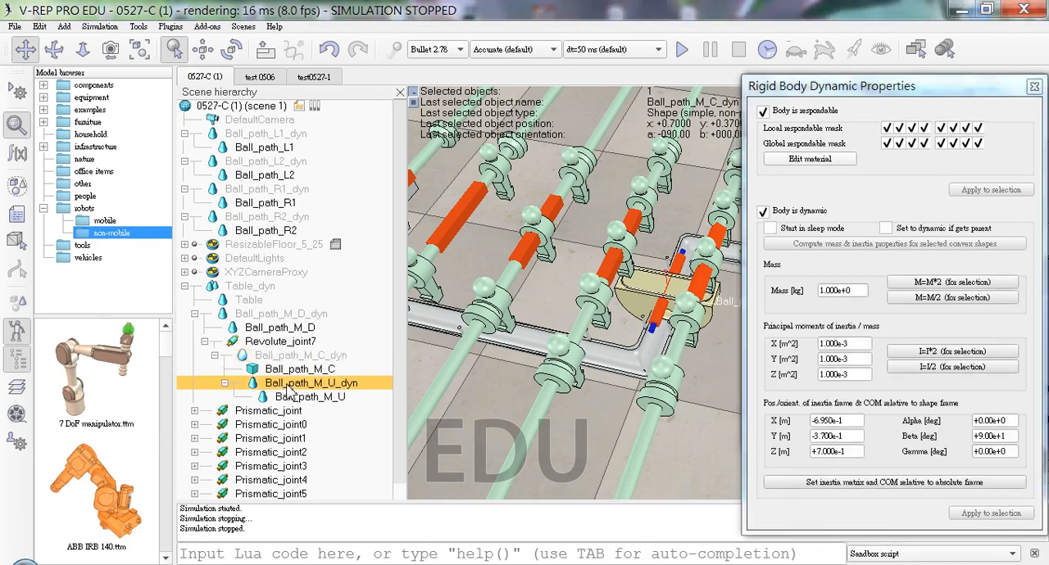
left_click(902, 128)
left_click(923, 128)
left_click(940, 128)
left_click(953, 128)
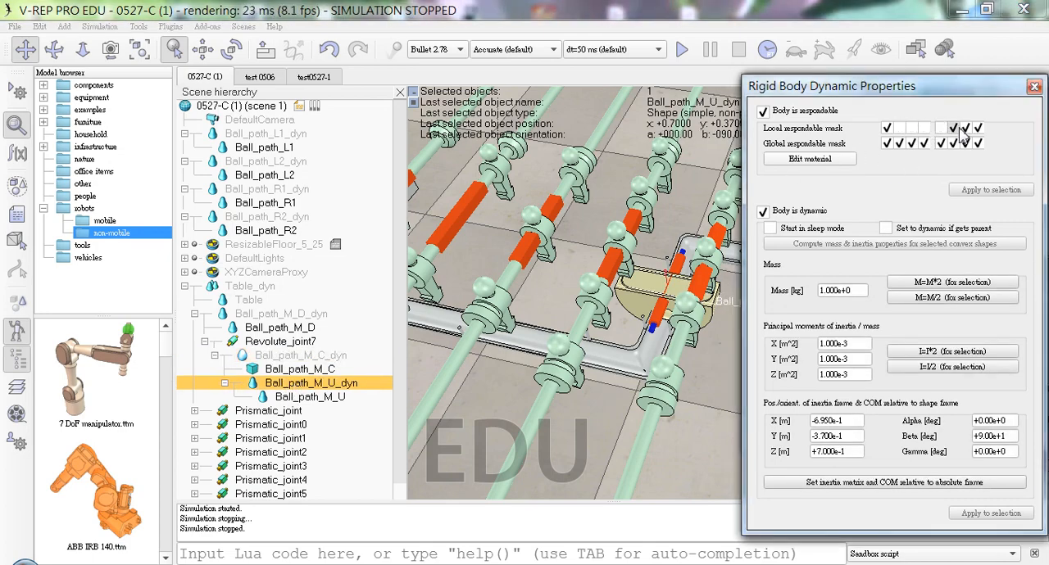
left_click(965, 128)
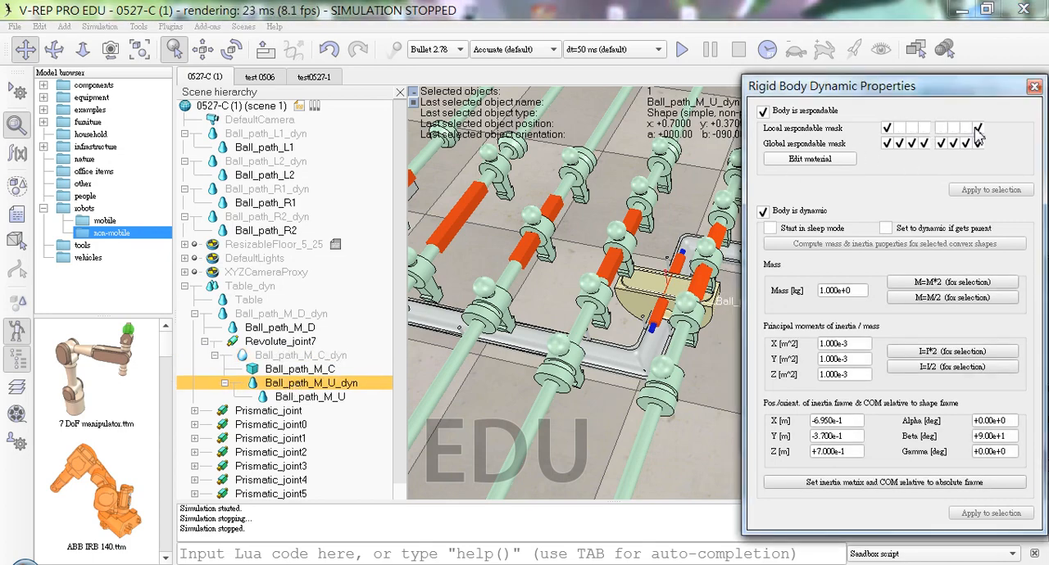
Step: Run the simulation to check the ball path parts with the reduced local respondable masks, dismissing the dynamics warnings, and stop it
left_click(682, 49)
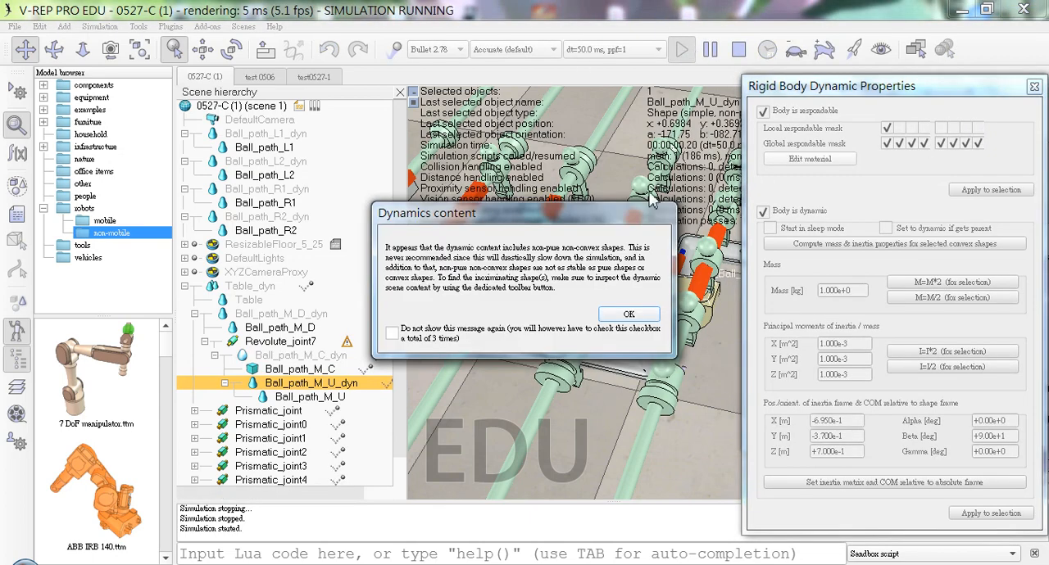
left_click(637, 318)
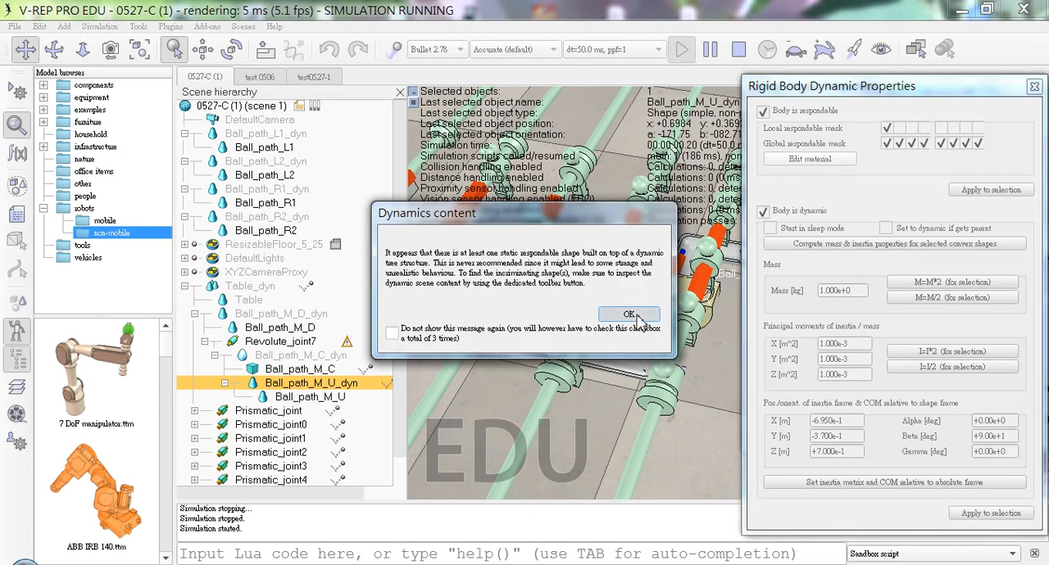
left_click(639, 319)
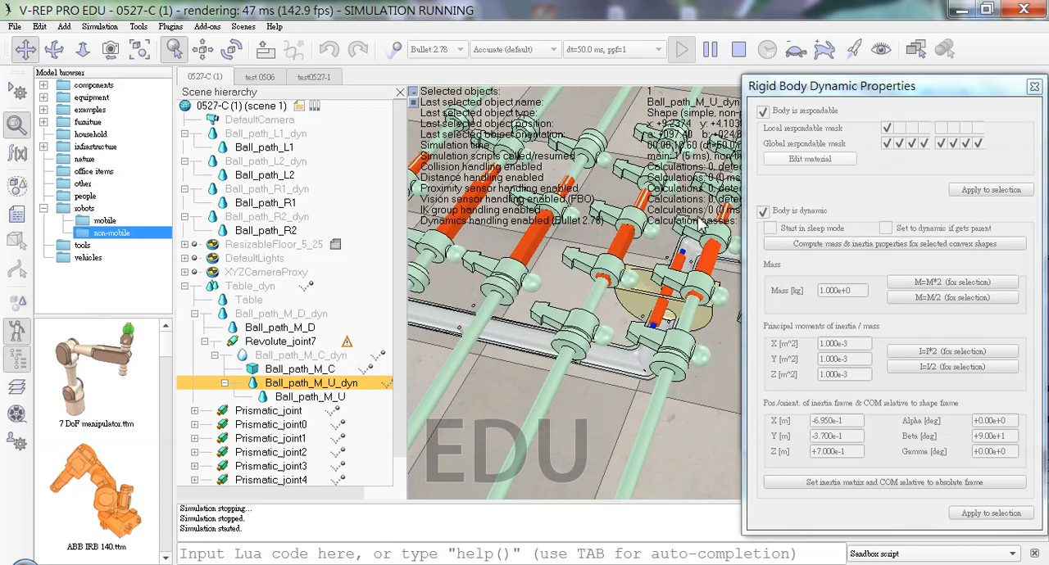
left_click(738, 49)
Step: Set the target velocity of Revolute_joint7 to 1000 deg/s and test it in a simulation run
left_click(328, 346)
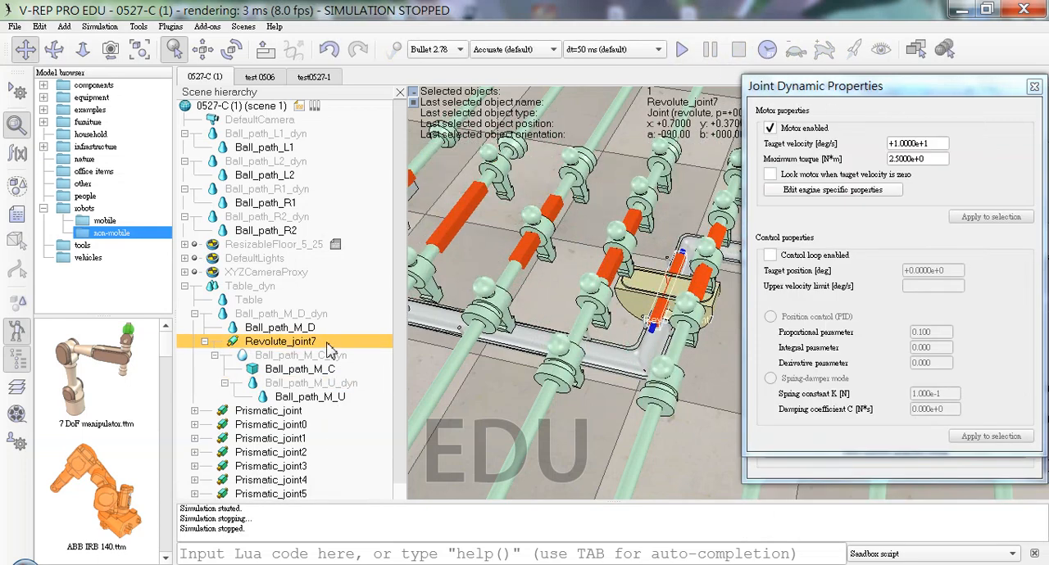
triple_click(943, 142)
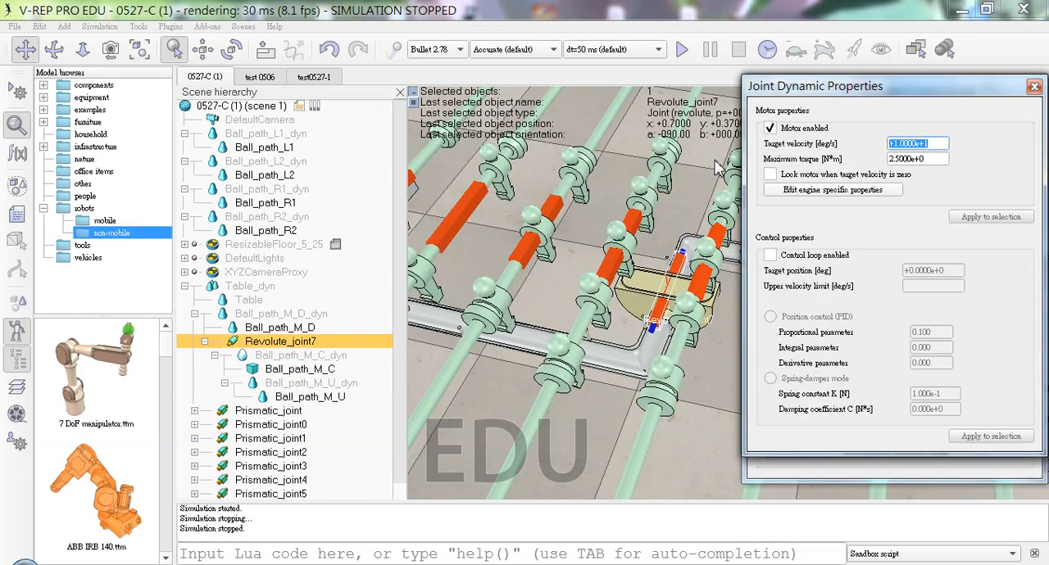
type("1.00")
type("000")
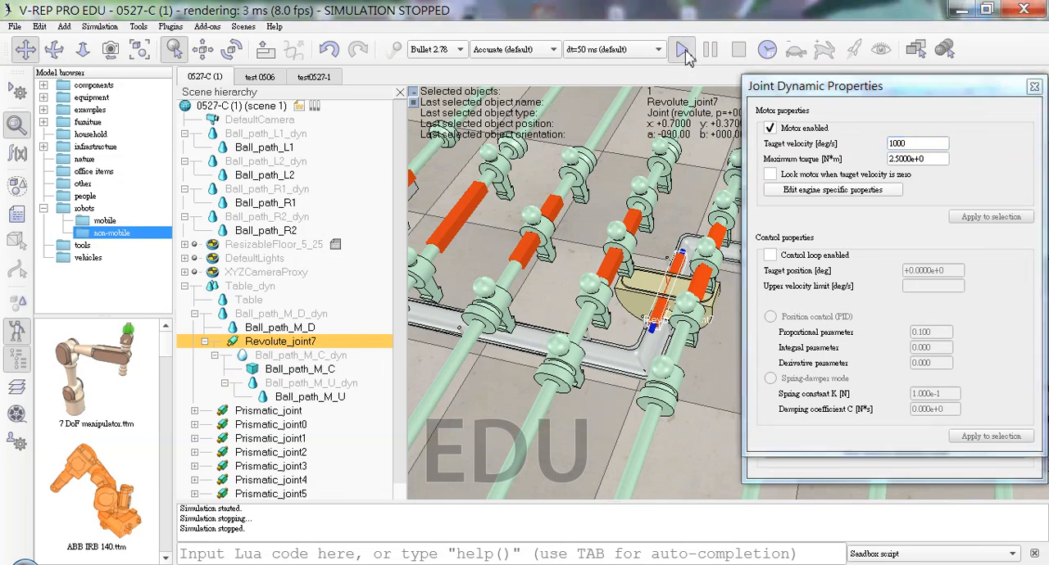
left_click(682, 49)
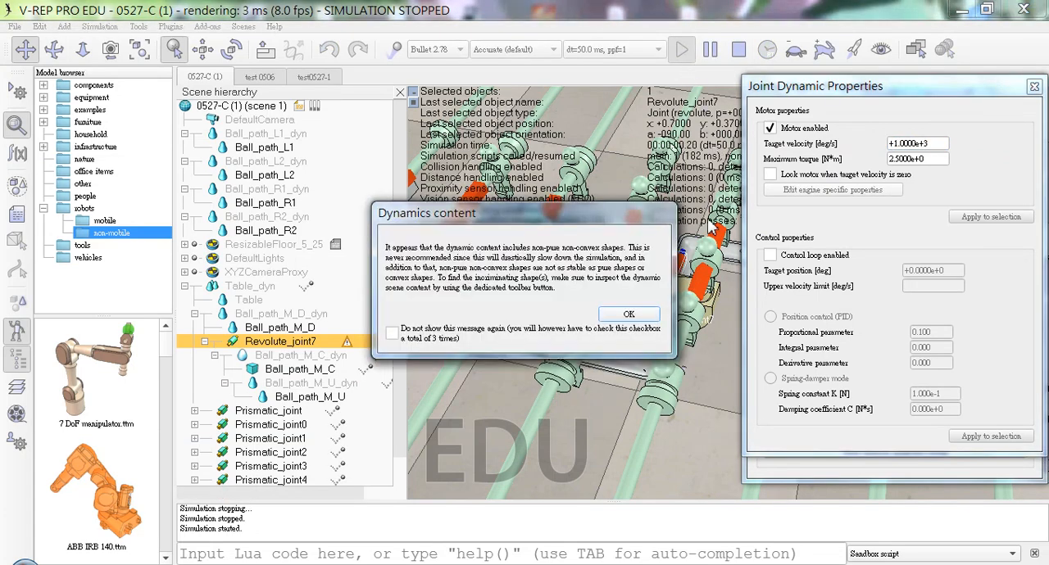
left_click(628, 317)
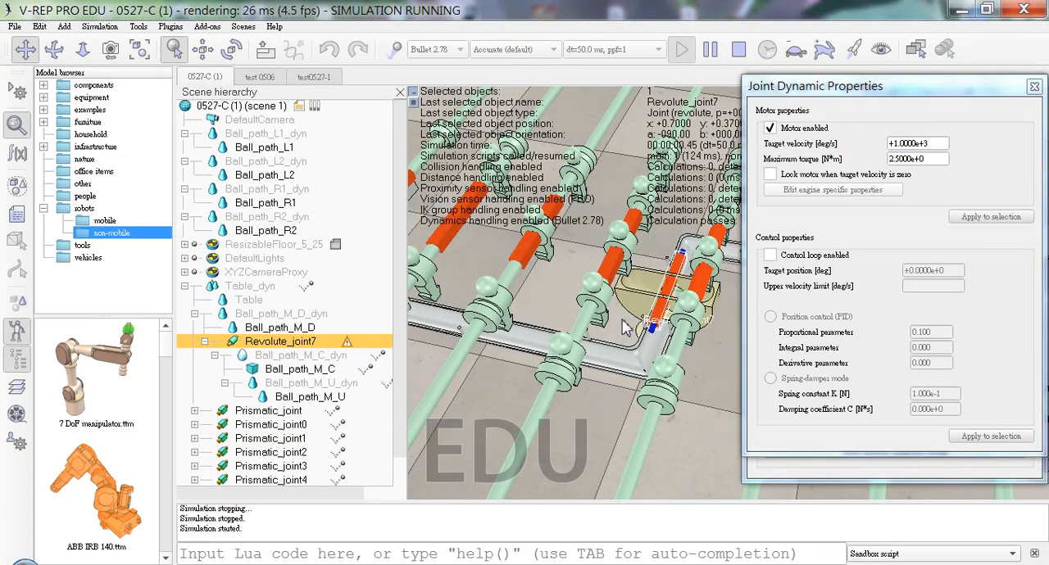
left_click(628, 325)
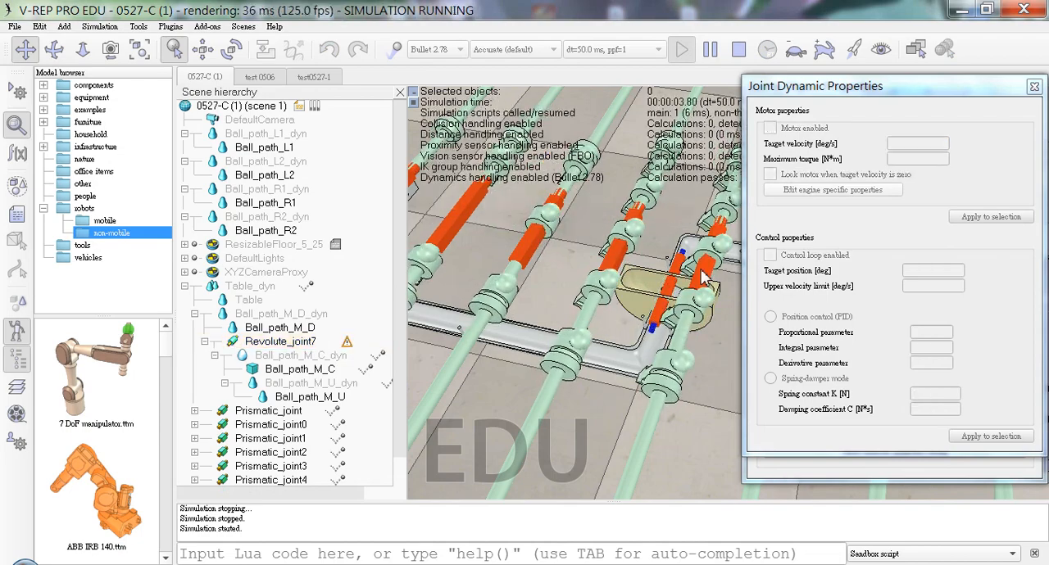
left_click(737, 59)
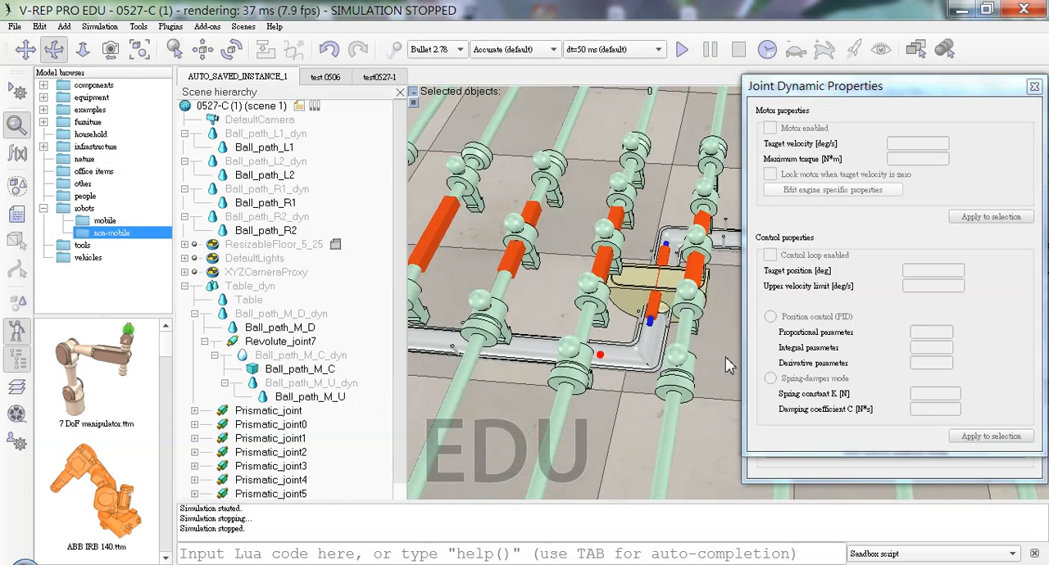
Step: Review the rigid body dynamic properties of Ball_path_M_U and Ball_path_M_U_dyn and inspect the part in the scene
left_click(328, 370)
left_click(330, 399)
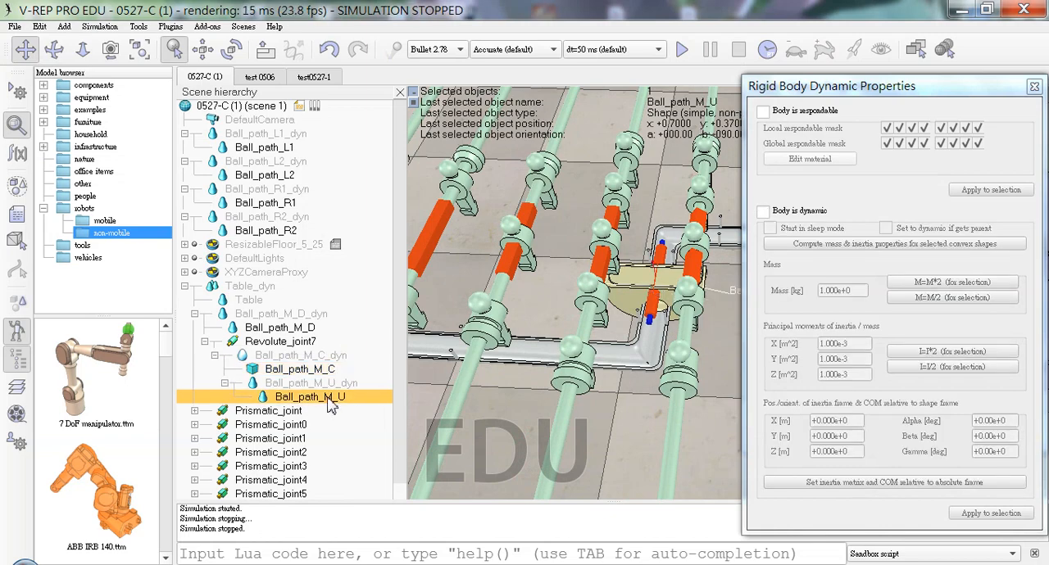
left_click(328, 383)
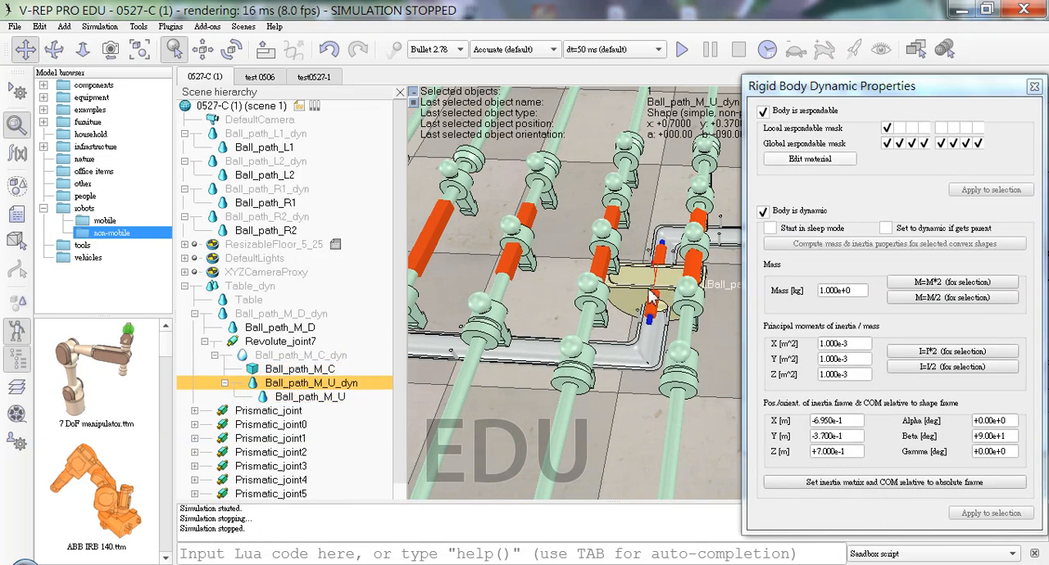
middle_click_drag(650, 295, 691, 282)
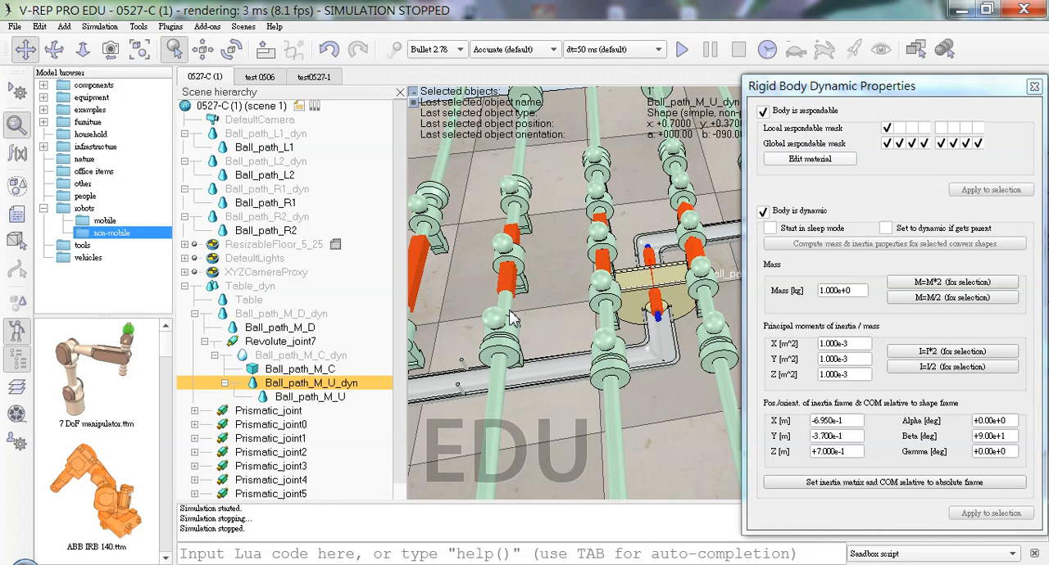
Step: Reduce the target velocity of Revolute_joint7 to 1 deg/s and test it in a simulation run
left_click(279, 341)
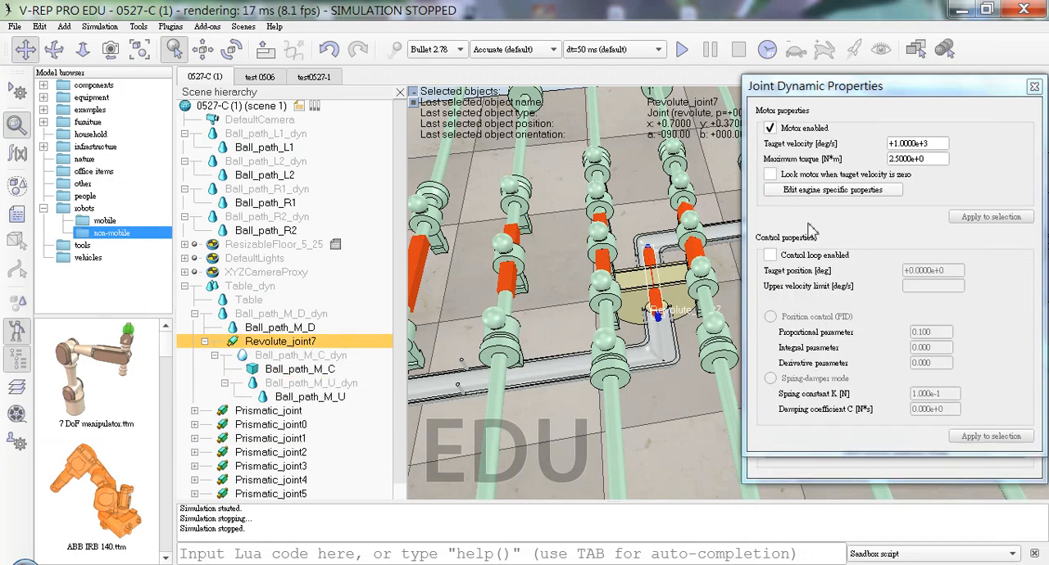
triple_click(941, 143)
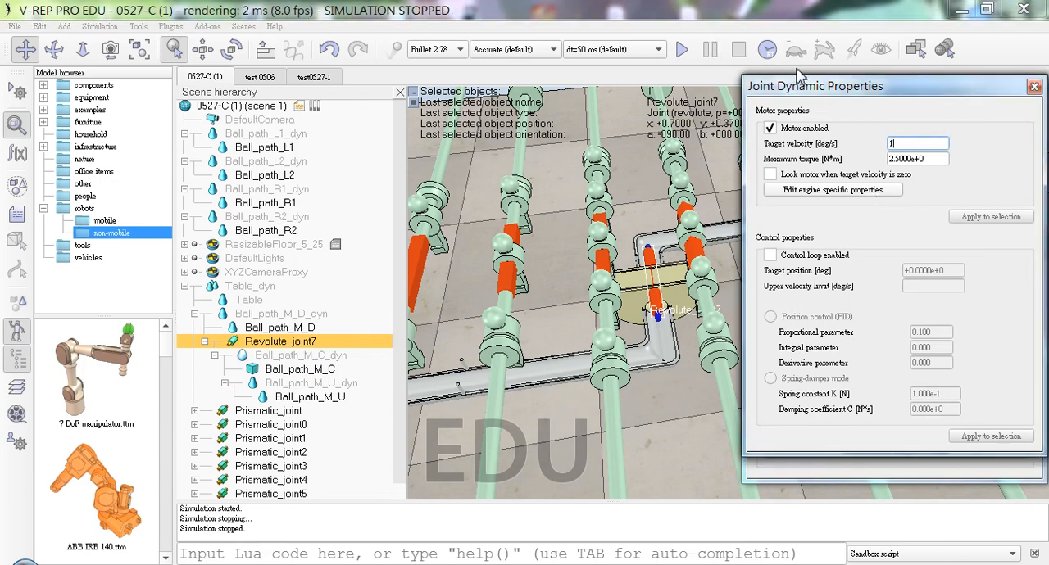
left_click(695, 50)
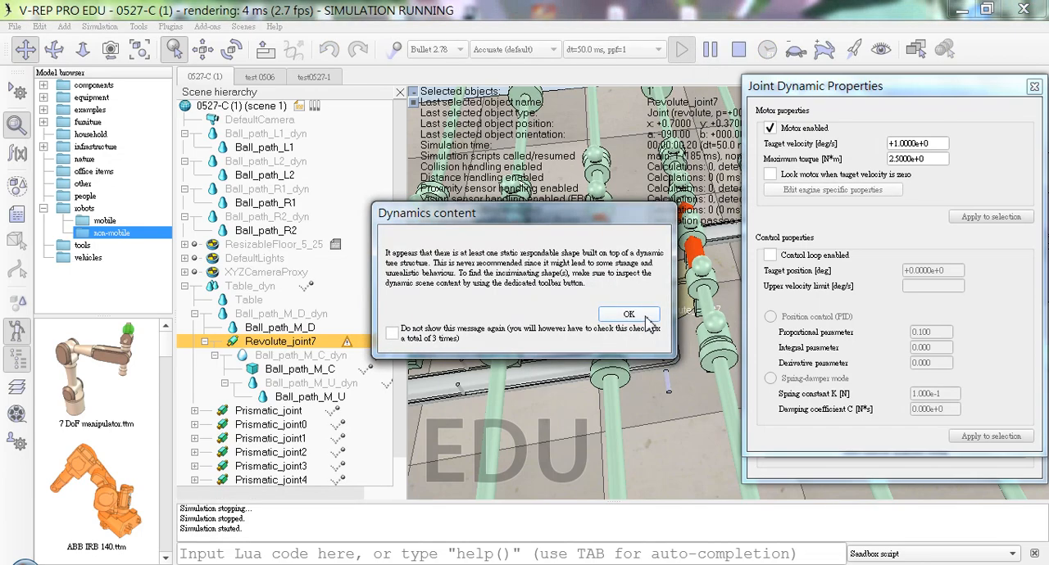
left_click(629, 316)
middle_click_drag(646, 317, 707, 314)
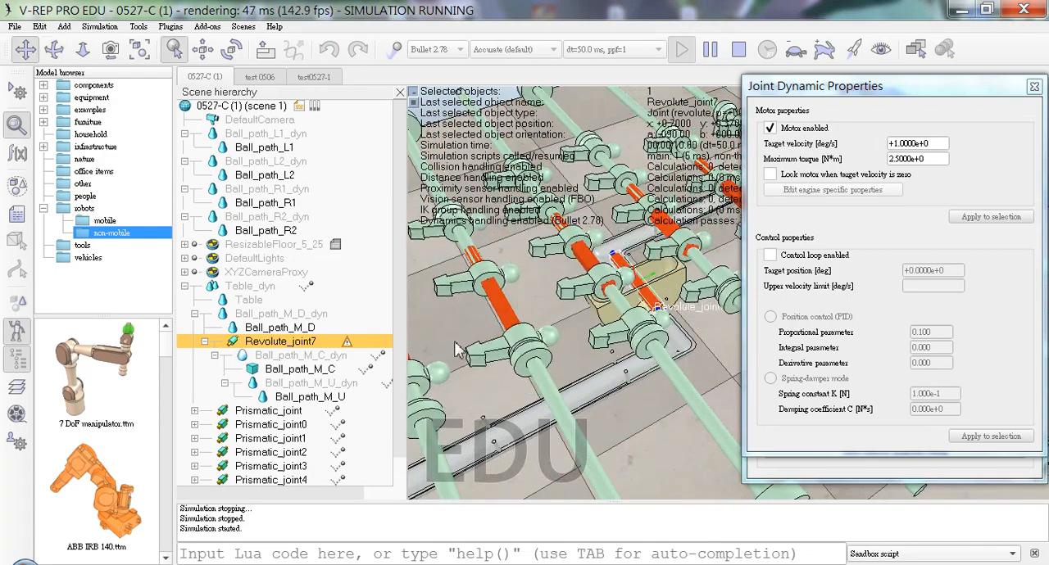
left_click(738, 51)
Step: Enable the last two bits in the local respondable mask of Ball_path_M_C_dyn
left_click(329, 368)
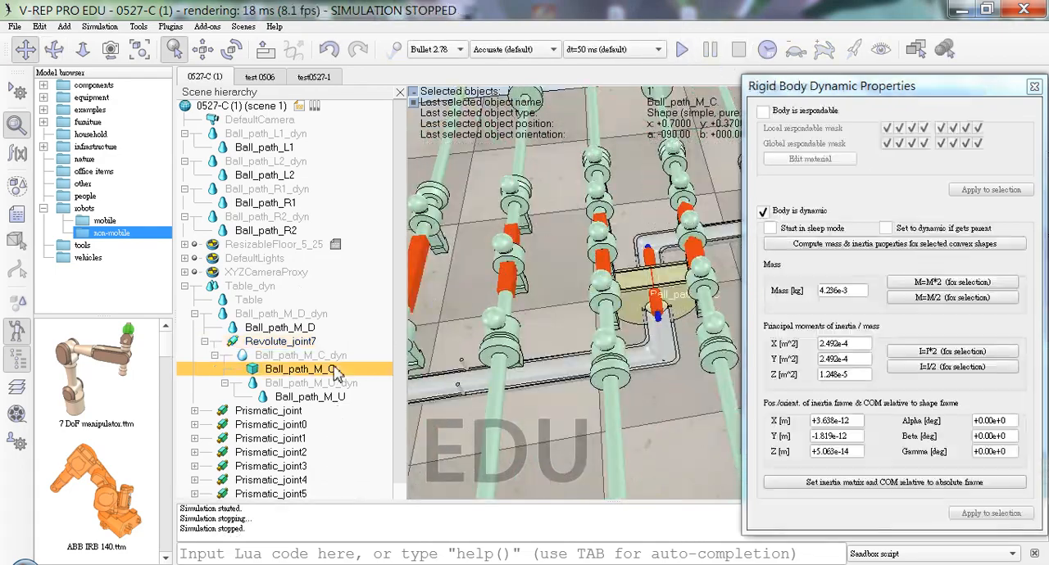
middle_click_drag(577, 318, 751, 331)
left_click(343, 359)
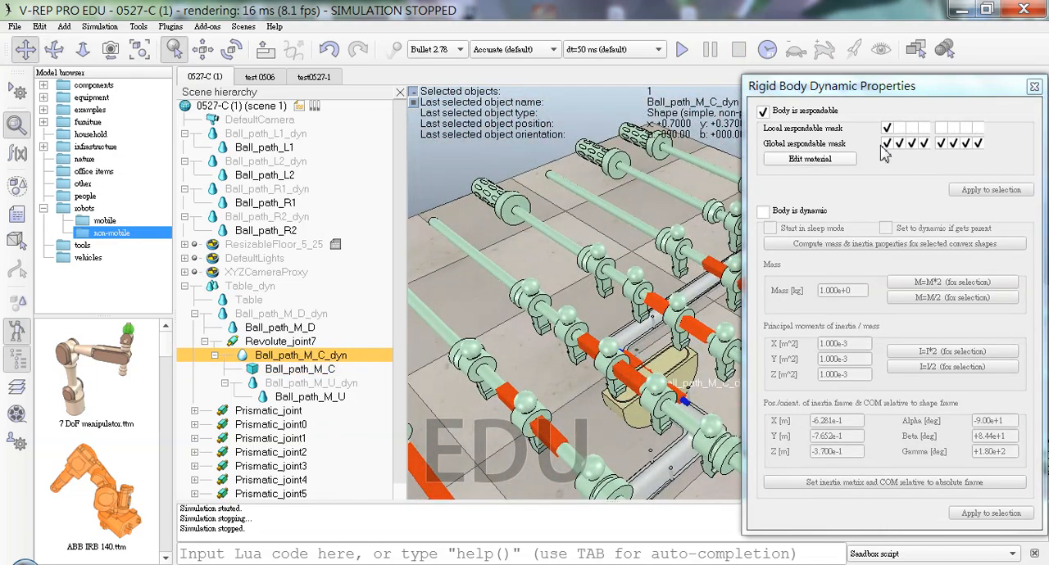
left_click(965, 128)
left_click(977, 128)
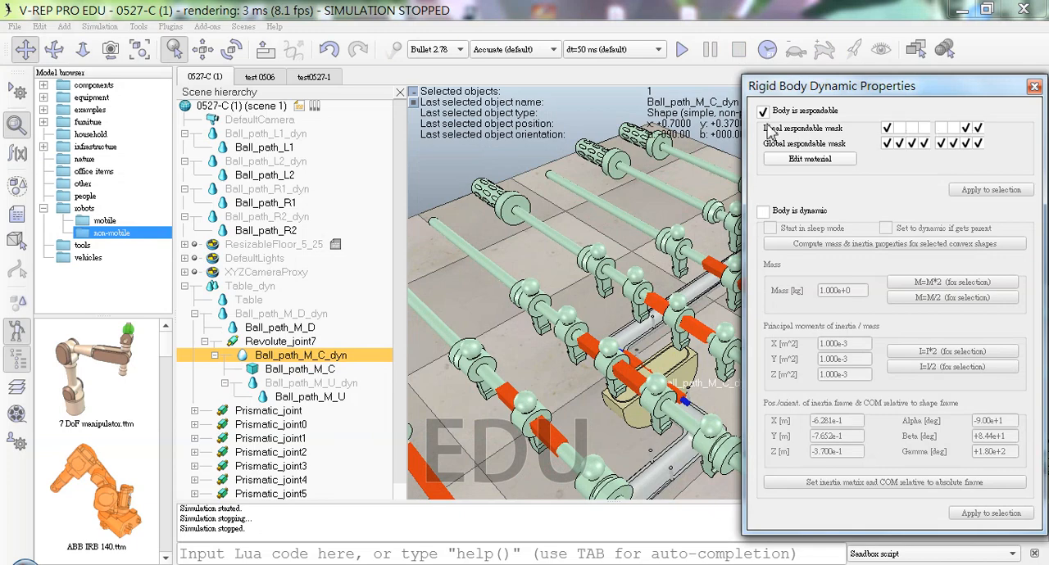
Step: Run the simulation to check Ball_path_M_C_dyn with its changed local respondable mask, and stop it
left_click(682, 49)
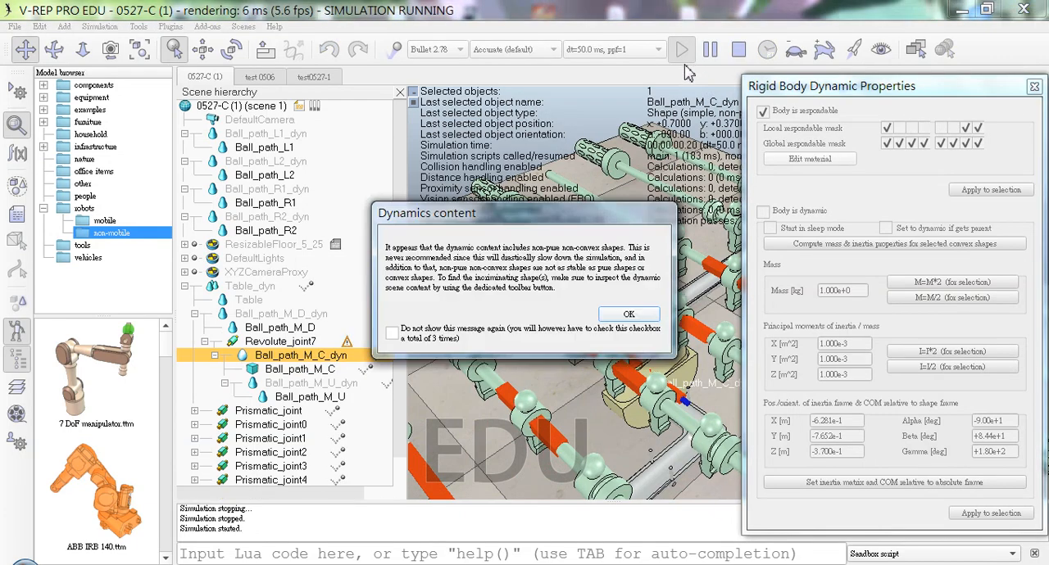
left_click(624, 315)
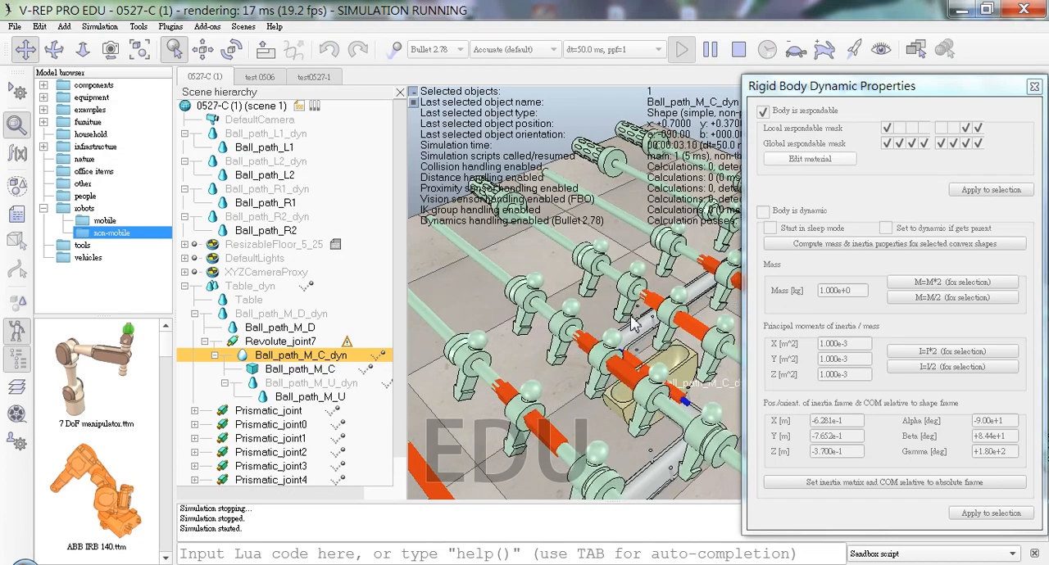
left_click(739, 49)
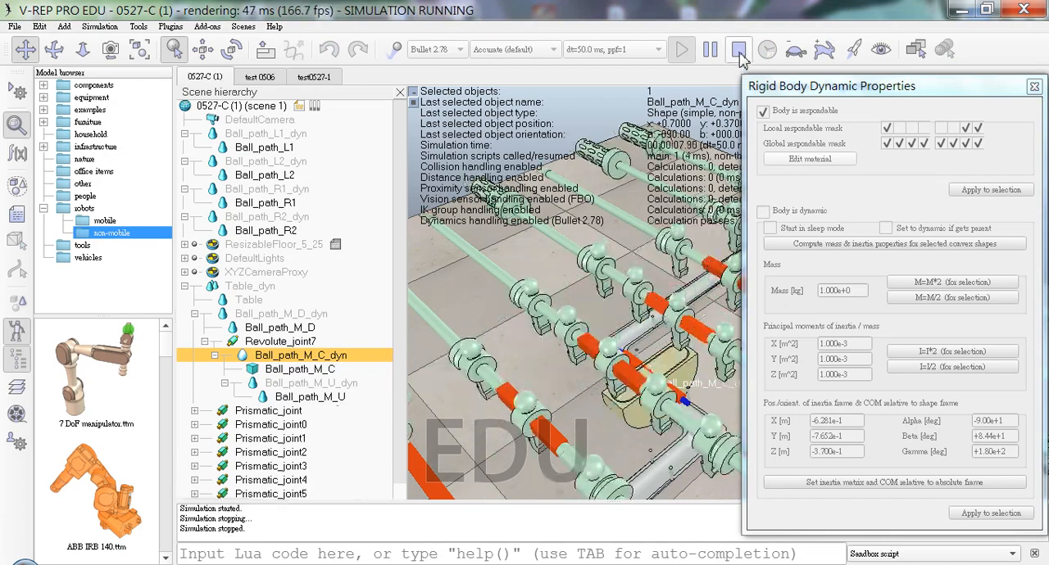
Step: Lower the target velocity of Revolute_joint7 to 0.1 deg/s and test it in a simulation run
left_click(314, 342)
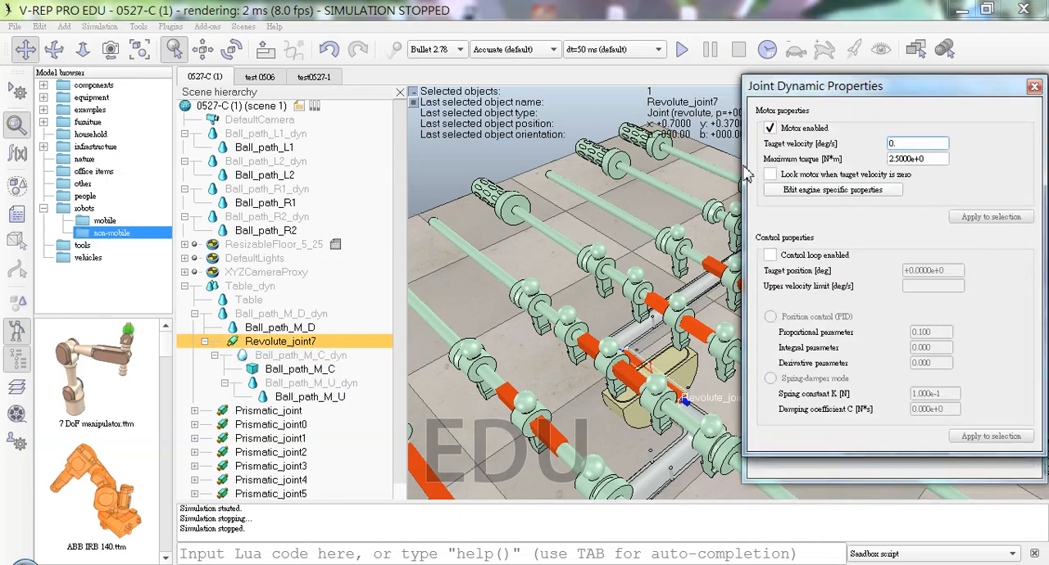
type("0.1")
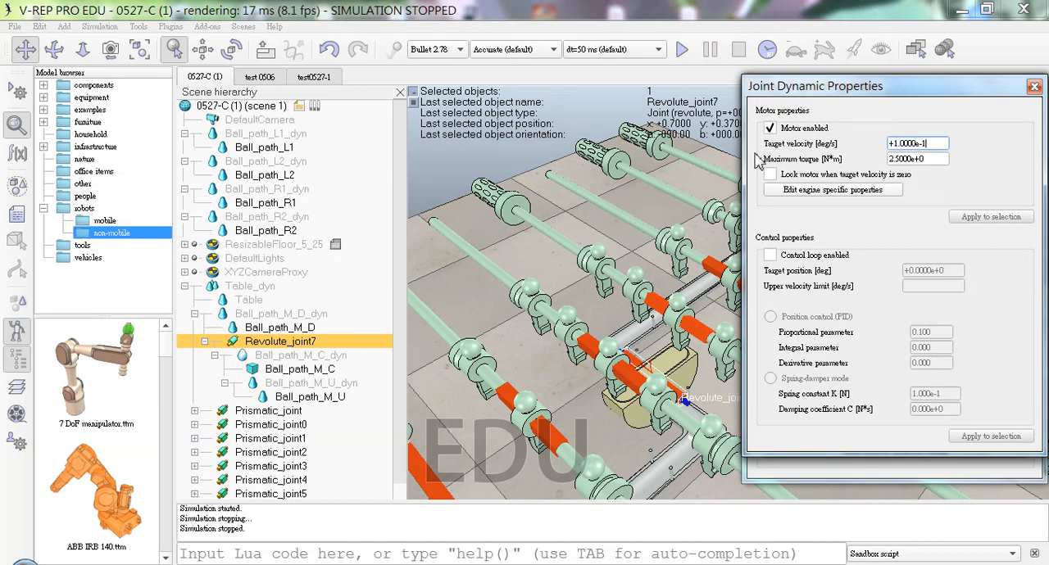
left_click(681, 49)
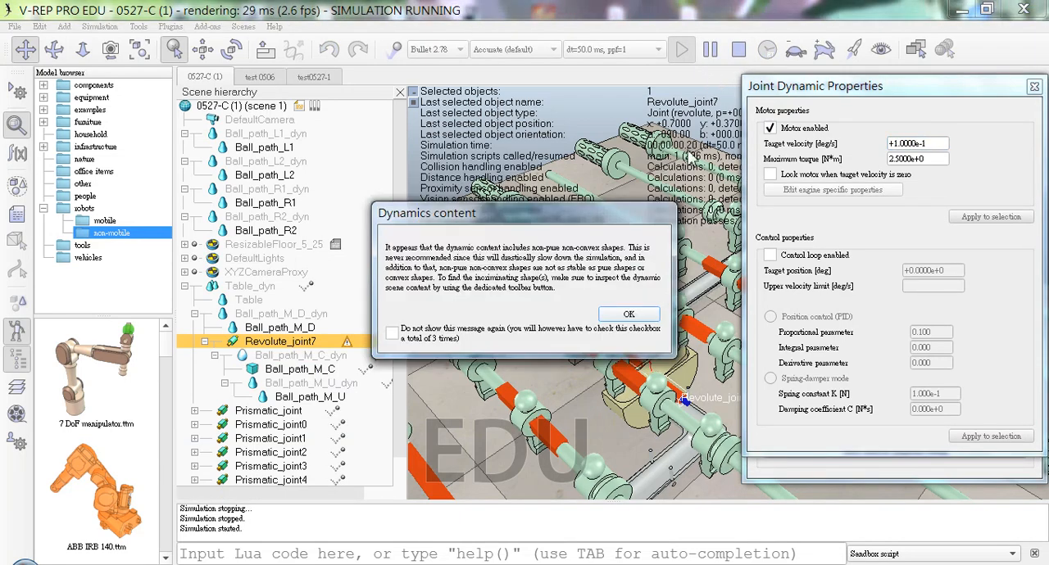
left_click(635, 316)
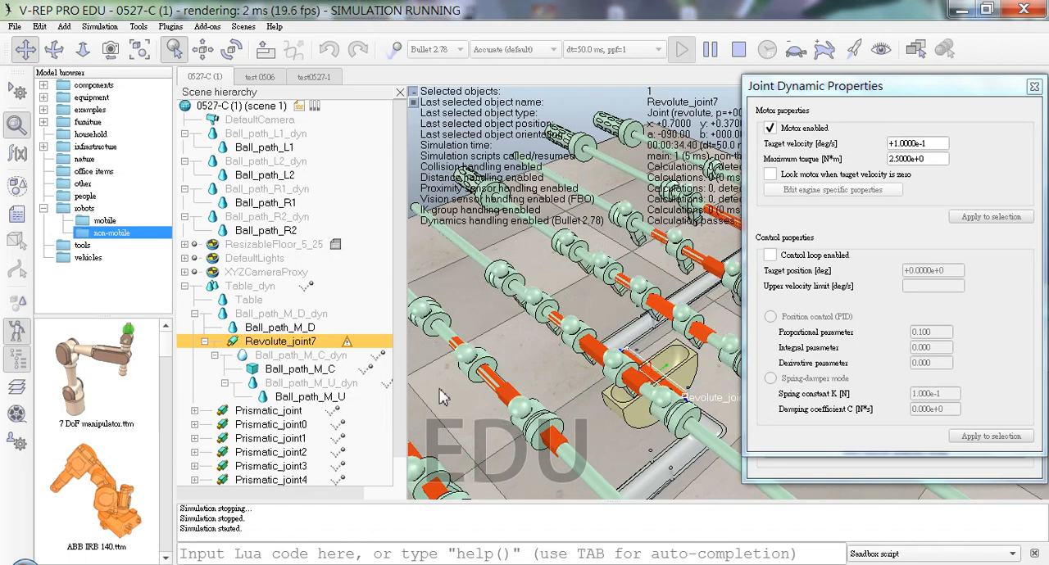
left_click(739, 50)
Step: Set the target velocity of Revolute_joint7 to 10 deg/s and test it in a simulation run
left_click_drag(939, 145, 795, 162)
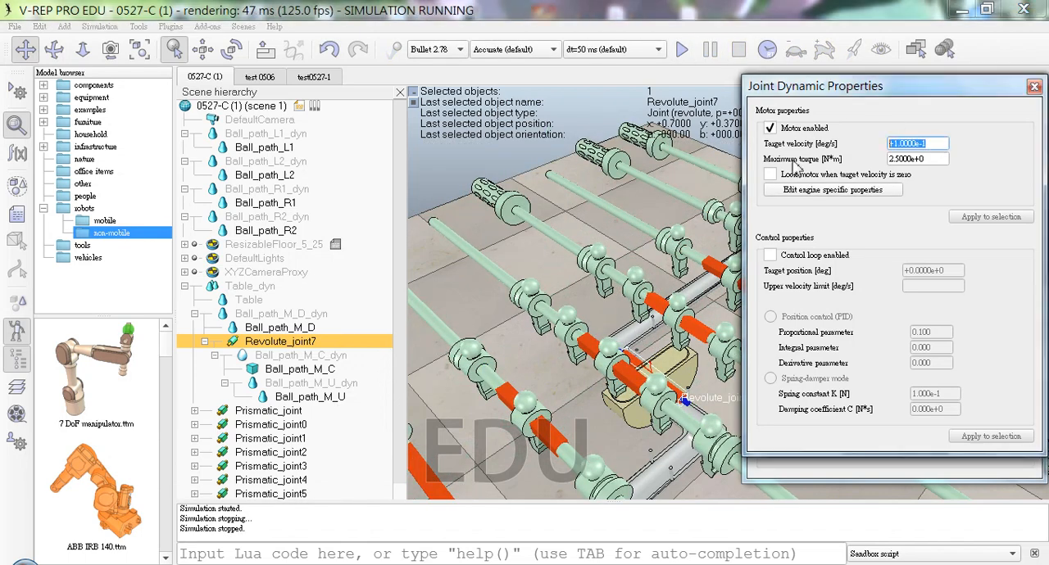
type("10")
key("Return")
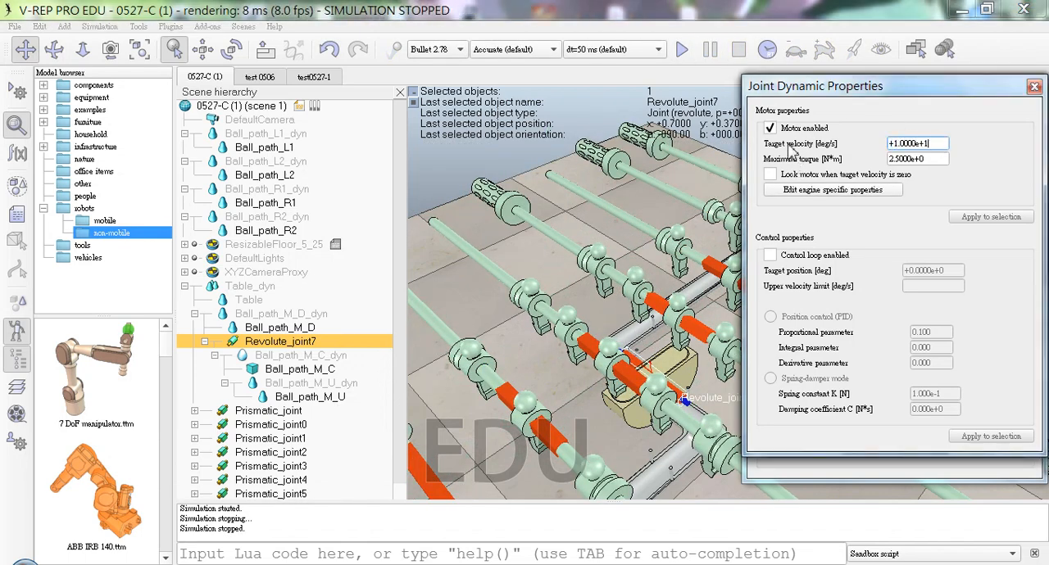
left_click(682, 50)
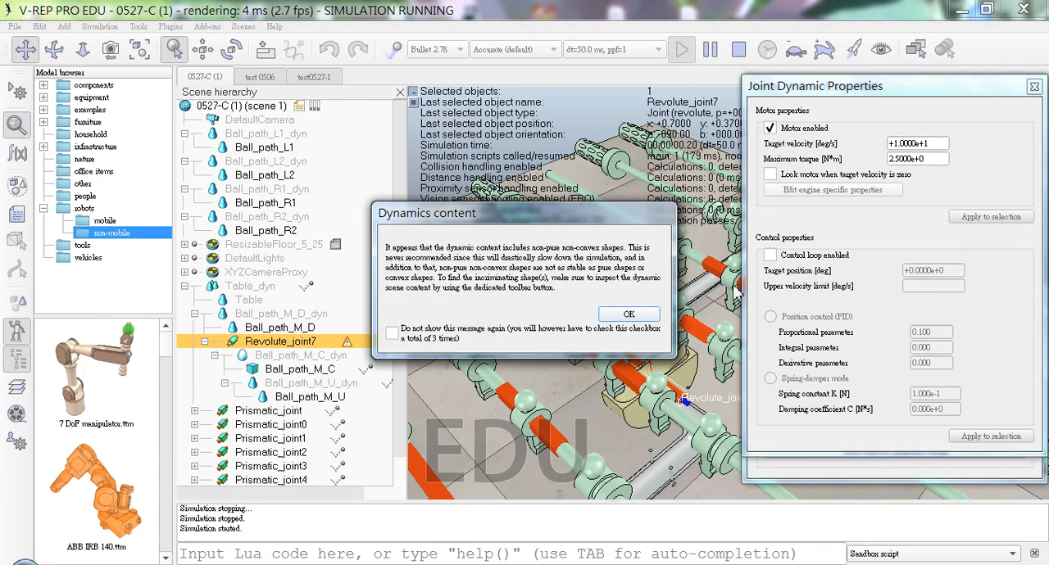
left_click(637, 317)
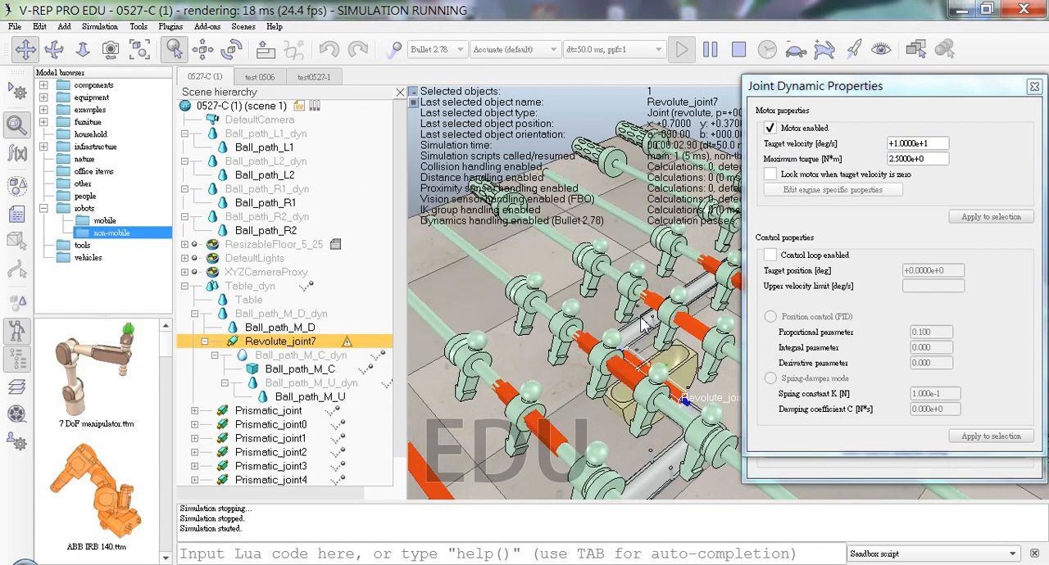
left_click(739, 49)
Step: Make Ball_path_M_D_dyn respondable and clear its local respondable mask bits except the second
left_click(322, 314)
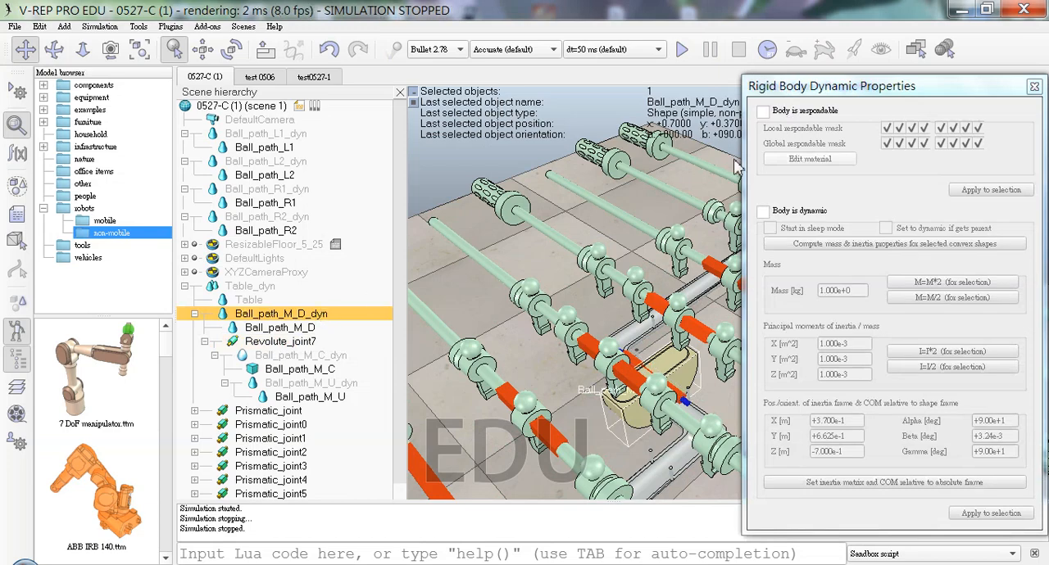
left_click(829, 112)
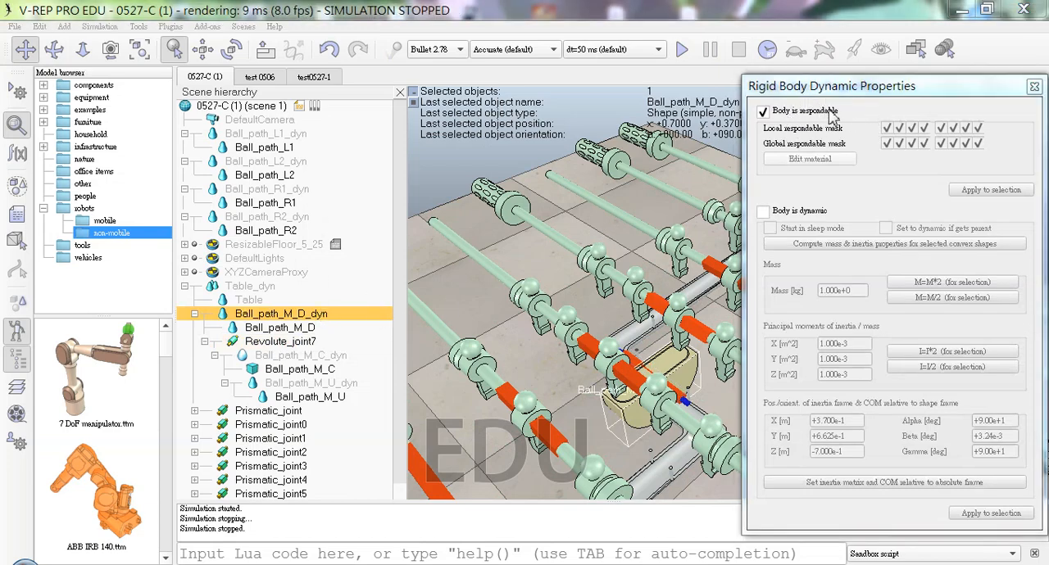
left_click(676, 325)
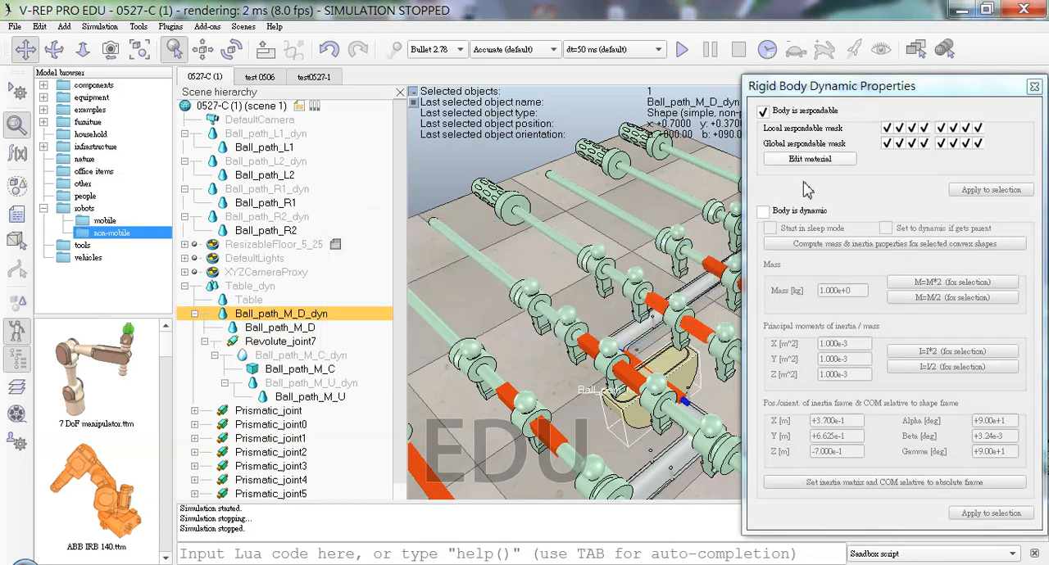
left_click(911, 129)
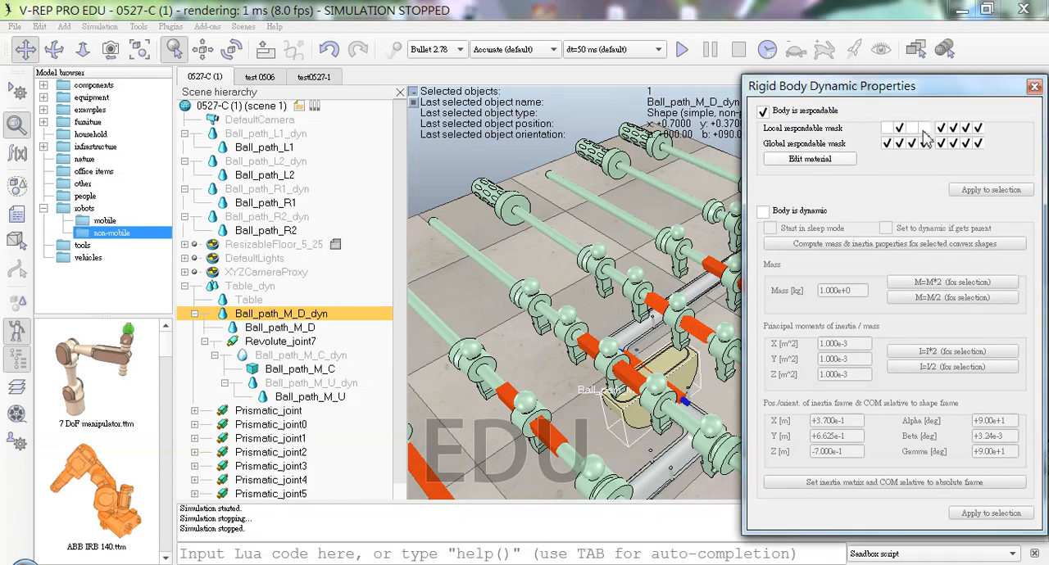
left_click(953, 129)
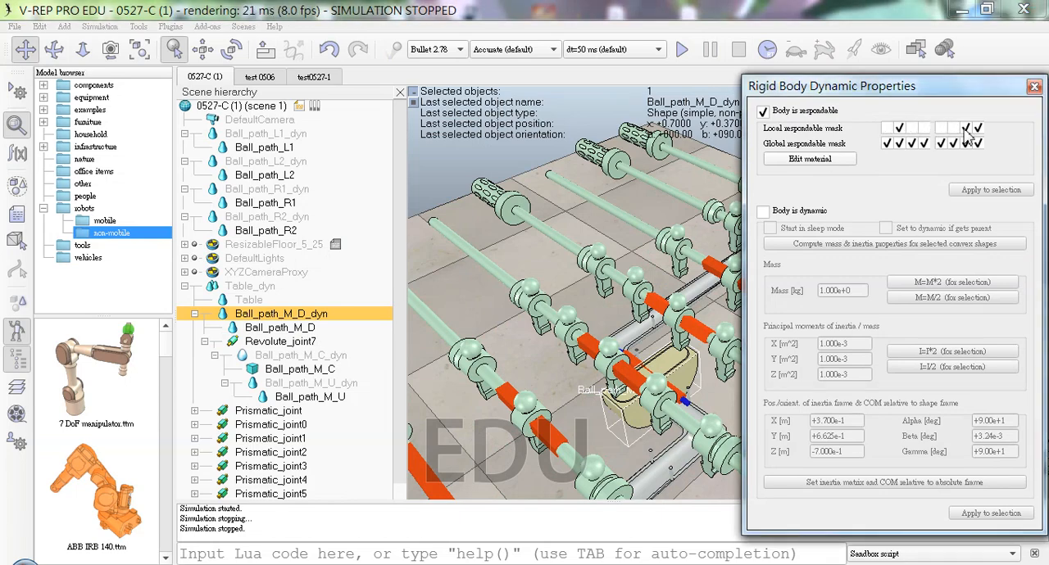
Step: Enable the second and third bits in the local respondable mask of Ball_path_M_U_dyn
left_click(315, 357)
left_click(335, 382)
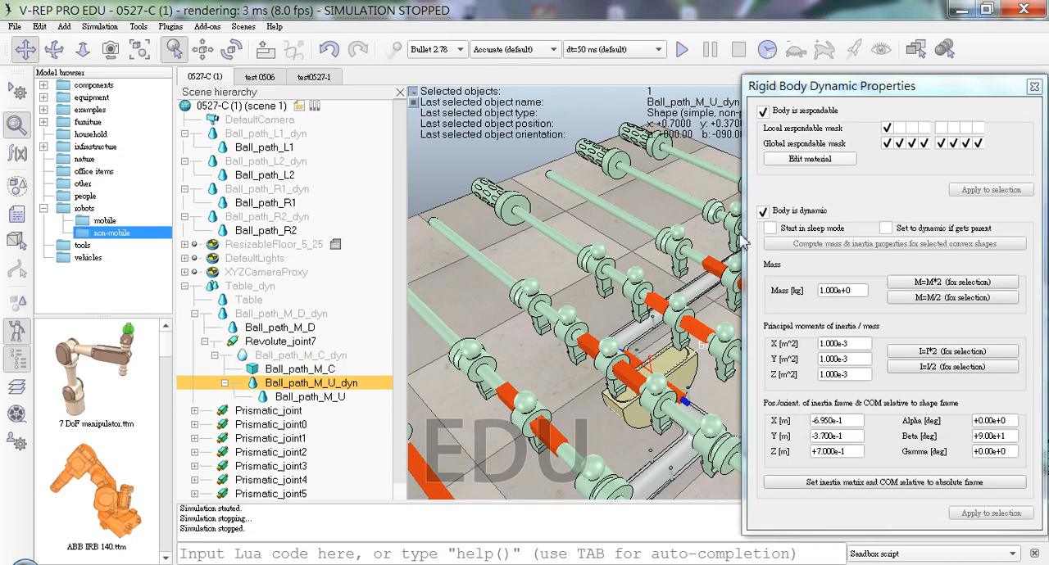
left_click(911, 129)
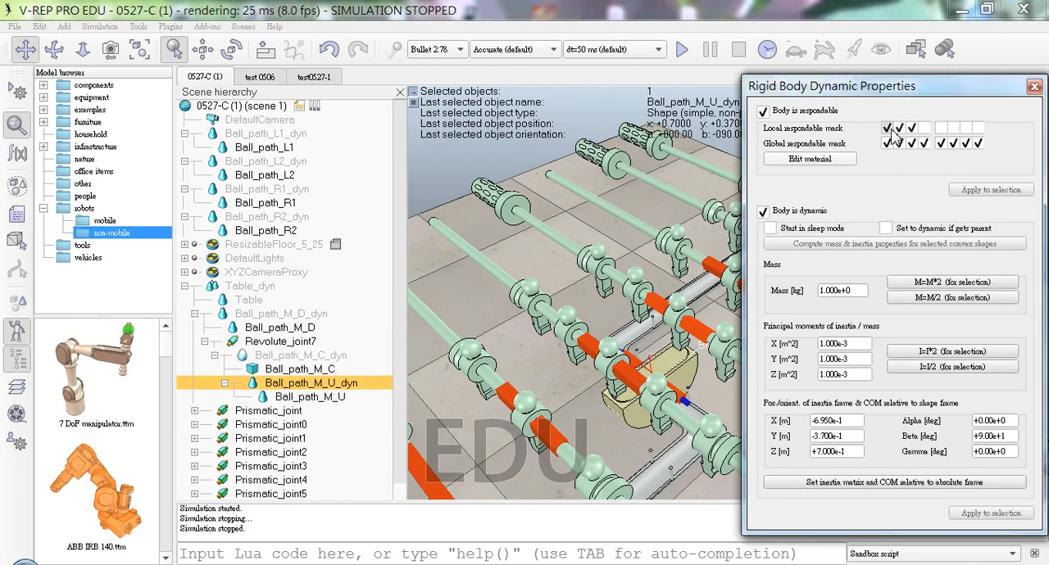
Step: Set the local respondable mask of Ball_path_M_C_dyn to only the second bit
left_click(301, 355)
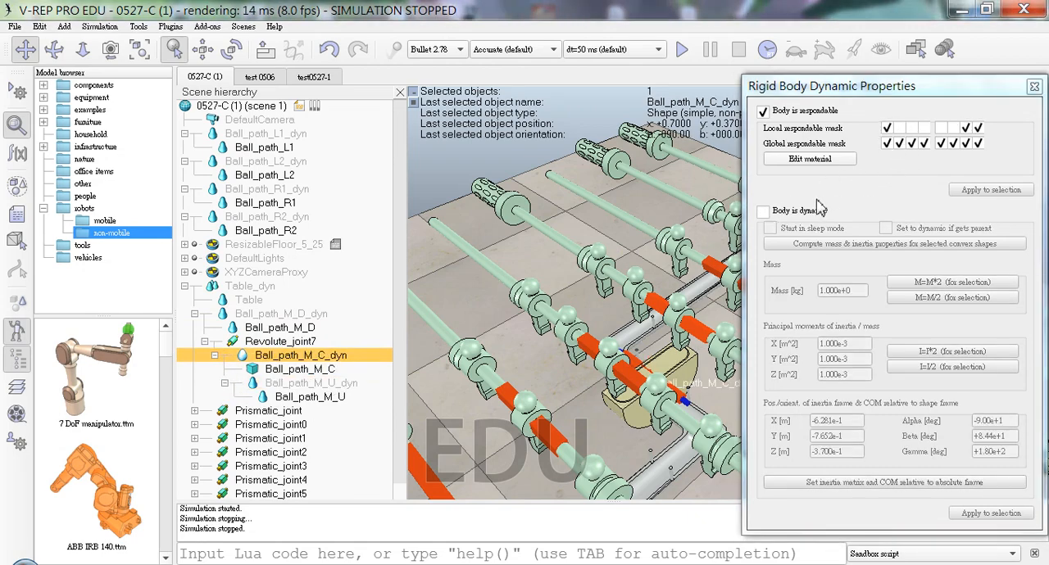
left_click(899, 129)
left_click(965, 128)
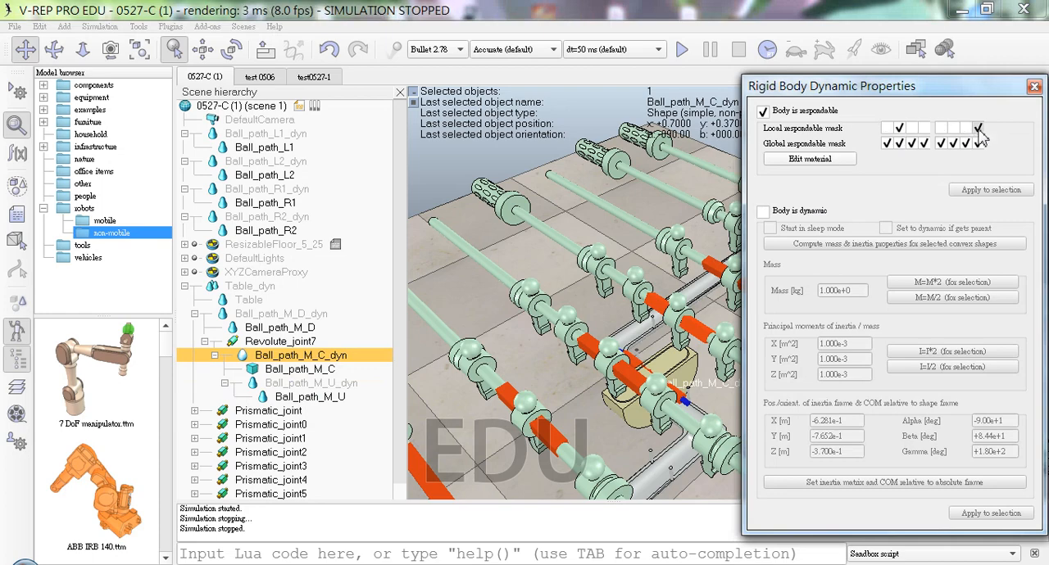
Step: Run the simulation to test the ball path parts with their changed local respondable masks, and stop it
left_click(681, 49)
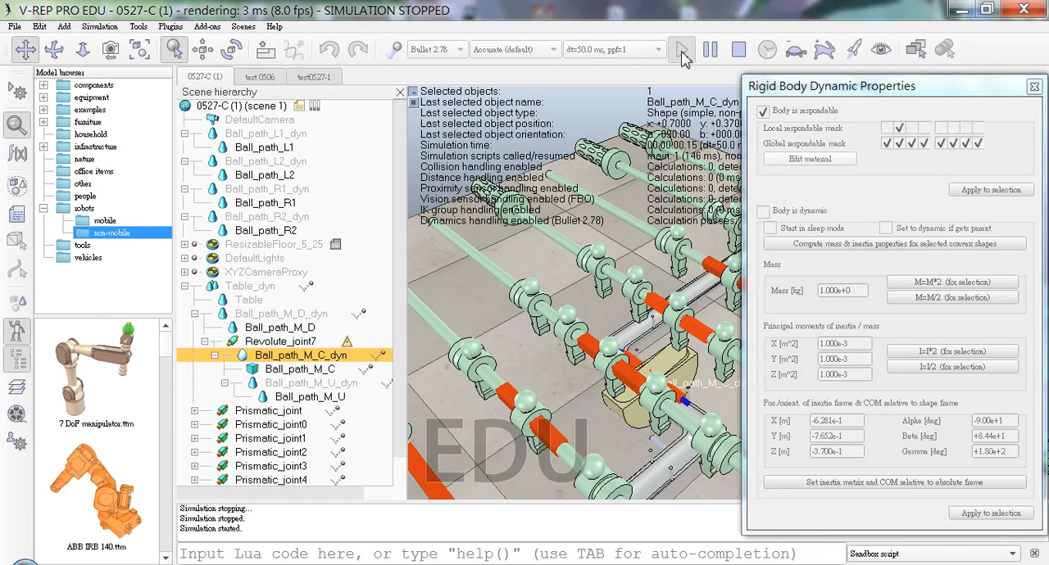
left_click(647, 319)
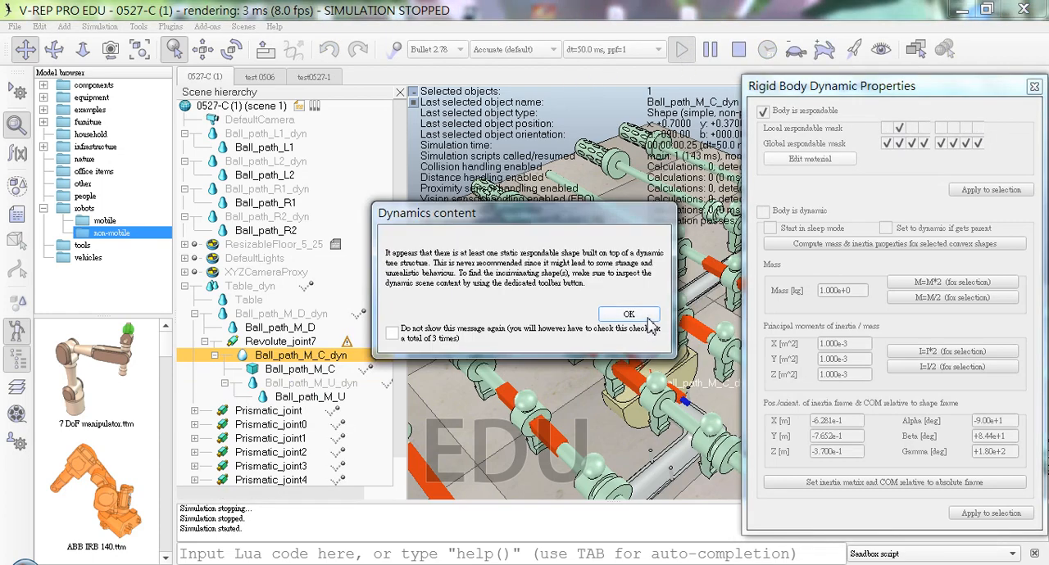
left_click(647, 319)
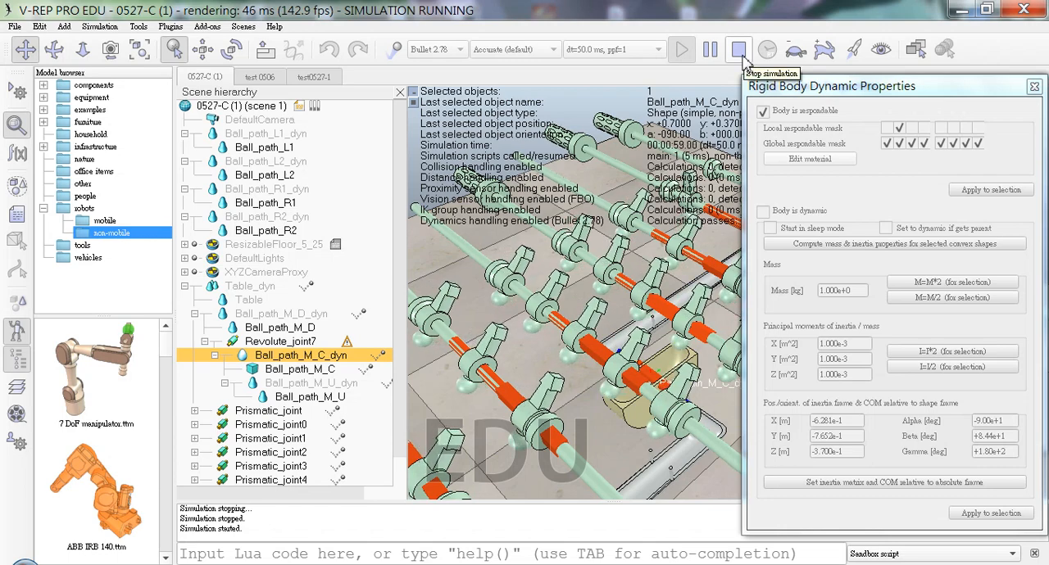
left_click(740, 51)
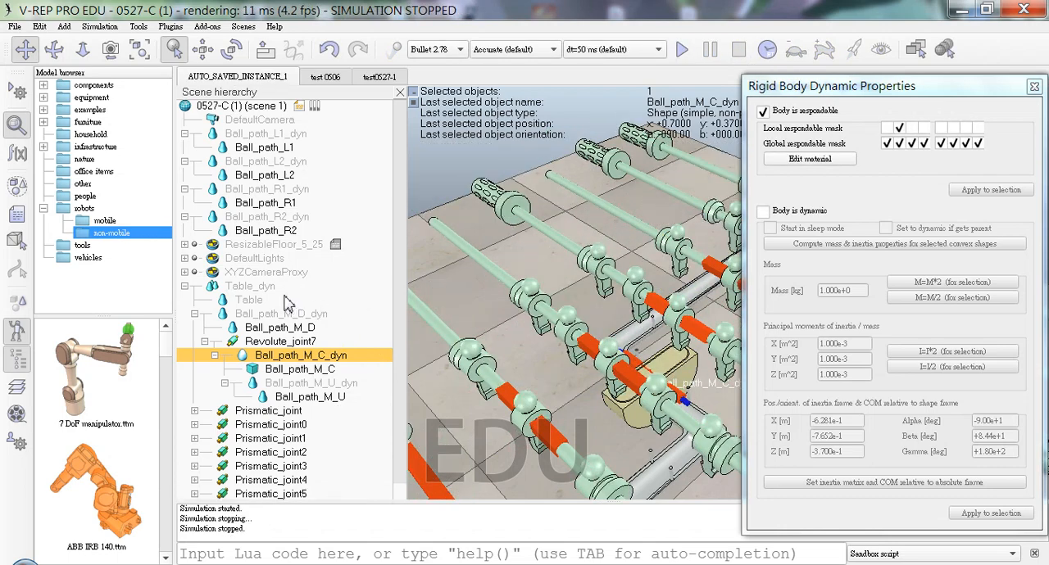
Step: Try showing Table_dyn on the first camera visibility layer in its common object properties, and hide it again
left_click(253, 288)
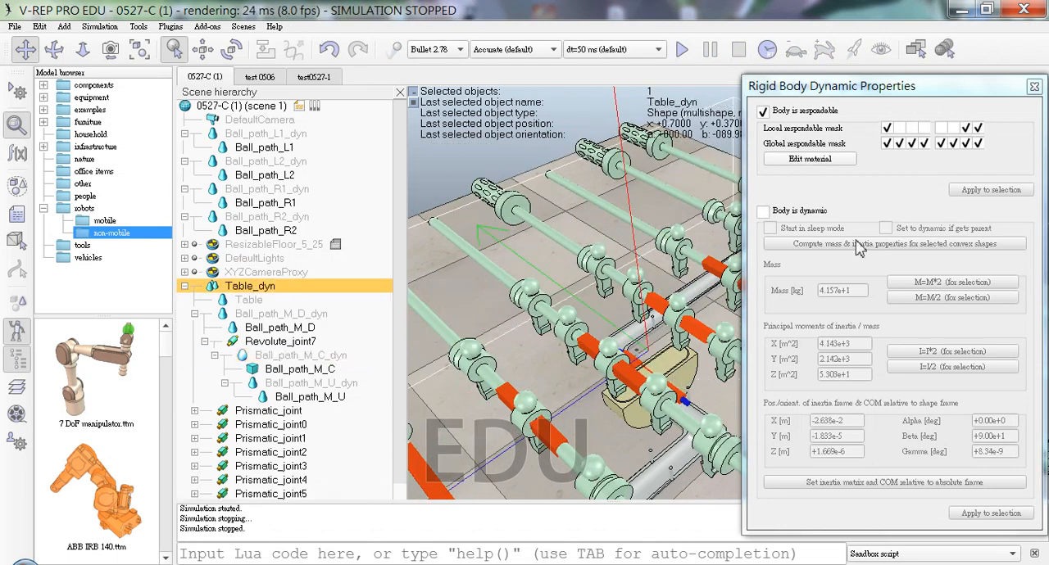
left_click(1034, 86)
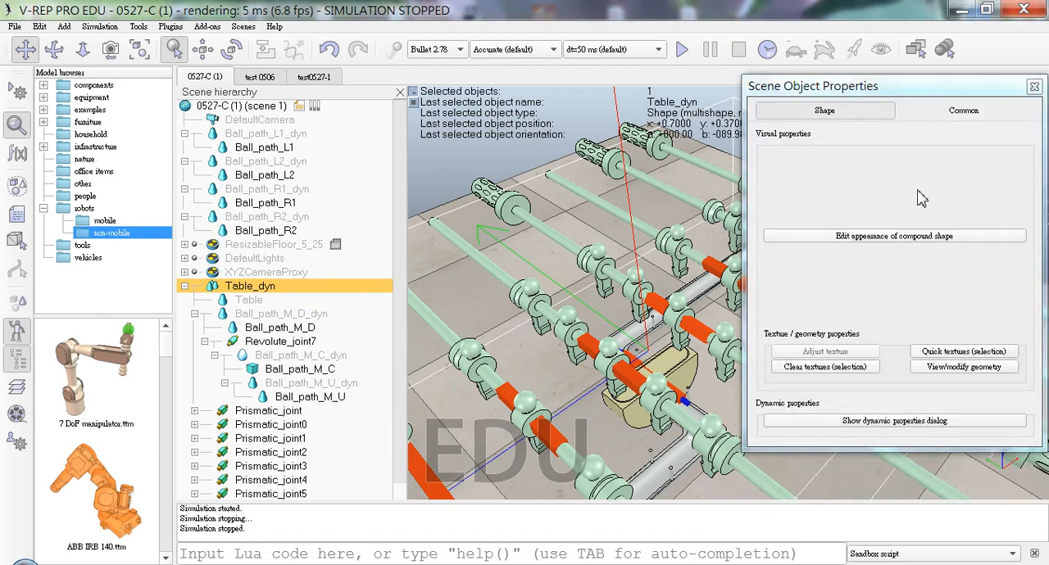
left_click(965, 113)
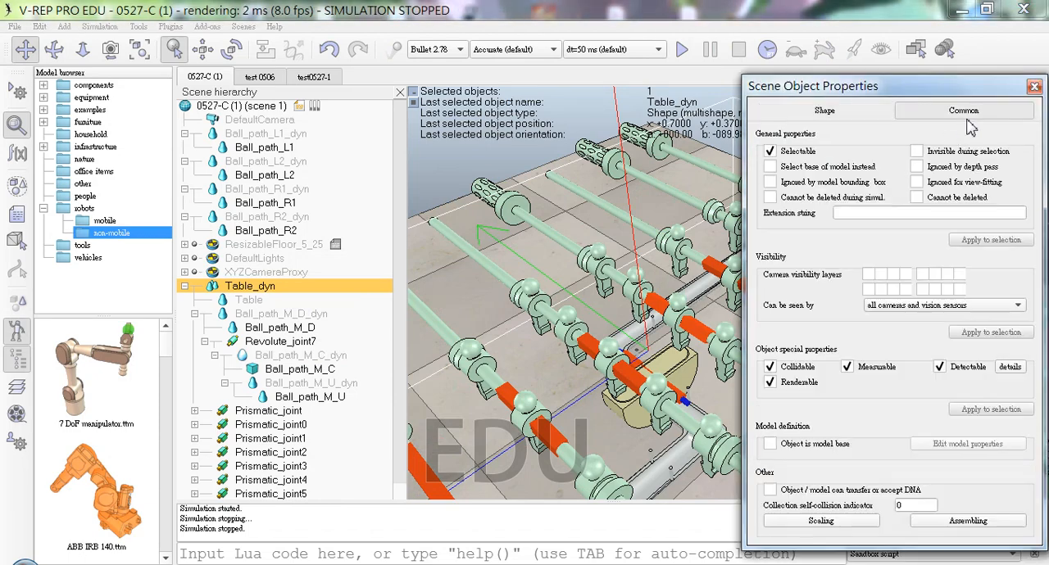
left_click(870, 276)
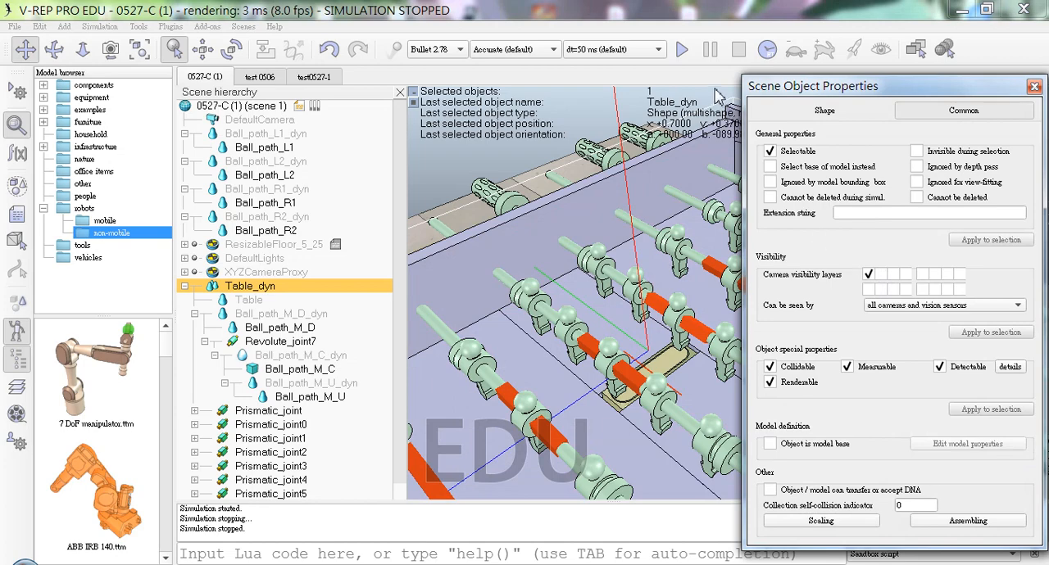
left_click(870, 276)
Step: Enable the first camera visibility layer for the Table shape
left_click(299, 300)
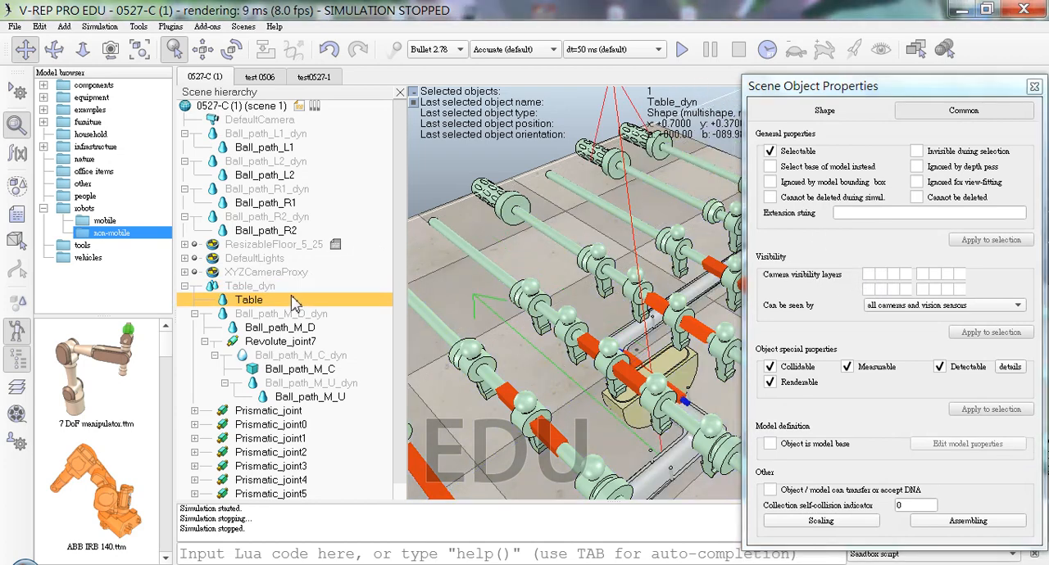
left_click(291, 331)
left_click(288, 315)
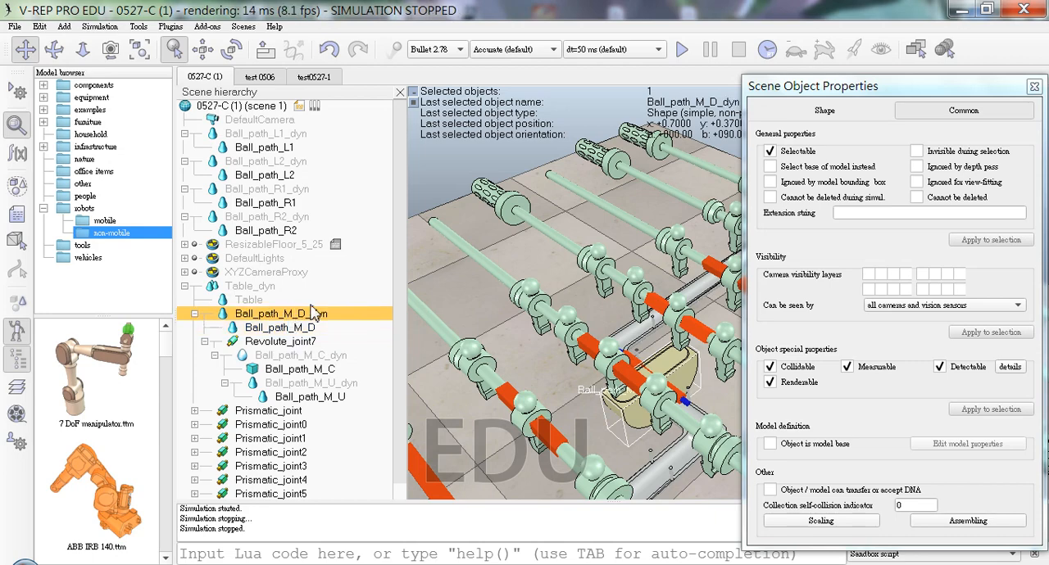
left_click(315, 302)
left_click(880, 274)
left_click(881, 275)
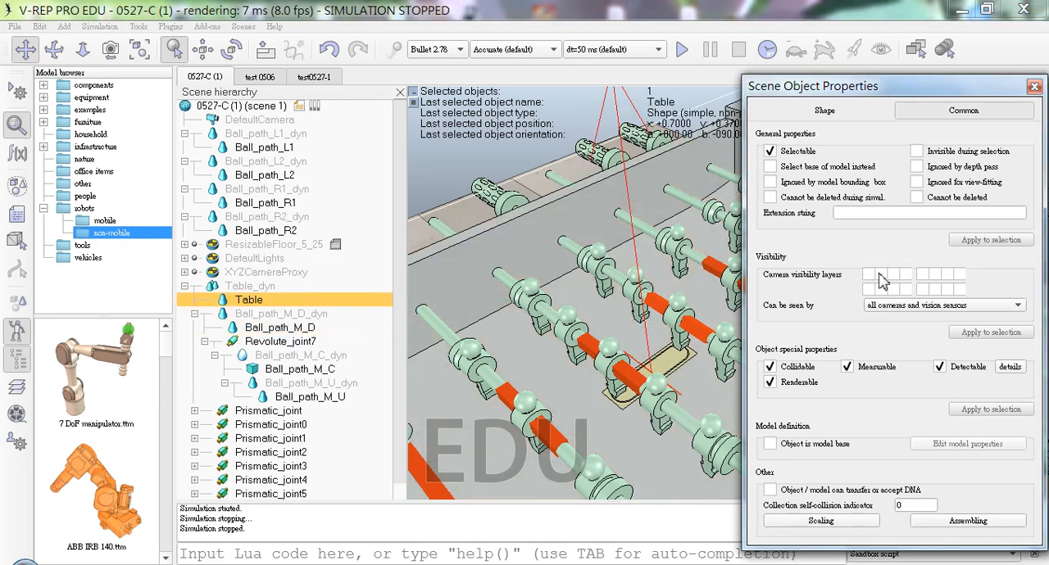
left_click(870, 275)
left_click(878, 274)
left_click(879, 275)
Step: Run the simulation with Table shown to watch the central ball path mechanism, and stop it
left_click_drag(641, 308, 571, 270)
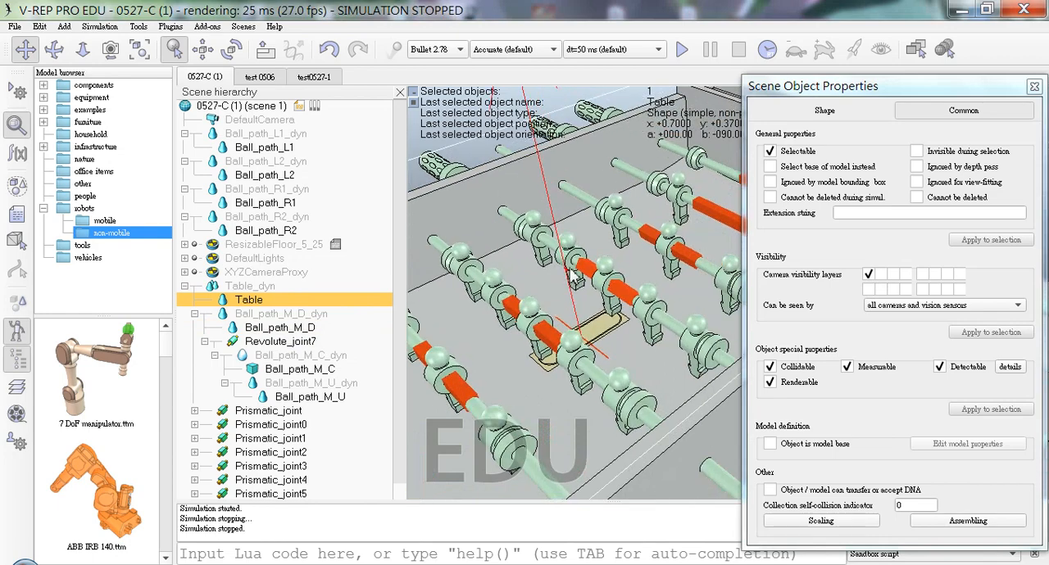
left_click(681, 51)
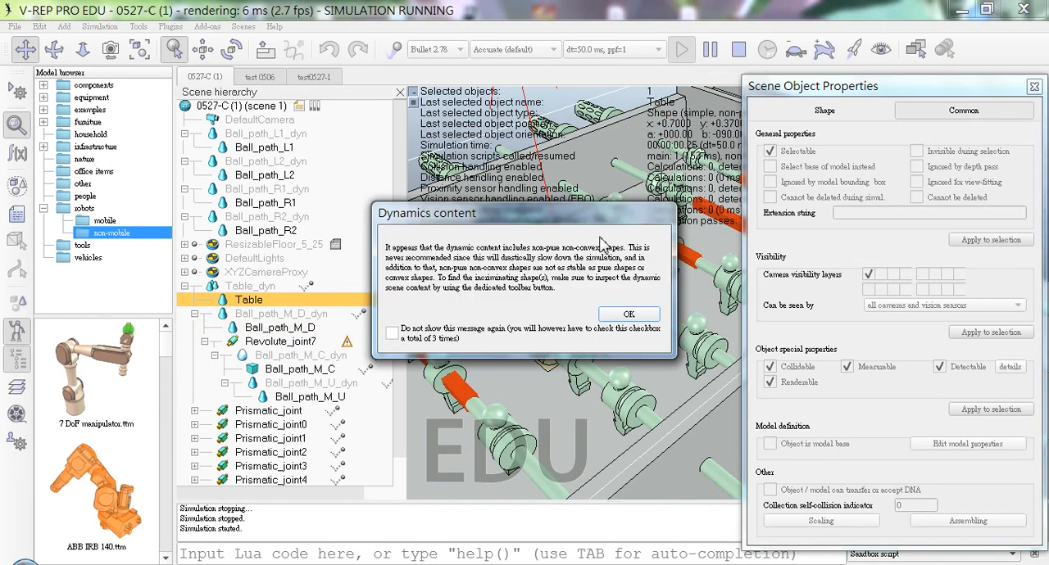
left_click(629, 317)
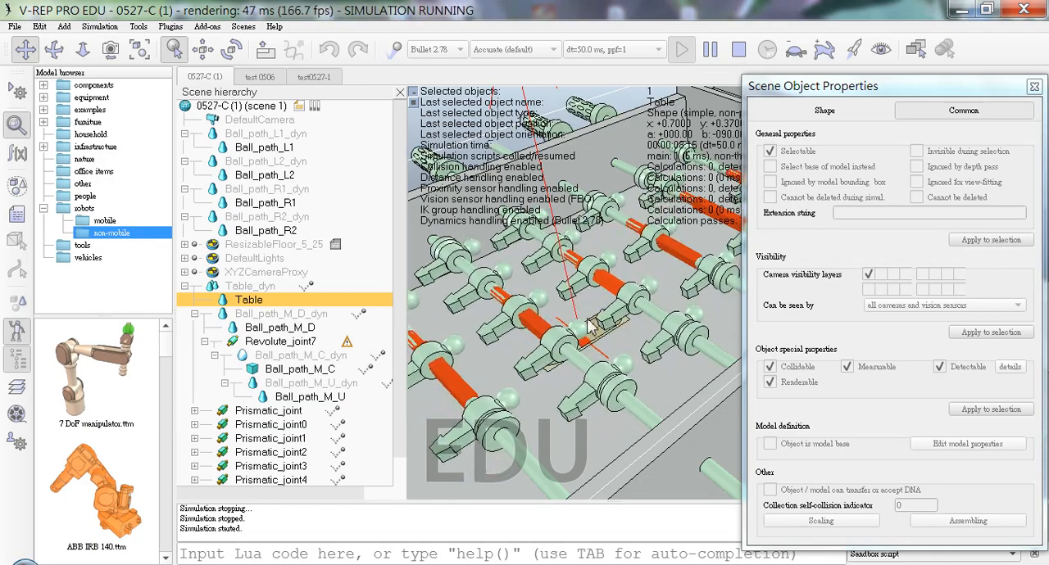
middle_click_drag(592, 326, 619, 353)
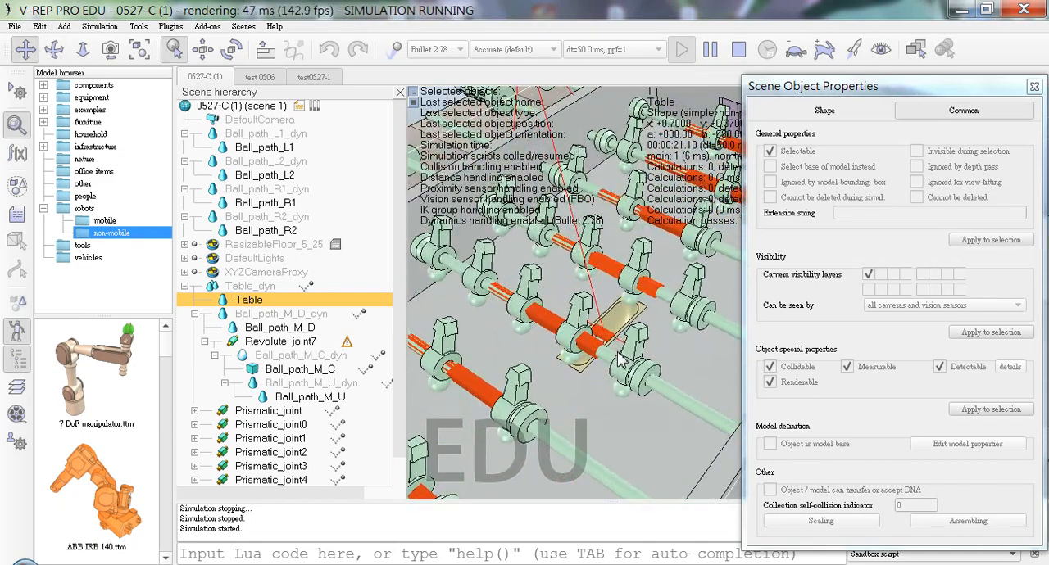
left_click(737, 50)
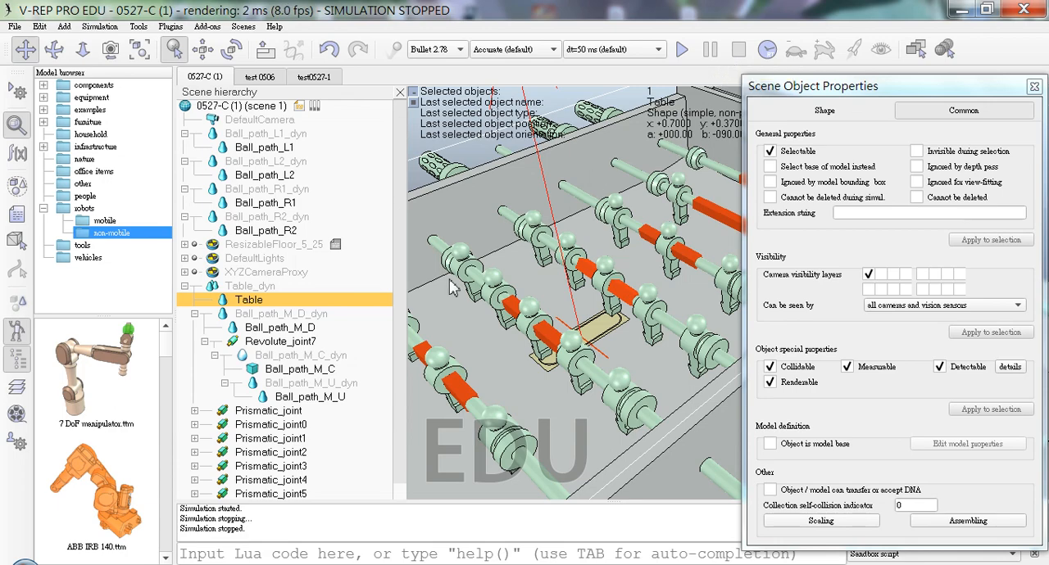
Step: Set the target velocity of Revolute_joint7 to 0.001 deg/s and test it in a simulation run
left_click(297, 344)
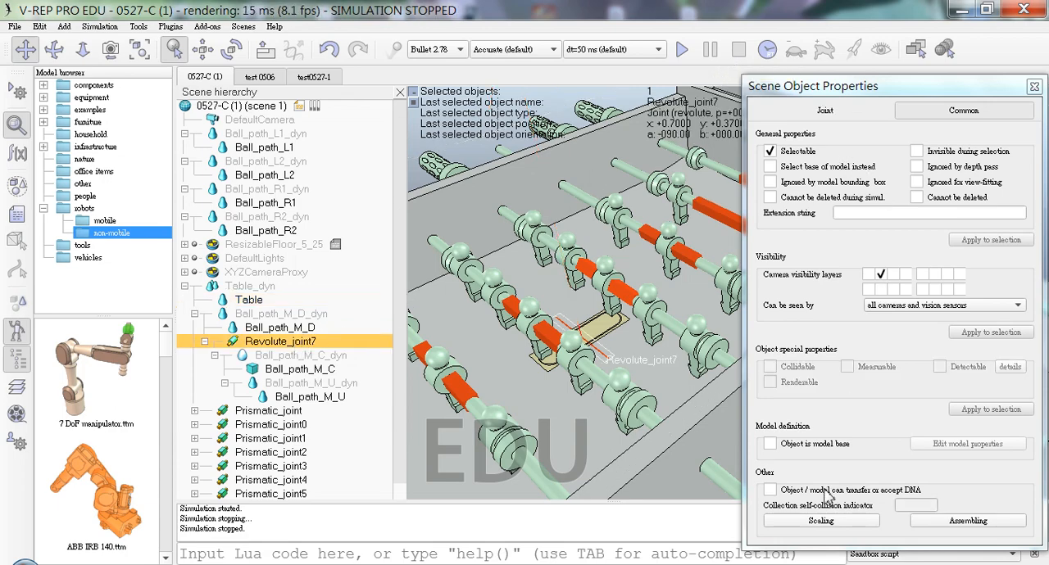
left_click(879, 114)
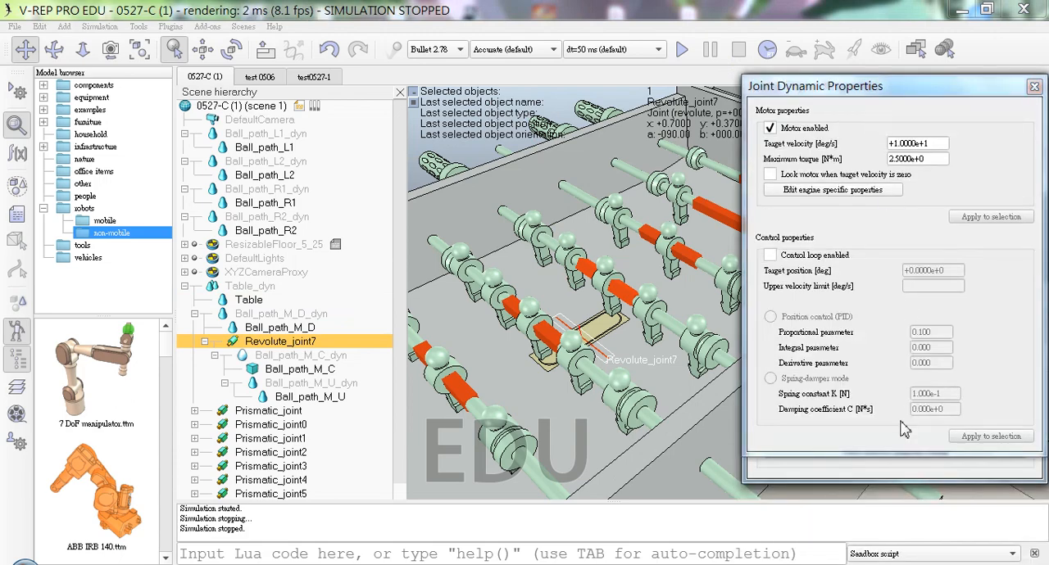
left_click(937, 143)
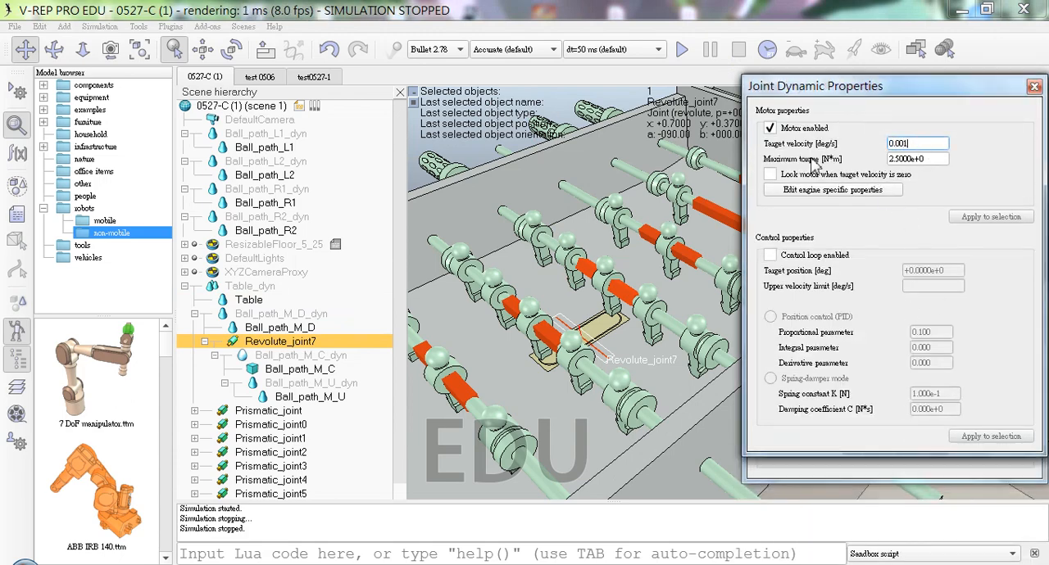
left_click(681, 49)
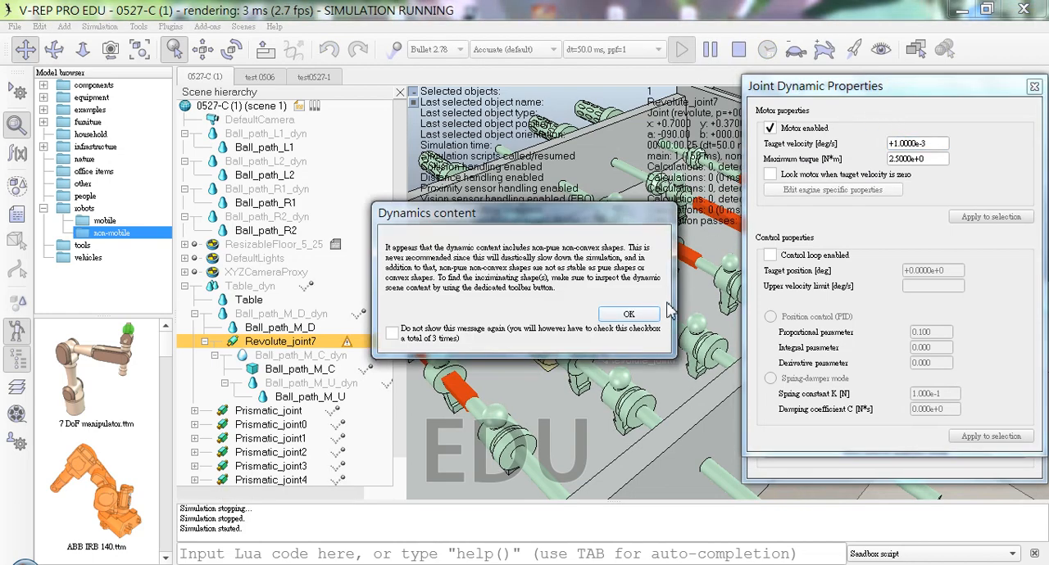
left_click(651, 317)
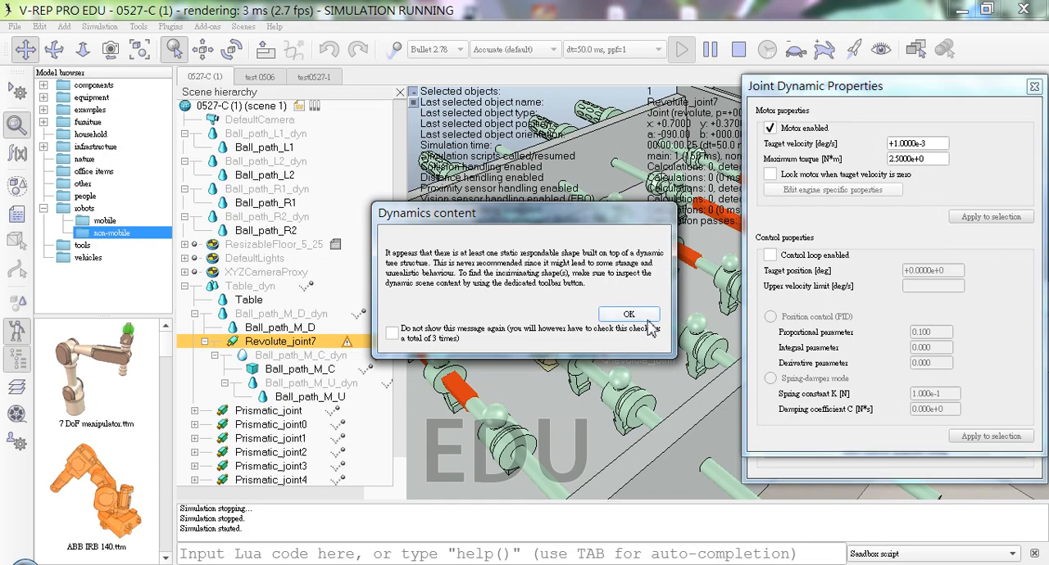
left_click(629, 316)
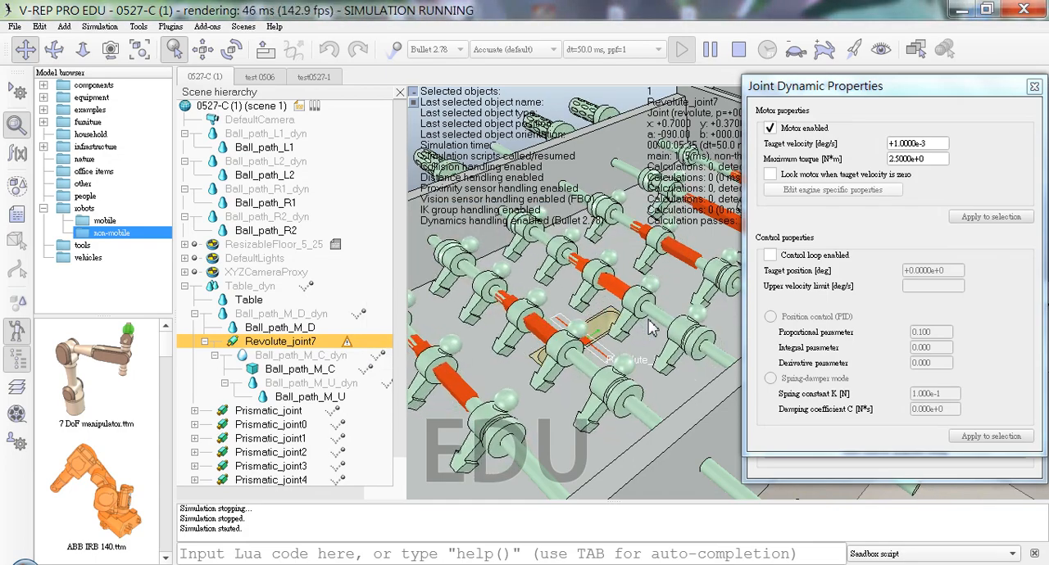
left_click(738, 49)
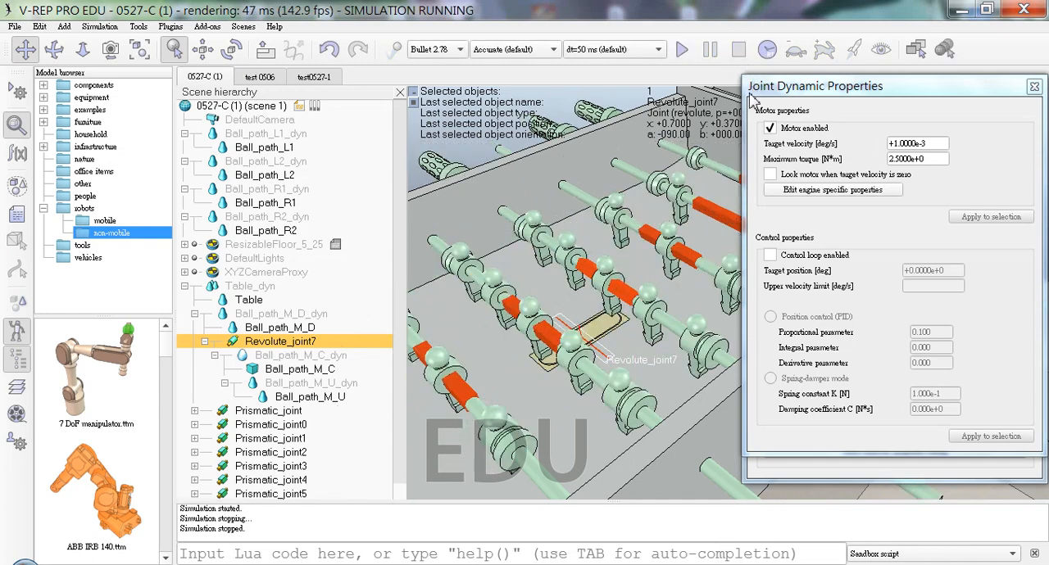
Step: Set the target velocity of Revolute_joint7 to 1 deg/s and close the property dialogs
left_click_drag(933, 144, 712, 143)
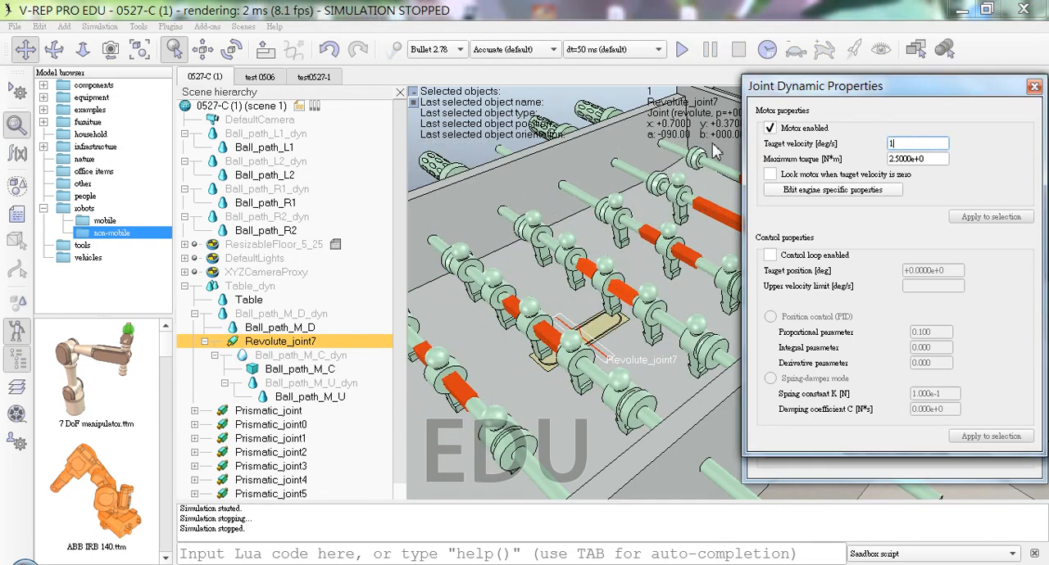
left_click(1034, 86)
left_click(1035, 53)
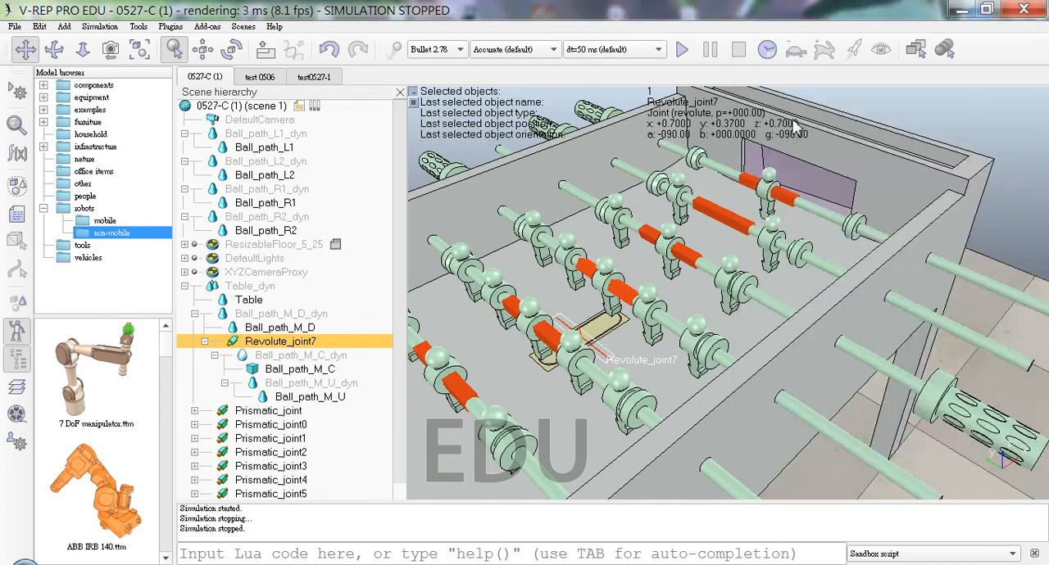
Step: Make Ball_path_L2_dyn and Ball_path_L1_dyn children of Ball_path_M_D_dyn in the scene hierarchy
left_click(295, 150)
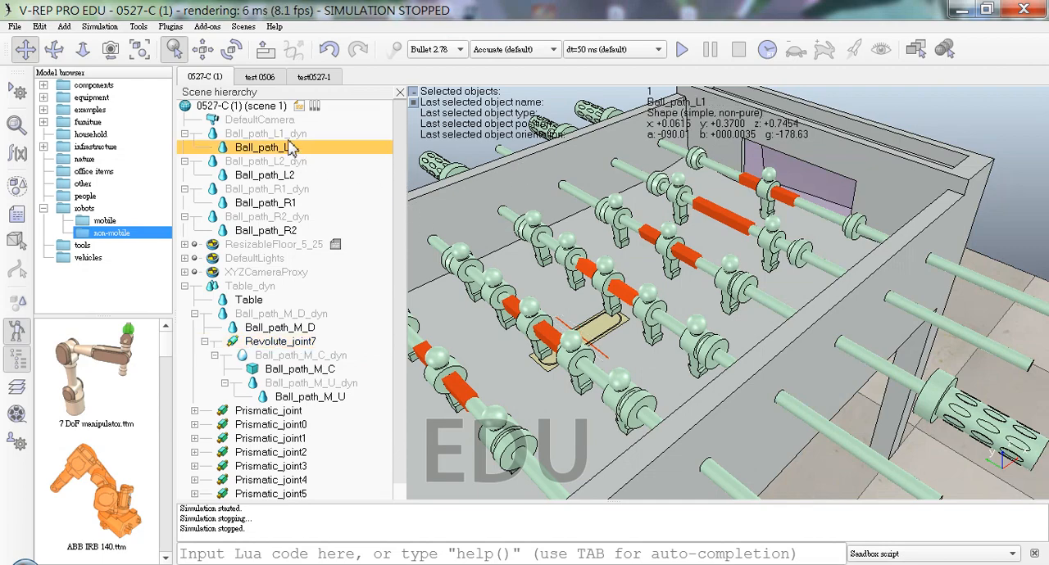
left_click(289, 138)
left_click_drag(312, 162, 344, 322)
left_click_drag(284, 135, 331, 391)
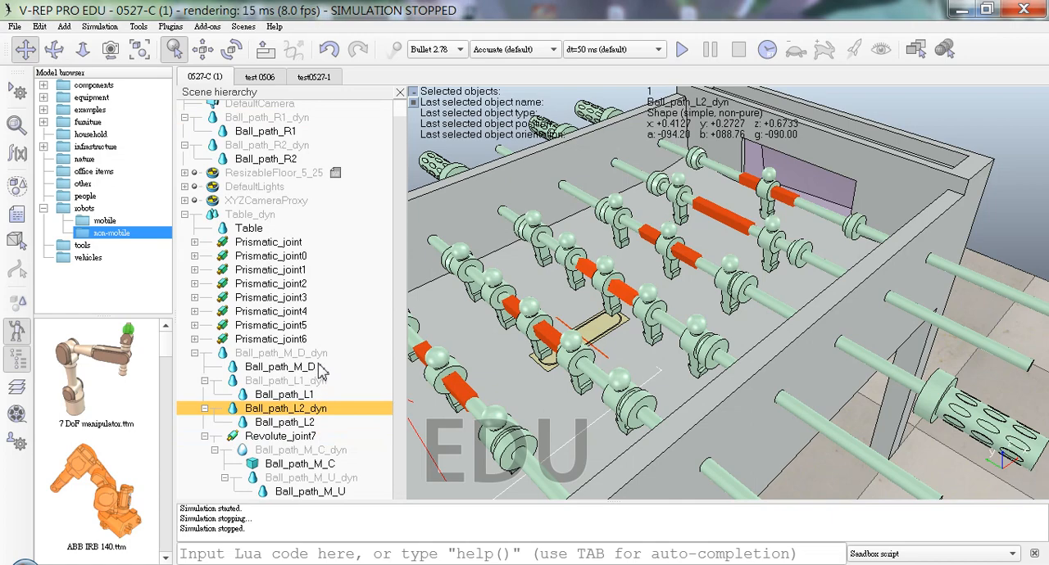
Step: Make Ball_path_R1_dyn and Ball_path_R2_dyn children of Ball_path_M_D_dyn in the scene hierarchy
scroll(320, 370, "up", 1)
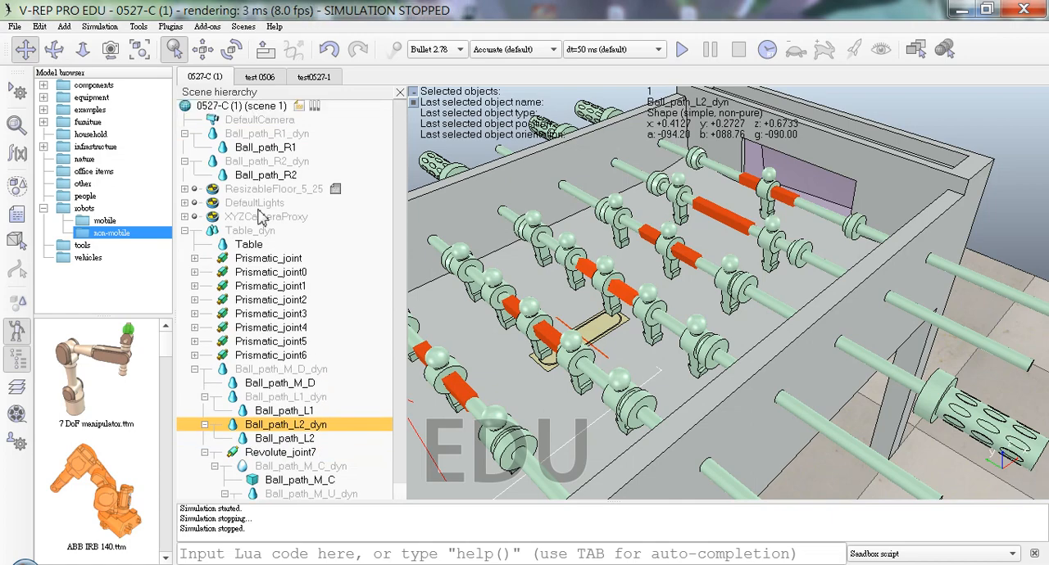
left_click(286, 134)
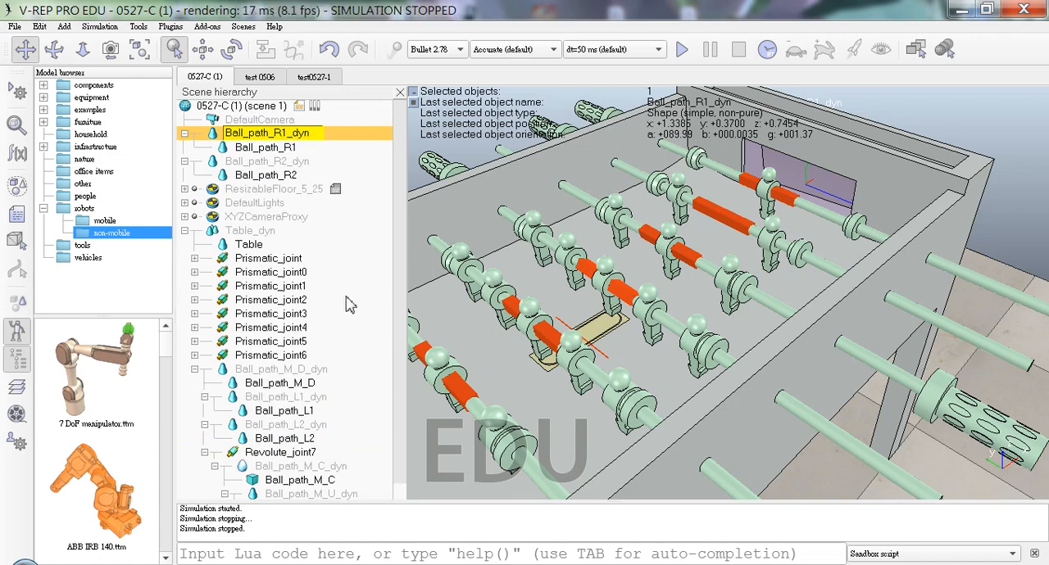
left_click(352, 135)
left_click_drag(339, 148, 348, 379)
left_click(310, 135)
left_click_drag(310, 135, 340, 313)
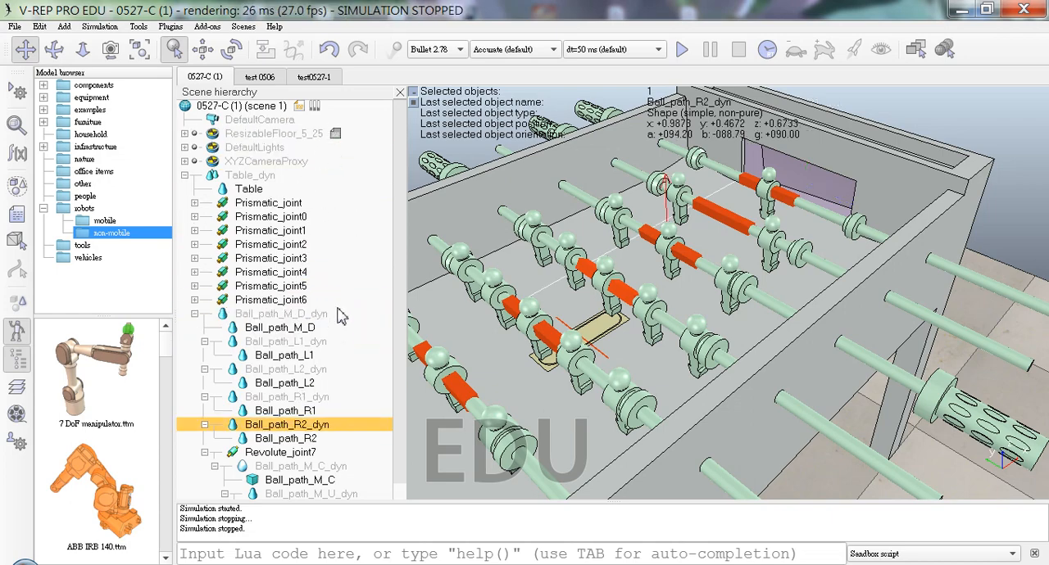
Step: Run the simulation, dismissing the dynamics content message, watch the whole foosball table from several angles, and stop it
left_click(680, 49)
left_click(654, 315)
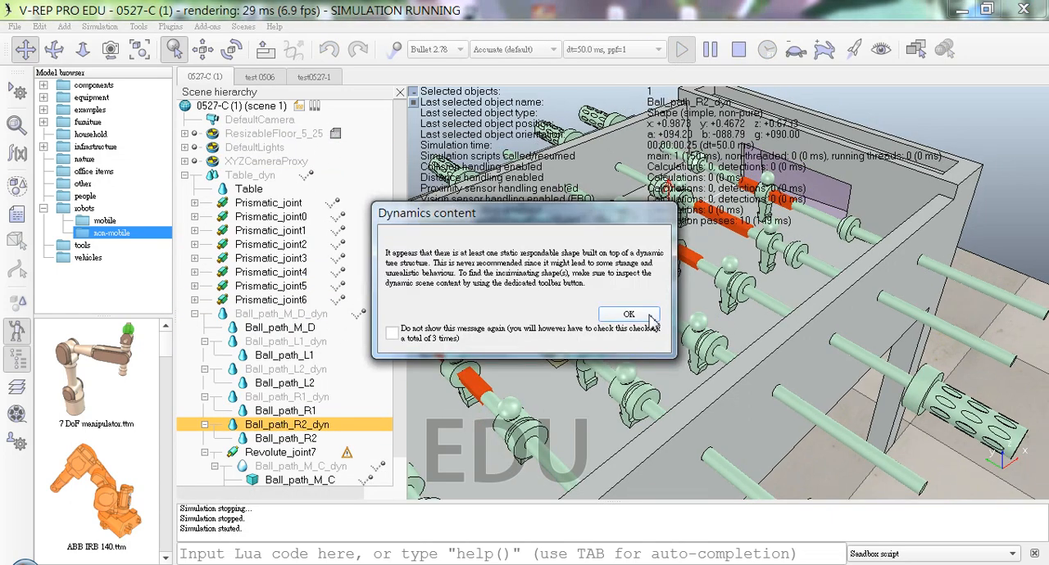
left_click(650, 316)
scroll(656, 373, "down", 3)
scroll(656, 371, "down", 5)
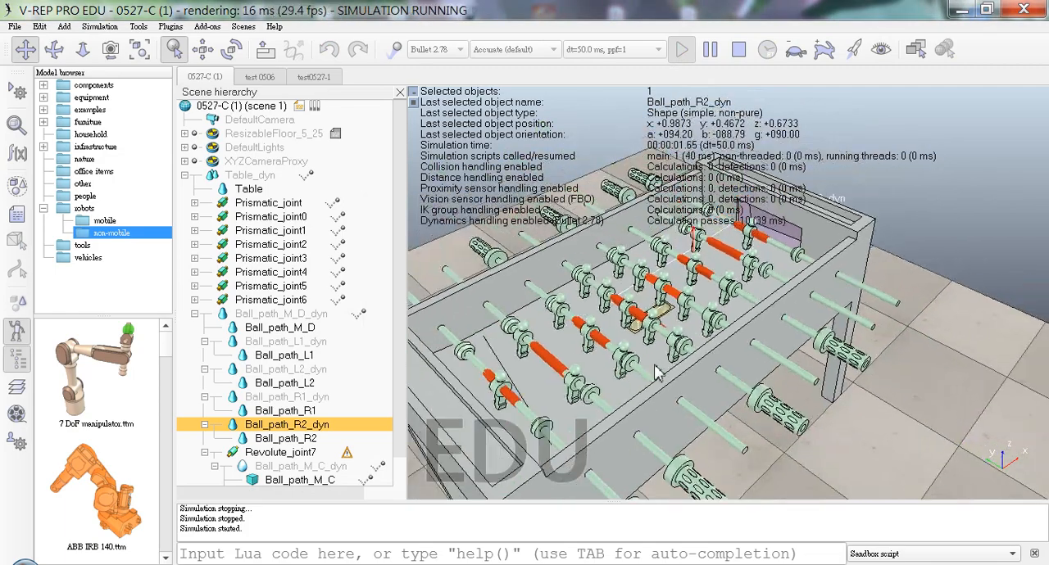
middle_click_drag(663, 373, 765, 394)
left_click(266, 204)
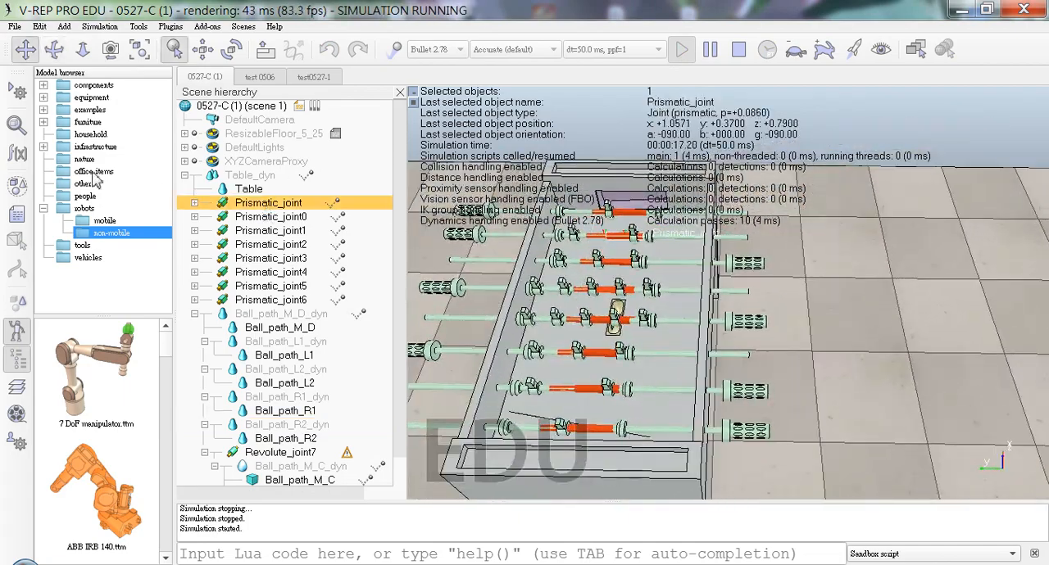
left_click(740, 53)
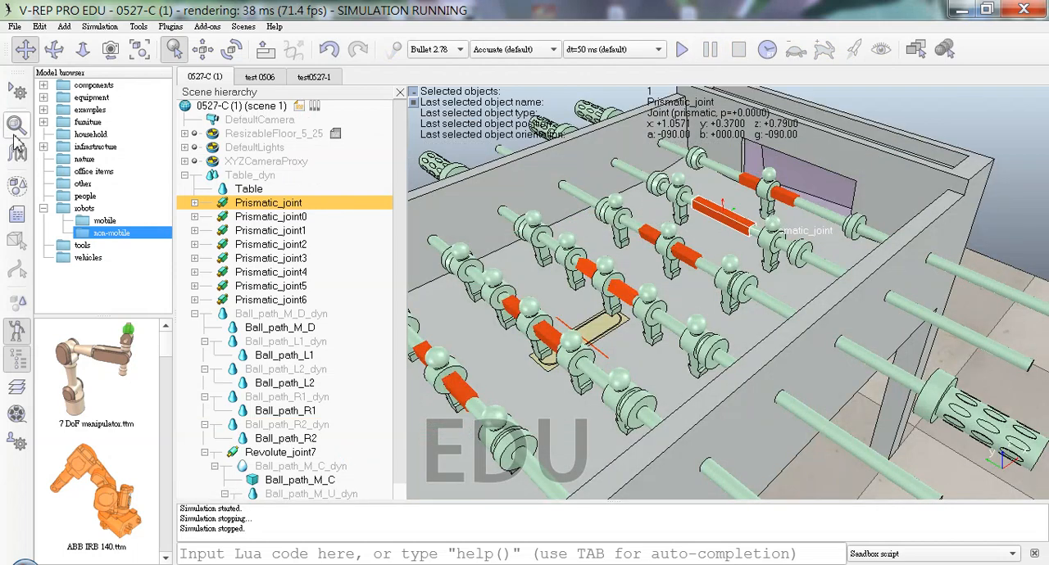
Step: Hide Prismatic_joint and its child Revolute_joint by clearing the second camera visibility layer in their common properties
left_click(16, 123)
left_click(963, 110)
left_click(880, 272)
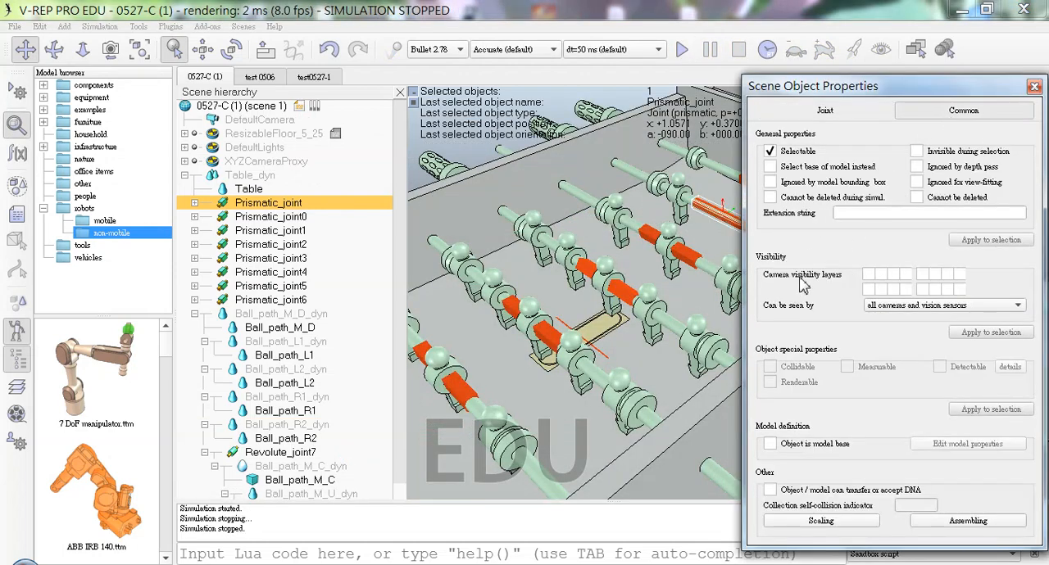
left_click(194, 202)
left_click(287, 245)
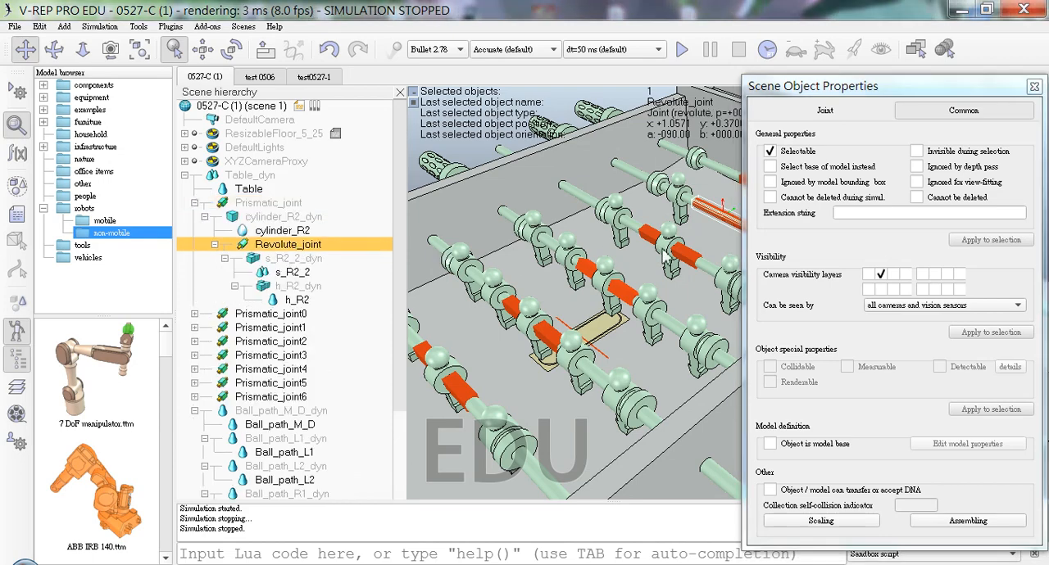
left_click(880, 273)
left_click(194, 202)
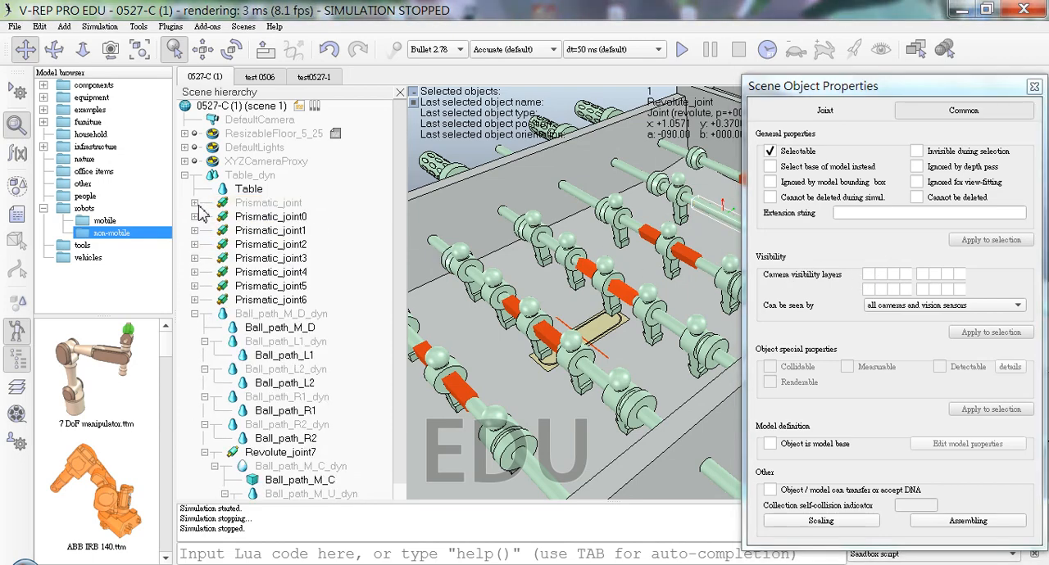
Step: Clear the second camera visibility layer of Prismatic_joint0 and its child Revolute_joint0, and collapse their branch
left_click(194, 216)
left_click(246, 217)
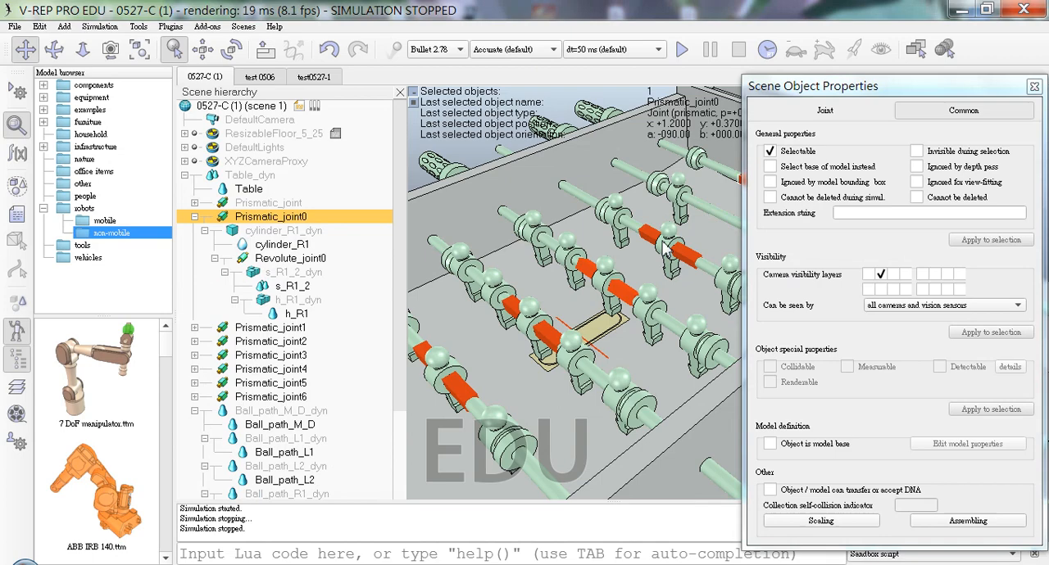
left_click(880, 275)
left_click(300, 261)
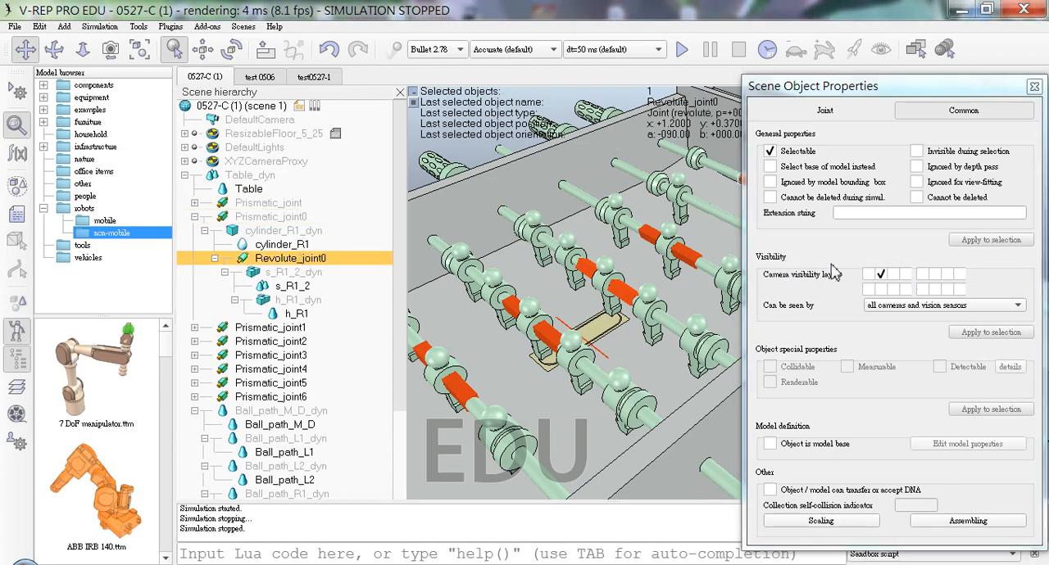
left_click(881, 274)
left_click(194, 216)
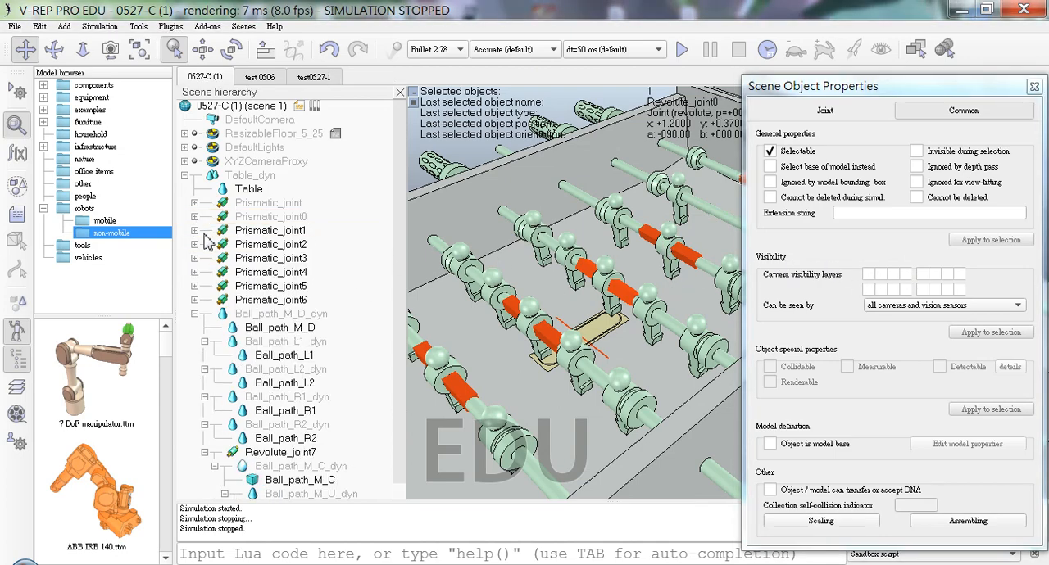
Step: Clear the second camera visibility layer of Prismatic_joint1 and its child Revolute_joint1, and collapse their branch
left_click(195, 230)
left_click(282, 232)
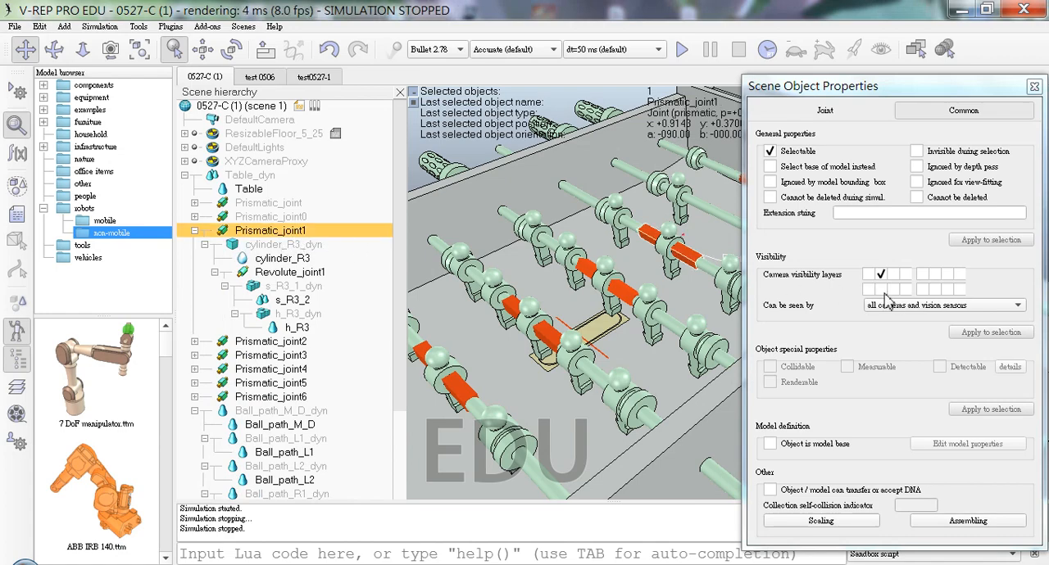
left_click(303, 273)
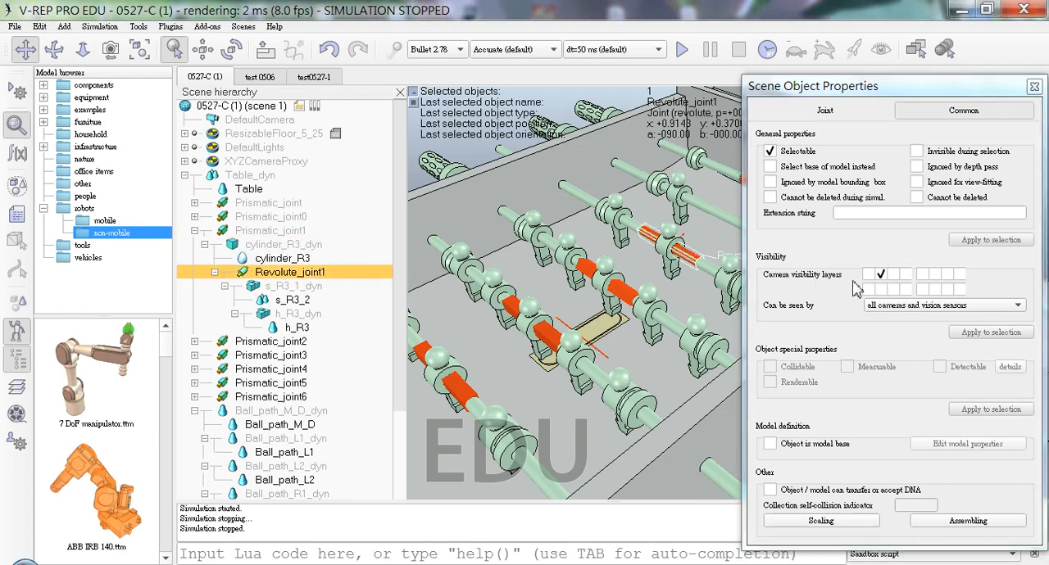
left_click(880, 274)
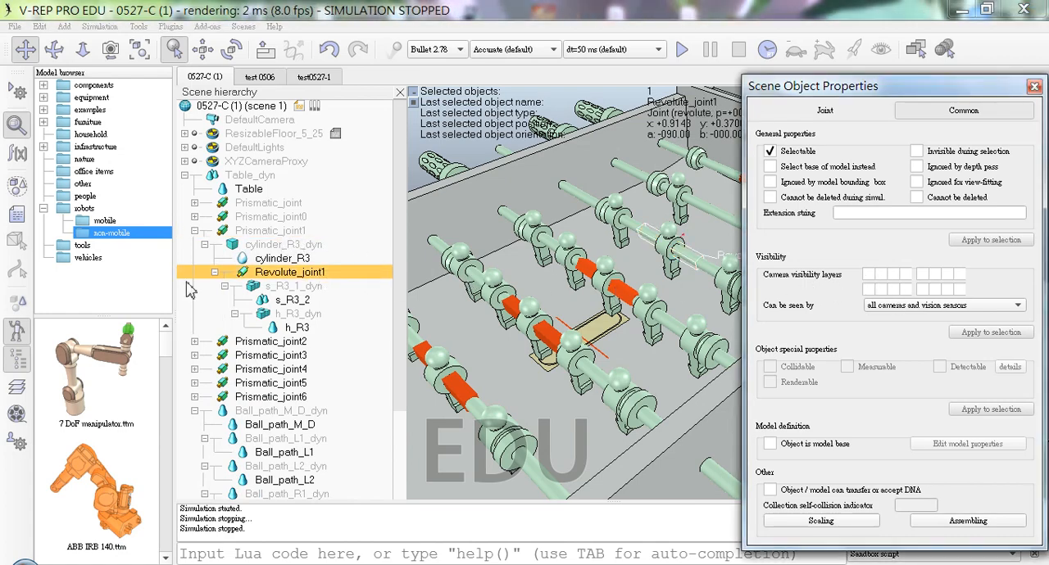
left_click(195, 231)
Step: Clear the second camera visibility layer of Prismatic_joint2 and its child Revolute_joint2, and collapse their branch
left_click(206, 248)
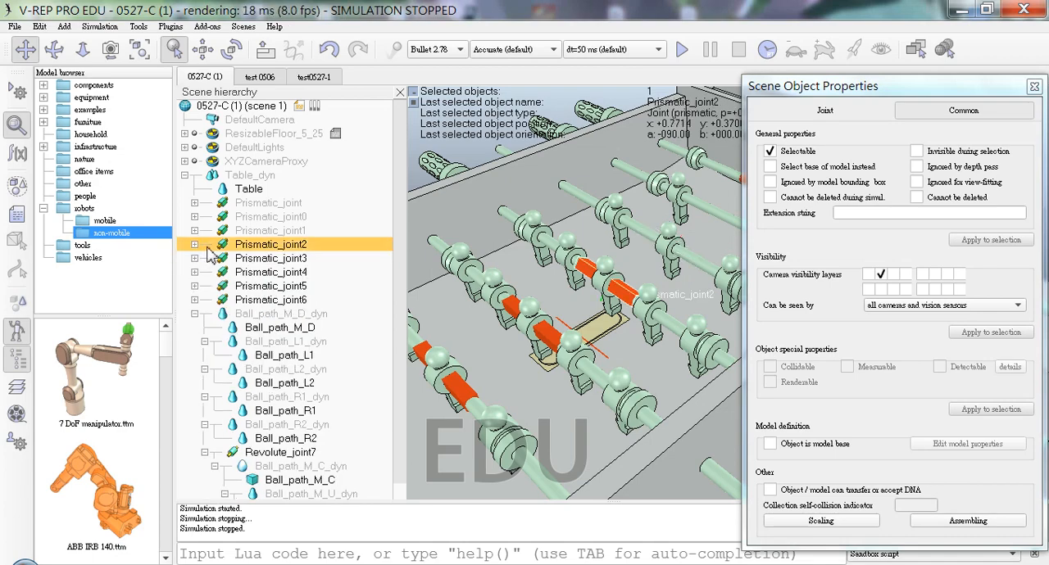
left_click(195, 244)
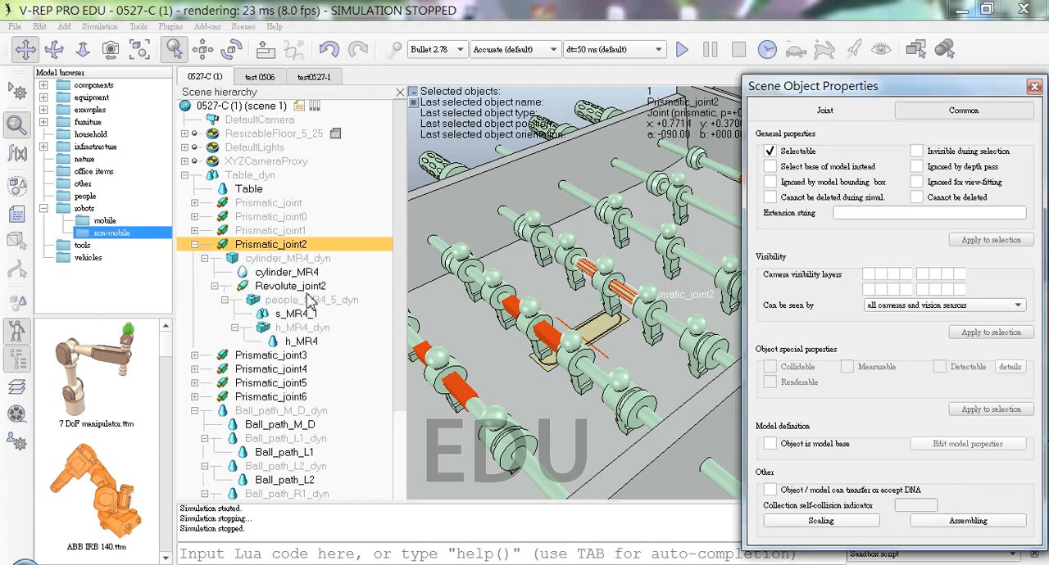
left_click(387, 285)
left_click(880, 274)
left_click(215, 245)
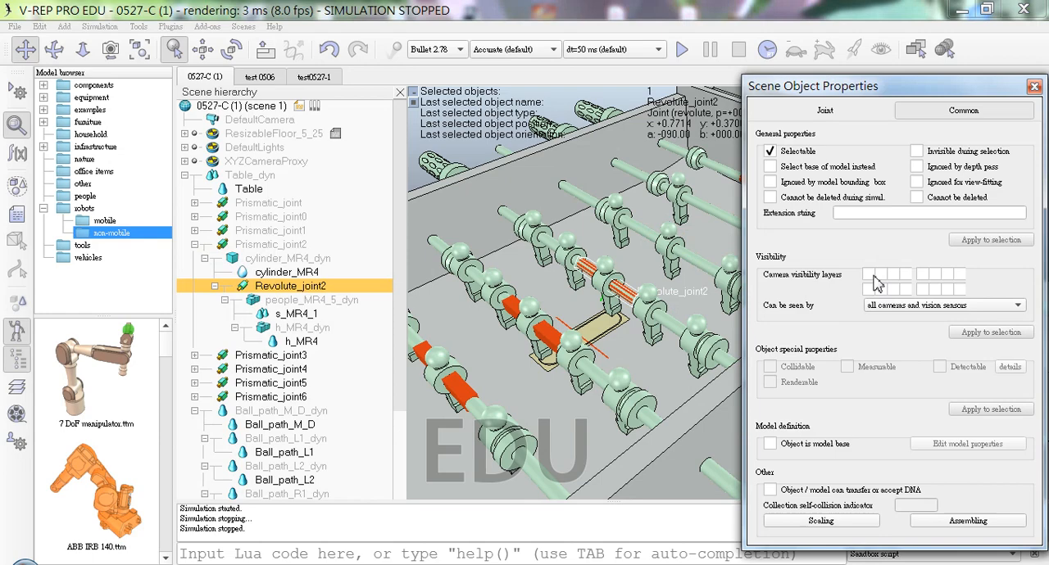
left_click(195, 244)
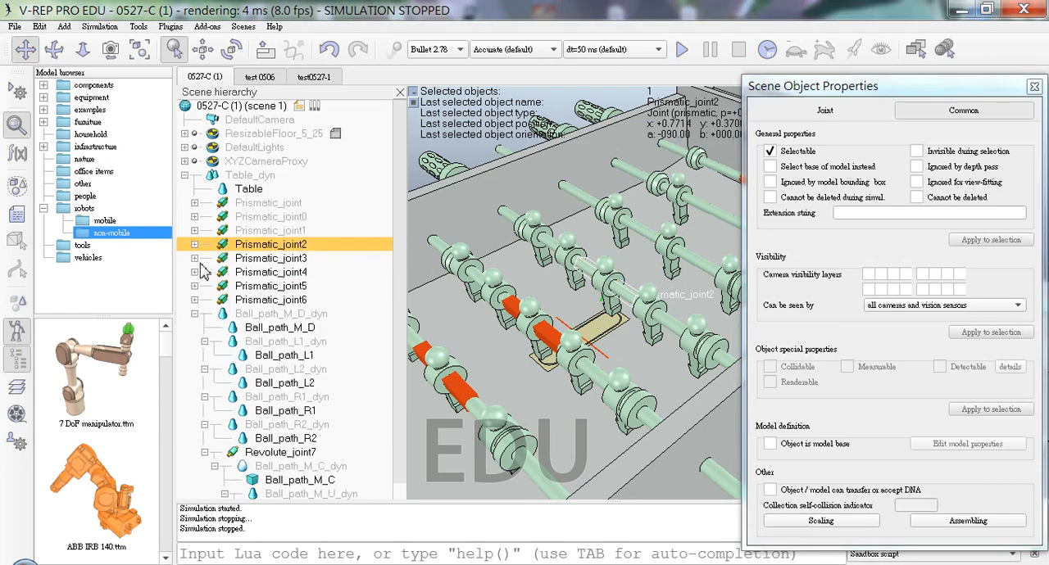
Step: Clear the second camera visibility layer of Prismatic_joint3 and its child Revolute_joint3, and collapse their branch
left_click(195, 258)
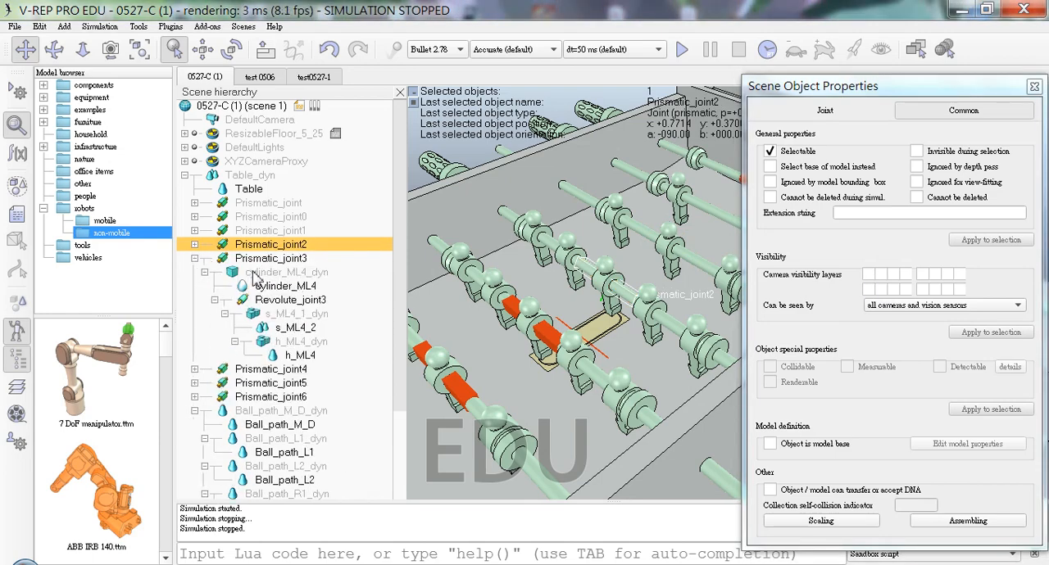
left_click(879, 273)
left_click(336, 288)
left_click(352, 301)
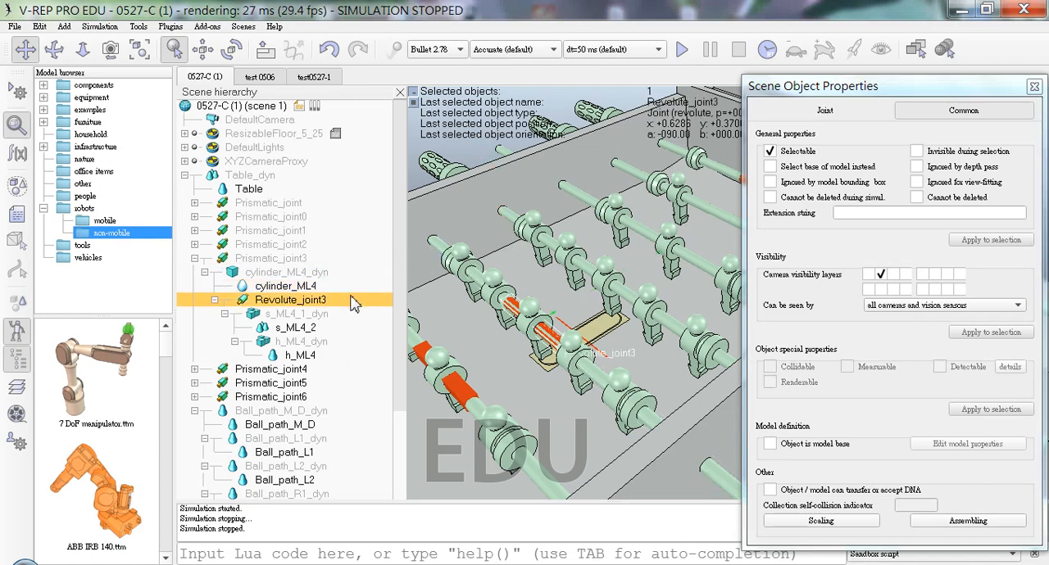
left_click(882, 275)
left_click(194, 258)
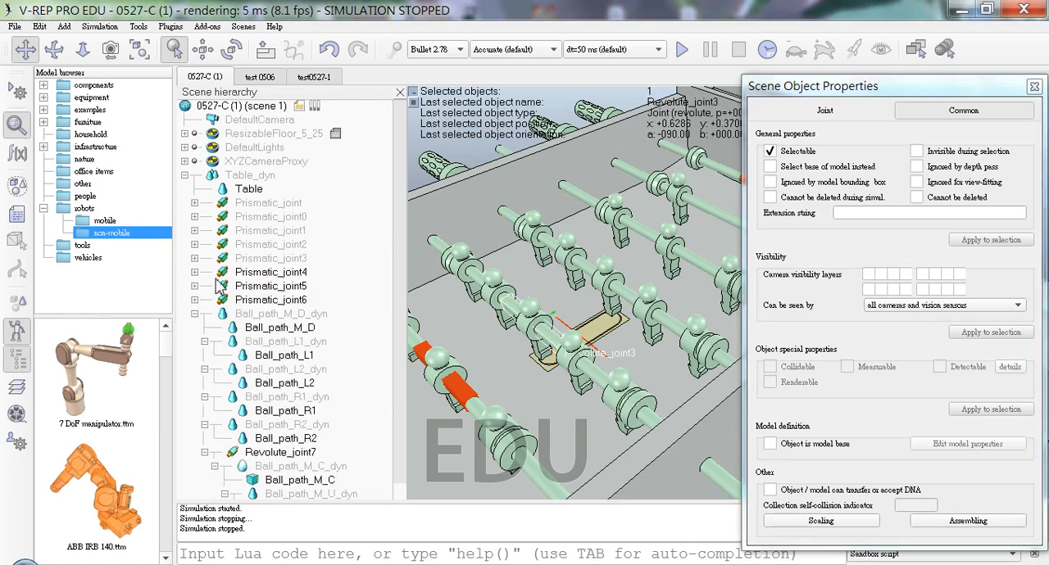
Step: Clear the second camera visibility layer of Prismatic_joint4 and its child Revolute_joint4, and collapse their branch
left_click(194, 272)
left_click(278, 273)
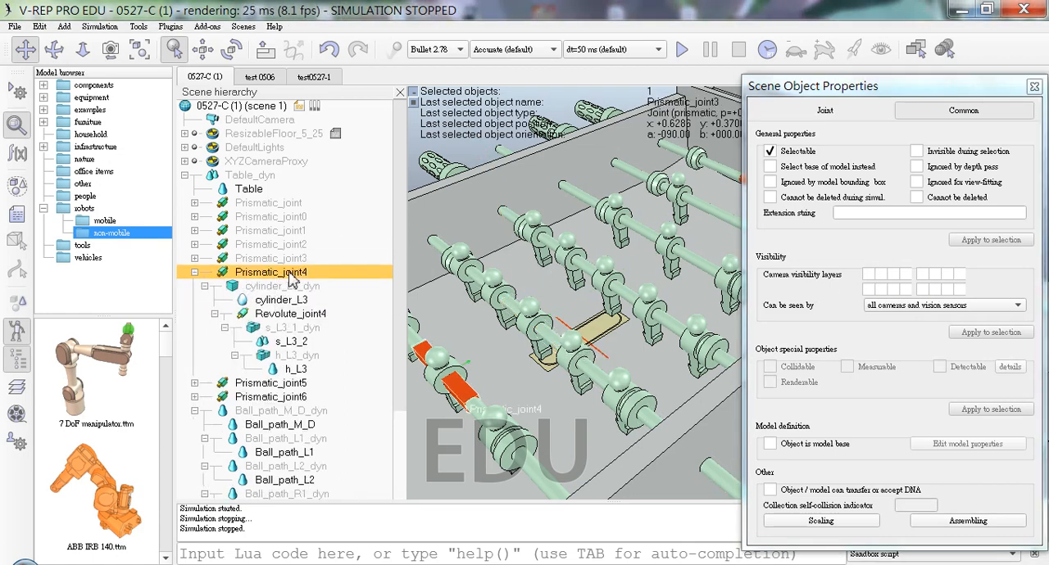
left_click(879, 275)
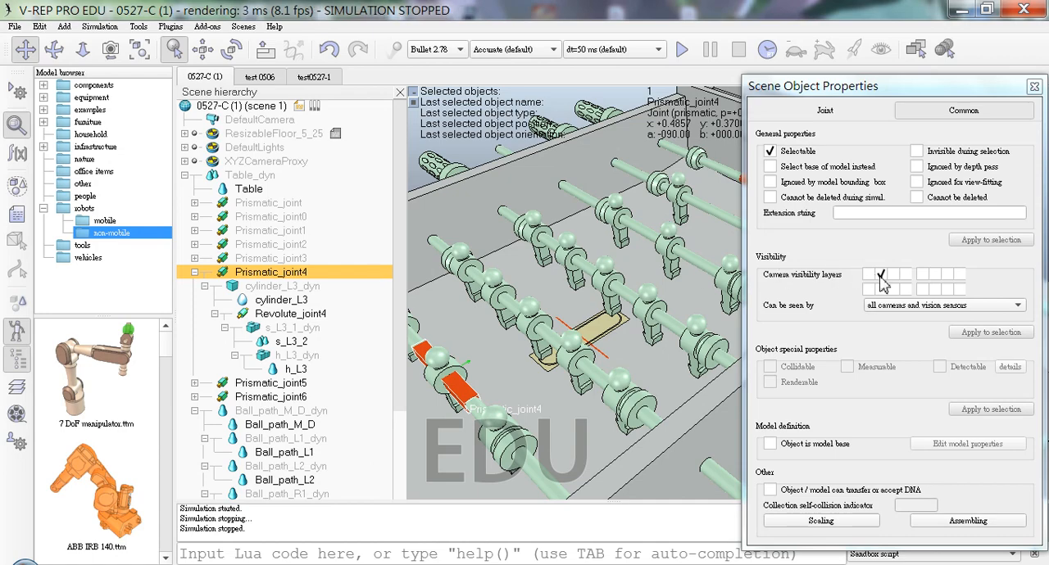
left_click(305, 317)
left_click(881, 275)
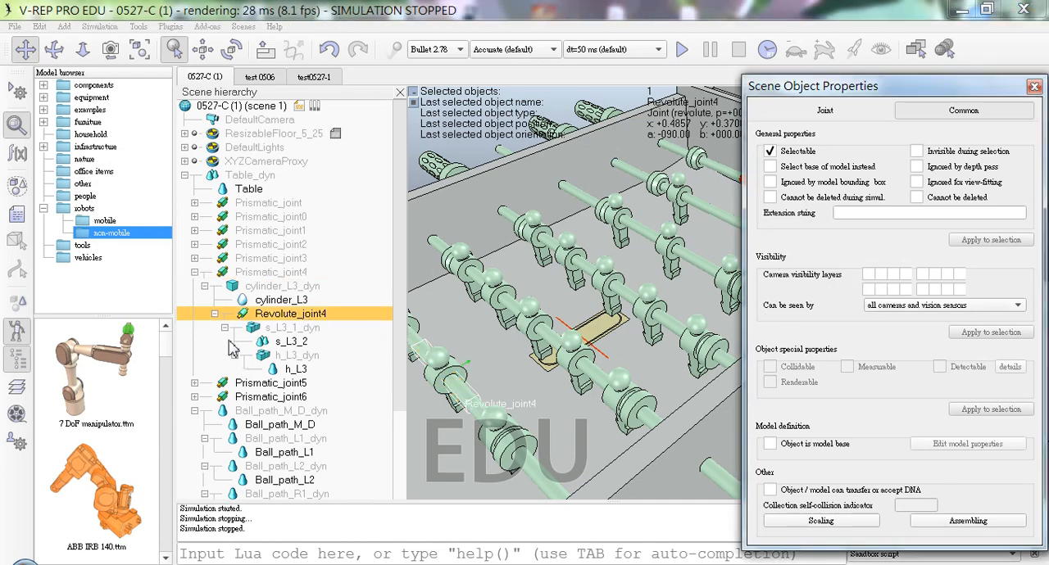
left_click(195, 273)
Step: Clear the second camera visibility layer of Prismatic_joint5 and its child Revolute_joint5, and collapse their branch
left_click(195, 286)
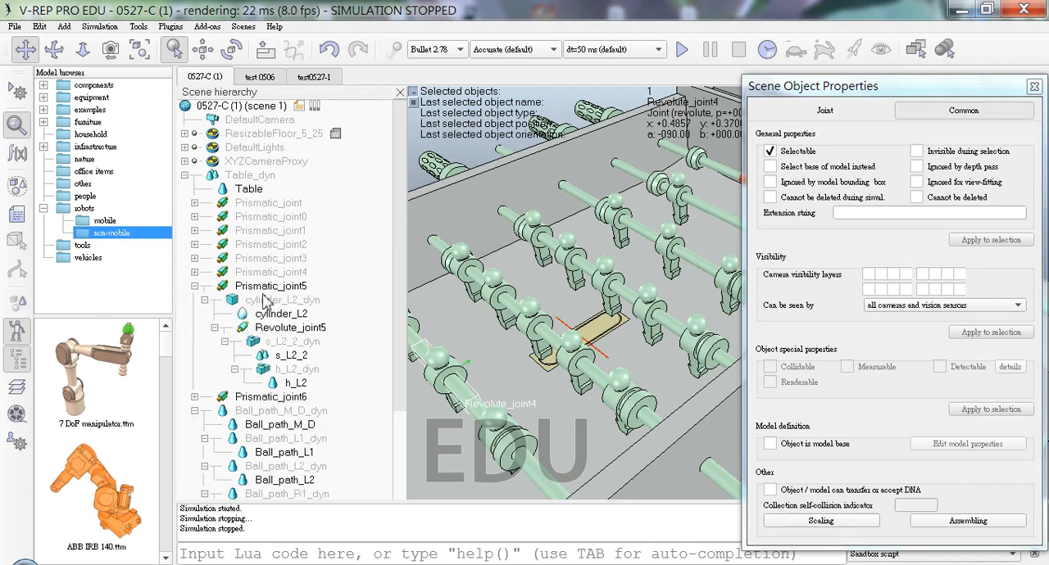
left_click(390, 288)
left_click(880, 276)
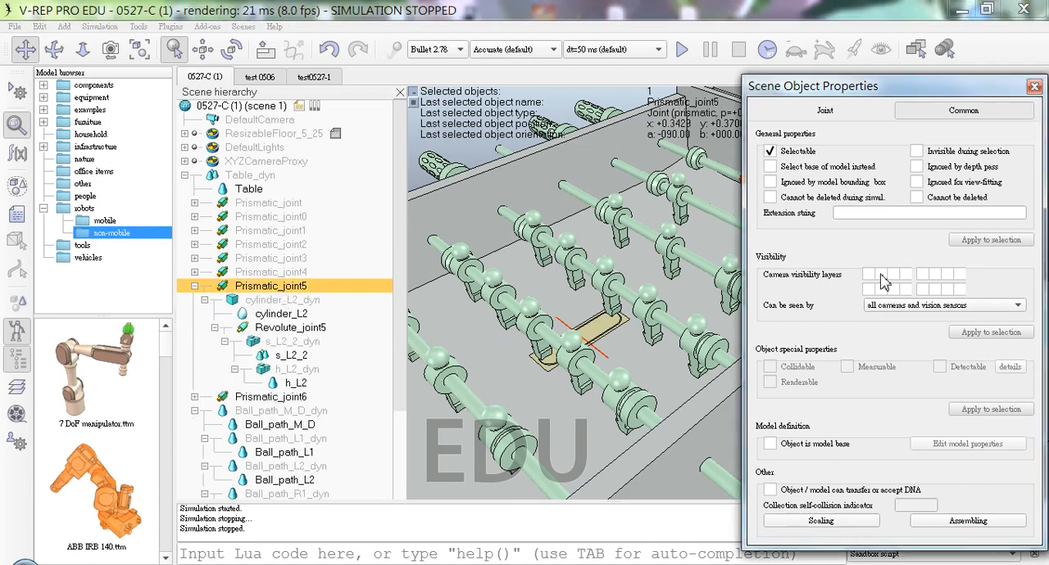
left_click(279, 327)
left_click(881, 277)
left_click(194, 286)
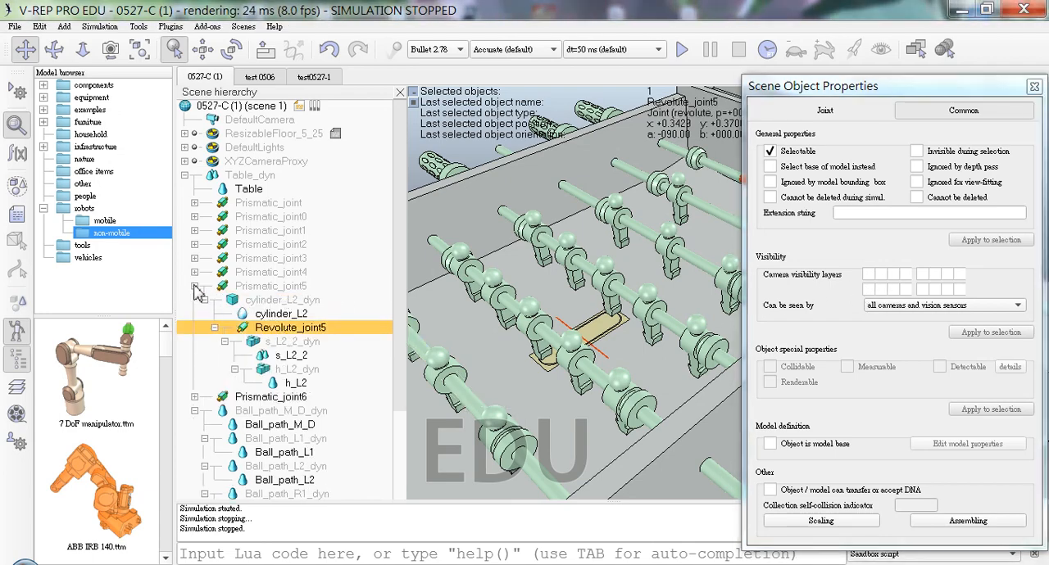
Step: Clear the second camera visibility layer of Prismatic_joint6 and its child Revolute_joint6, then close the object properties and collapse their branch
left_click(246, 300)
left_click(195, 300)
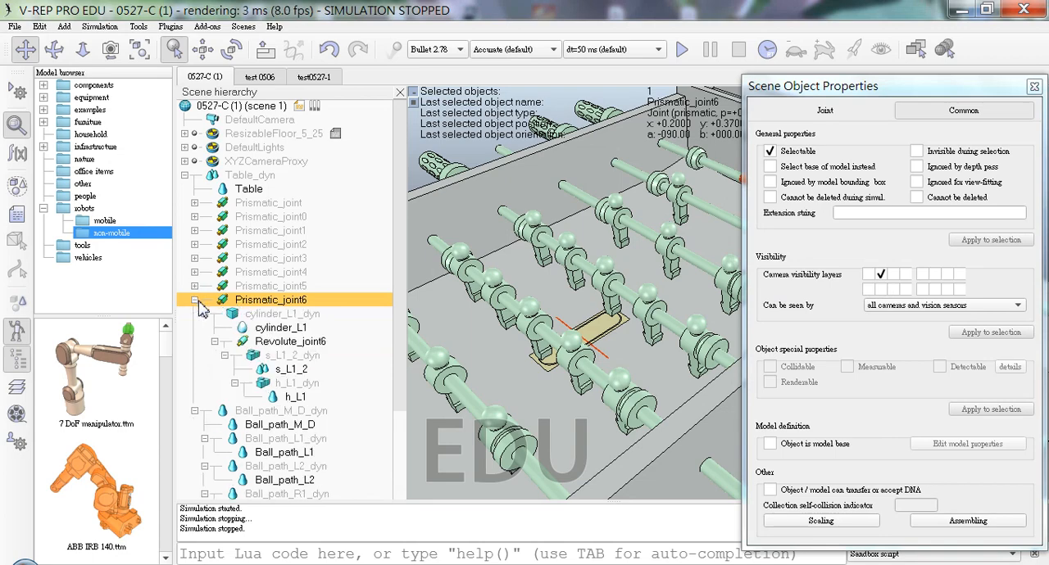
left_click(880, 276)
left_click(340, 345)
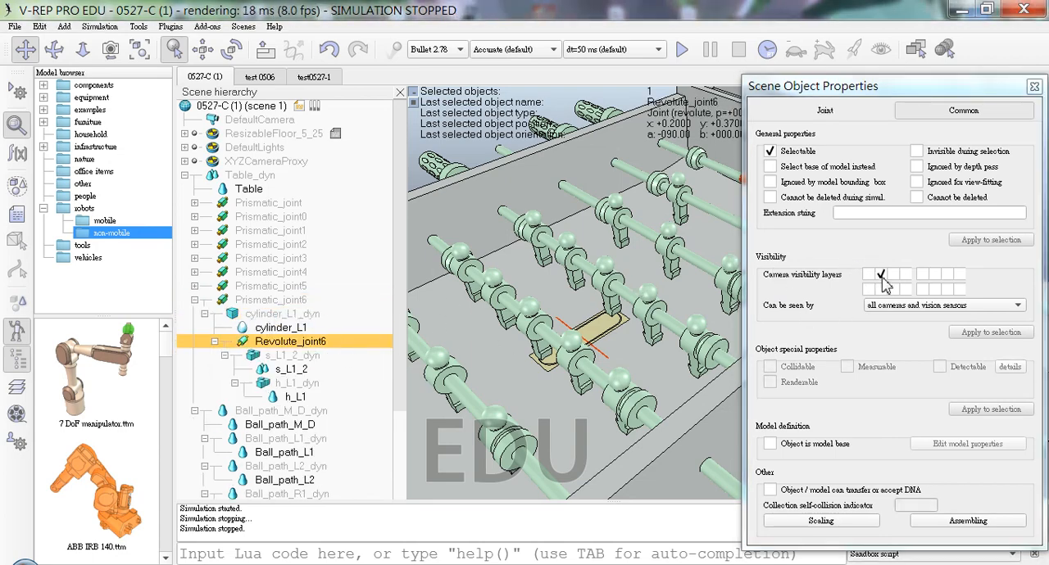
left_click(1034, 86)
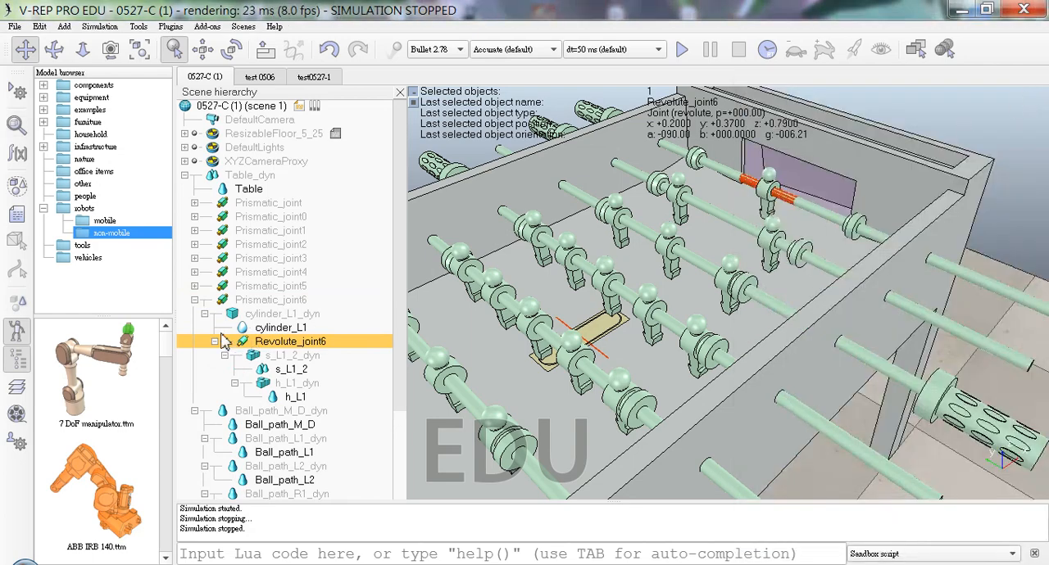
left_click(197, 304)
left_click(195, 300)
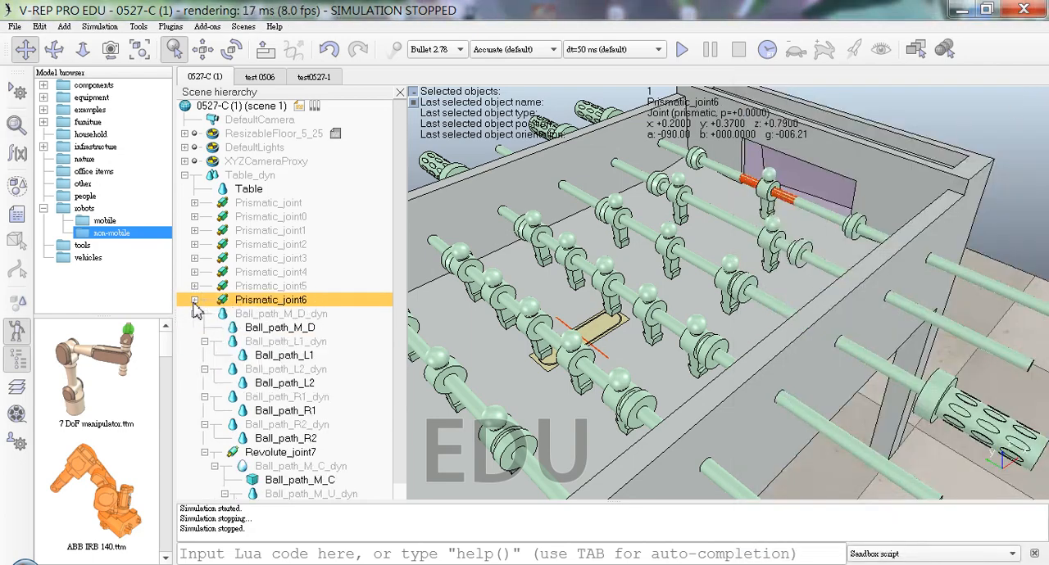
Step: Collapse the Ball_path_L1_dyn, L2_dyn, R1_dyn, R2_dyn and Revolute_joint7 branches under Ball_path_M_D_dyn in the scene hierarchy
left_click(199, 318)
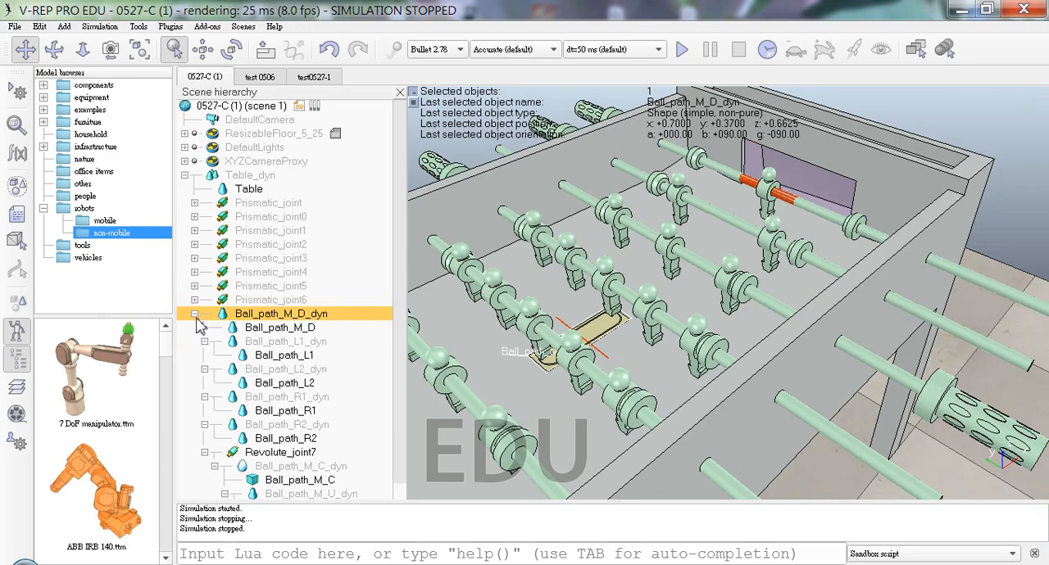
left_click(205, 342)
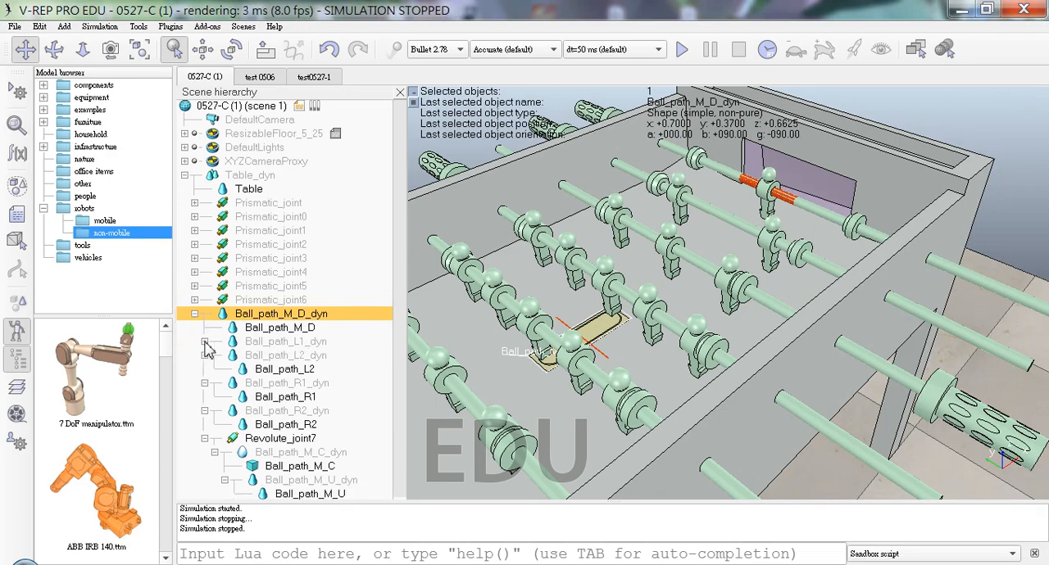
left_click(195, 315)
left_click(195, 314)
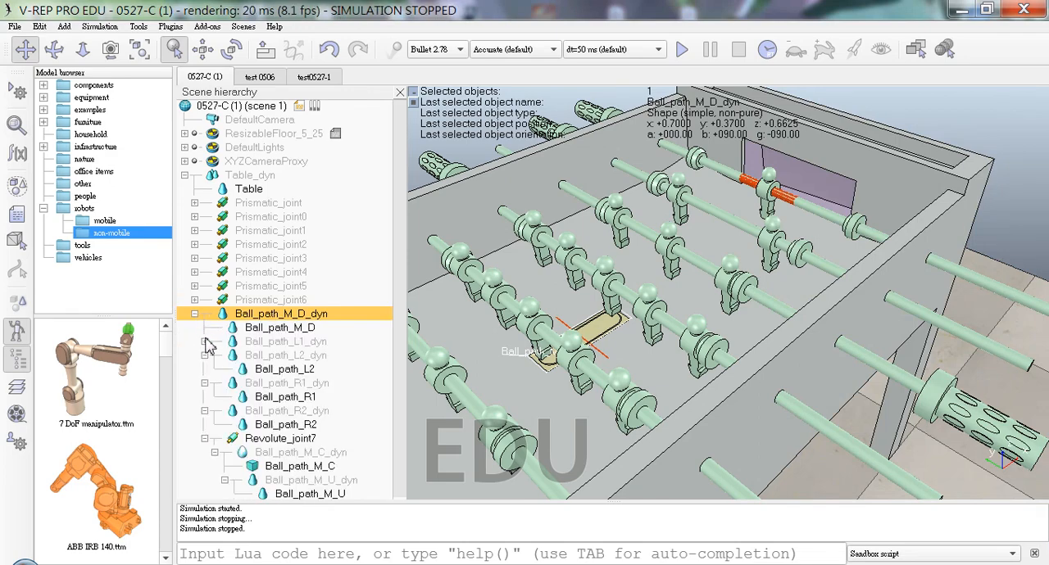
left_click(205, 357)
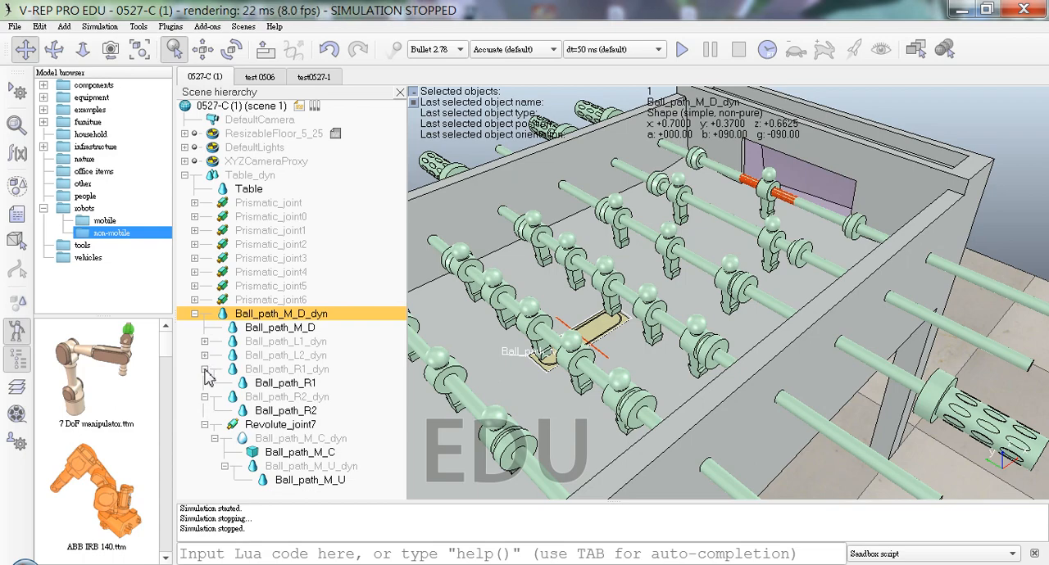
left_click(205, 370)
left_click(205, 383)
left_click(205, 397)
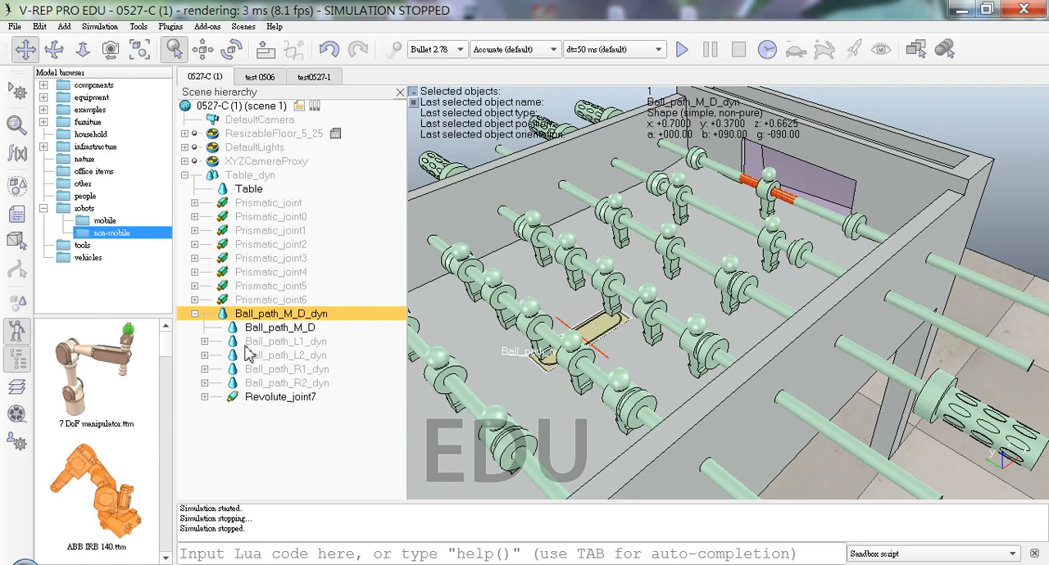
Step: Reparent Revolute_joint7 with its child shapes from Ball_path_M_D_dyn to Table_dyn
left_click(254, 399)
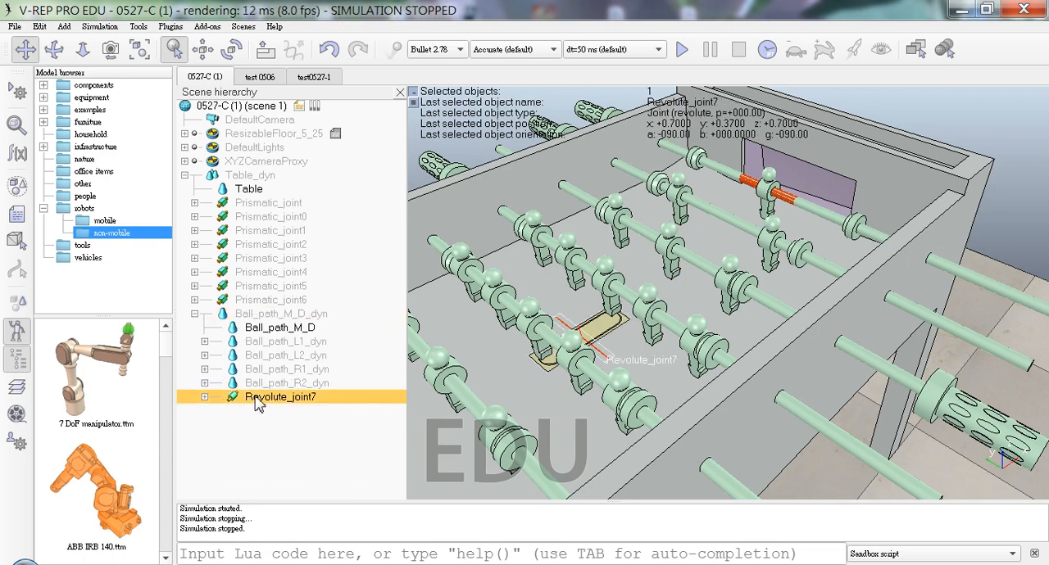
left_click(204, 398)
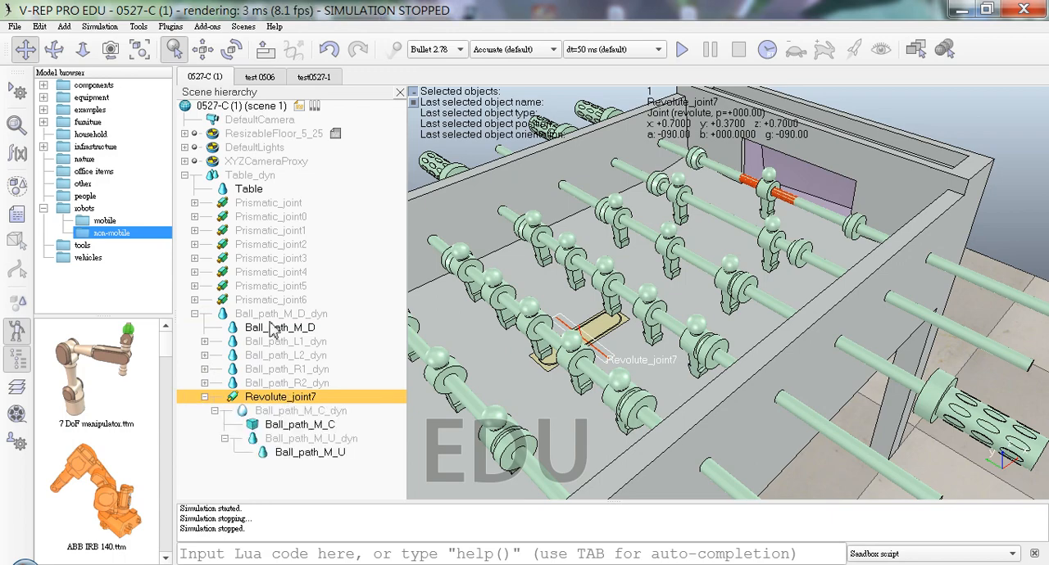
left_click(286, 330)
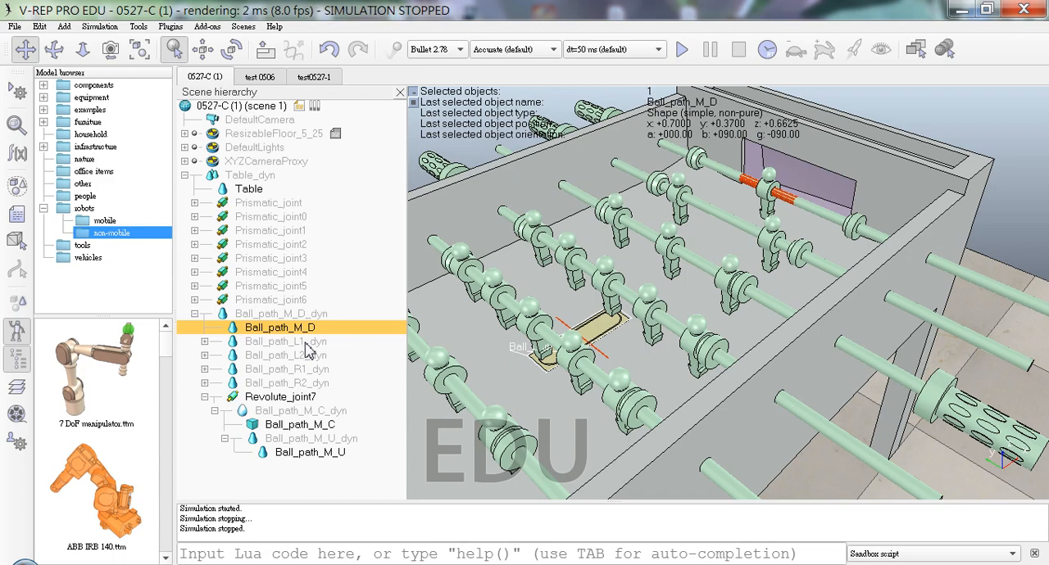
left_click(281, 399)
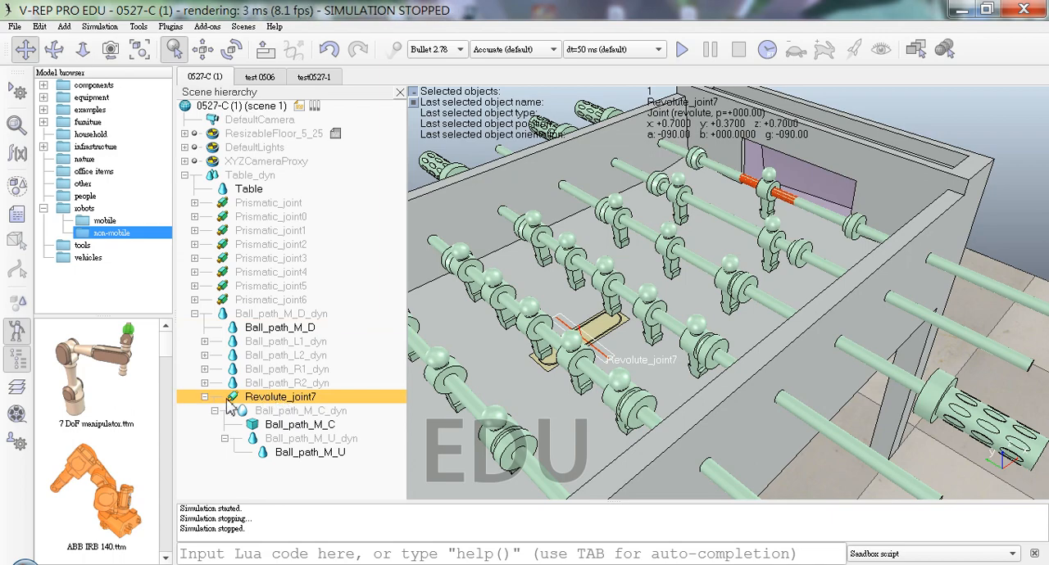
left_click_drag(250, 403, 263, 188)
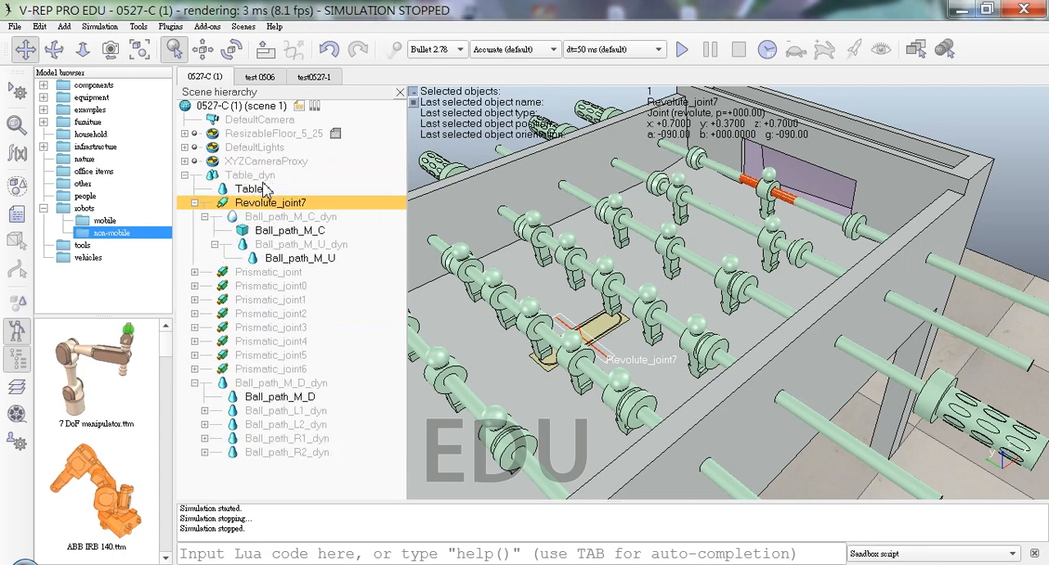
Step: Run the simulation to test Revolute_joint7 under Table_dyn, dismissing the dynamics warning, and stop it
left_click(682, 50)
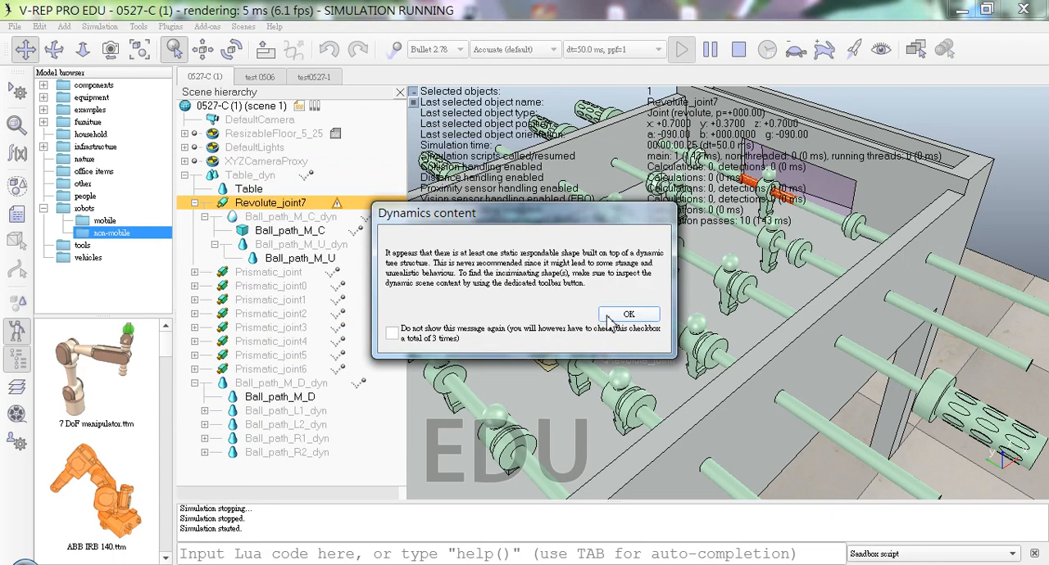
left_click(606, 316)
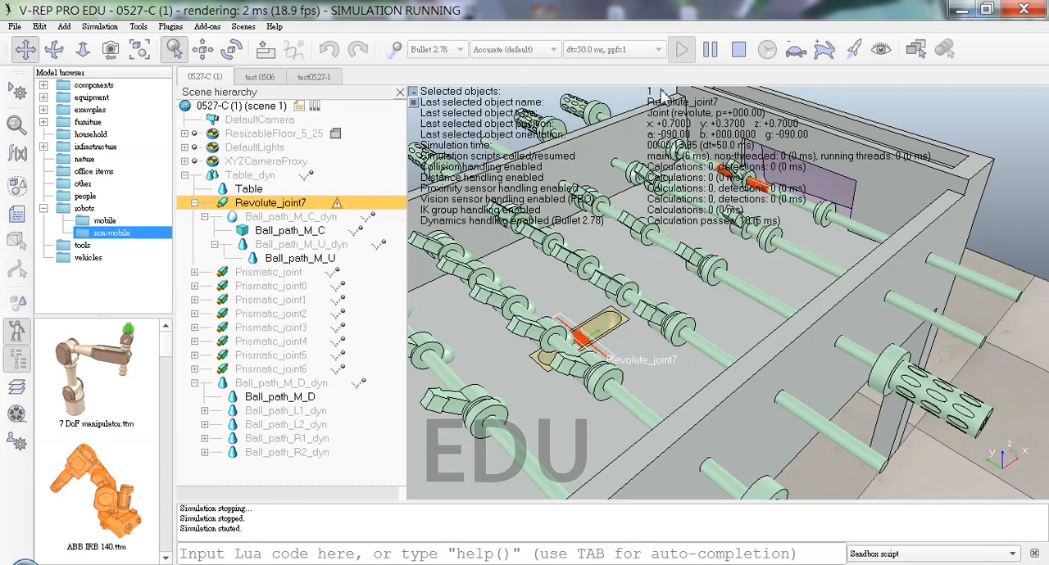
left_click(737, 50)
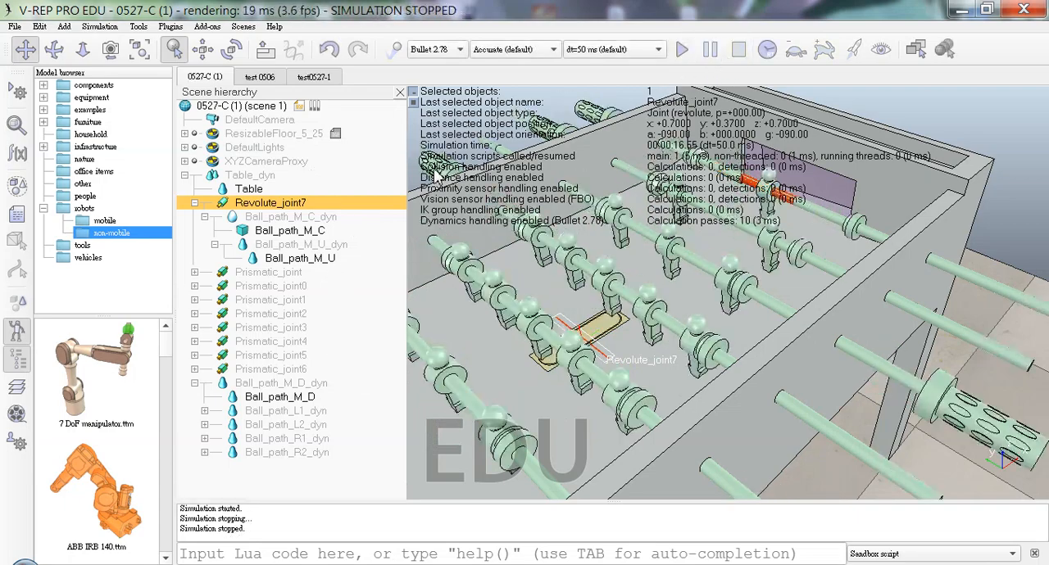
Step: Examine the rigid body dynamic properties of Ball_path_M_C_dyn and compare them with cylinder_R2, cylinder_R2_dyn and s_R2_2_dyn under Prismatic_joint
left_click(319, 232)
left_click(279, 216)
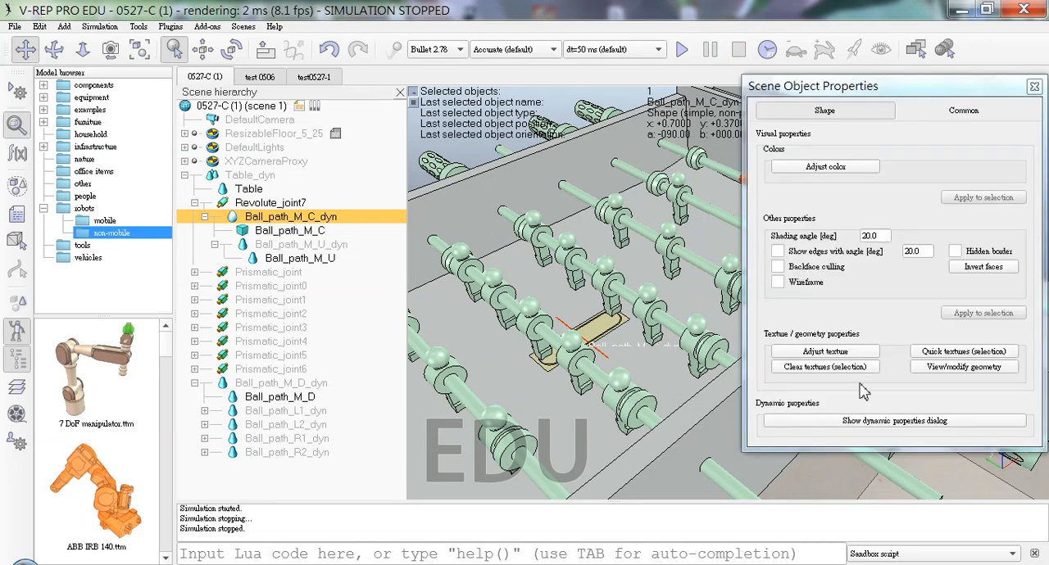
left_click(892, 421)
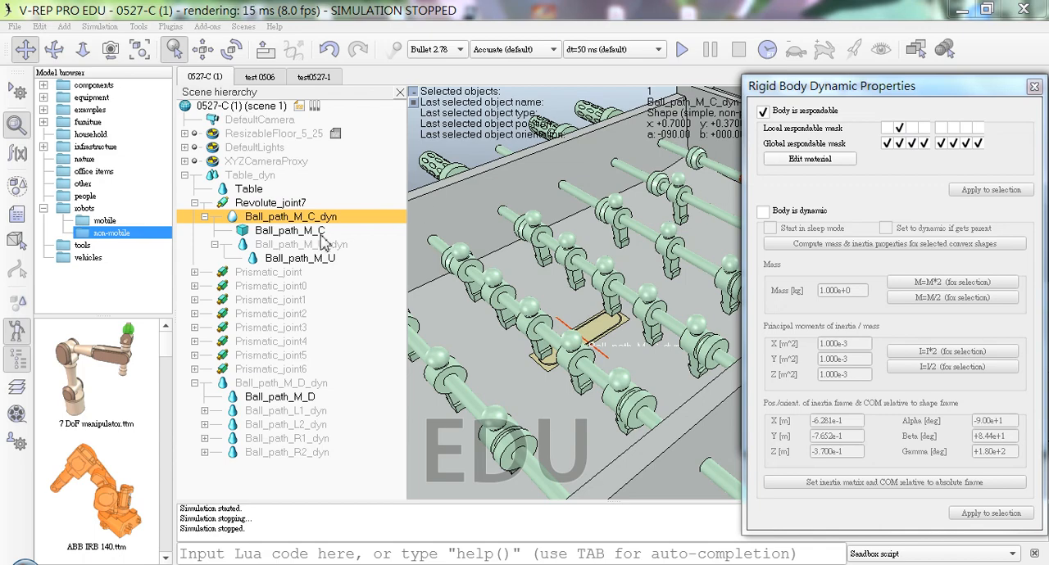
left_click(201, 276)
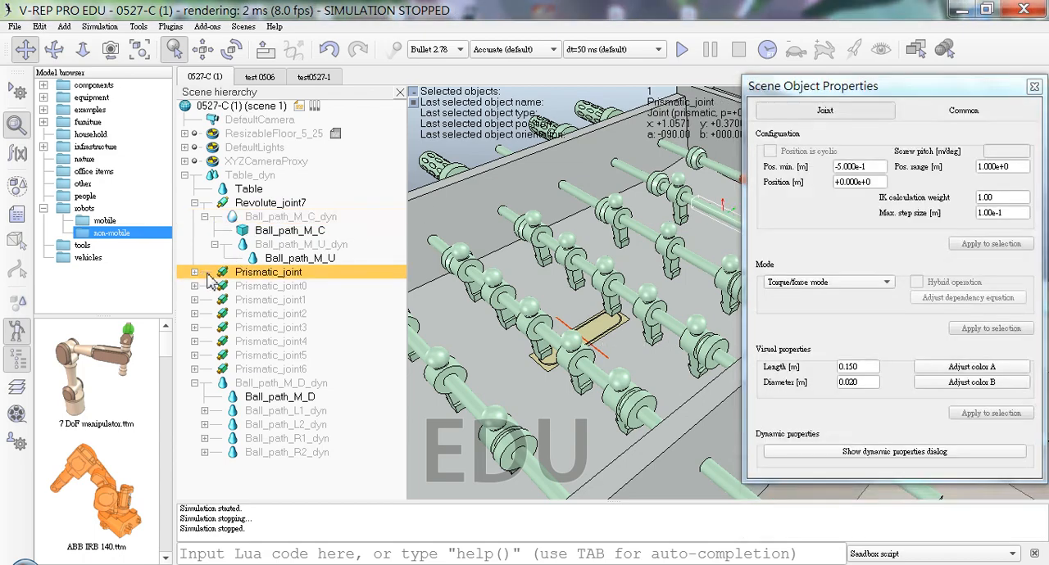
left_click(195, 272)
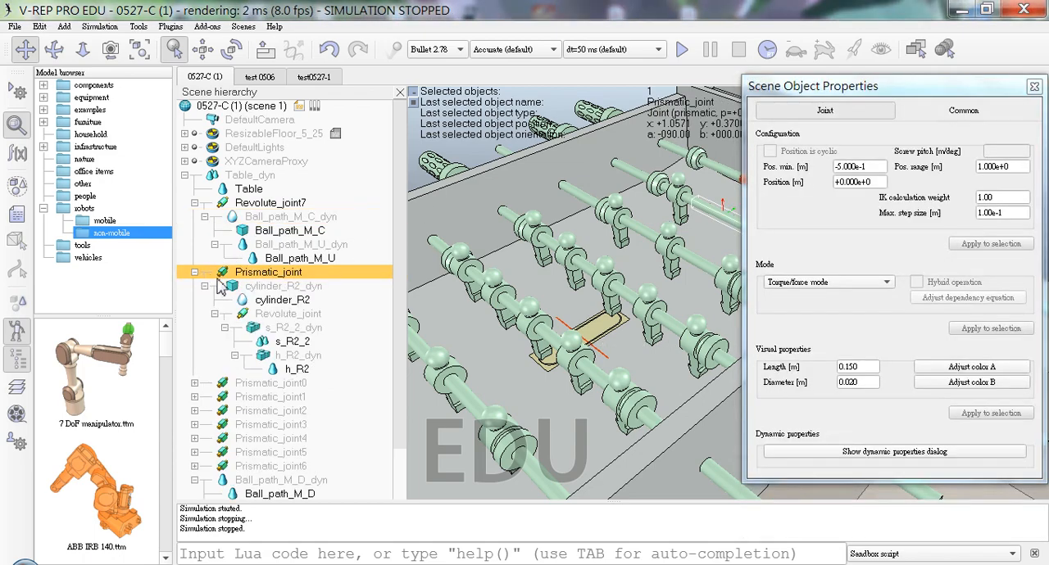
left_click(275, 302)
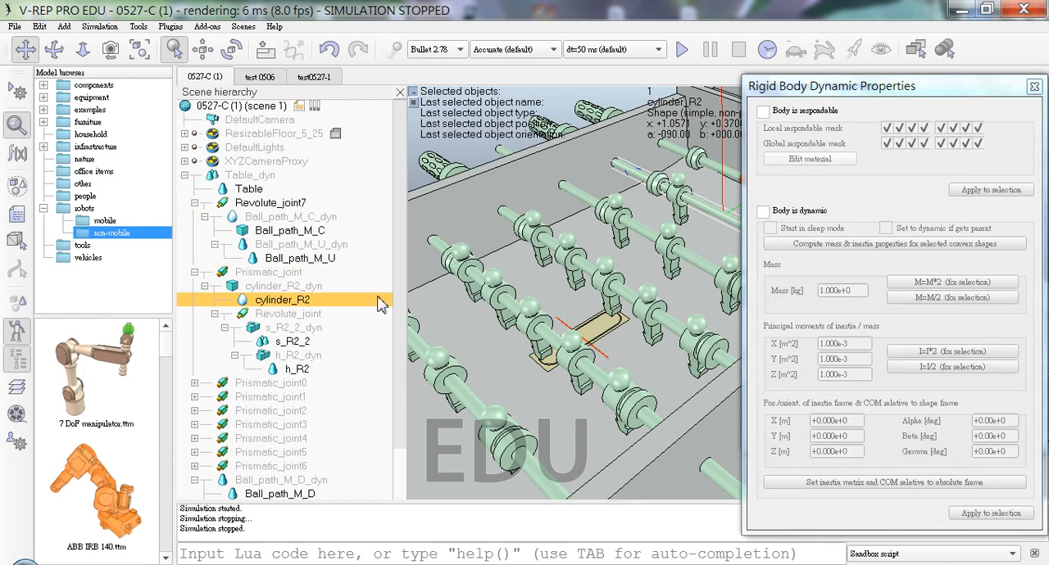
left_click(321, 286)
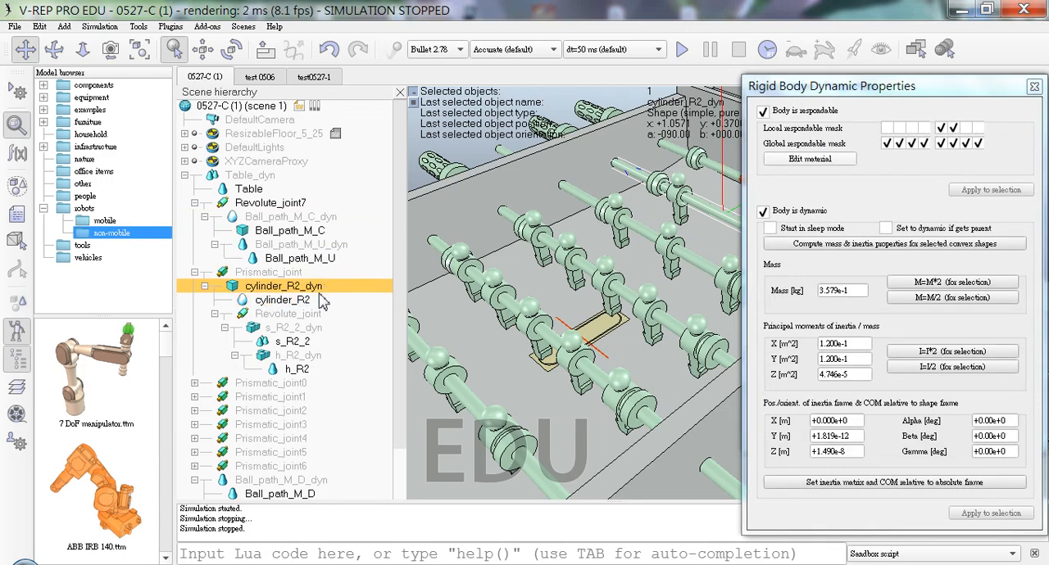
left_click(295, 329)
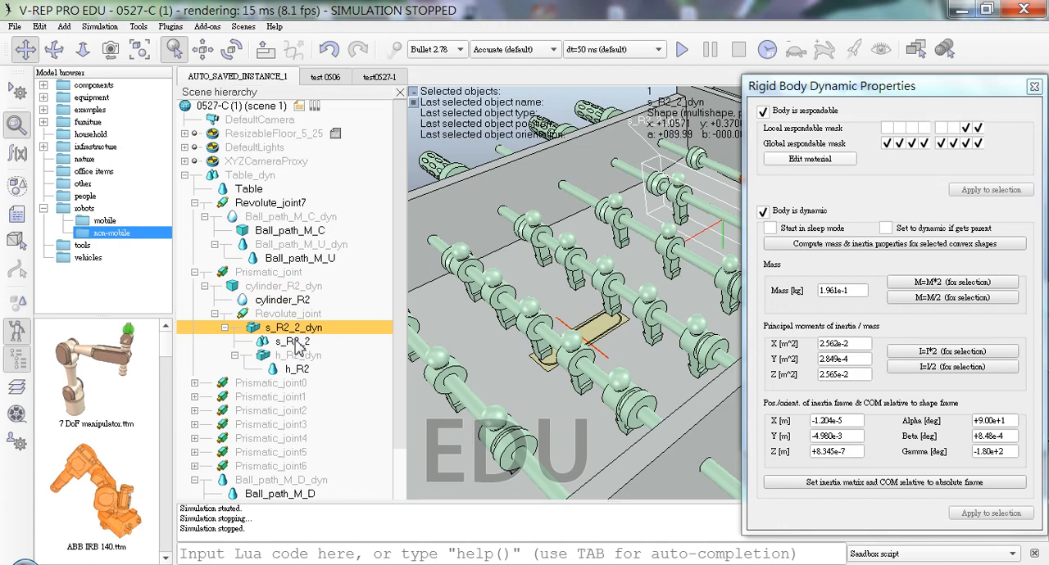
Step: Enable only the third bit of the local respondable mask for Ball_path_M_U_dyn, clearing the second bit
left_click(294, 233)
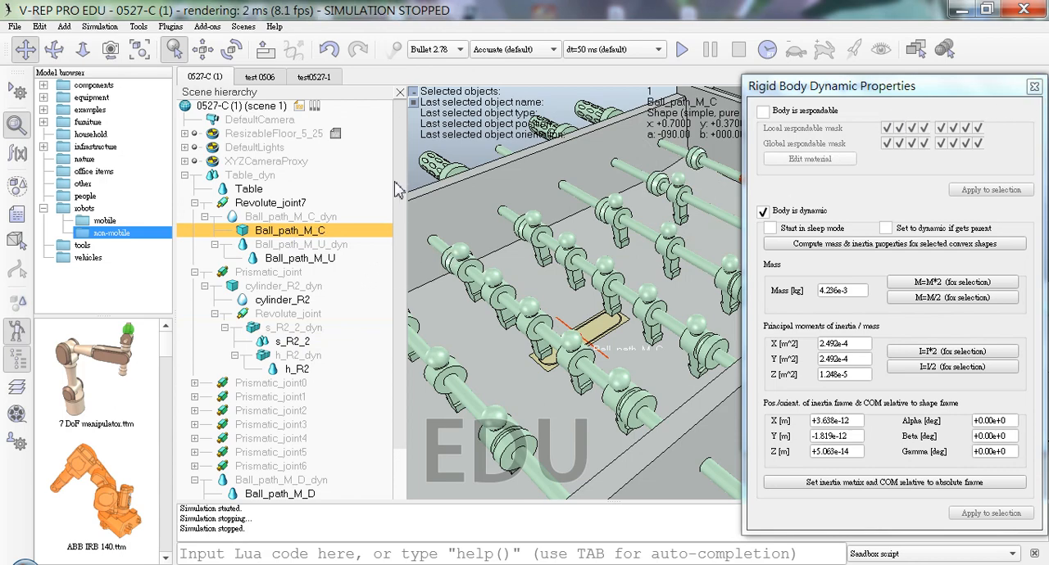
left_click(336, 217)
left_click(343, 246)
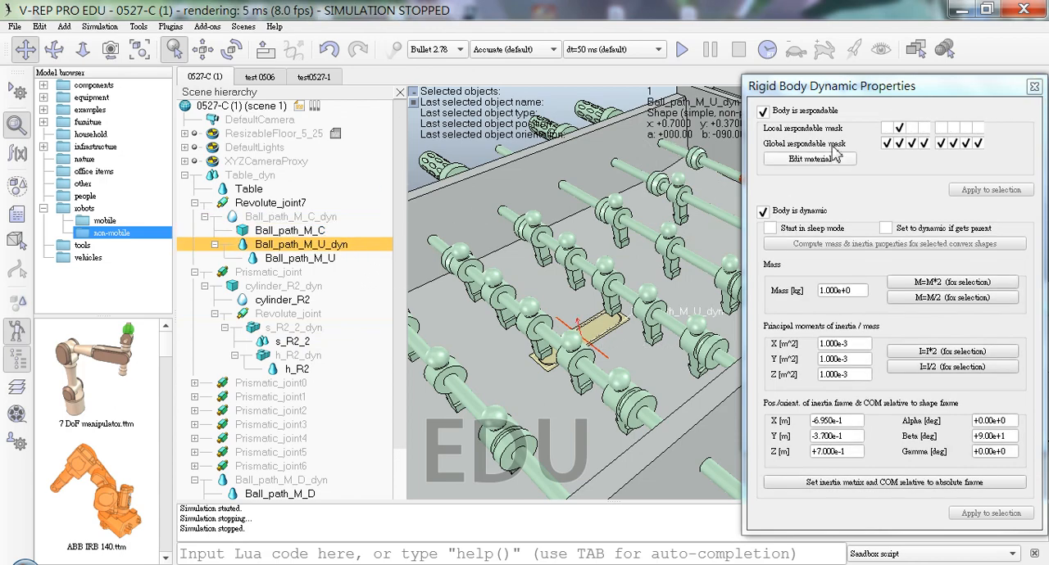
left_click(912, 130)
left_click(900, 130)
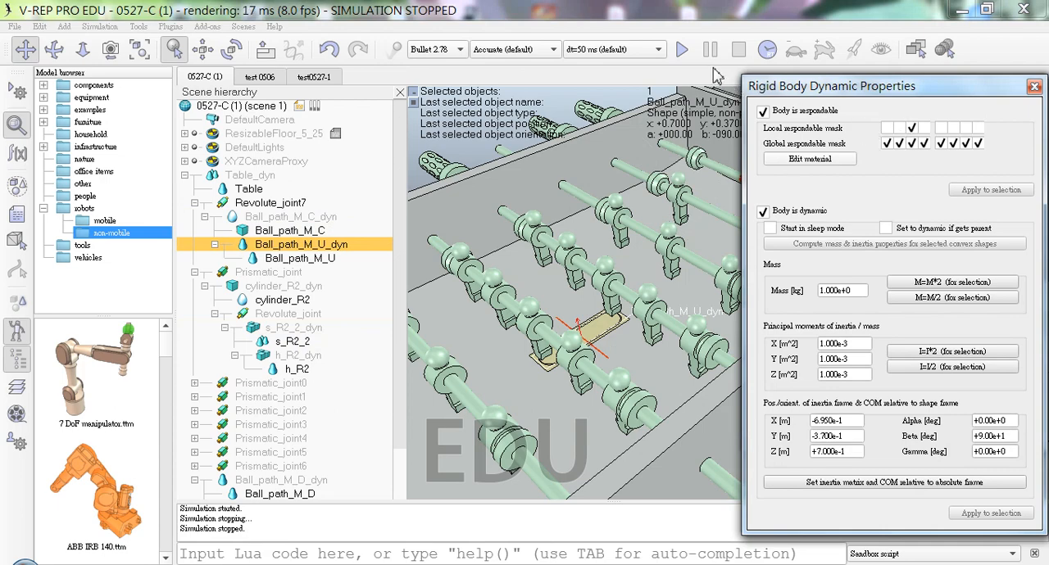
Step: Run the simulation to test the changed respondable mask of Ball_path_M_U_dyn, dismissing the dynamics warning, and stop it
left_click(681, 50)
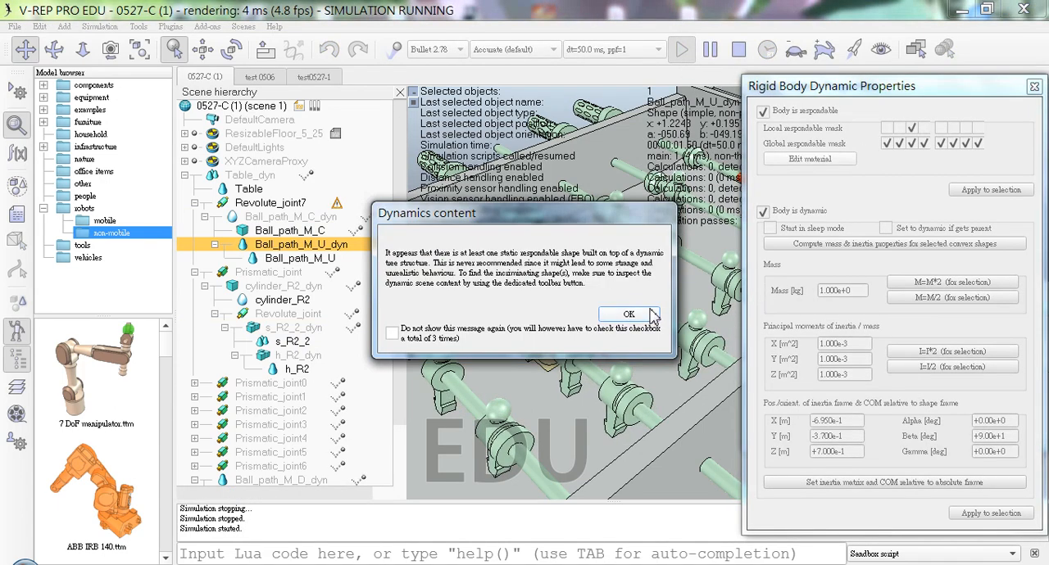
left_click(629, 314)
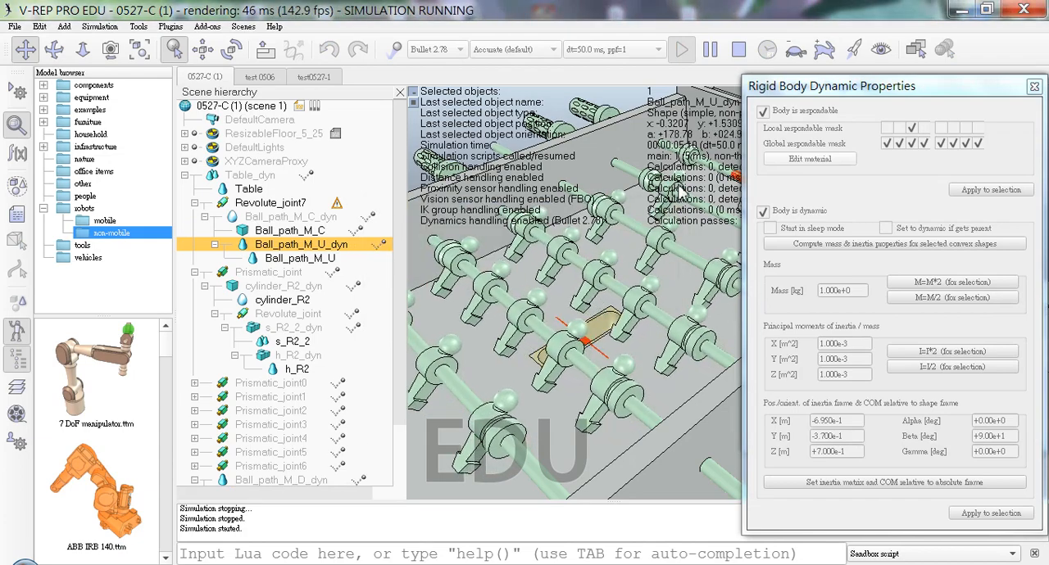
left_click(739, 51)
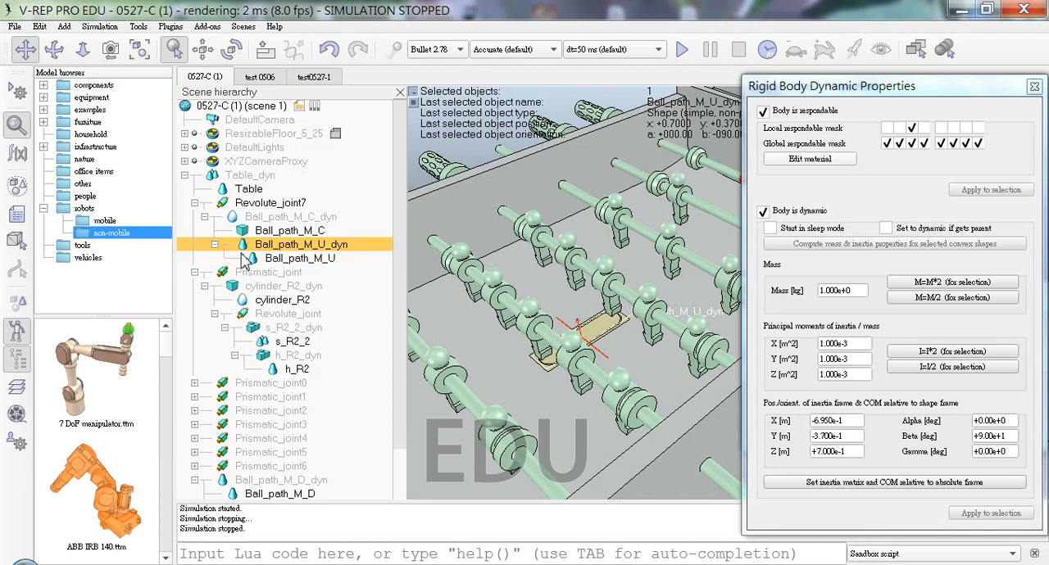
Step: Reparent Ball_path_M_U_dyn from Ball_path_M_C_dyn directly to Revolute_joint7 and expand its branch
left_click(215, 245)
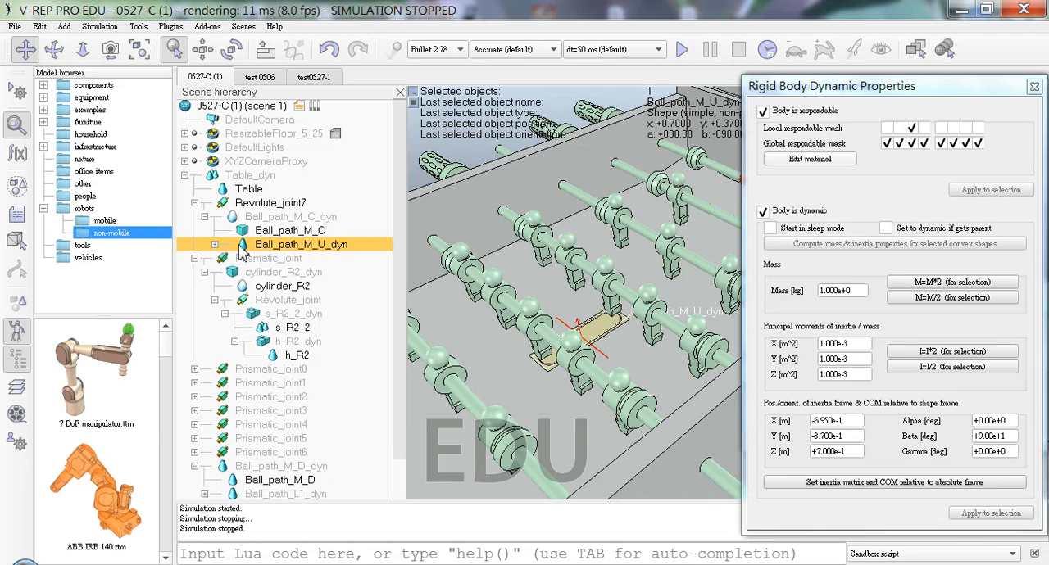
left_click(204, 216)
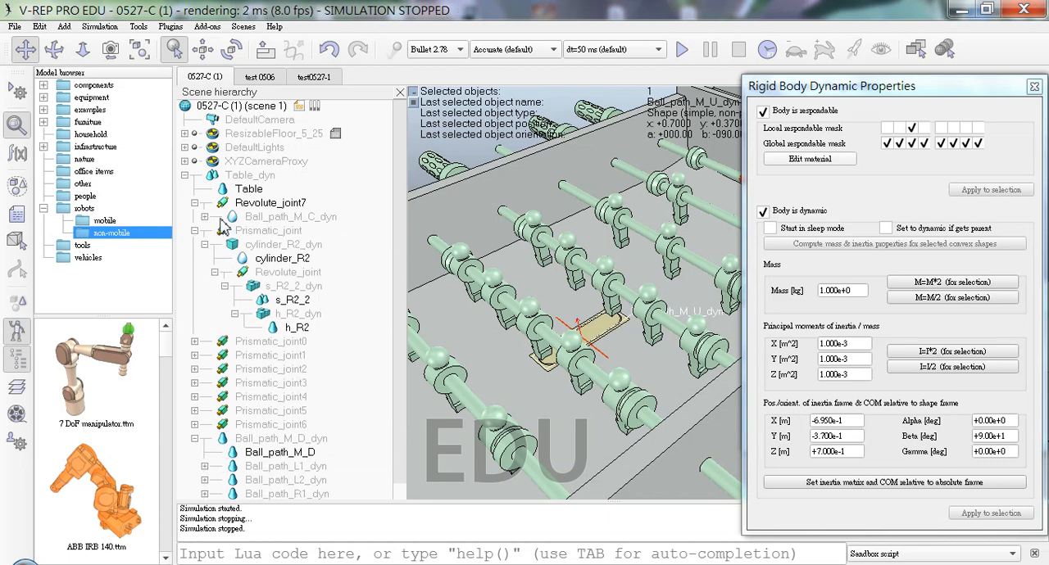
left_click(204, 216)
left_click(287, 233)
left_click_drag(273, 243, 291, 208)
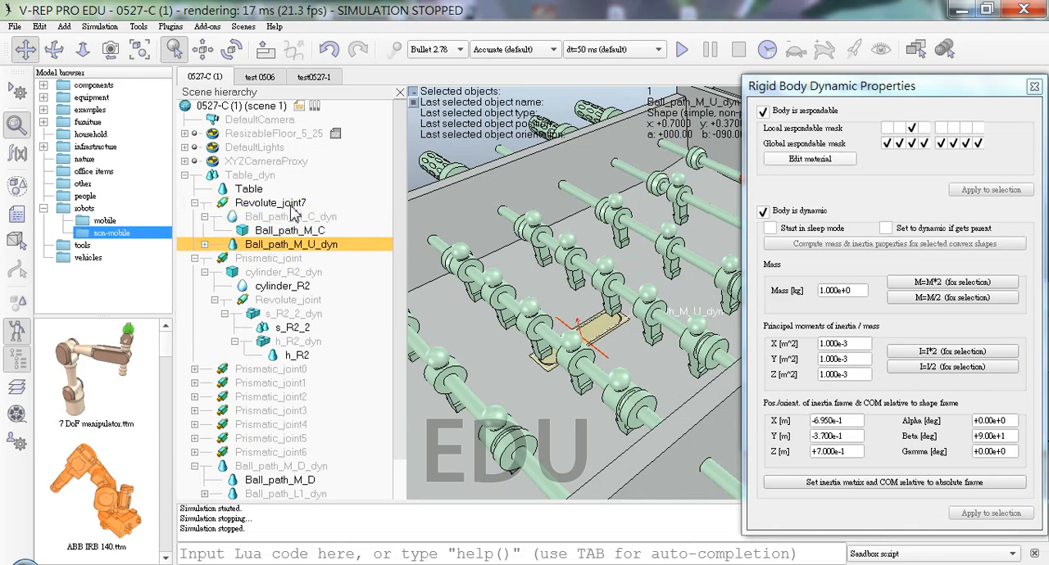
left_click(204, 244)
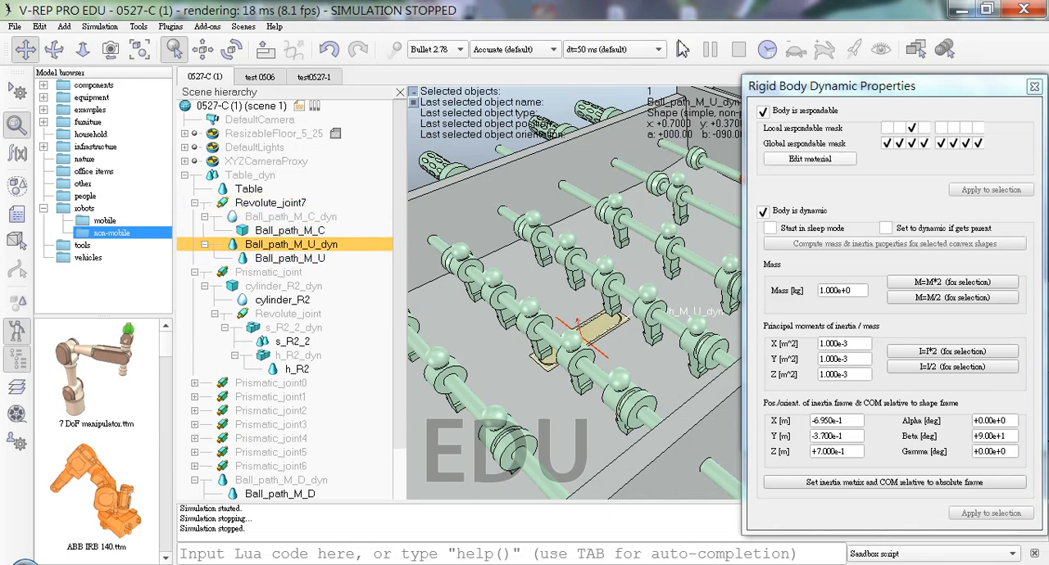
Step: Run the simulation past the dynamics warnings, inspect how the ball path parts on Revolute_joint7 behave, and stop it
left_click(681, 50)
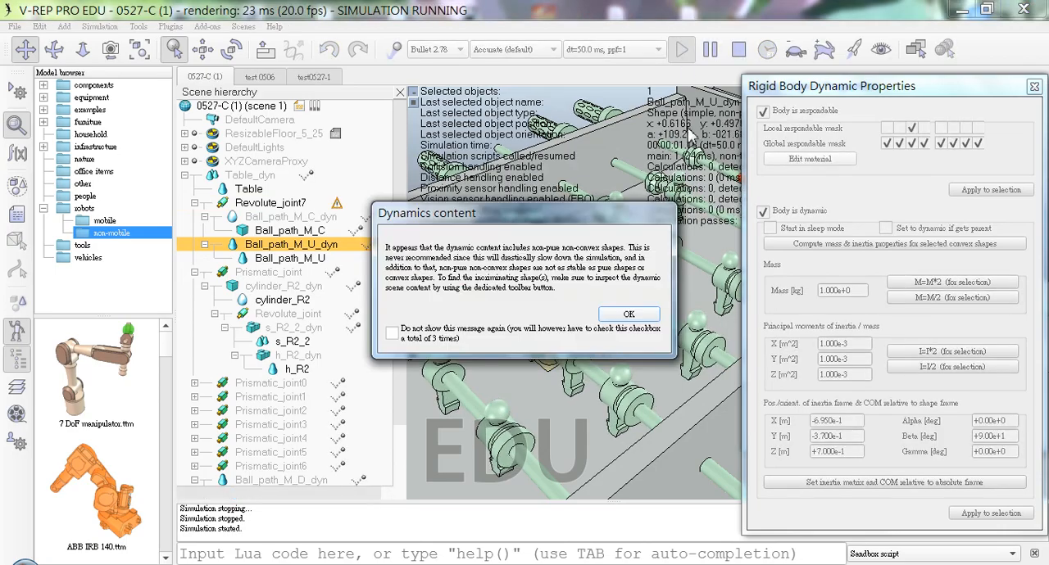
left_click(628, 313)
left_click(628, 314)
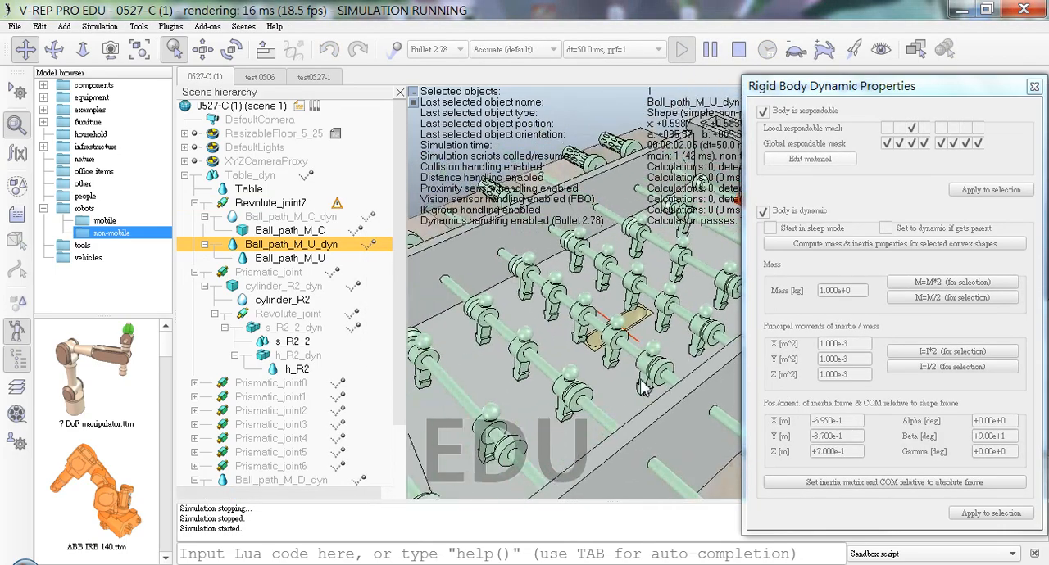
scroll(662, 402, "down", 3)
middle_click_drag(662, 403, 618, 325)
scroll(662, 403, "up", 4)
left_click_drag(662, 402, 562, 127)
middle_click_drag(612, 281, 635, 357)
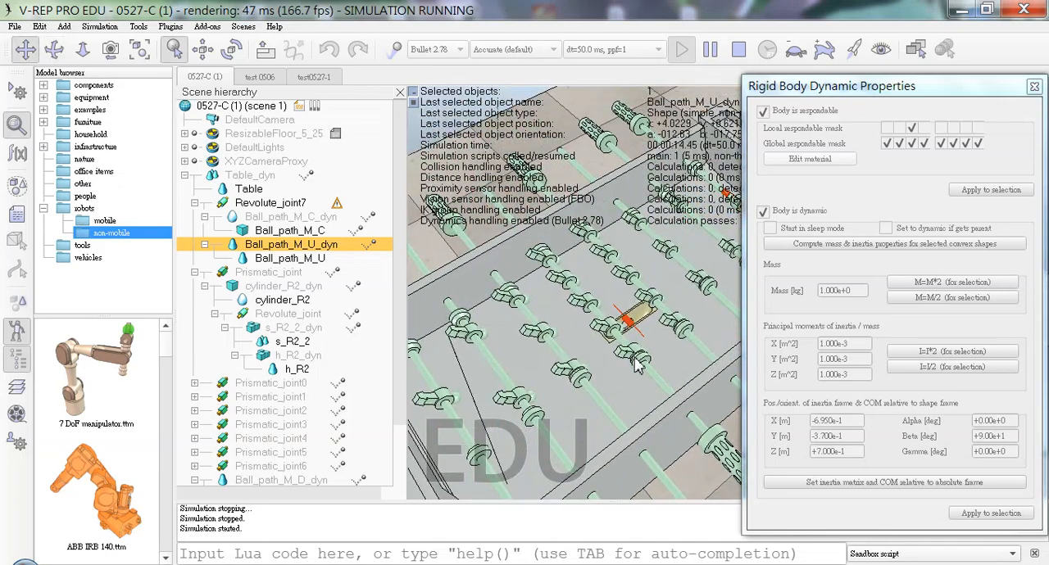
scroll(637, 360, "up", 1)
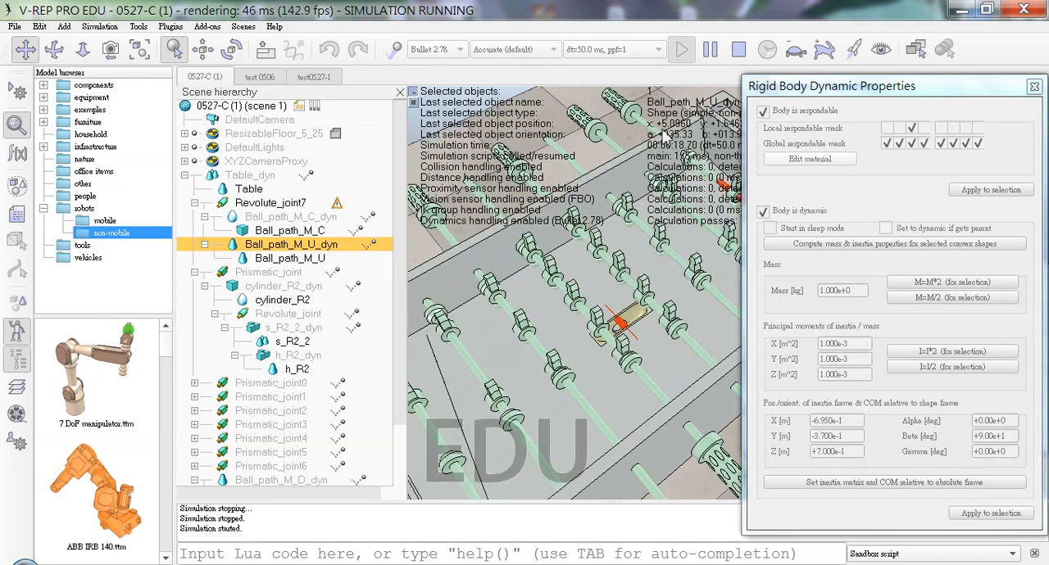
left_click(738, 49)
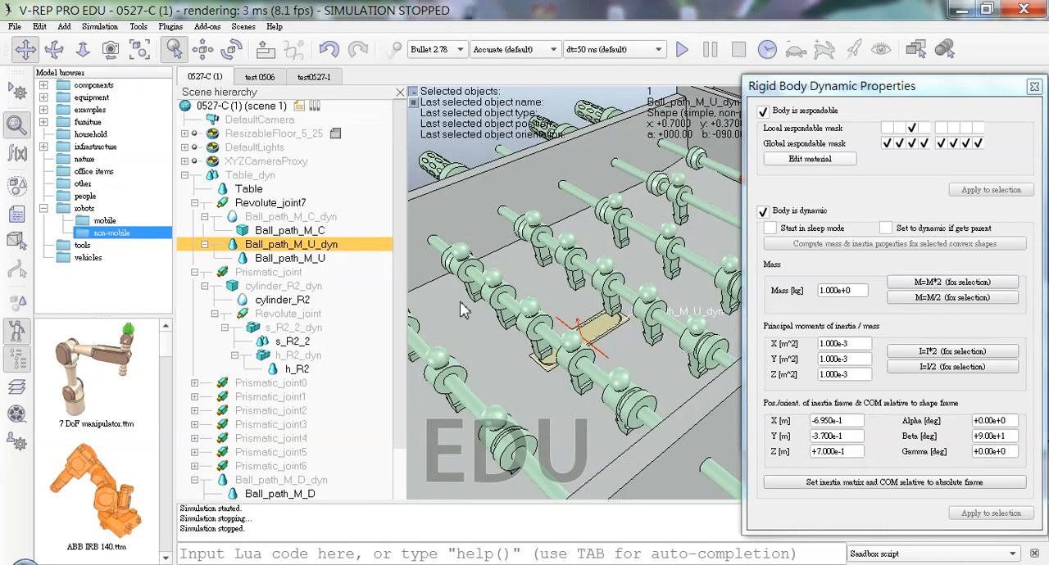
Step: Examine Ball_path_M_U and the Prismatic_joint0, Prismatic_joint1 and Prismatic_joint3 branches to see how the player rods are structured
left_click(313, 258)
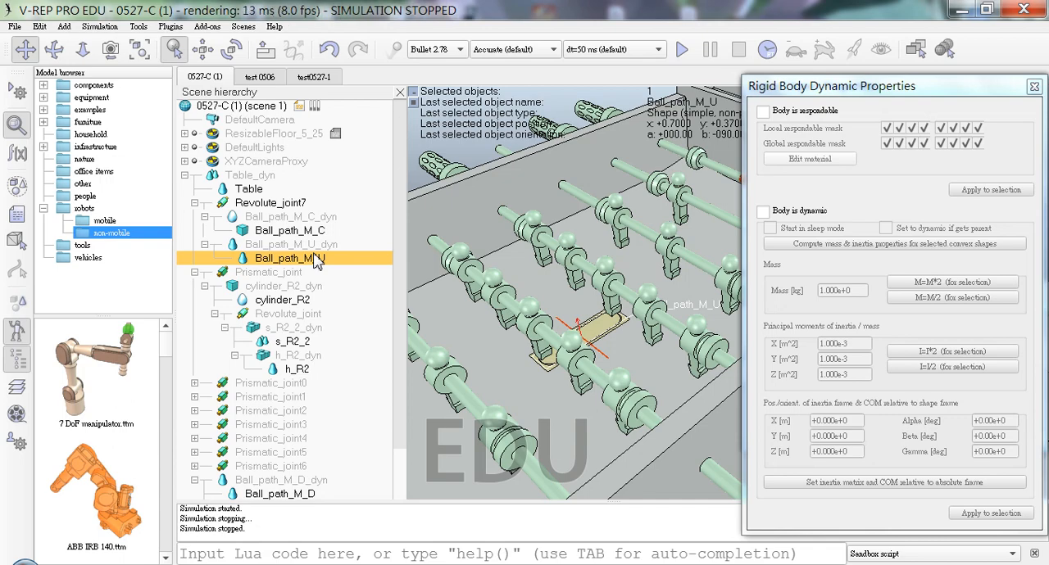
left_click(194, 272)
left_click(626, 292)
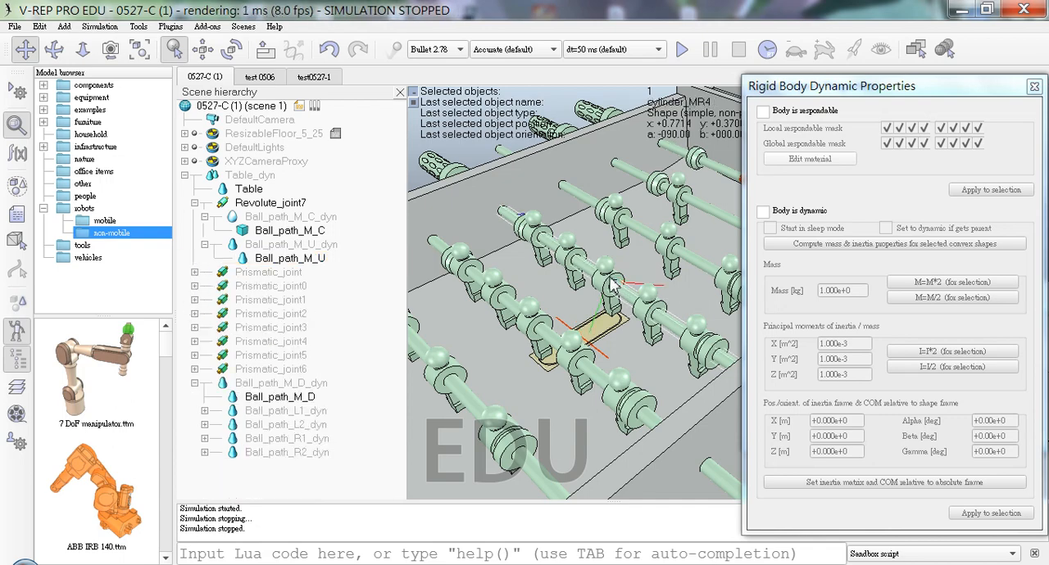
left_click(195, 286)
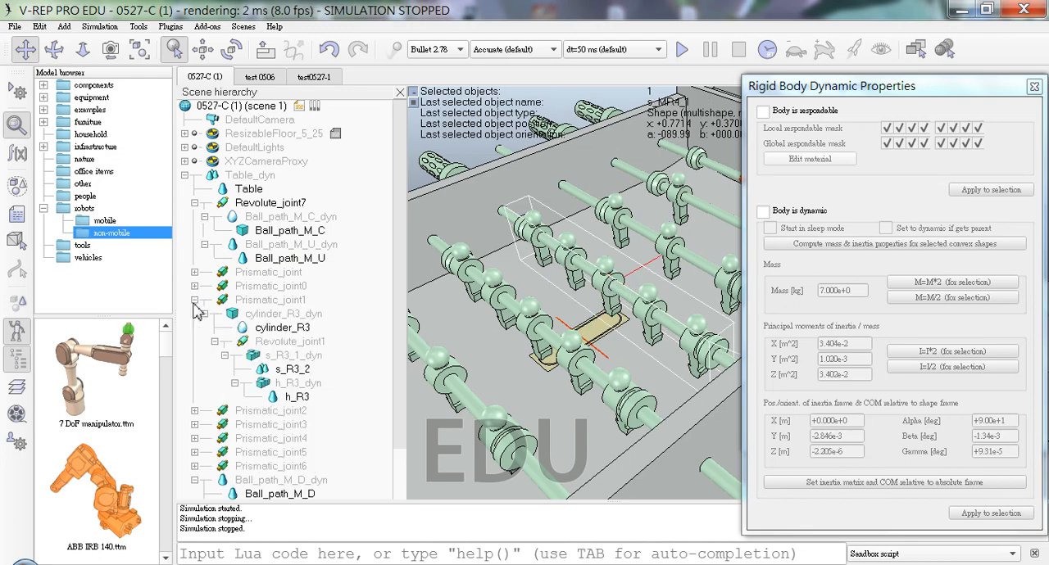
left_click(194, 286)
left_click(194, 286)
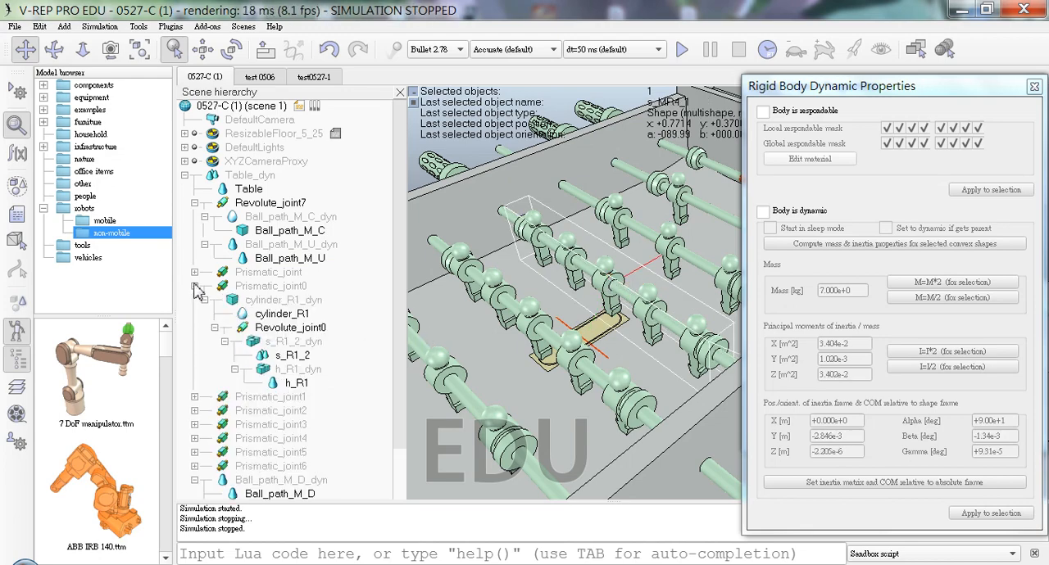
left_click(194, 286)
left_click(198, 329)
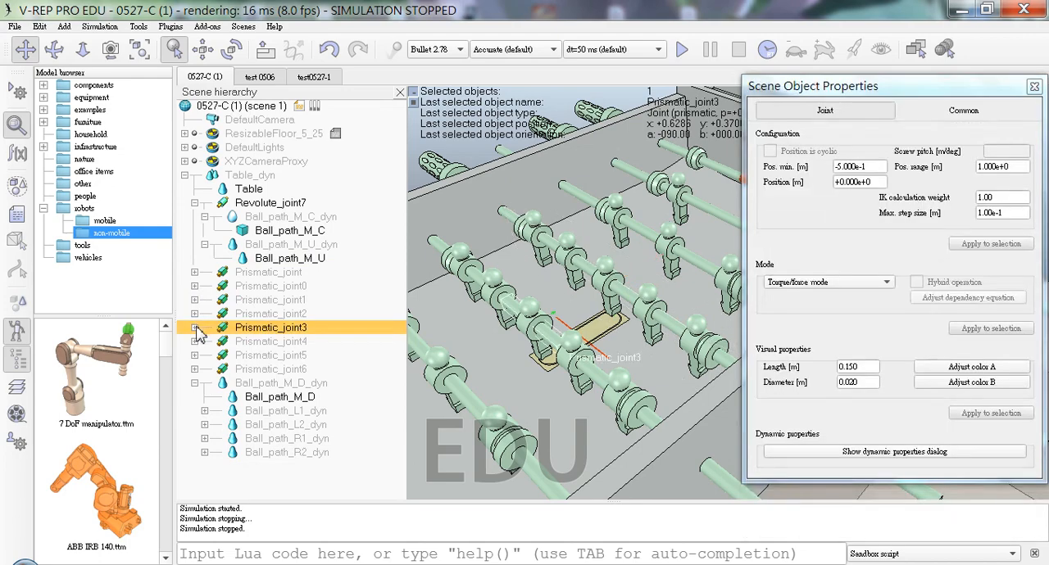
left_click(195, 328)
left_click(195, 328)
Step: Inspect the dynamic properties of the L3 rod's parts beneath Prismatic_joint4, including s_L3_2 and h_L3_dyn
left_click(199, 342)
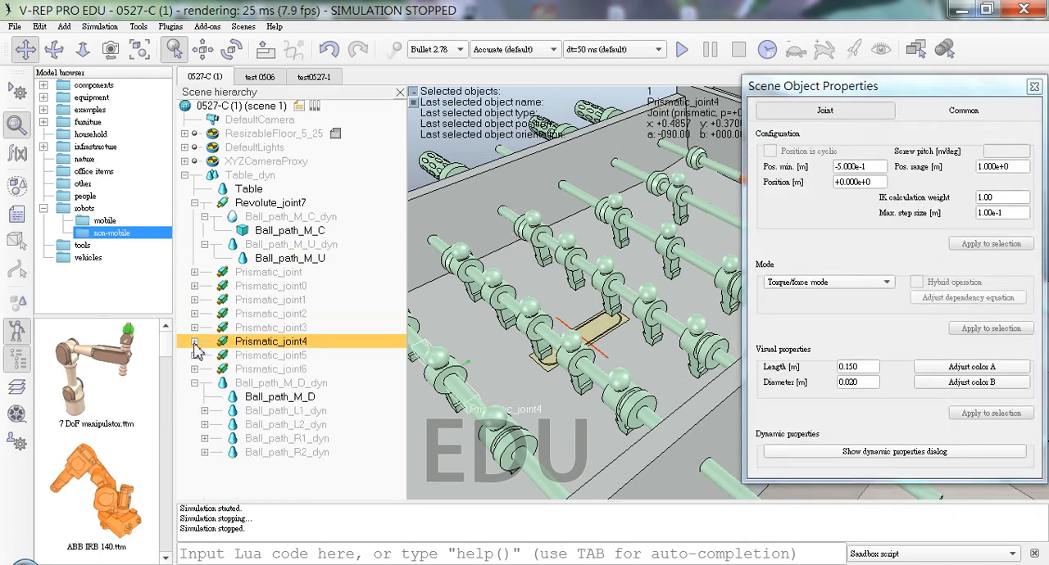
left_click(195, 342)
left_click(289, 369)
left_click(305, 412)
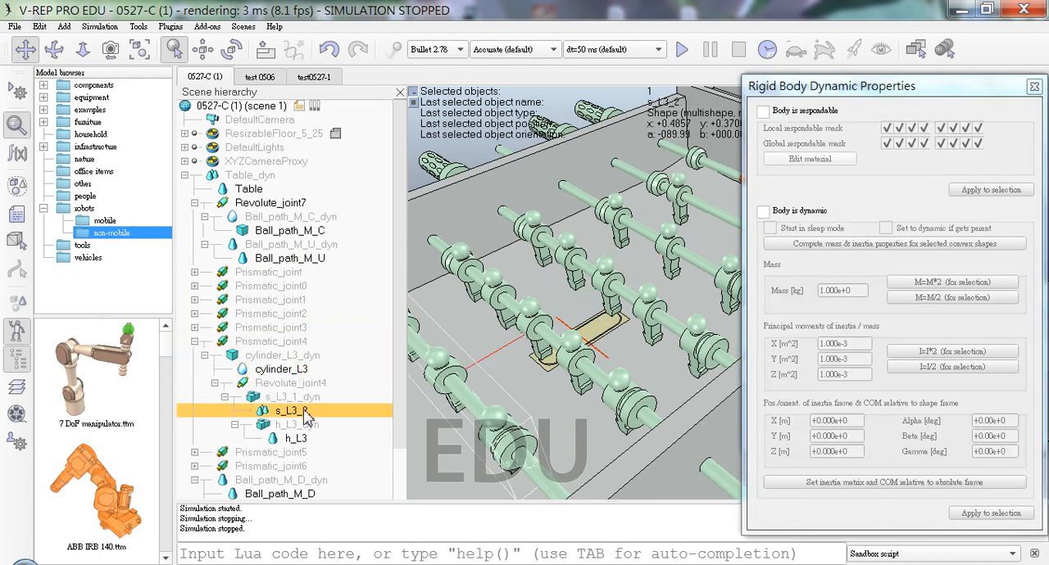
left_click(297, 439)
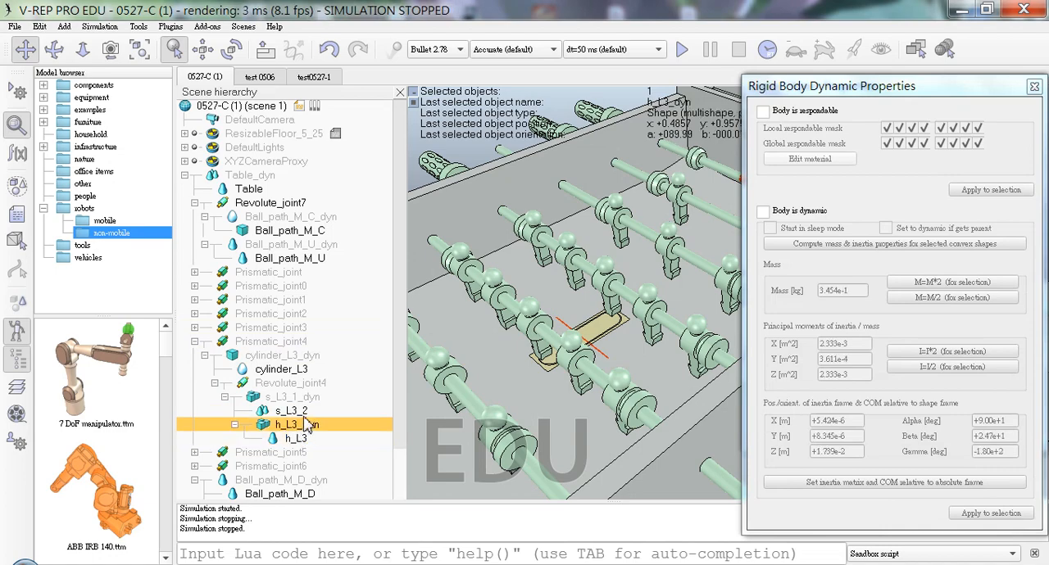
left_click(300, 411)
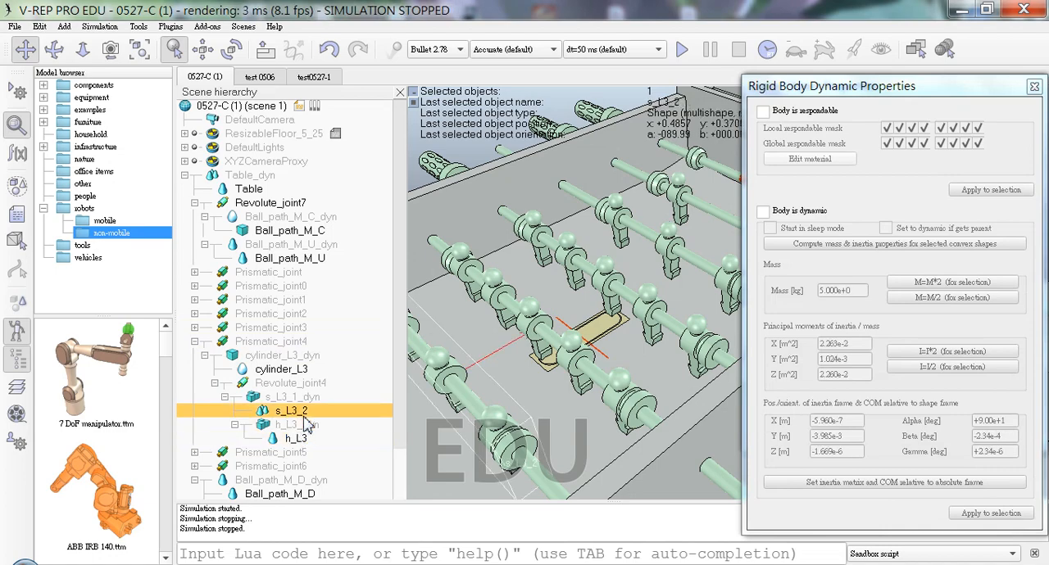
left_click(195, 342)
Step: Compare the dynamic settings of the MR4 rod's parts under Prismatic_joint2 with those of the ball path parts and Revolute_joint7
left_click(195, 314)
left_click(302, 344)
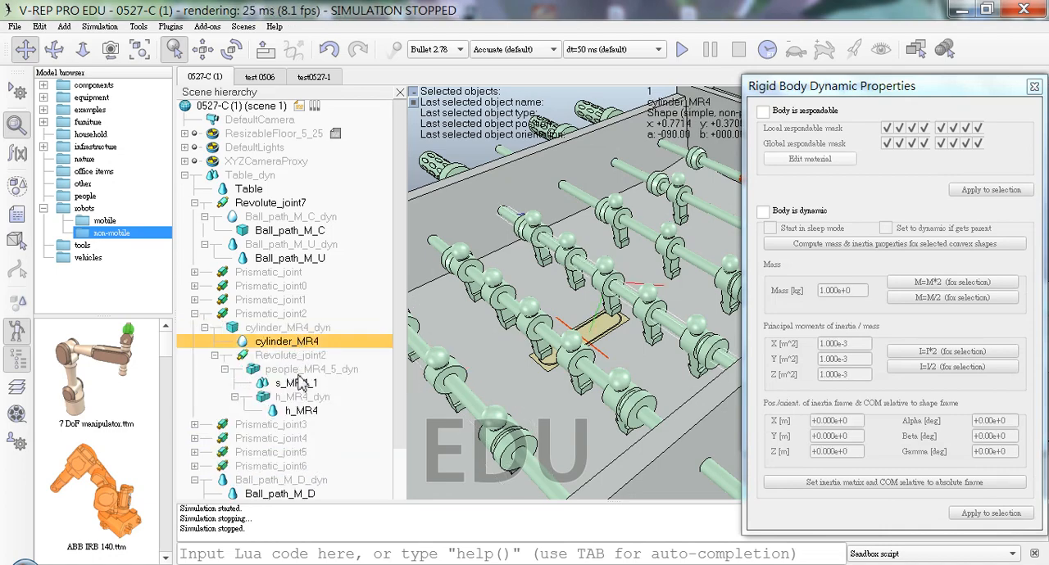
left_click(299, 371)
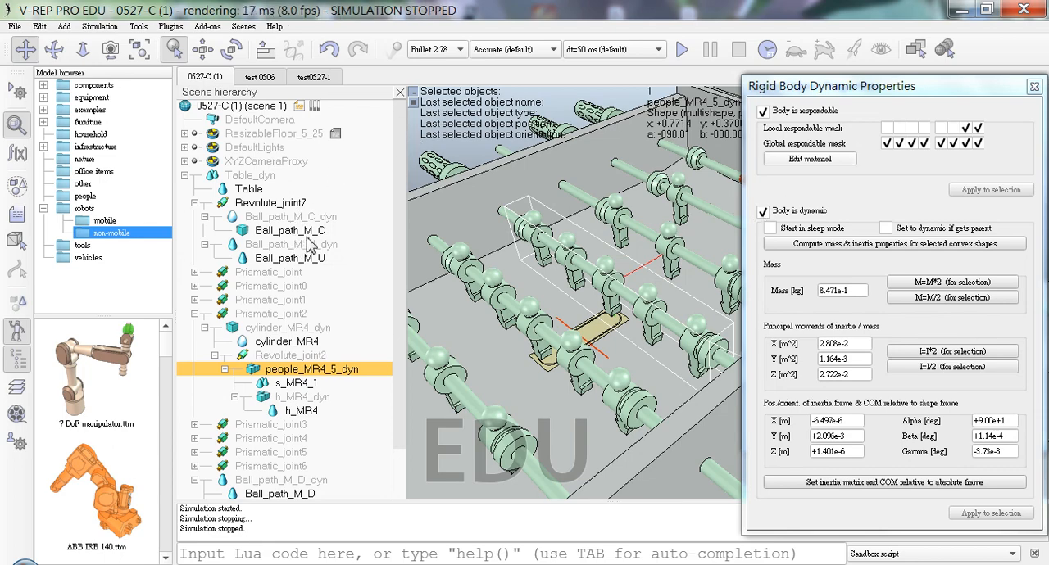
left_click(326, 261)
left_click(350, 247)
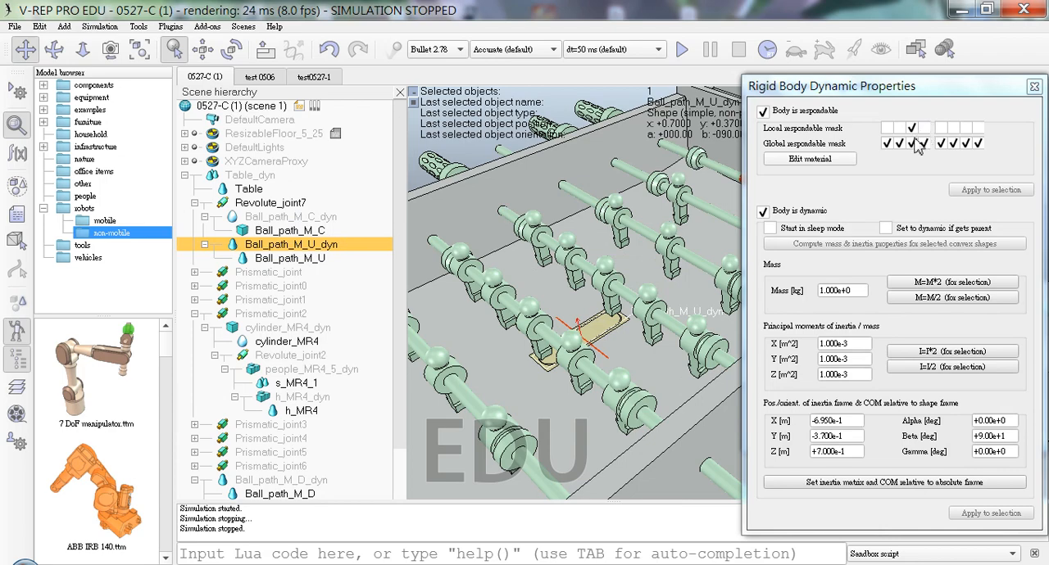
left_click(320, 234)
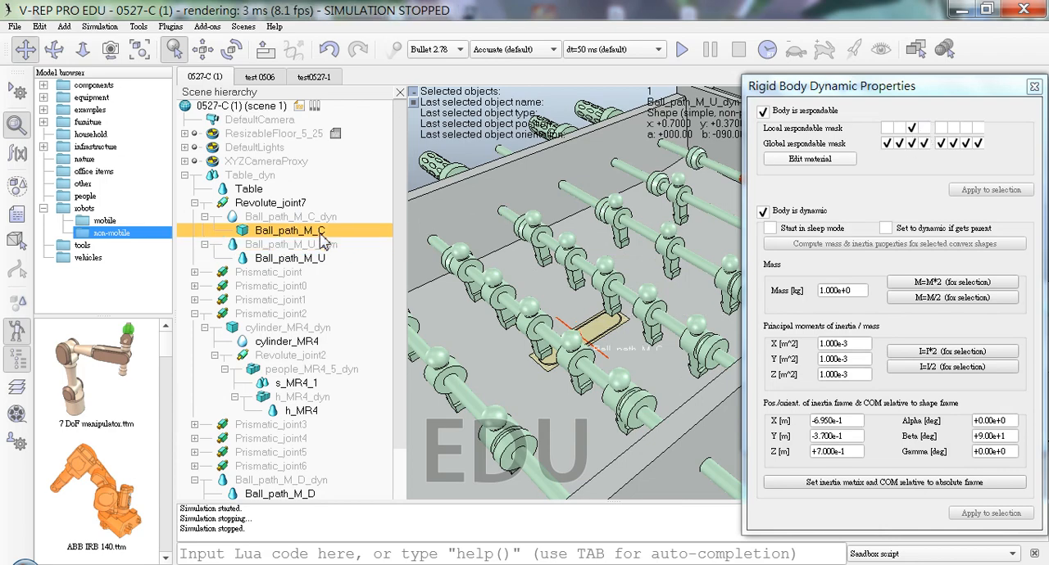
left_click(322, 217)
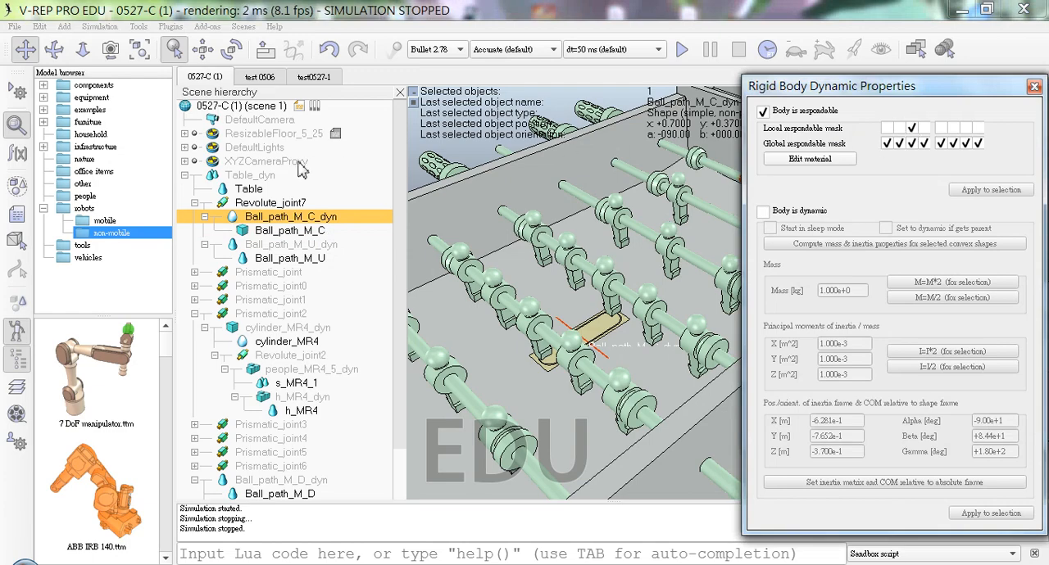
left_click(262, 203)
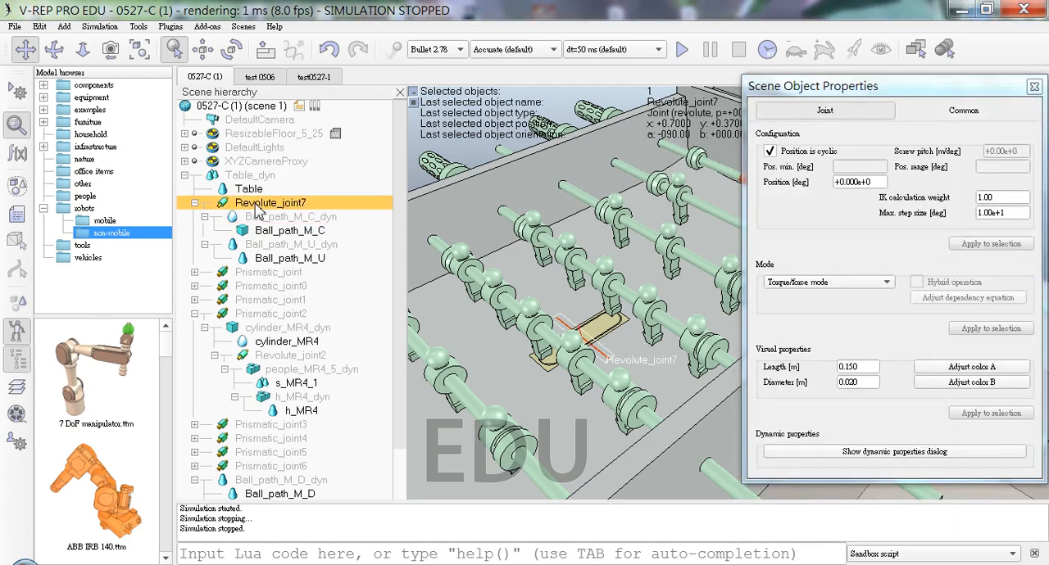
left_click(264, 217)
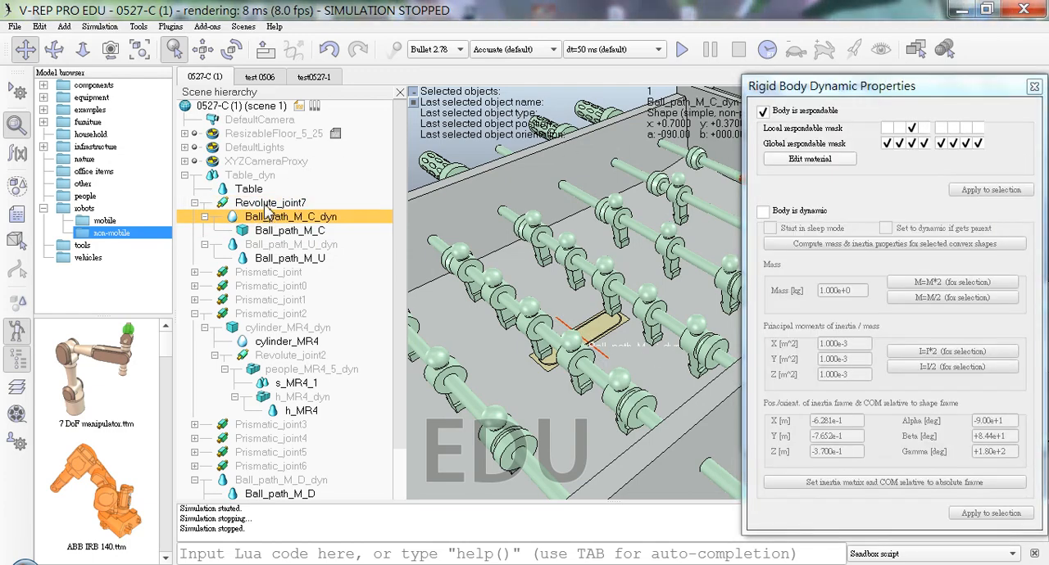
Step: Run the simulation twice past the dynamics warnings to check the ball path parts, stopping it each time
left_click(682, 49)
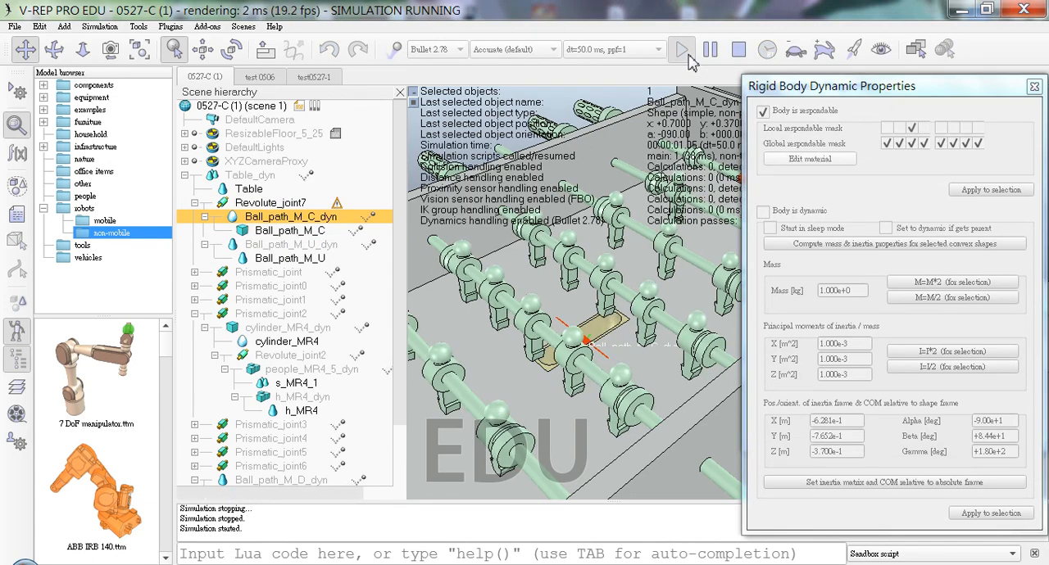
left_click(628, 314)
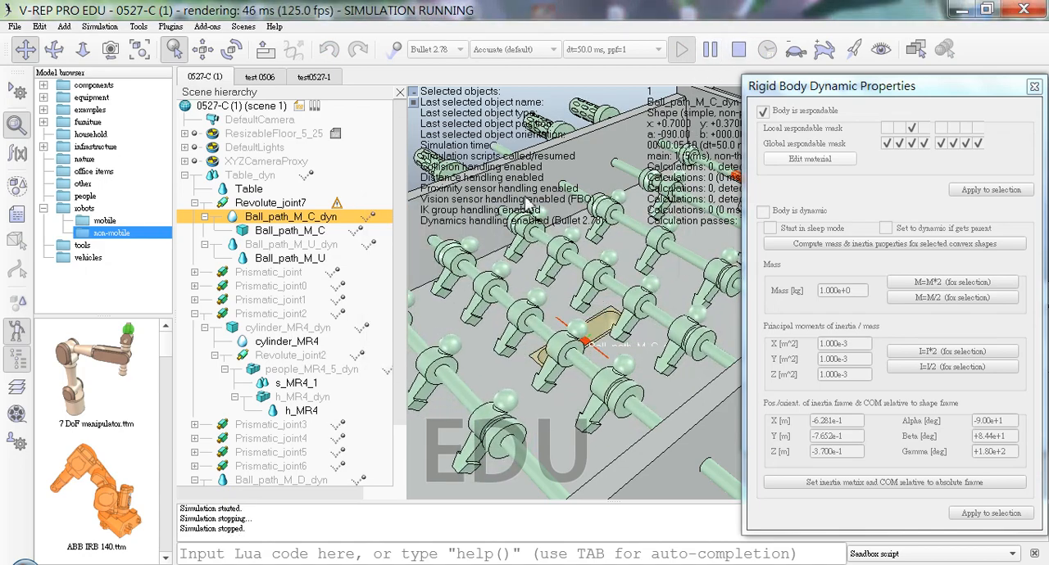
left_click(739, 49)
left_click(682, 56)
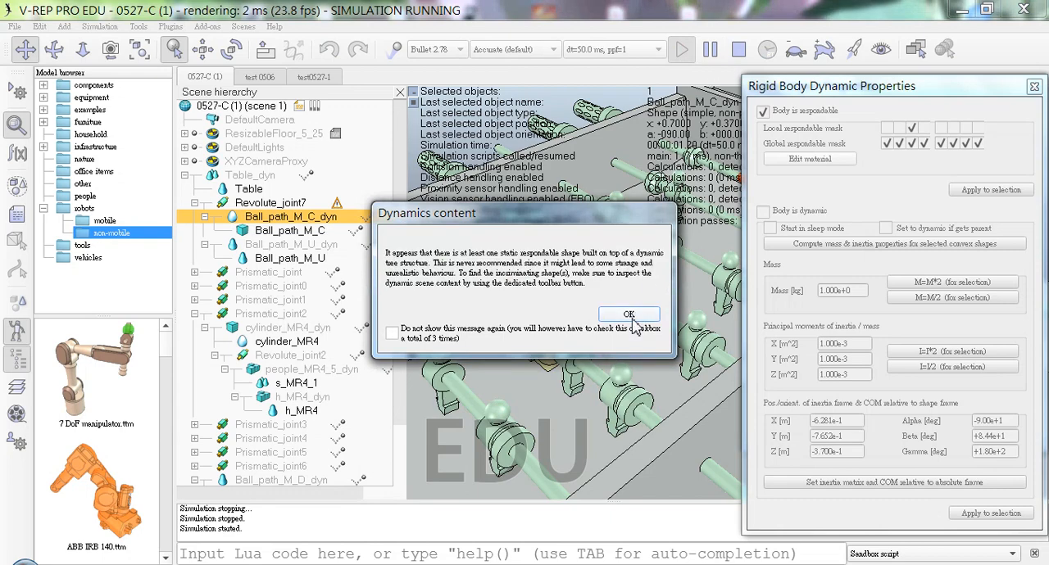
left_click(629, 317)
left_click(739, 54)
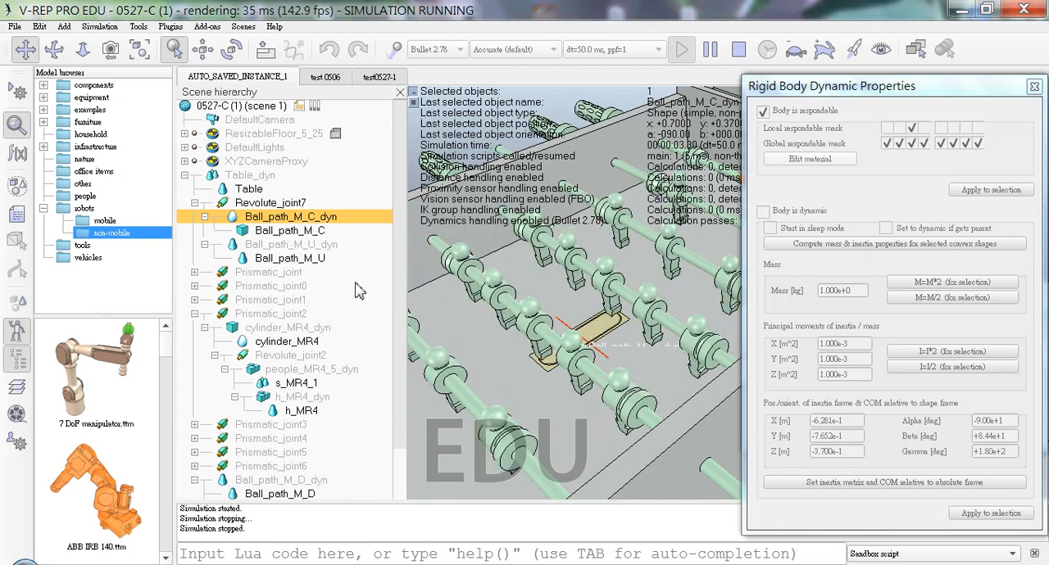
Step: Make Ball_path_M_U_dyn non-dynamic and test it in a simulation run, dismissing the dynamics warning and stopping the run
left_click(328, 244)
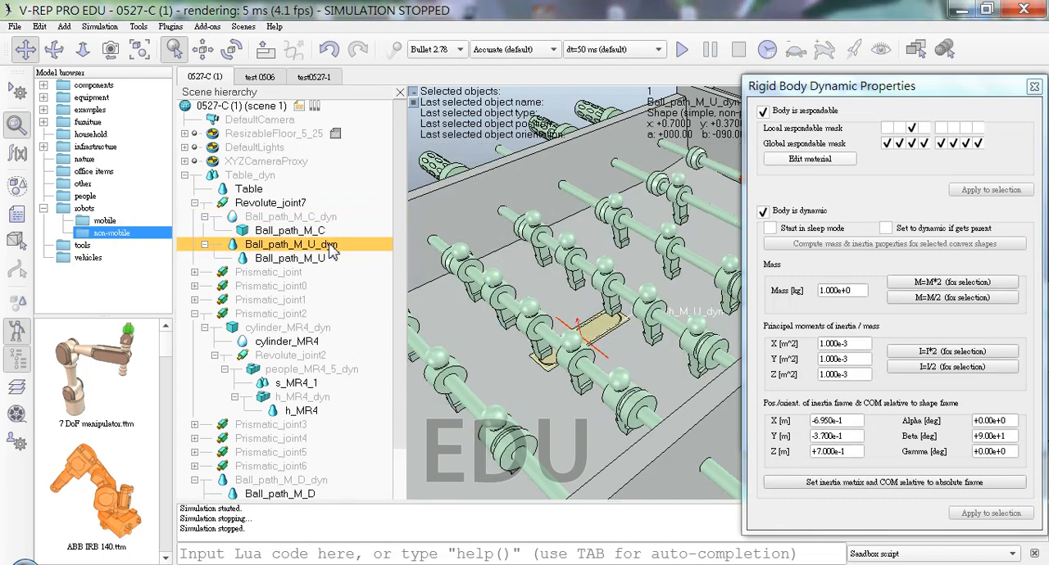
left_click(682, 51)
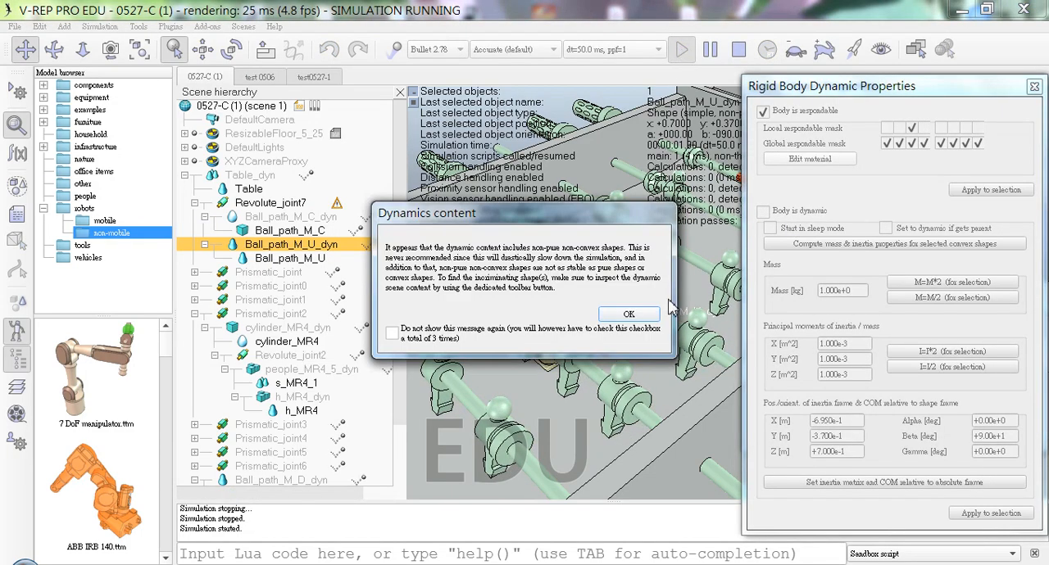
left_click(628, 314)
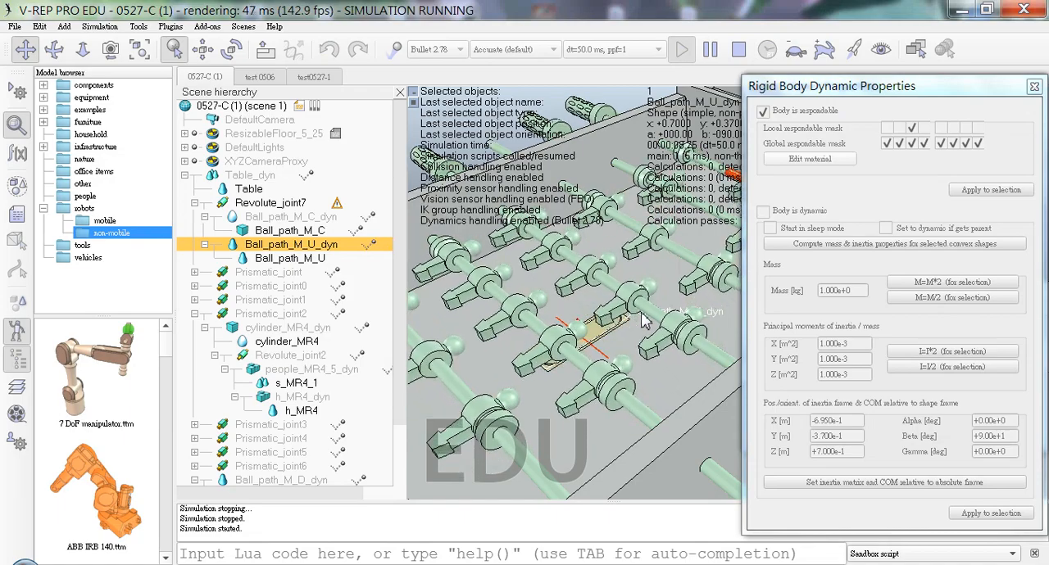
left_click(738, 50)
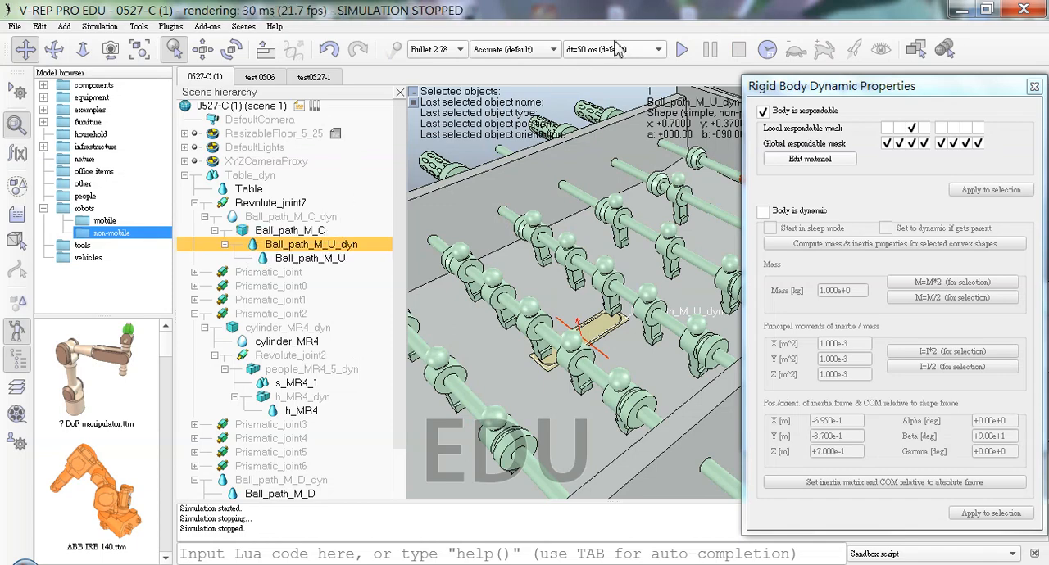
Step: Reparent Ball_path_M_U_dyn to Ball_path_M_C_dyn and test the hierarchy in a simulation run past the dynamics warnings
left_click(214, 232)
left_click(214, 232)
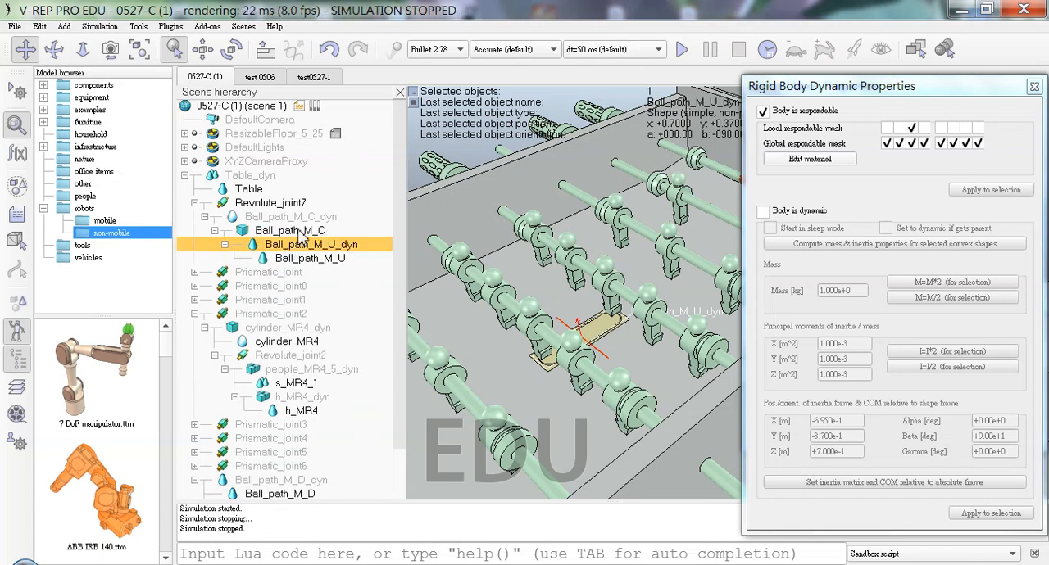
left_click(683, 50)
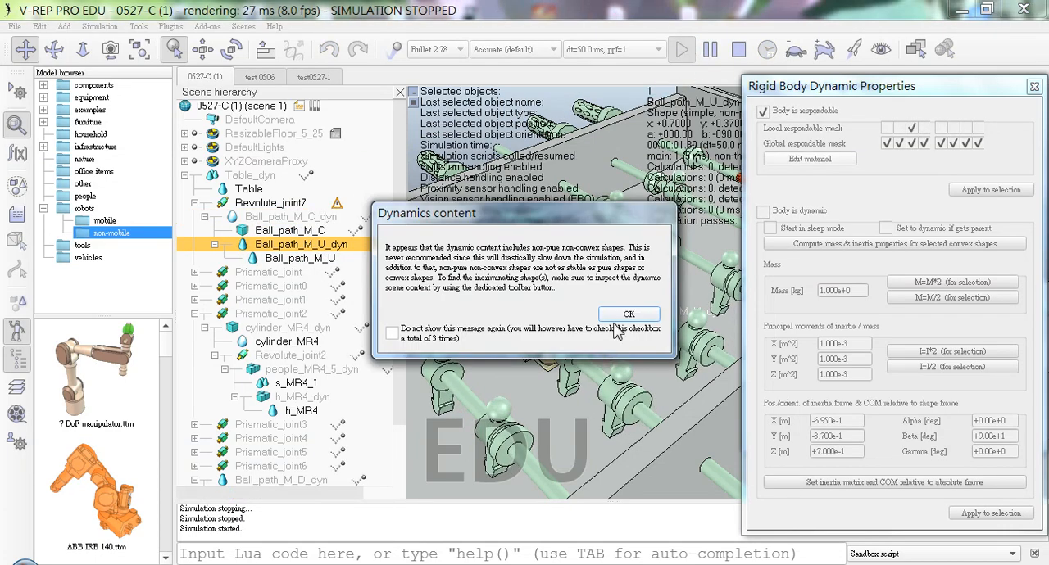
left_click(636, 314)
left_click(635, 315)
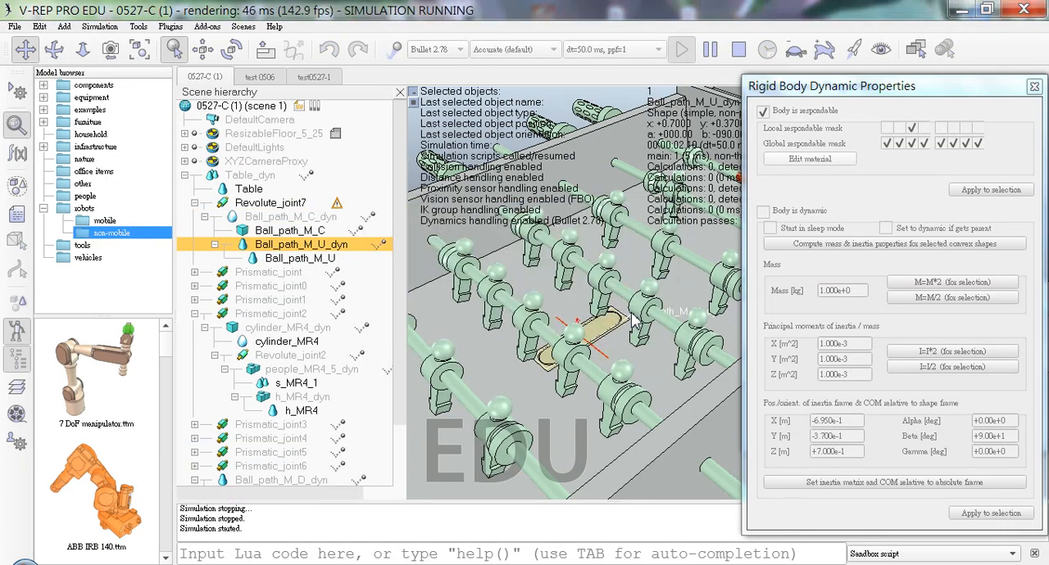
left_click(741, 54)
Step: Try making Ball_path_M_U respondable, and turn that setting off again
left_click(269, 203)
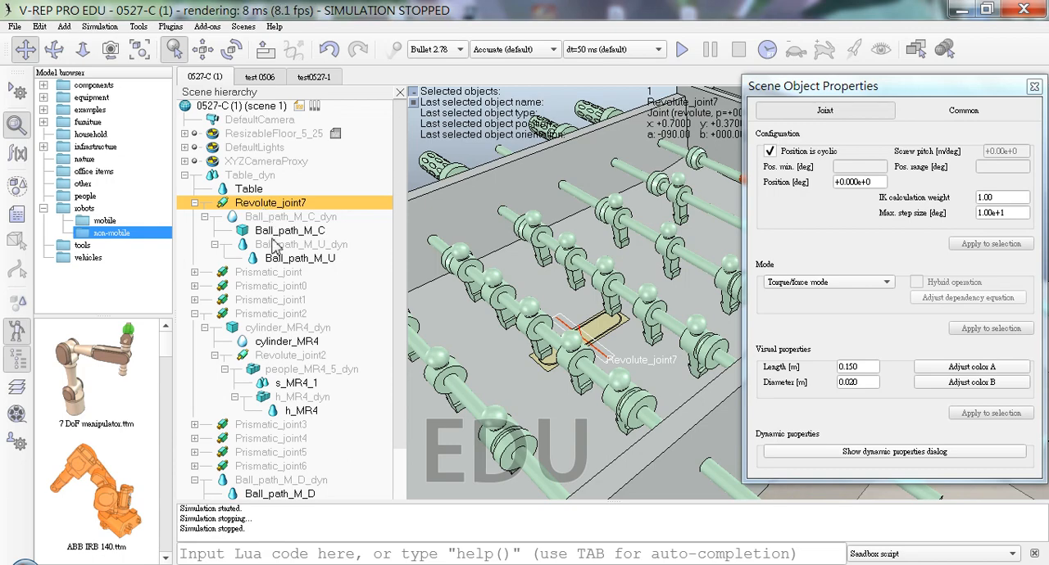
left_click(277, 244)
left_click(282, 258)
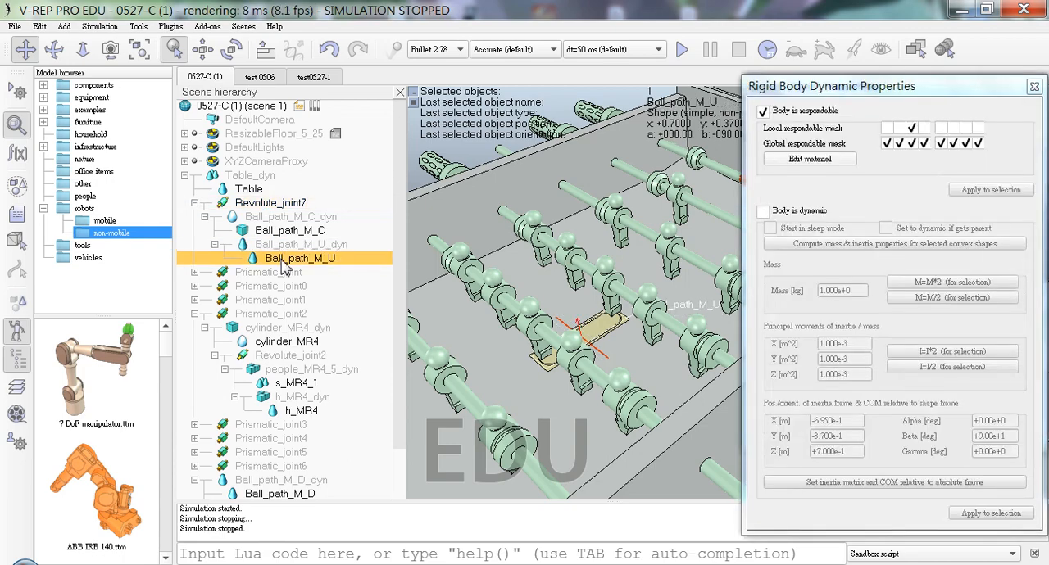
left_click(807, 112)
left_click(694, 229)
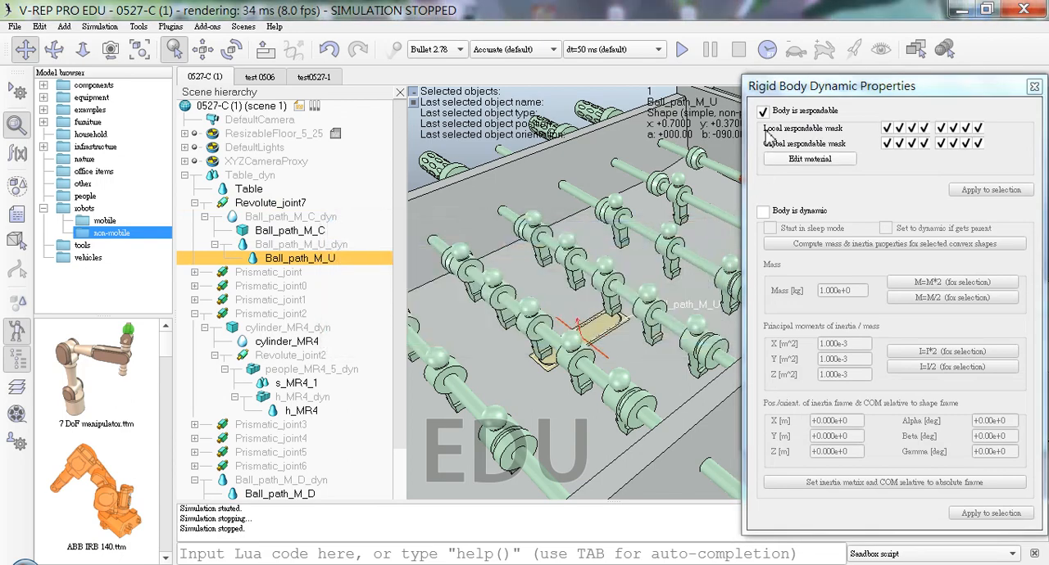
left_click(763, 111)
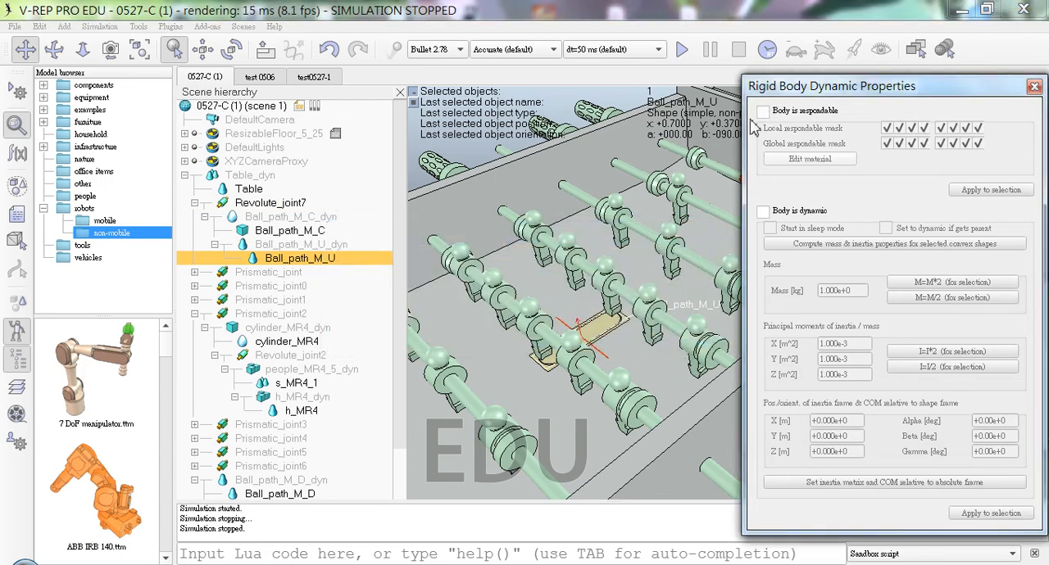
Step: Make Ball_path_M_U_dyn a dynamic body
left_click(311, 246)
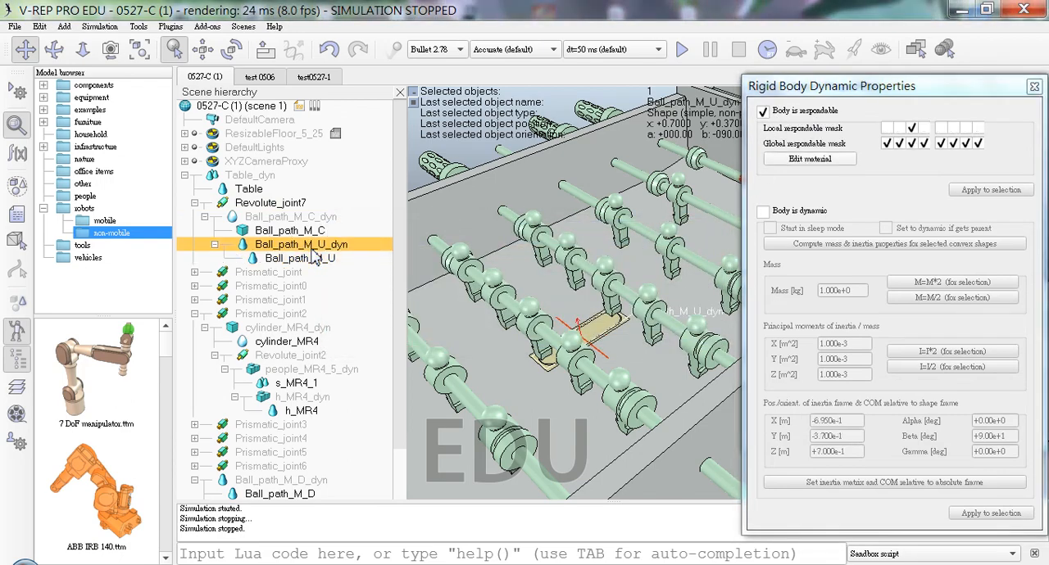
left_click(763, 211)
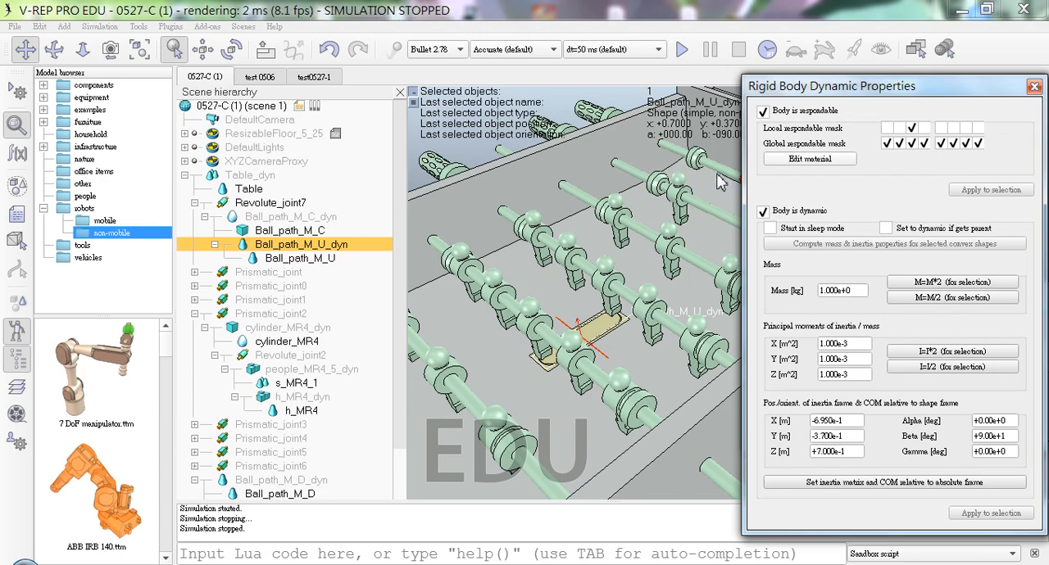
Step: Reparent Ball_path_M_C_dyn directly to Table_dyn and place Revolute_joint7 beneath it, with Ball_path_M_U_dyn as the joint's child
left_click(335, 261)
left_click(339, 245)
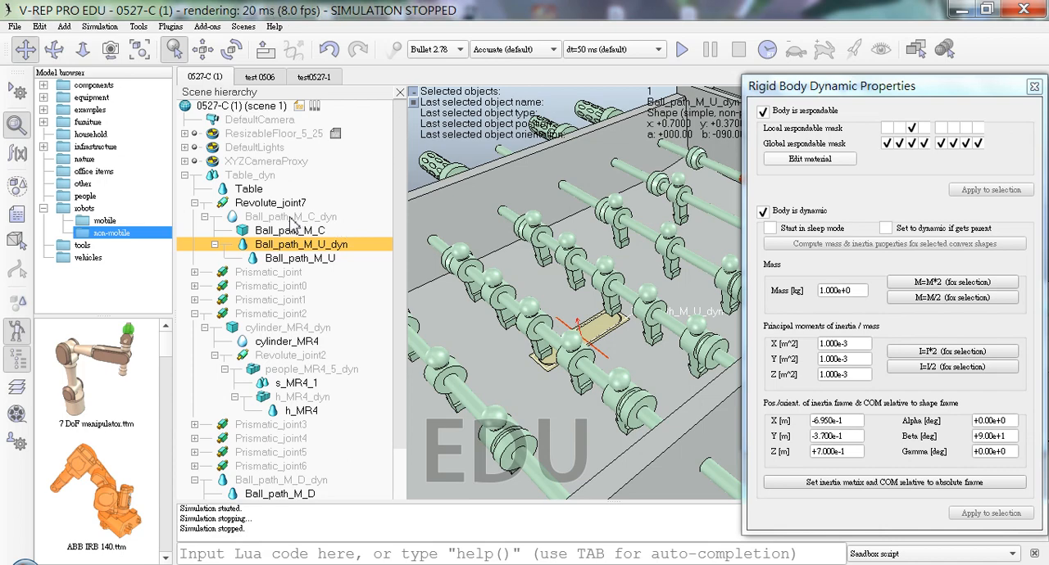
left_click_drag(273, 220, 315, 235)
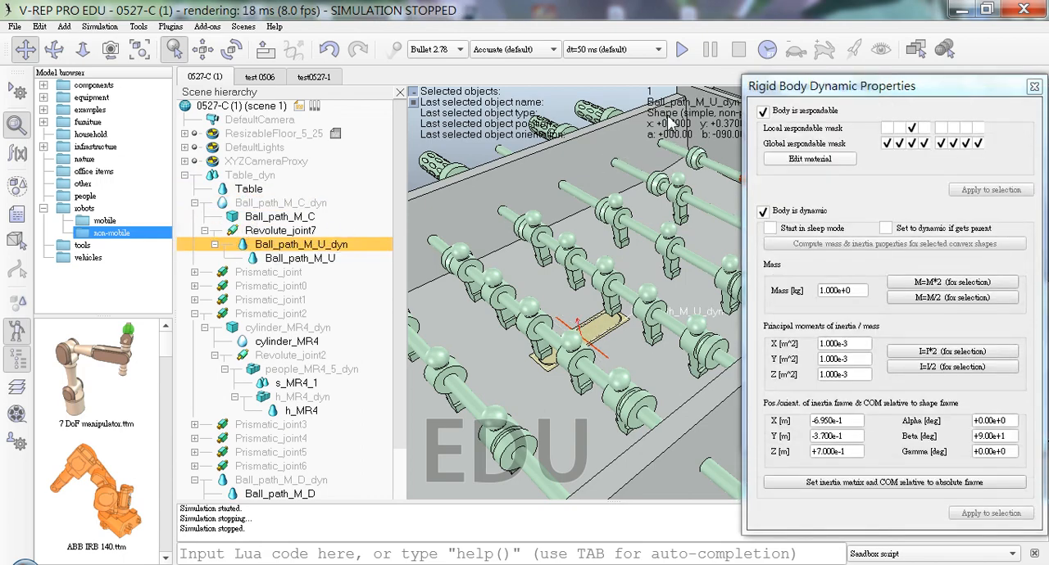
Step: Run the simulation past the dynamics warning, examine the motion of Ball_path_M_U_dyn from another angle, and stop it
left_click(681, 50)
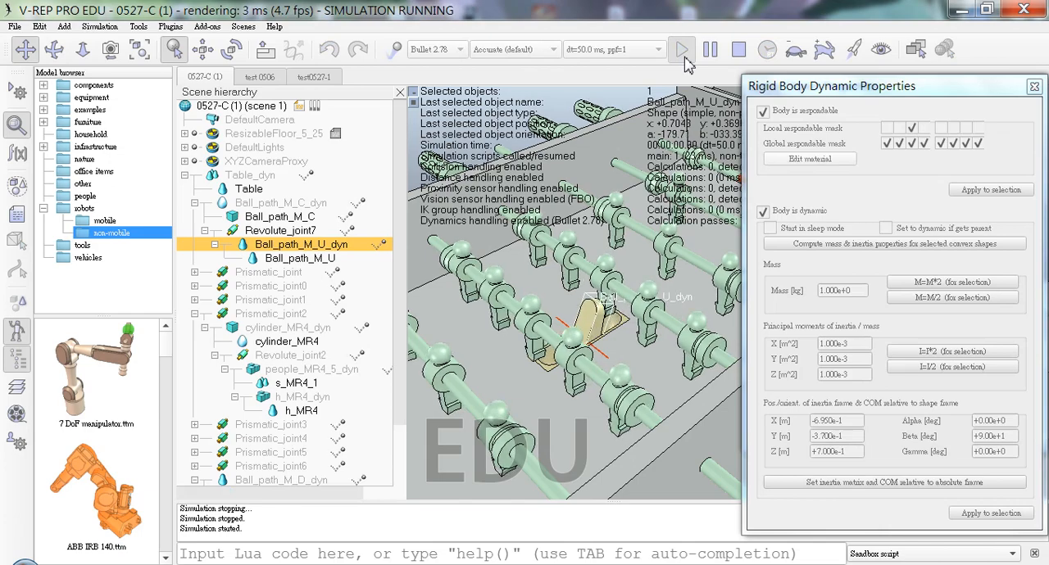
left_click(629, 318)
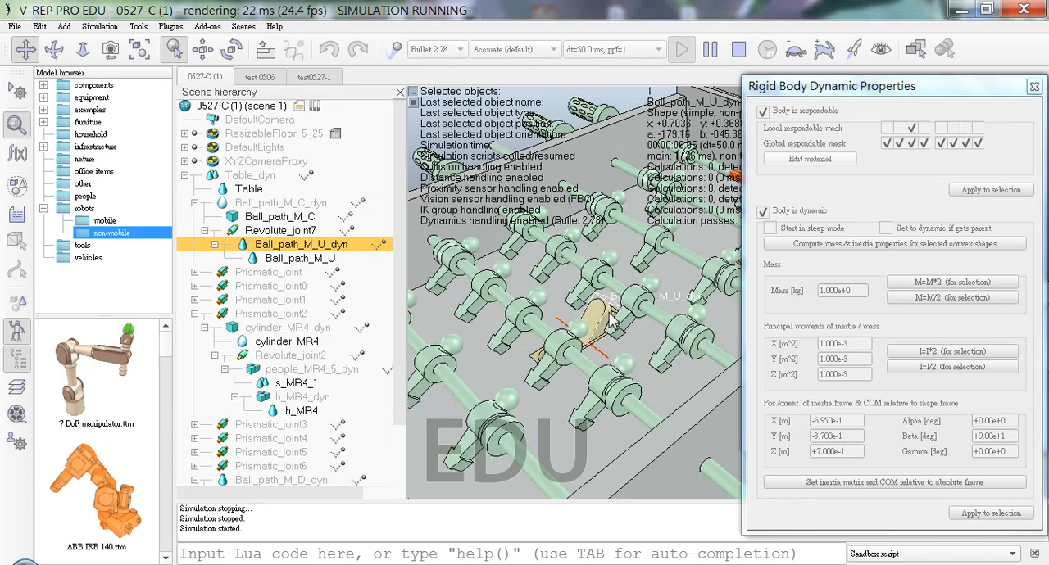
middle_click_drag(597, 348, 679, 397)
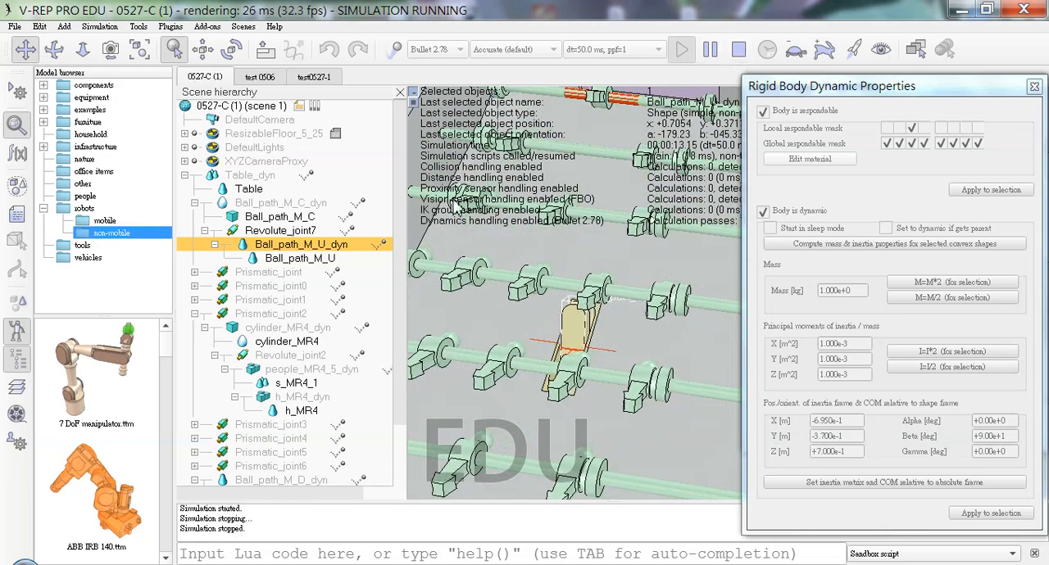
left_click(738, 49)
Step: Move Revolute_joint7 with its children directly under Table_dyn, and detach Ball_path_M_C_dyn to the top level of the scene
left_click(283, 232)
left_click(283, 243)
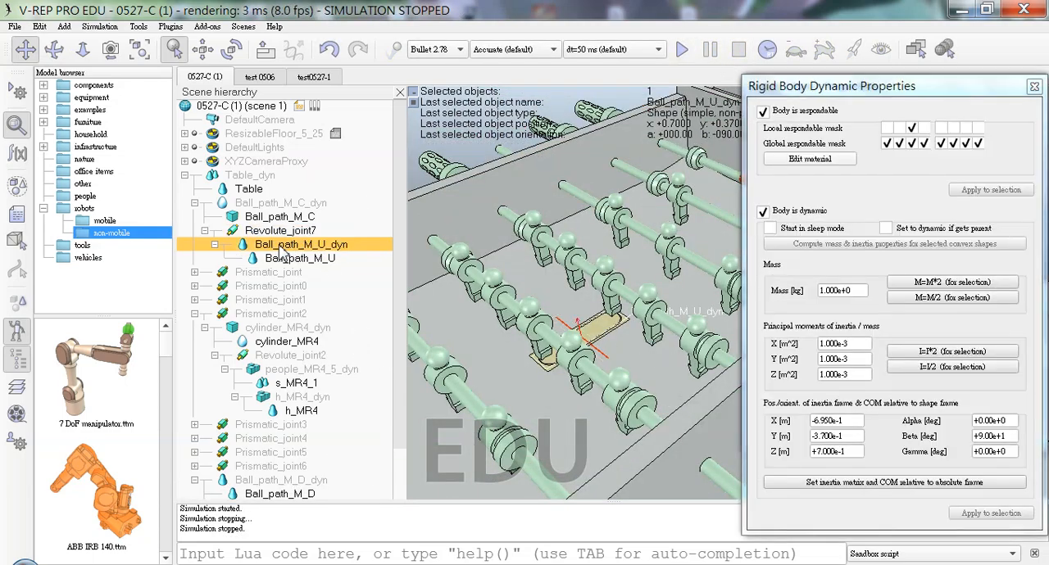
left_click(300, 205)
left_click_drag(269, 230, 307, 106)
left_click(283, 203)
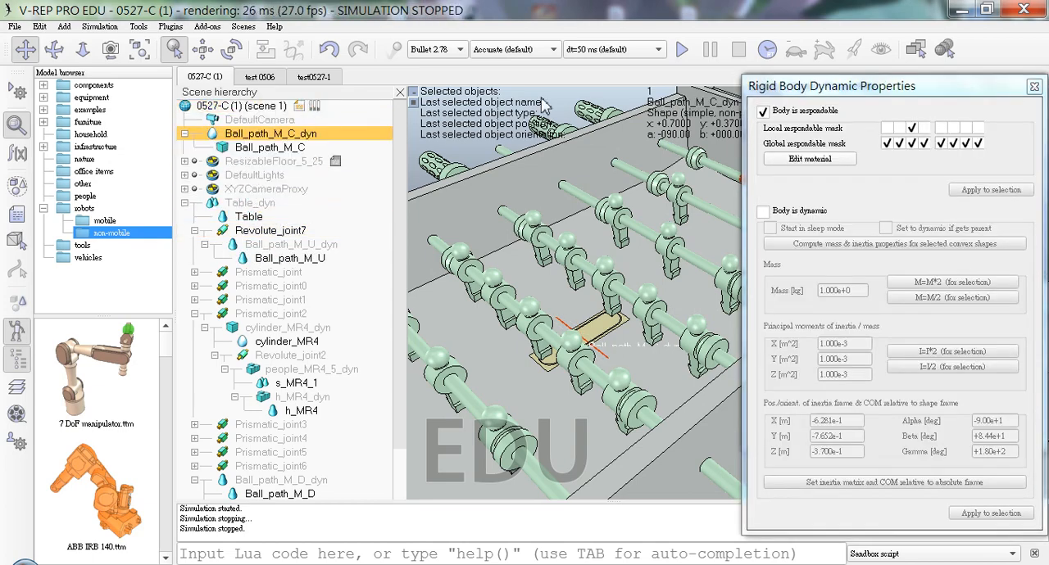
Step: Test the joint under Table_dyn in a simulation run, viewing the ball path from above, and stop the run
left_click(680, 50)
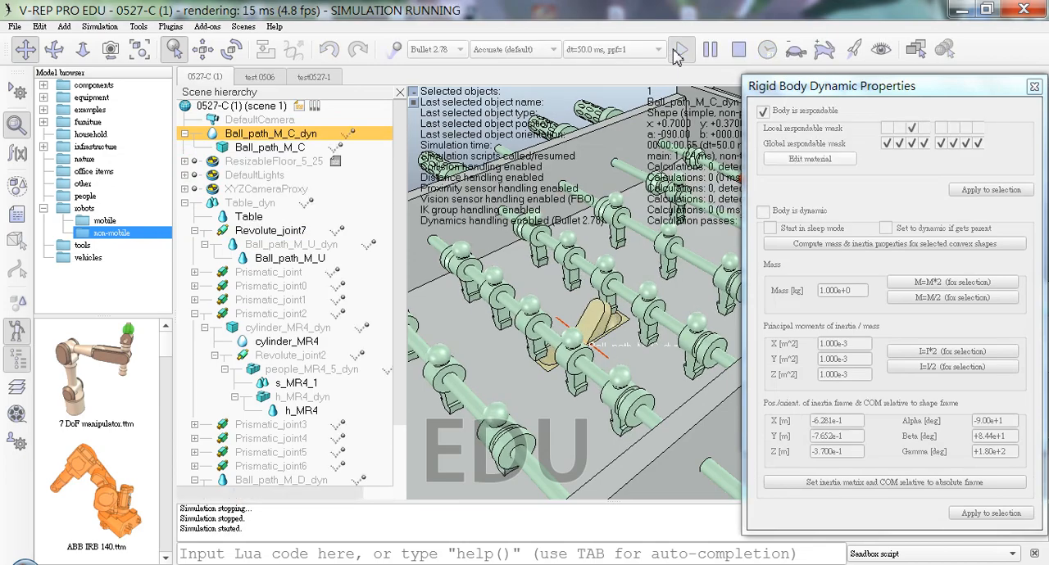
left_click(629, 315)
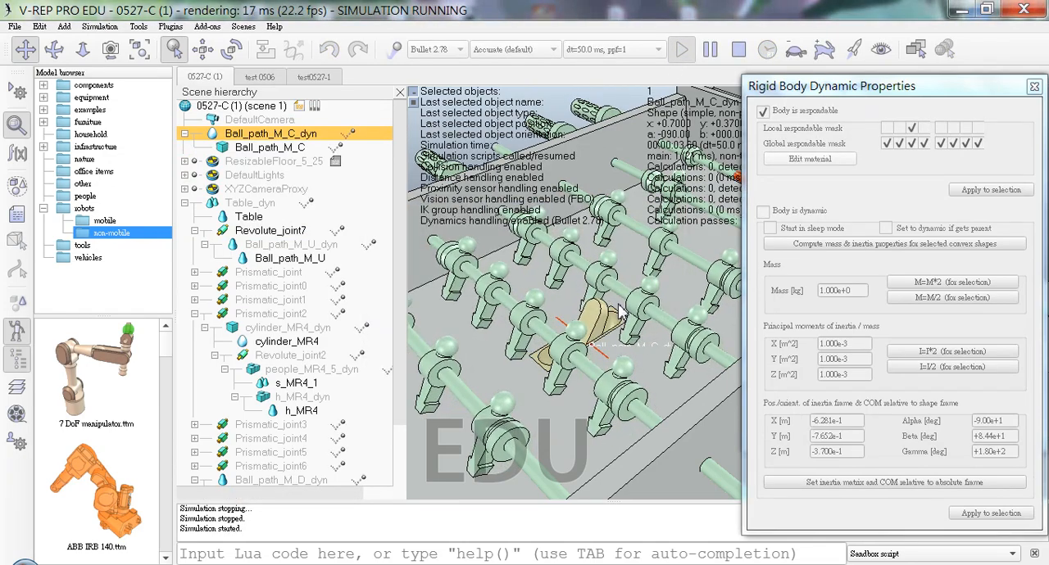
middle_click_drag(594, 341, 685, 434)
middle_click_drag(552, 332, 508, 201)
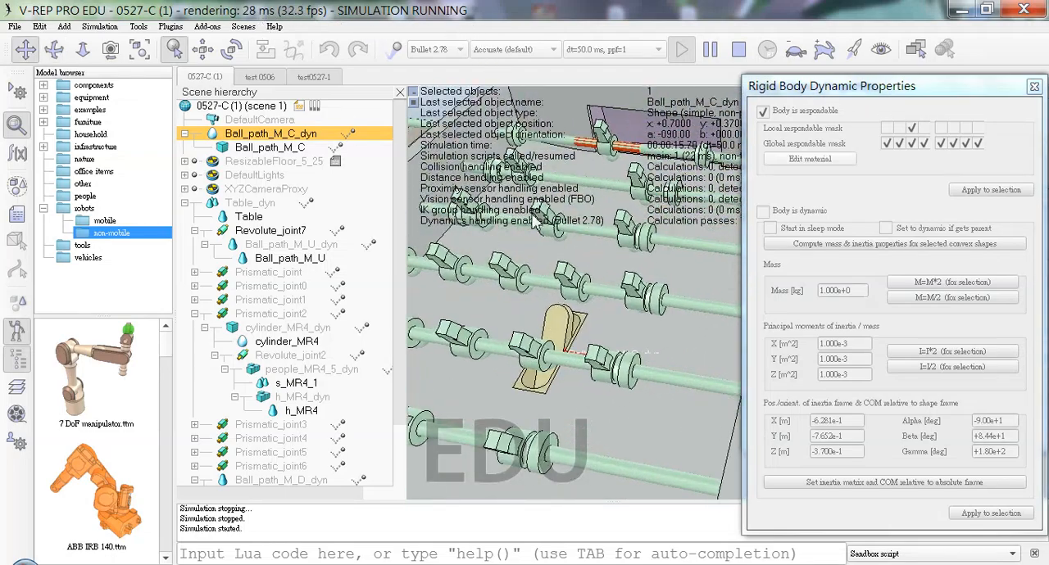
left_click(739, 51)
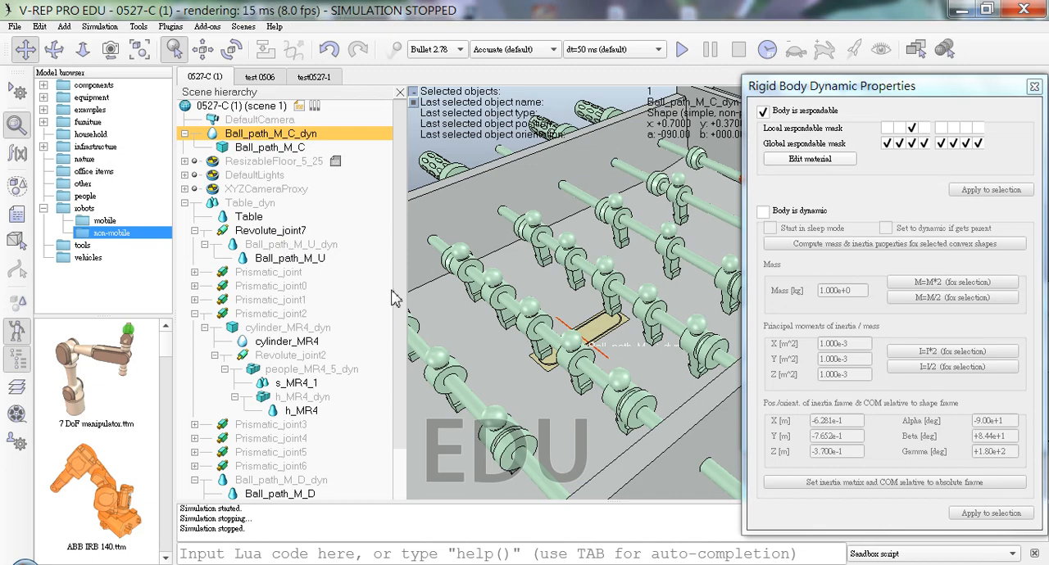
Step: Reparent Ball_path_L1_dyn from Ball_path_M_D_dyn to Table_dyn
left_click_drag(400, 304, 395, 371)
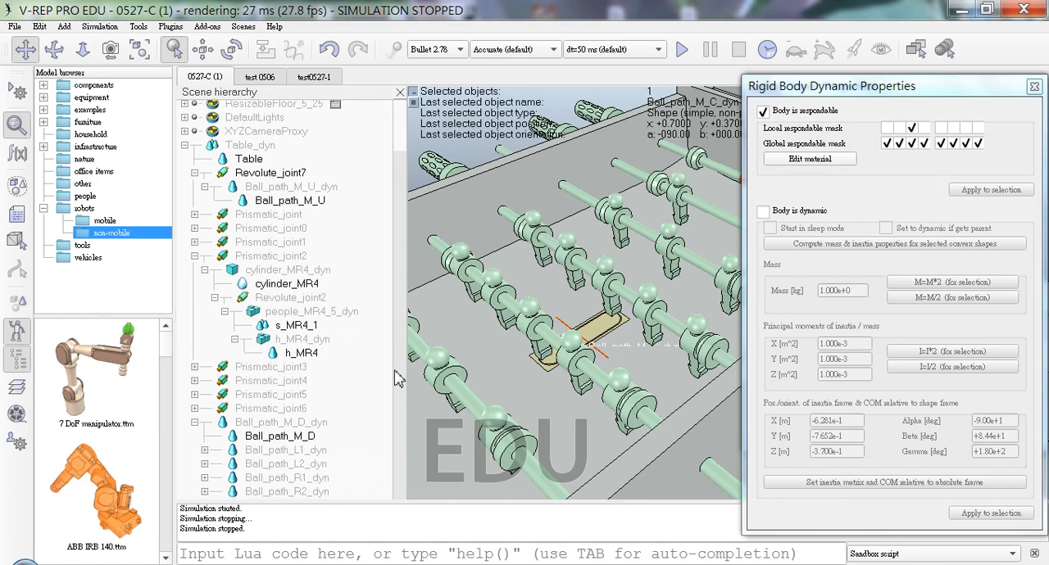
left_click(310, 423)
left_click(301, 436)
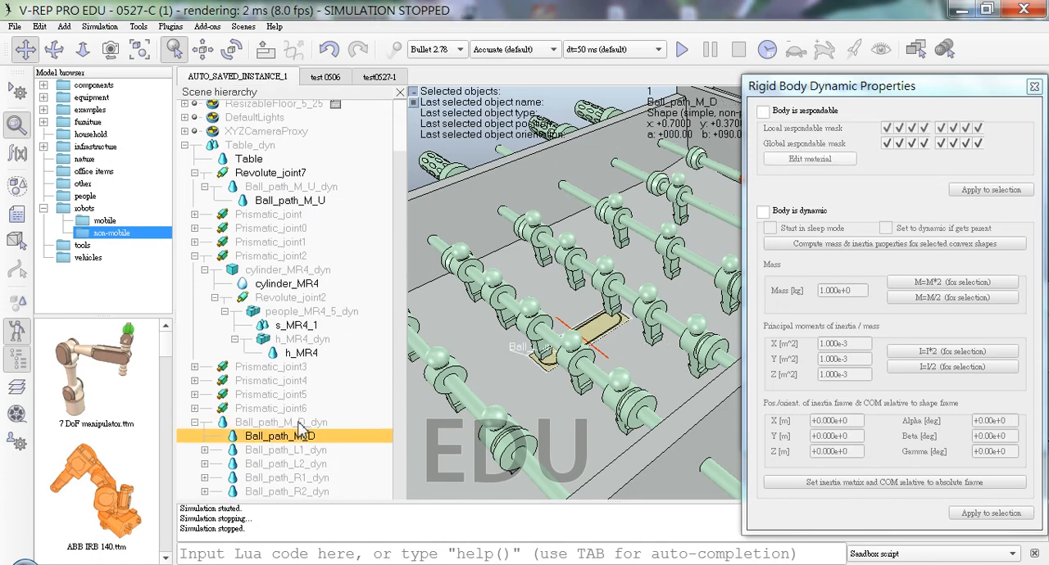
left_click(296, 423)
mouse_move(251, 419)
left_mouse_down()
mouse_move(274, 406)
mouse_move(257, 426)
left_mouse_up()
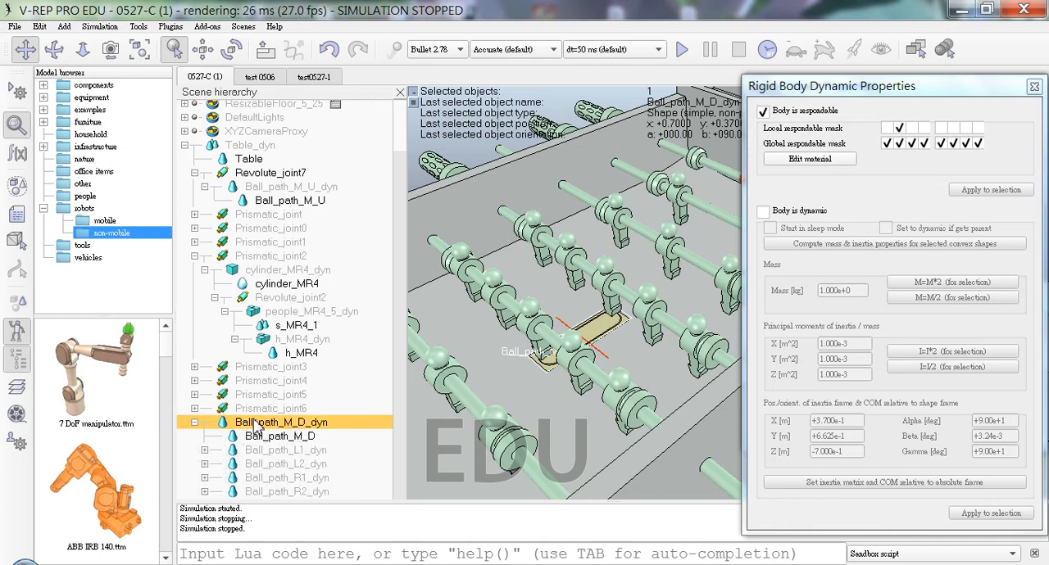
left_click(276, 453)
left_click(340, 448)
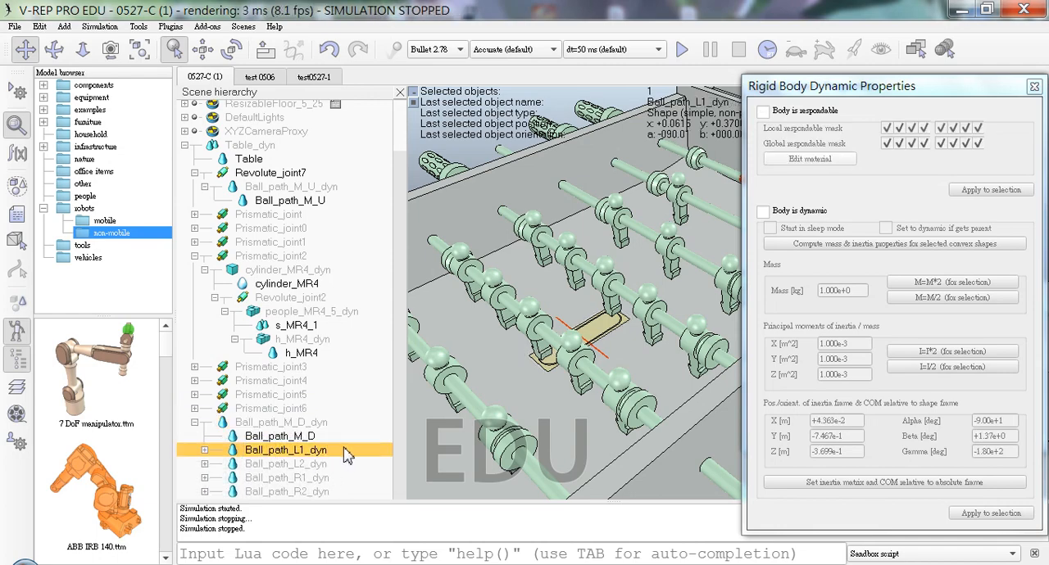
left_click_drag(336, 459, 345, 213)
scroll(311, 442, "down", 1)
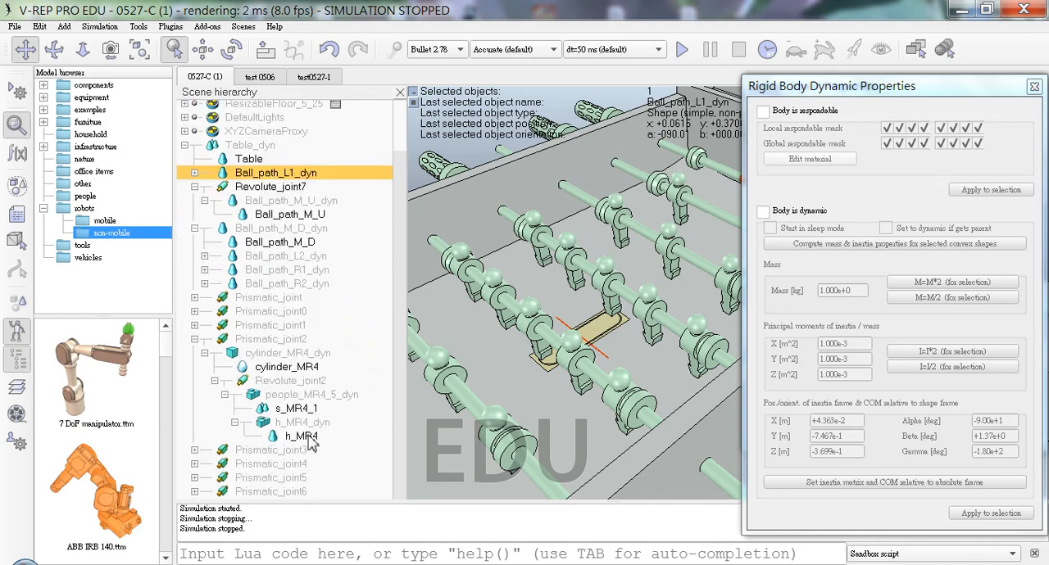
Step: Collapse the Prismatic_joint2 branch and reparent Ball_path_L2_dyn, Ball_path_R1_dyn and Ball_path_R2_dyn to Table_dyn
left_click(195, 340)
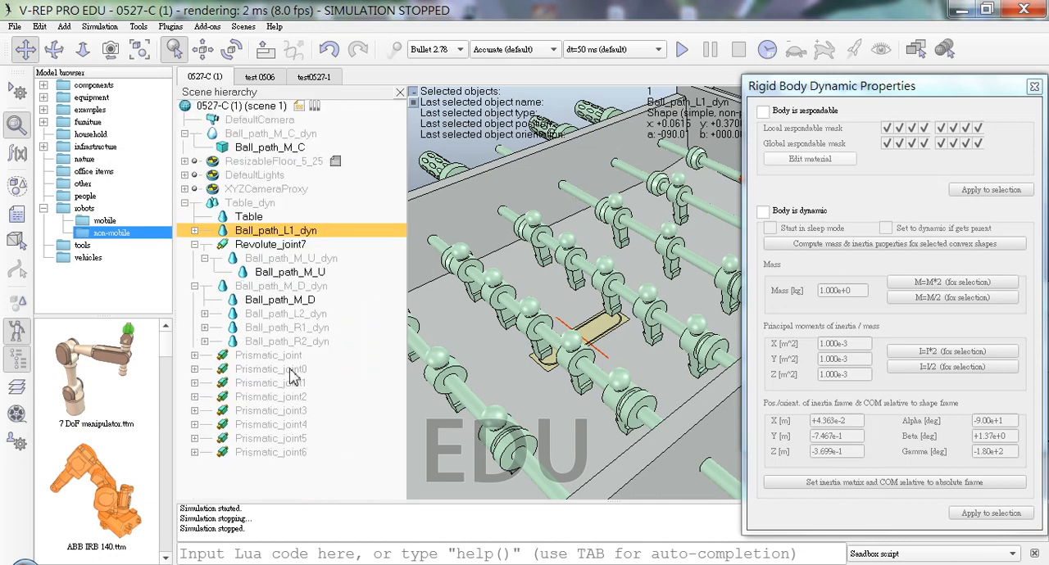
left_click(319, 303)
left_click(307, 319)
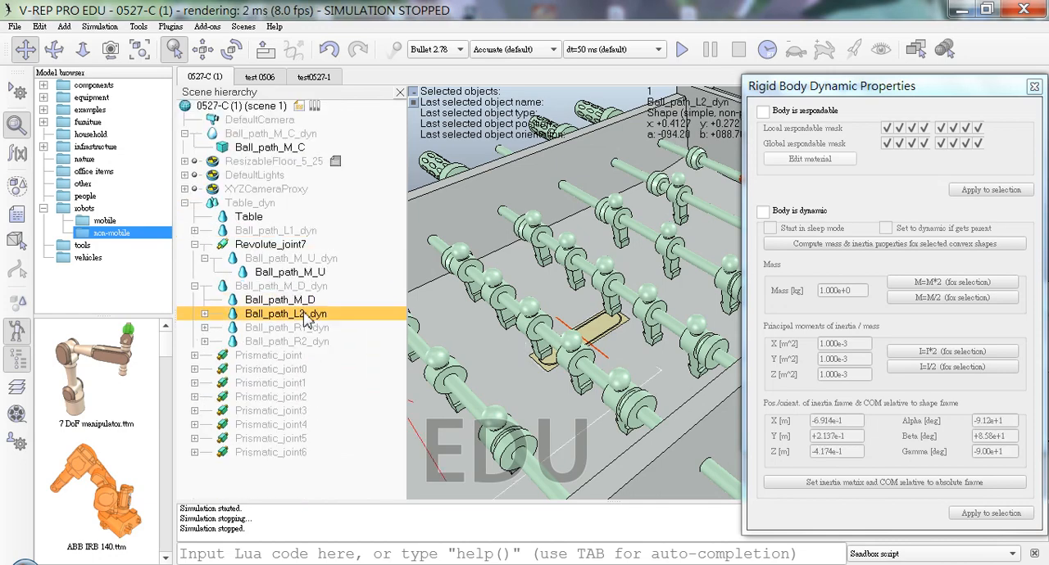
left_click_drag(319, 320, 336, 228)
left_click_drag(296, 328, 318, 211)
left_click_drag(293, 342, 318, 205)
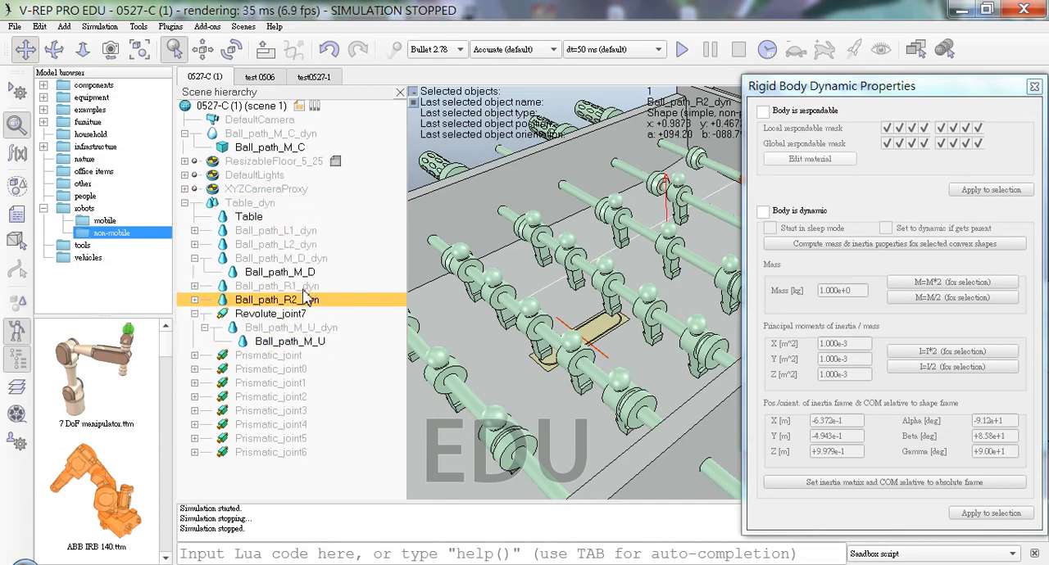
Step: Make Revolute_joint7 with its children a child of Ball_path_M_D_dyn, and expand that branch to show it
left_click(290, 314)
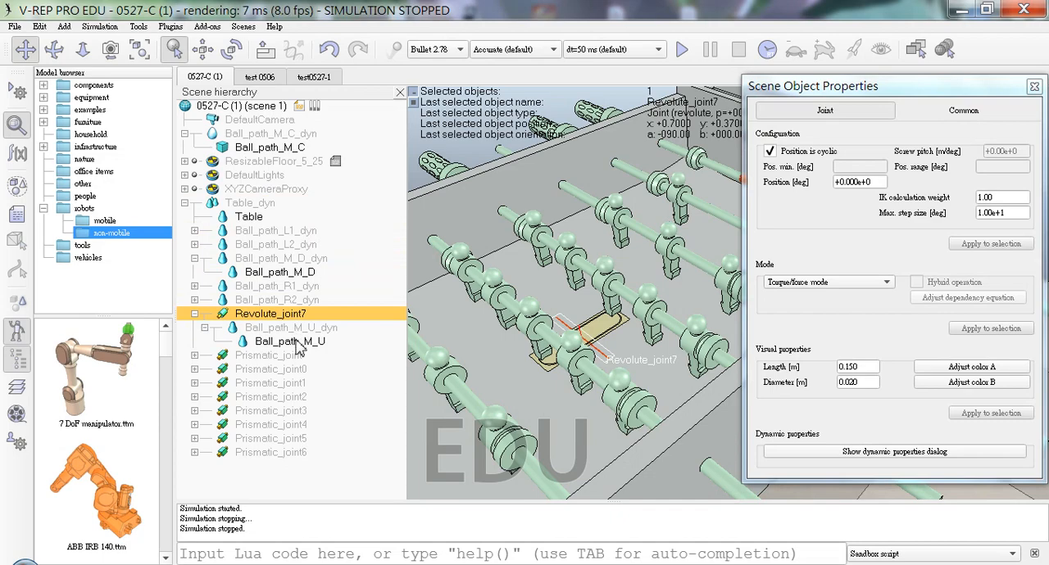
left_click(308, 259)
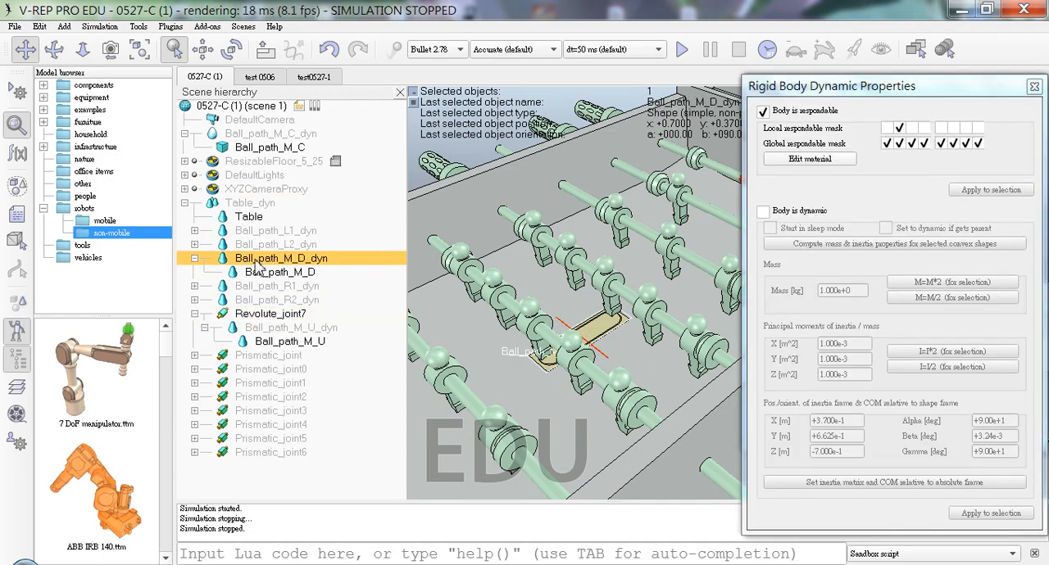
left_click(195, 259)
left_click(194, 259)
left_click(194, 259)
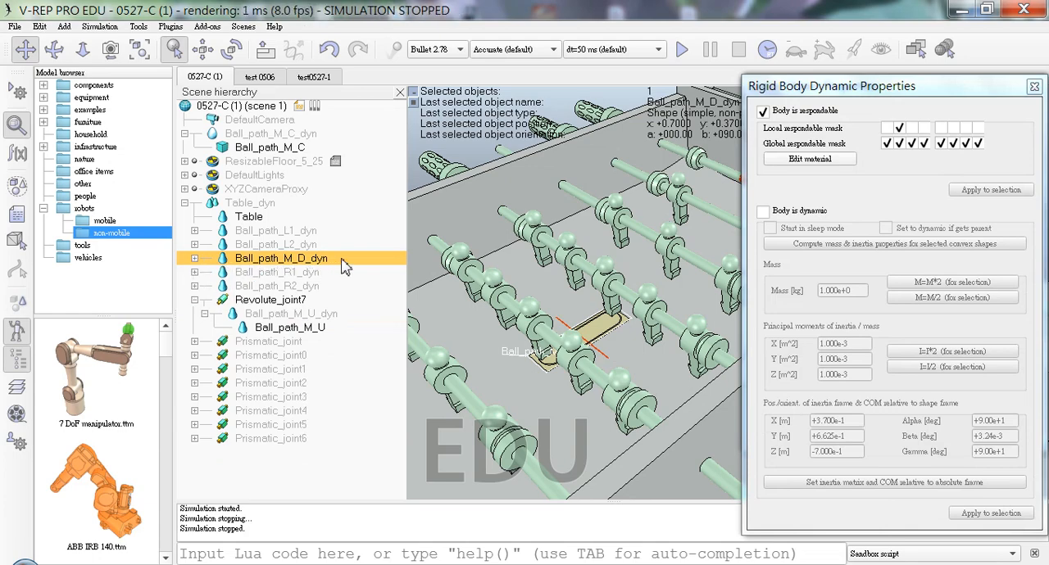
left_click(270, 300)
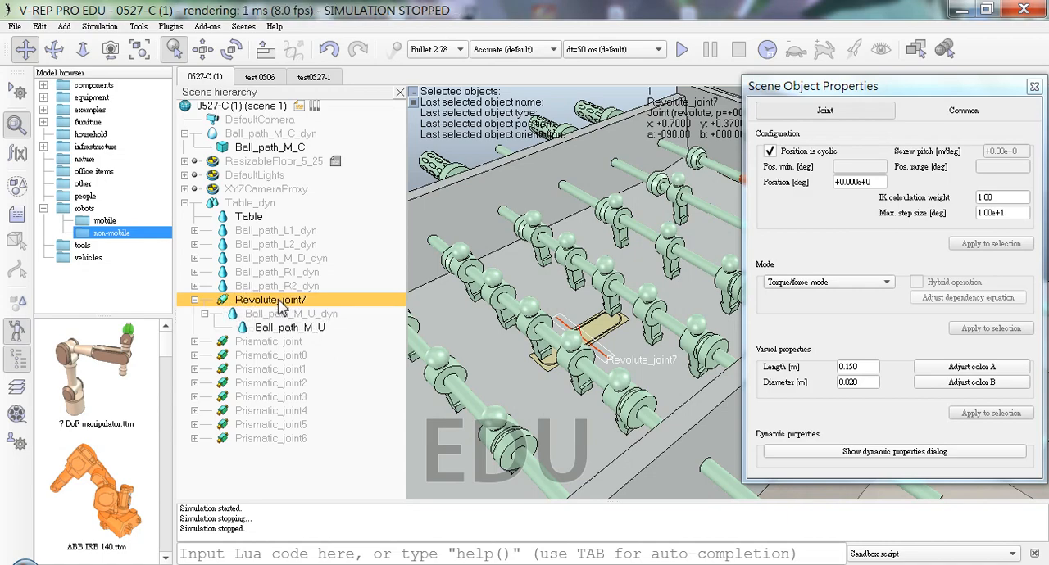
left_click_drag(278, 305, 314, 266)
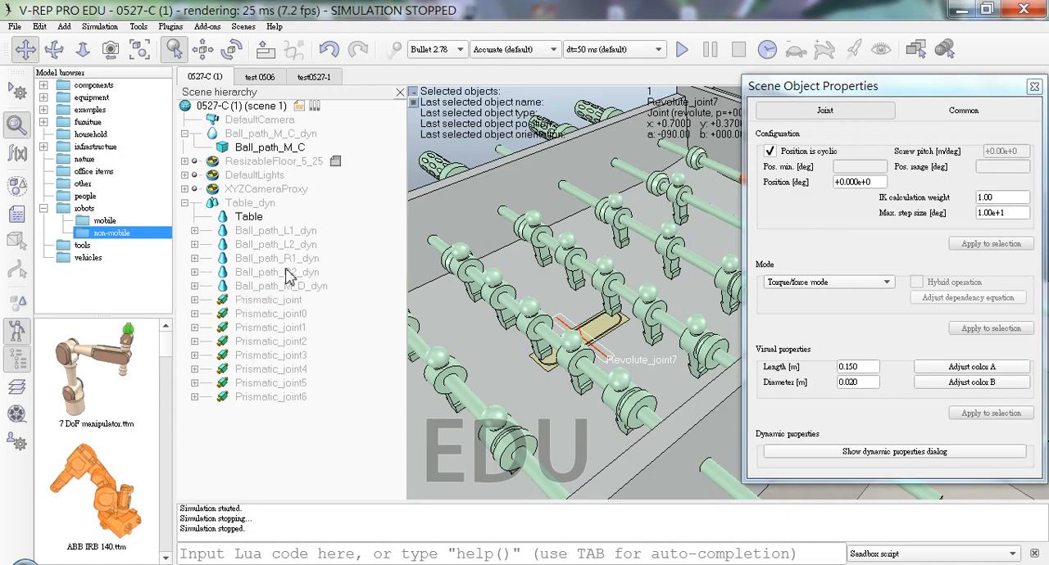
left_click(195, 286)
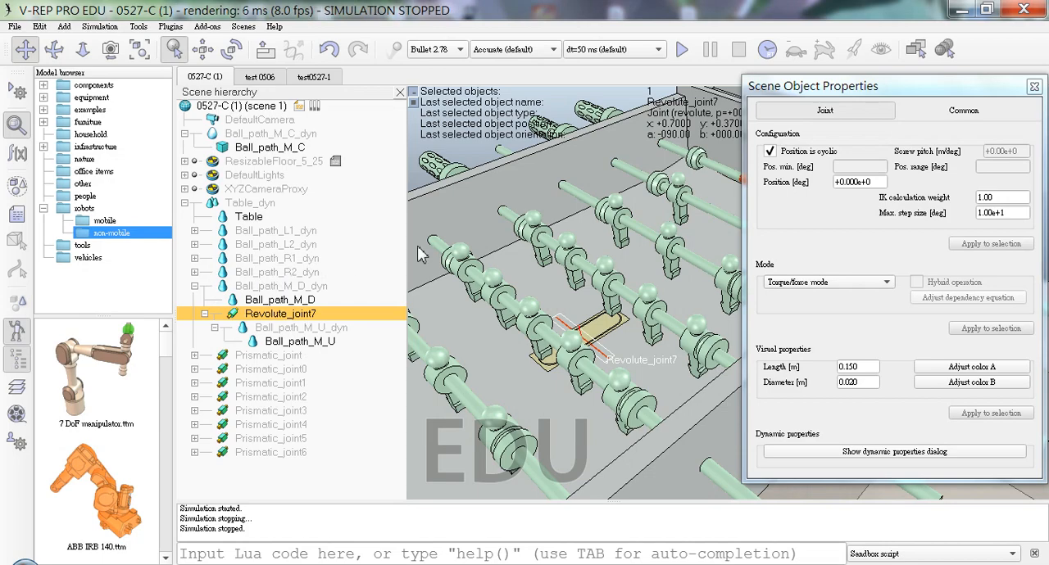
Step: Test Revolute_joint7 under Ball_path_M_D_dyn in a simulation run past the dynamics warnings, and stop it
left_click(681, 50)
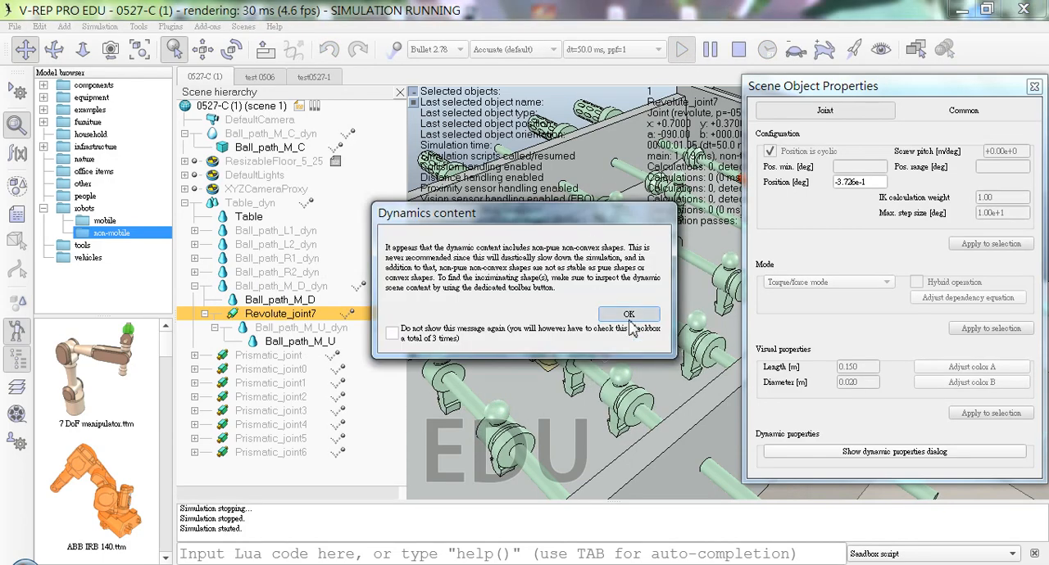
left_click(626, 314)
left_click(628, 314)
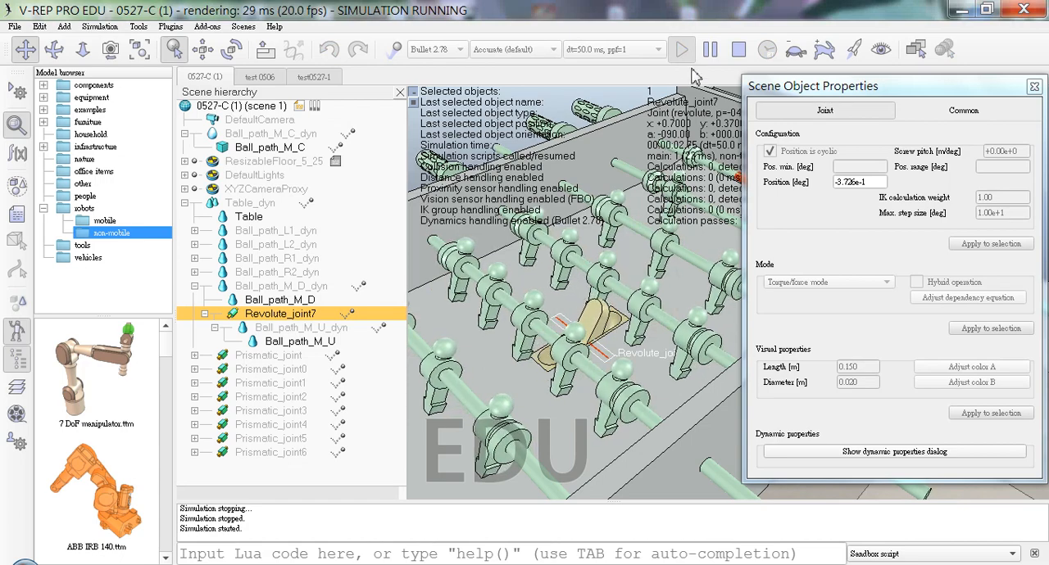
left_click(738, 50)
Step: Check the rigid body settings of Ball_path_M_D_dyn and set Ball_path_M_U_dyn's local respondable mask to the second bit only, matching it
left_click(295, 302)
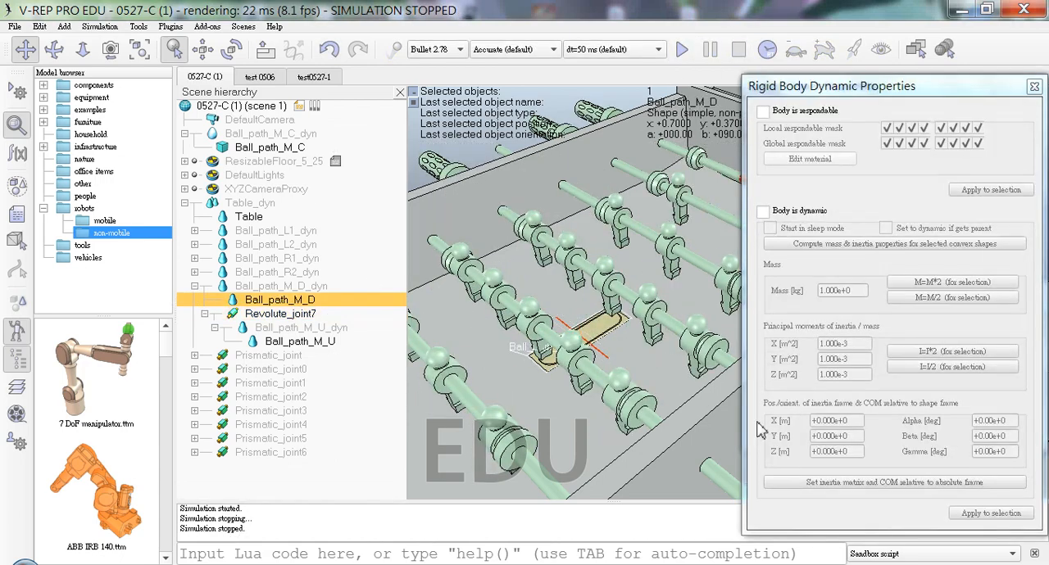
left_click(317, 287)
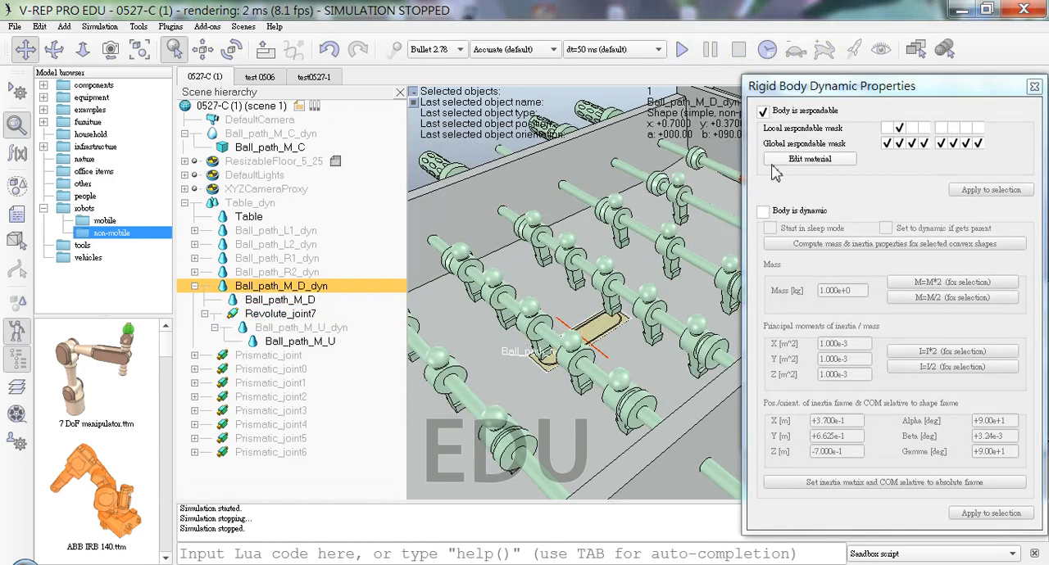
left_click(325, 343)
left_click(304, 330)
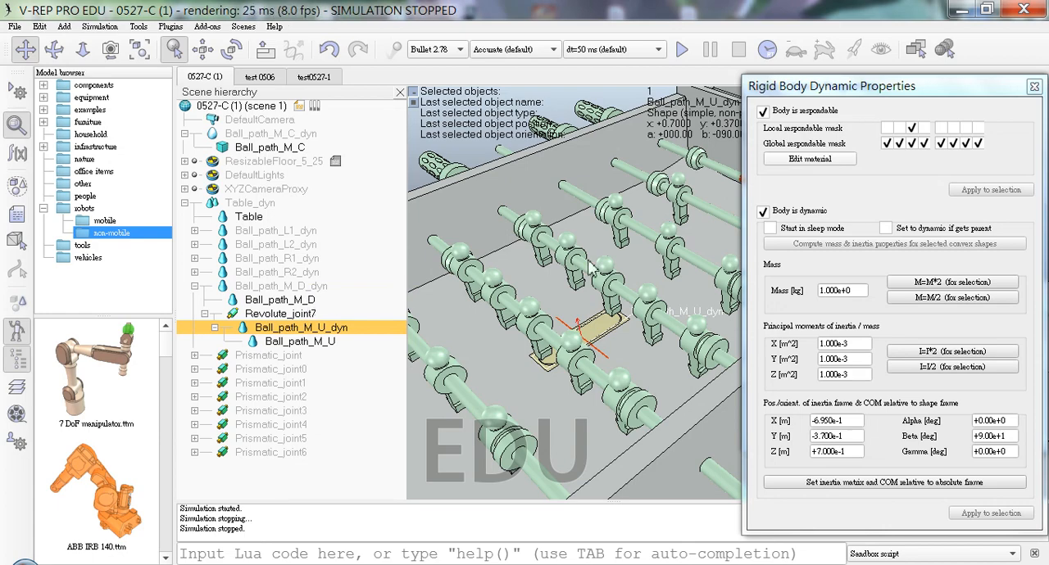
left_click(899, 129)
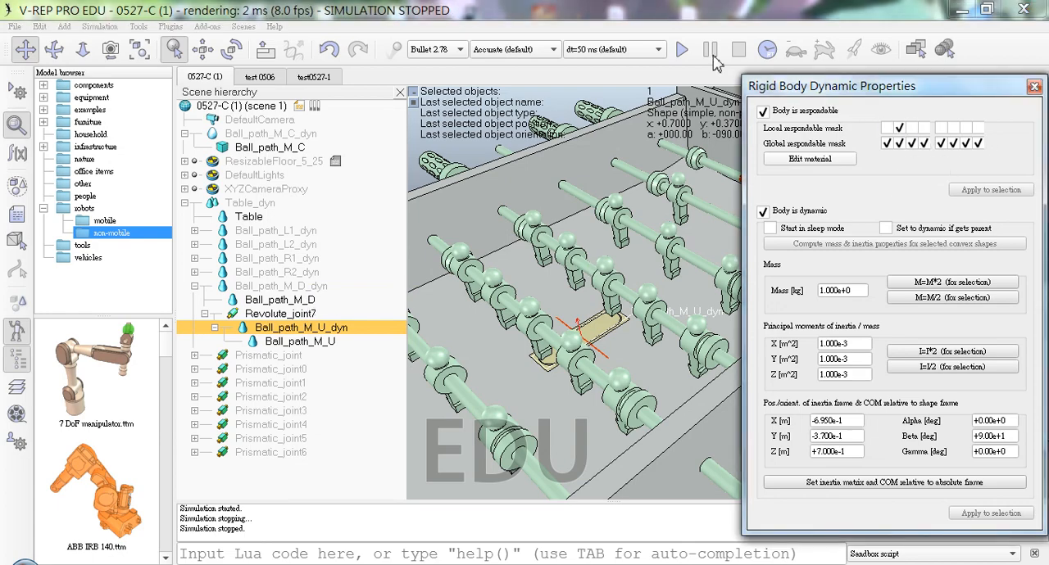
Step: Test the matching respondable masks in a simulation run, examining the upper ball path part from several angles, and stop it
left_click(681, 50)
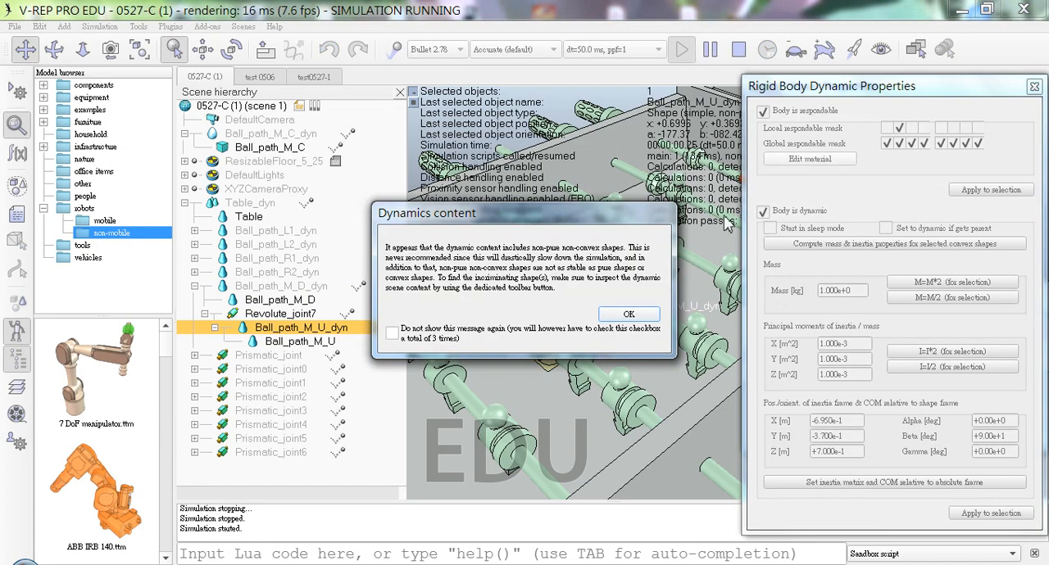
left_click(628, 314)
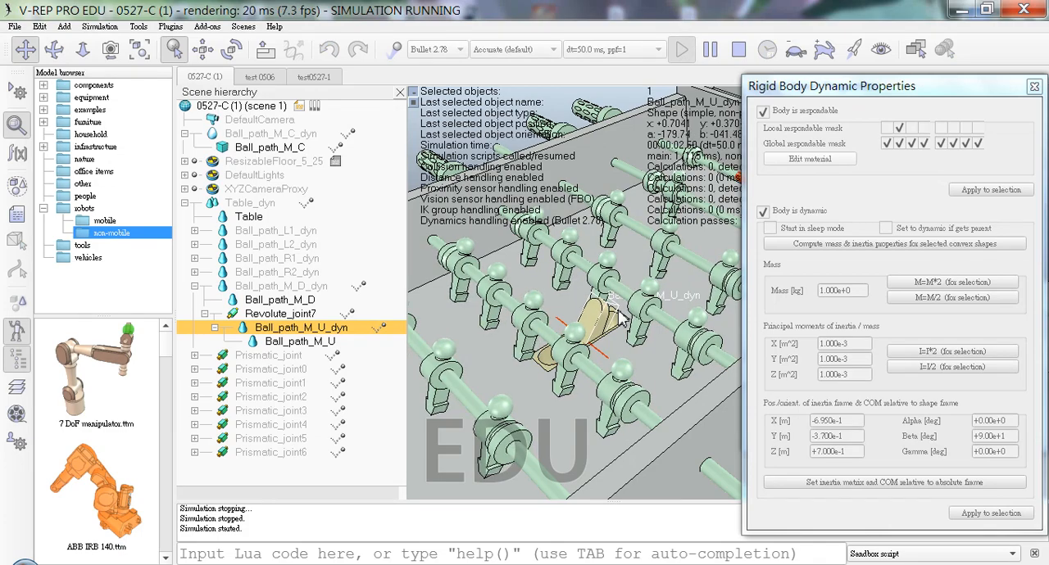
middle_click_drag(571, 326, 656, 363)
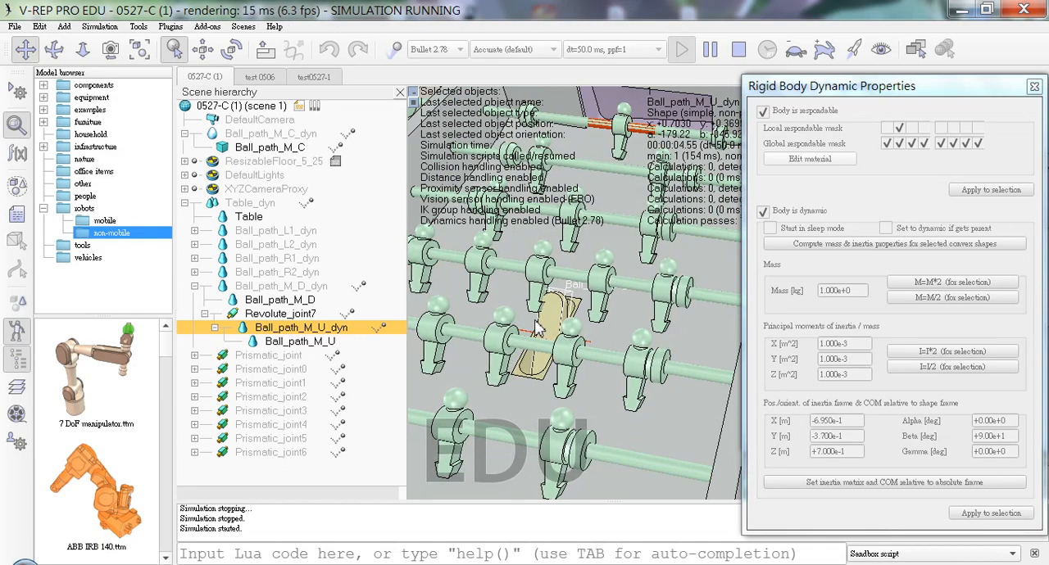
middle_click_drag(599, 338, 594, 357)
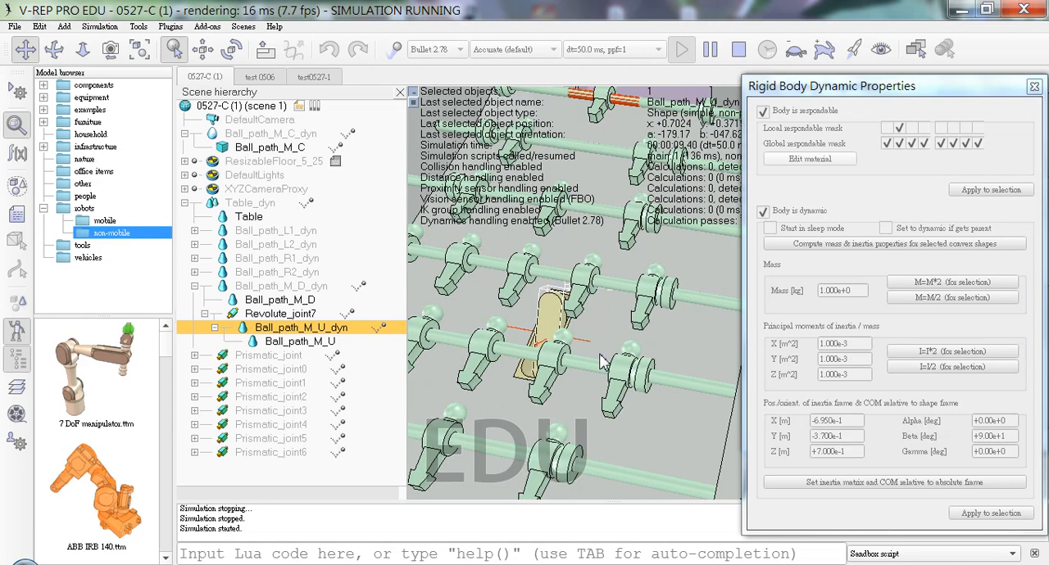
left_click(738, 50)
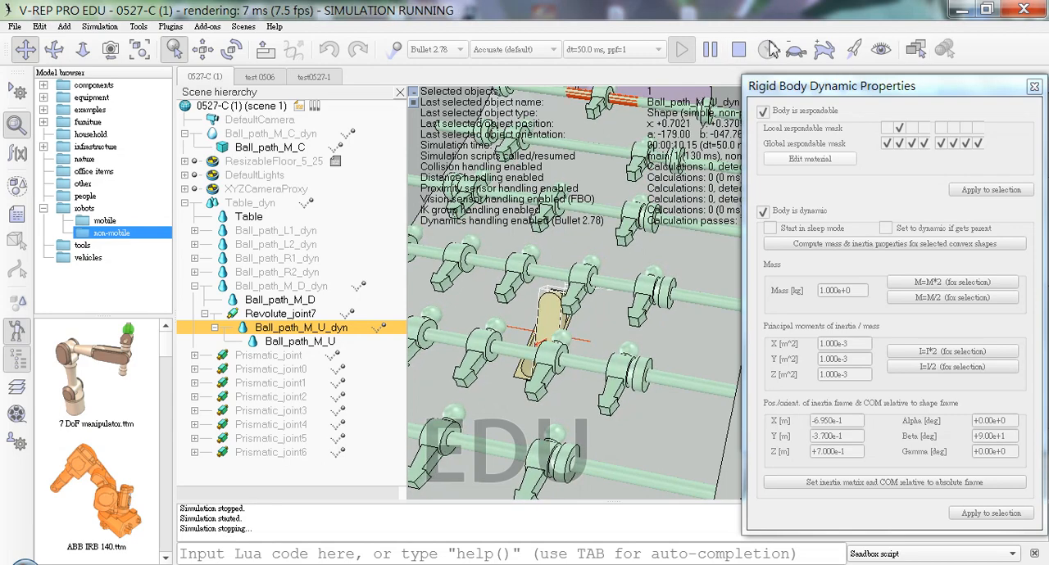
Step: Examine the Prismatic_joint branch's structure and the properties of its Revolute_joint and cylinder_R2, comparing them with Revolute_joint7
left_click(195, 356)
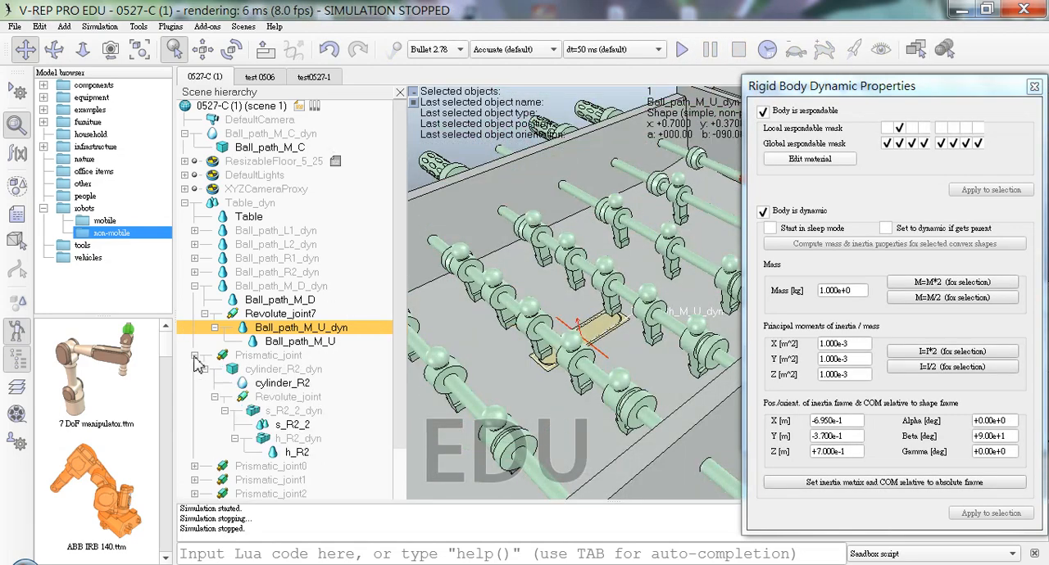
left_click(301, 399)
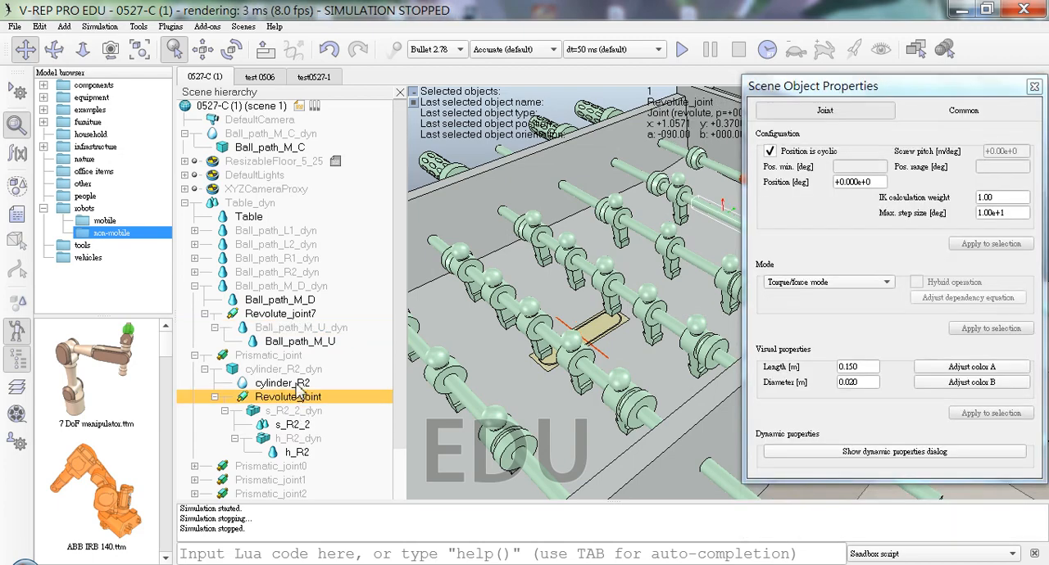
left_click(297, 386)
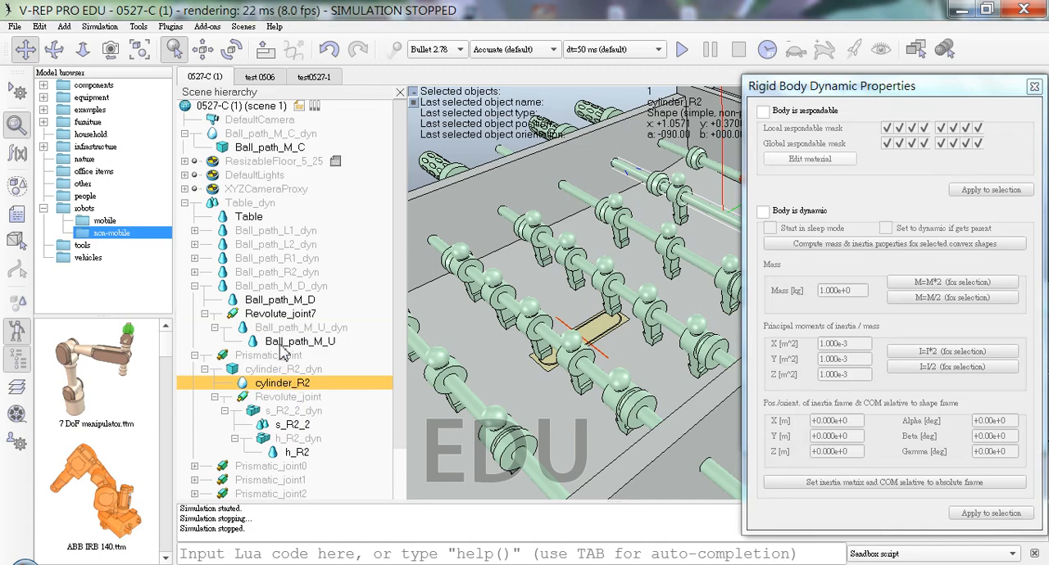
left_click(283, 314)
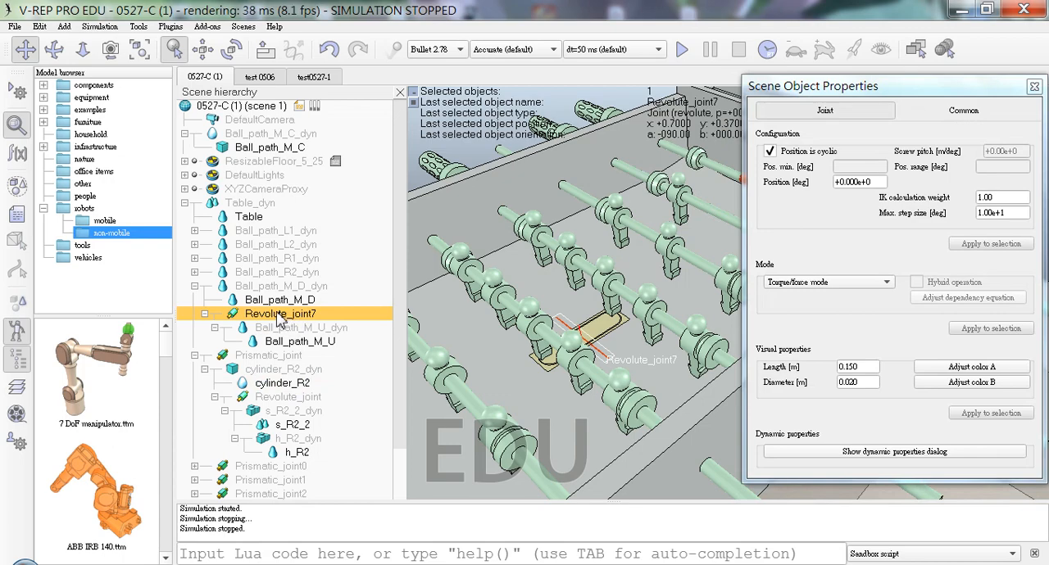
Step: Make Revolute_joint7 with its children a child of Ball_path_M_C_dyn, and parent Ball_path_M_C_dyn to Ball_path_M_D_dyn
left_click_drag(280, 318, 327, 305)
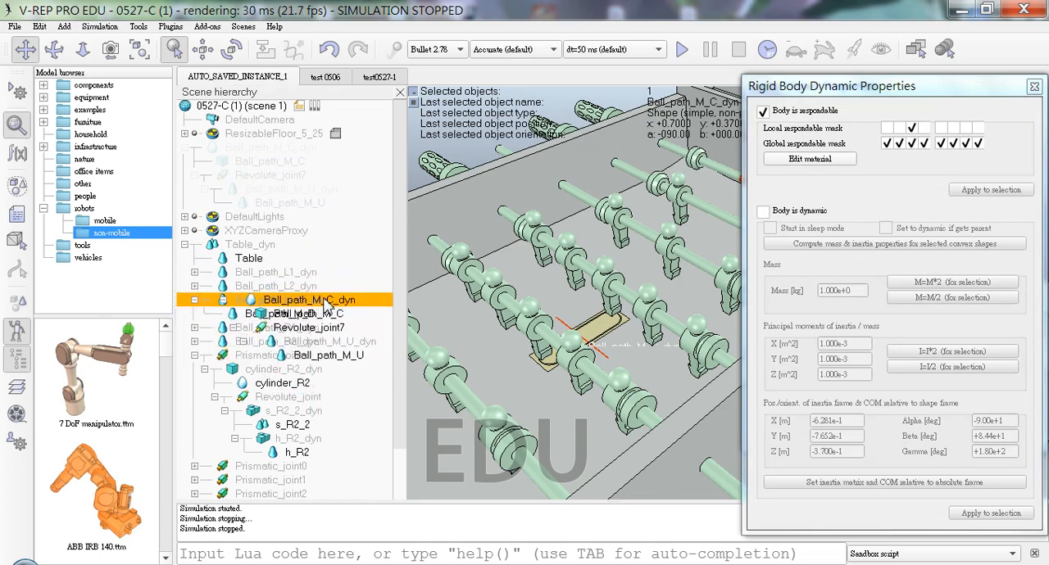
left_click_drag(326, 301, 324, 301)
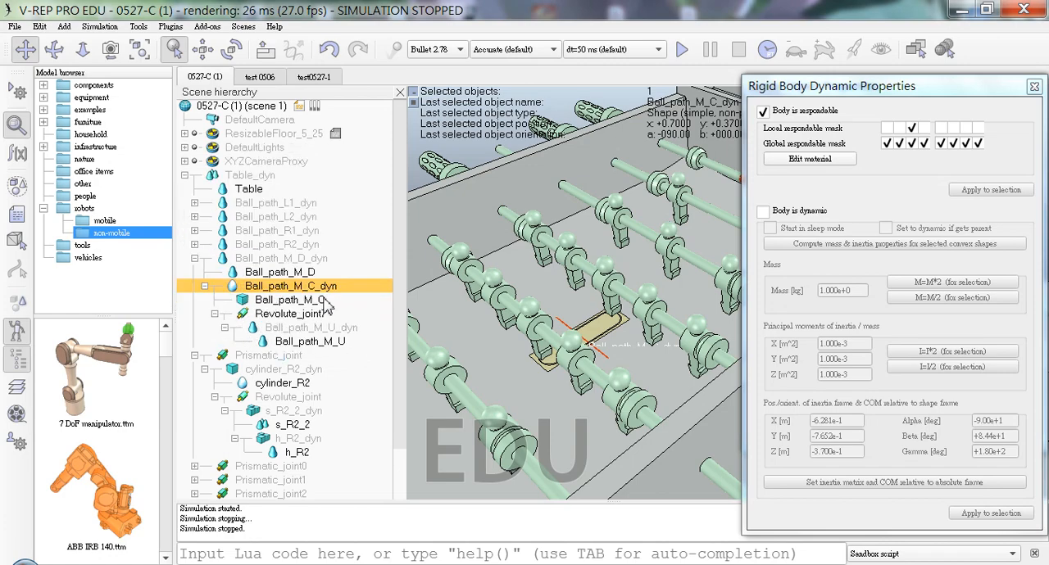
left_click(195, 356)
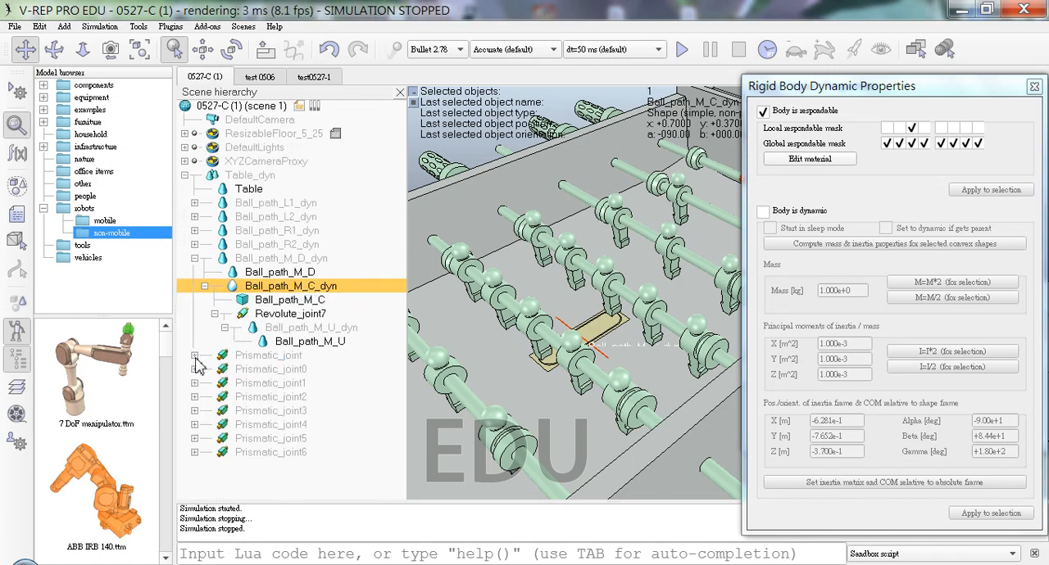
Step: Test the ball path hierarchy with Ball_path_M_C_dyn between the lower part and Revolute_joint7 in a simulation run, and stop it
left_click(682, 49)
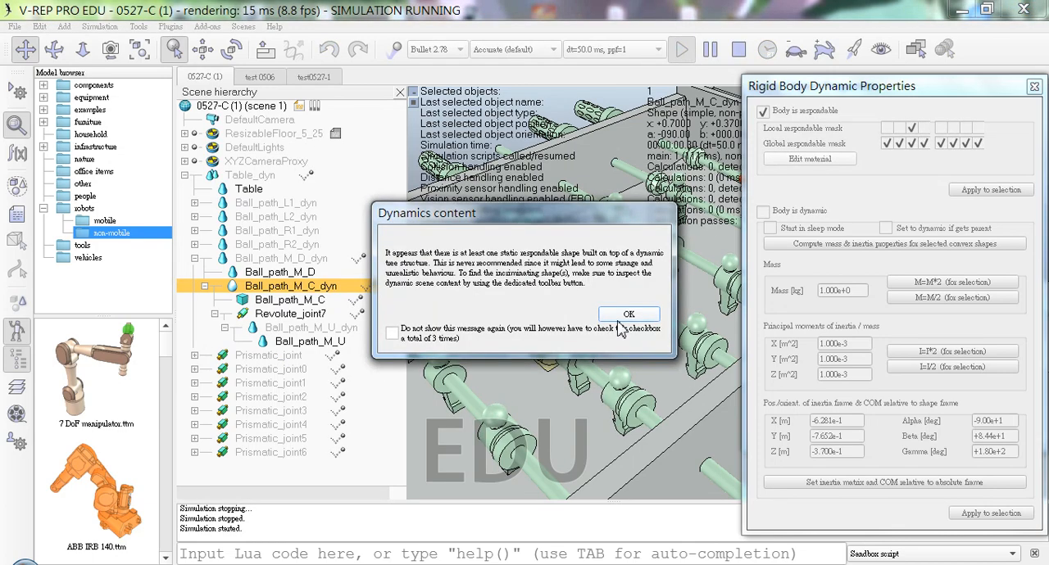
left_click(619, 321)
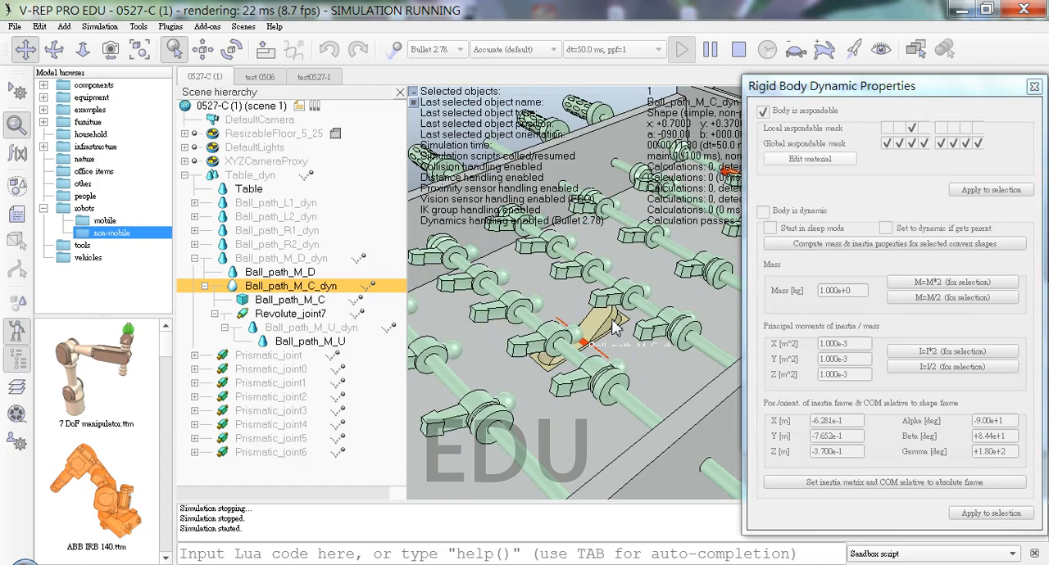
left_click(738, 49)
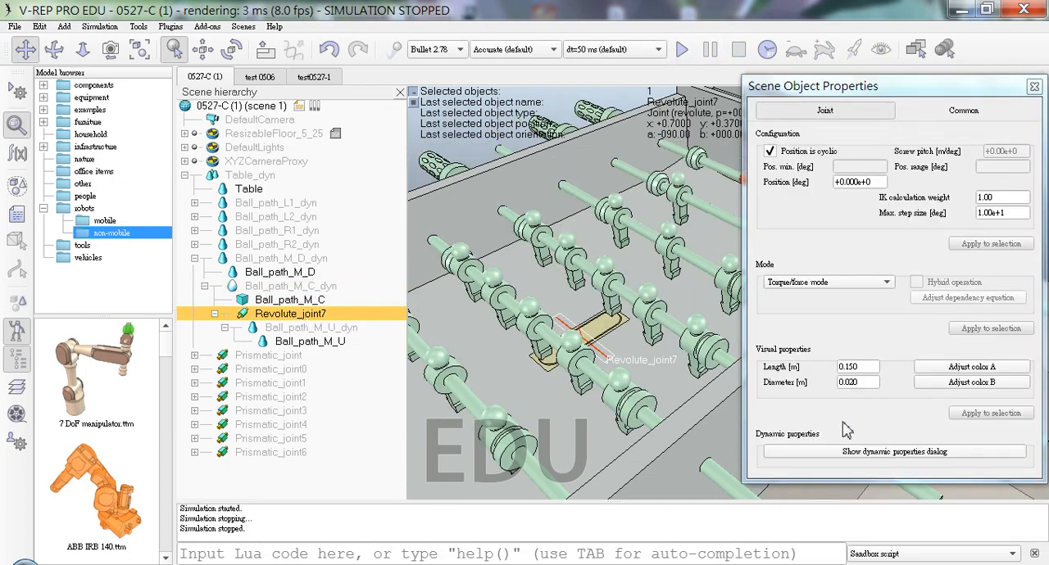
Step: Set the motor target velocity of Revolute_joint7 to 100 deg/s
left_click(848, 451)
left_click_drag(937, 143, 787, 164)
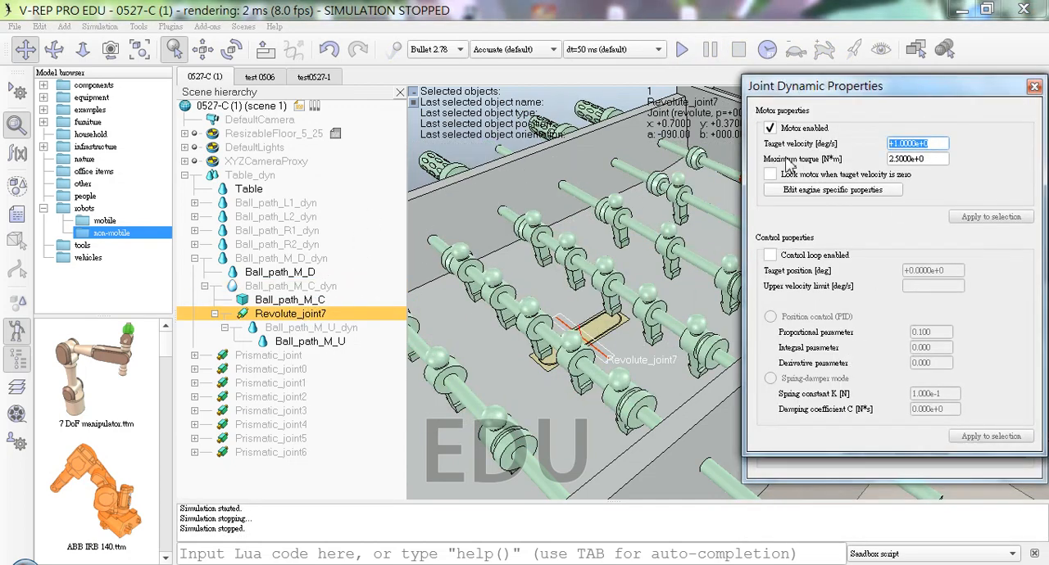
type("100")
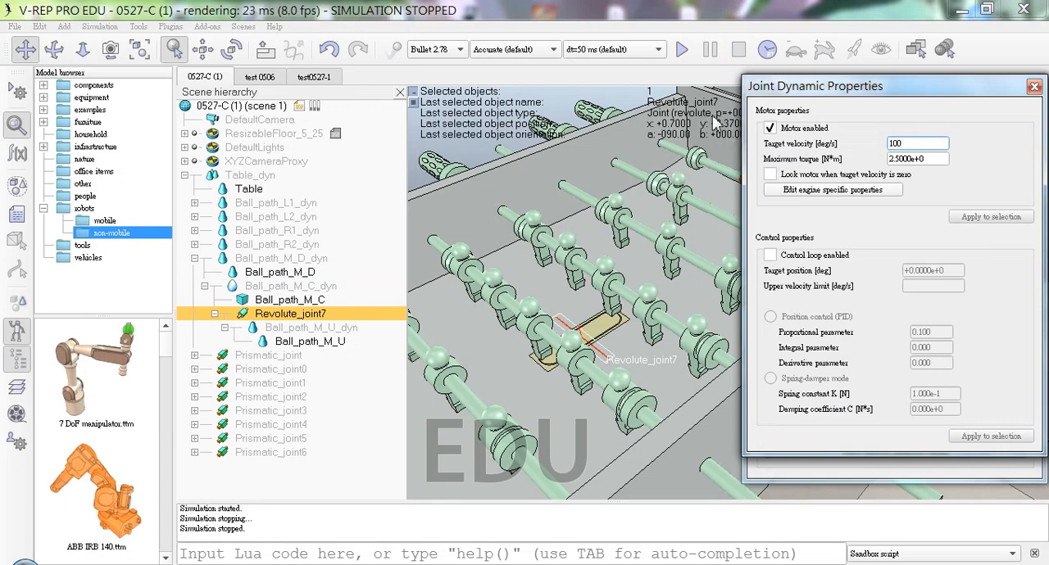
Step: Test Revolute_joint7 at its new target velocity in a simulation run past the dynamics warning, and stop it
left_click(682, 50)
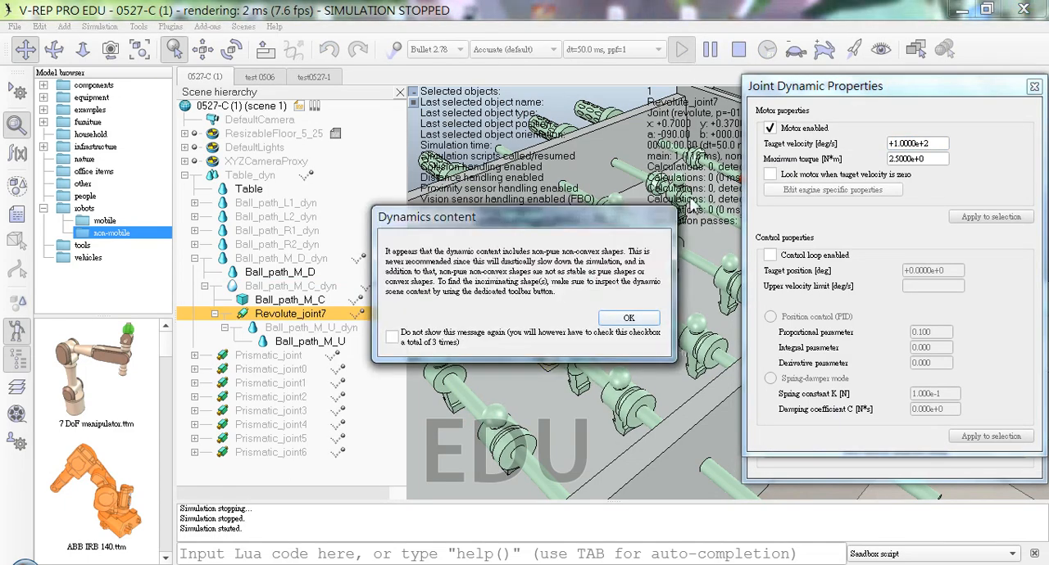
left_click(636, 322)
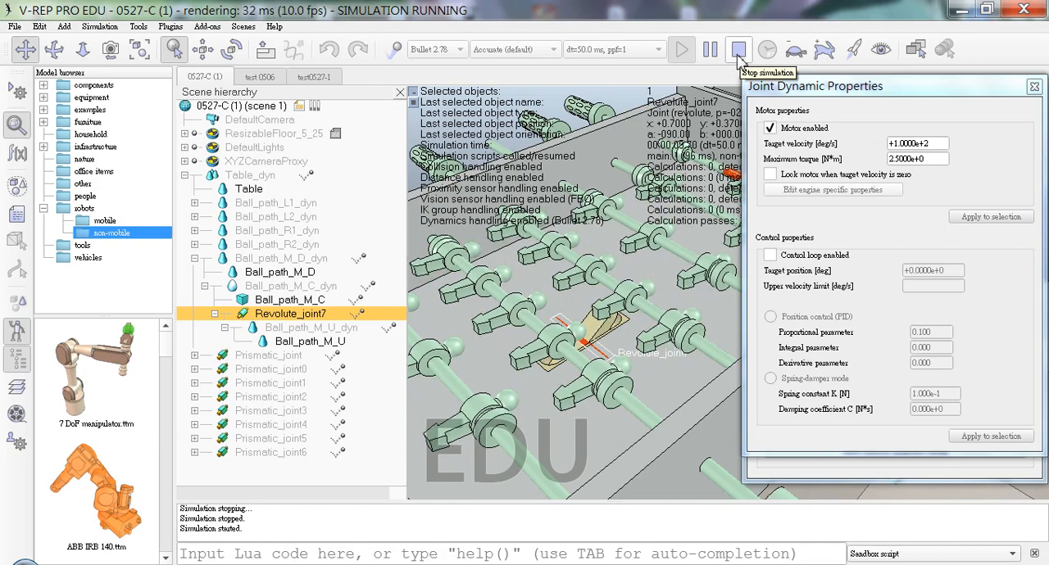
left_click(738, 51)
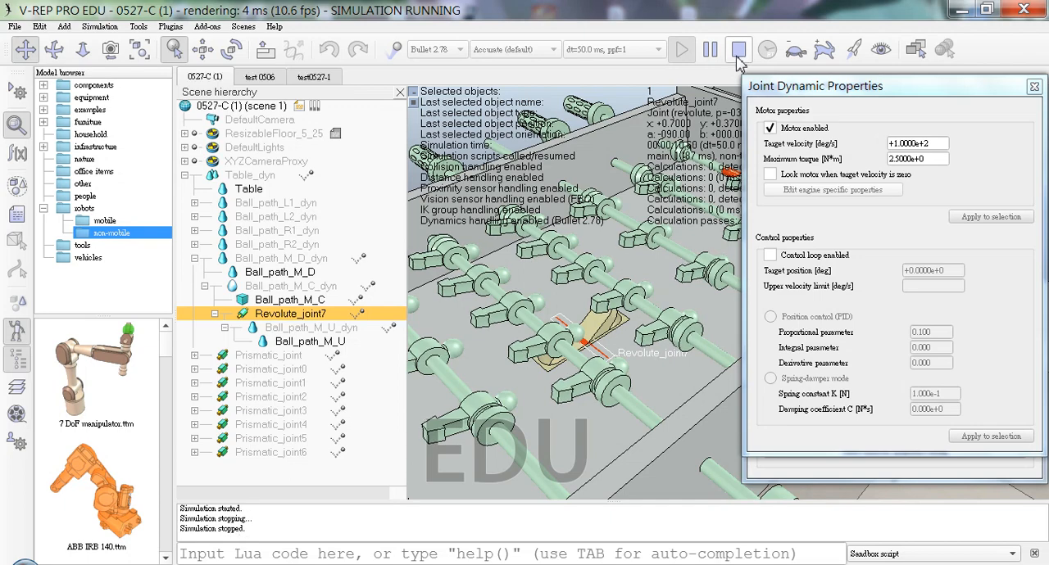
Step: Enable the last two bits of Ball_path_M_U_dyn's local respondable mask in addition to the second bit
left_click(305, 327)
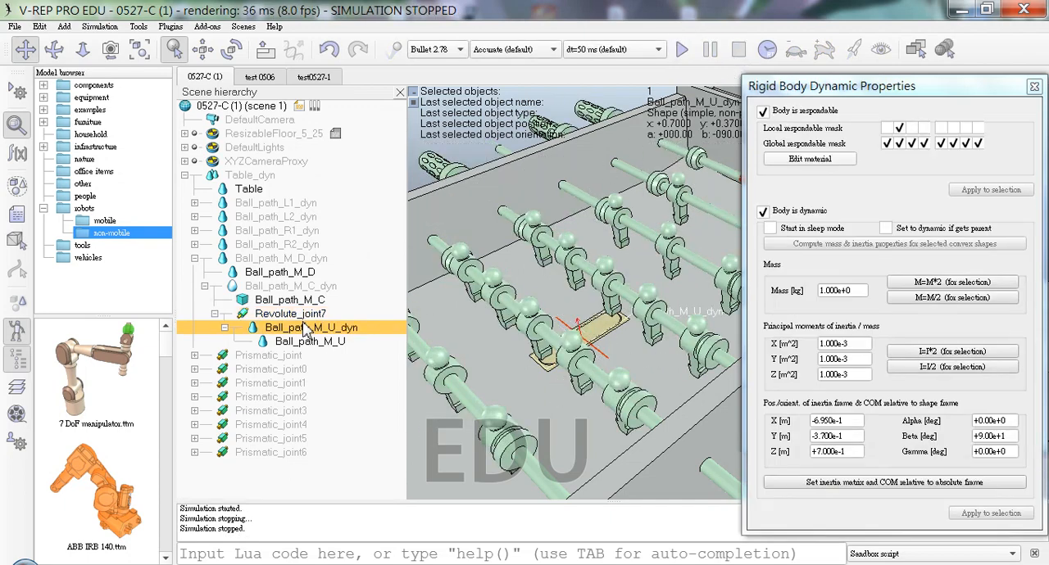
left_click(965, 128)
left_click(978, 127)
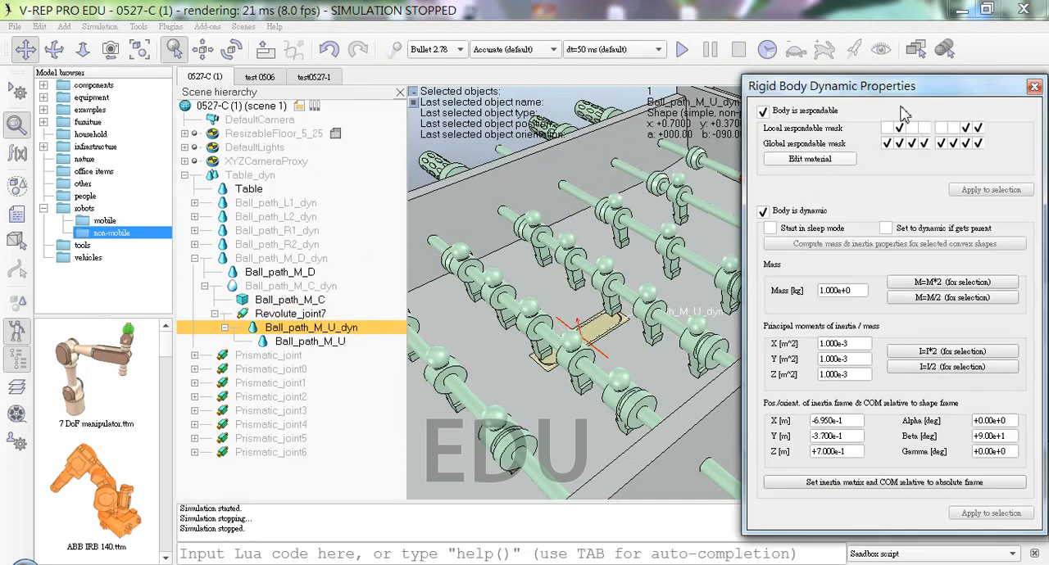
Step: Test Ball_path_M_U_dyn's extended local respondable mask in a simulation run, dismissing the dynamics warning
left_click(682, 50)
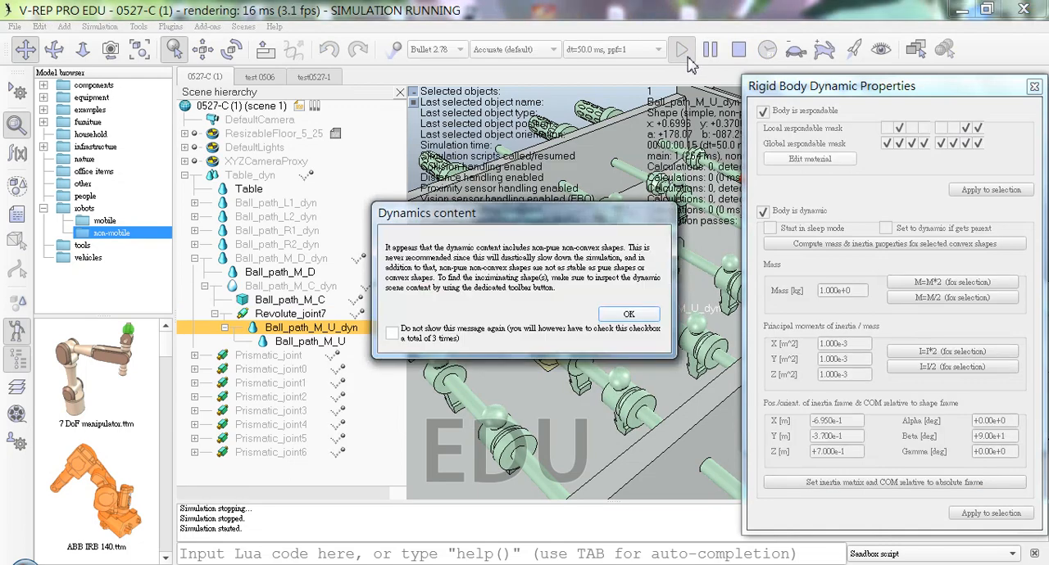
left_click(632, 316)
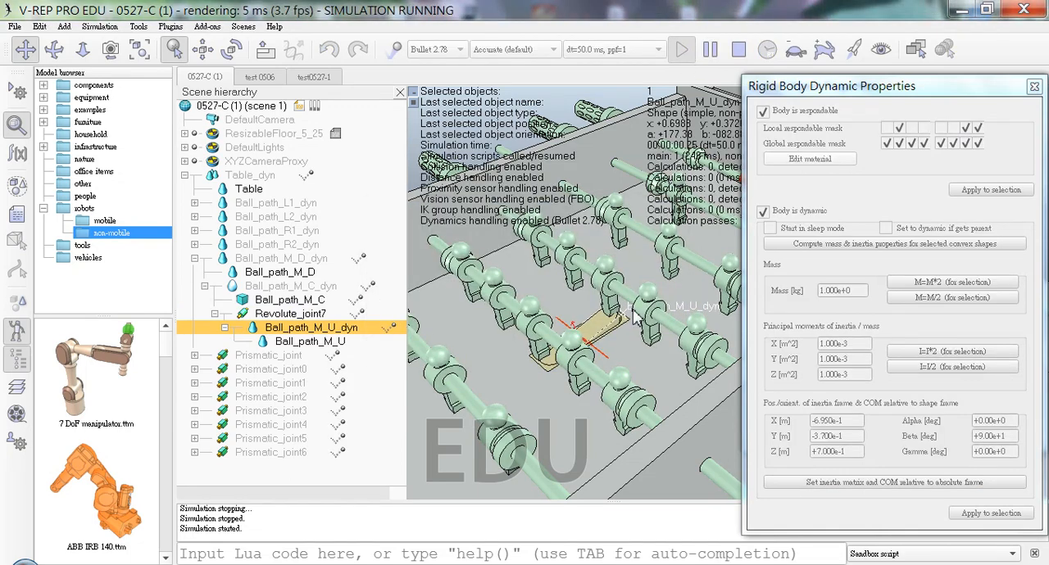
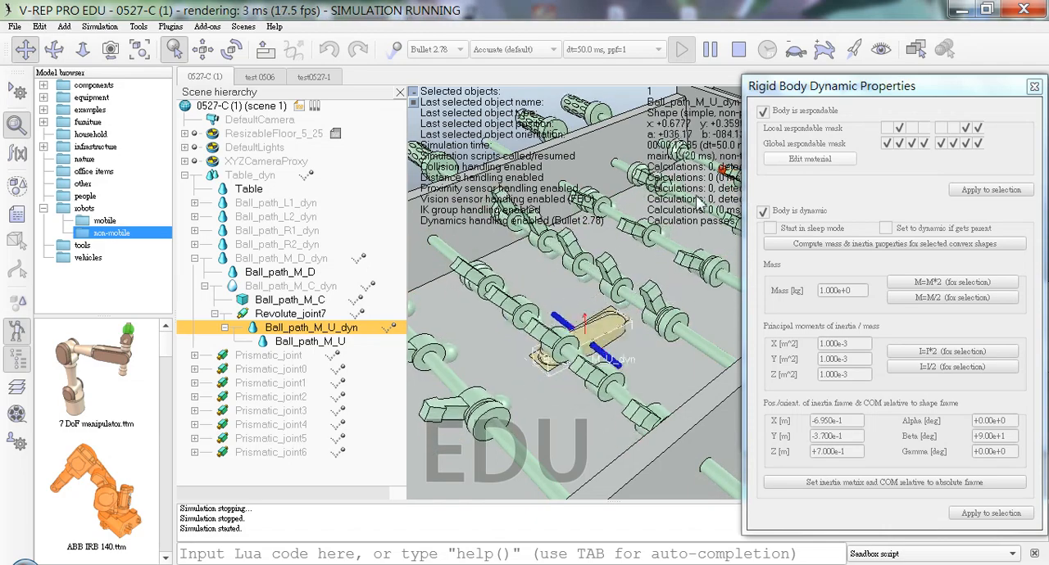
Step: Try a simulation run with Ball_path_M_U_dyn set as non-dynamic, and make the body dynamic again
left_click(738, 49)
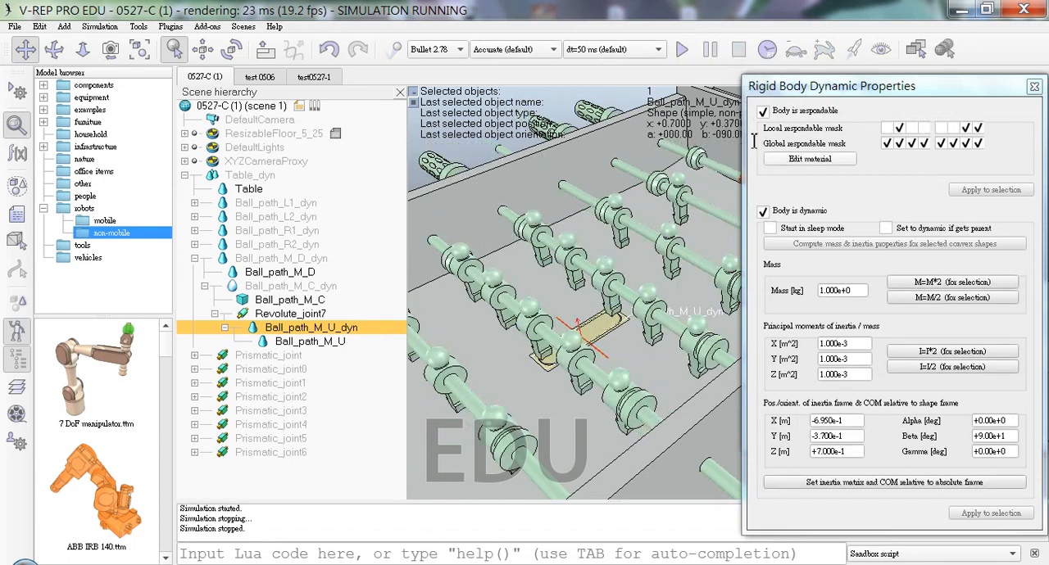
left_click(765, 212)
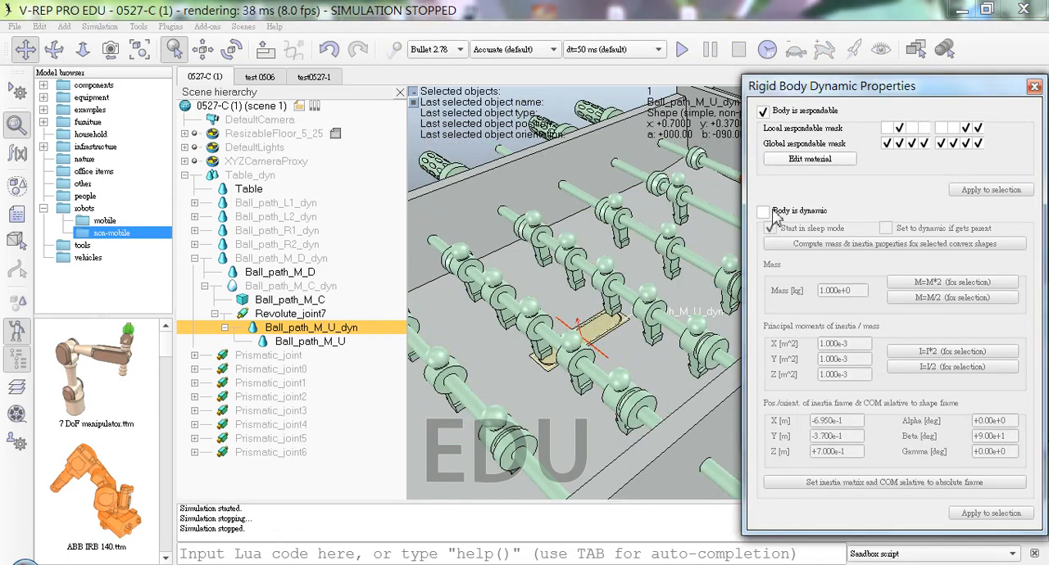
left_click(684, 50)
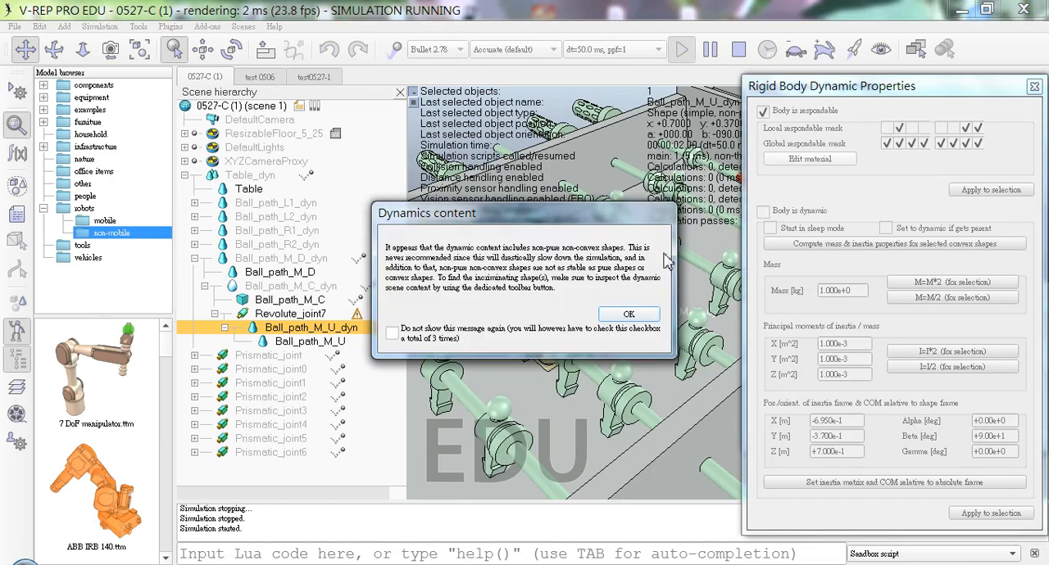
left_click(629, 313)
left_click(628, 323)
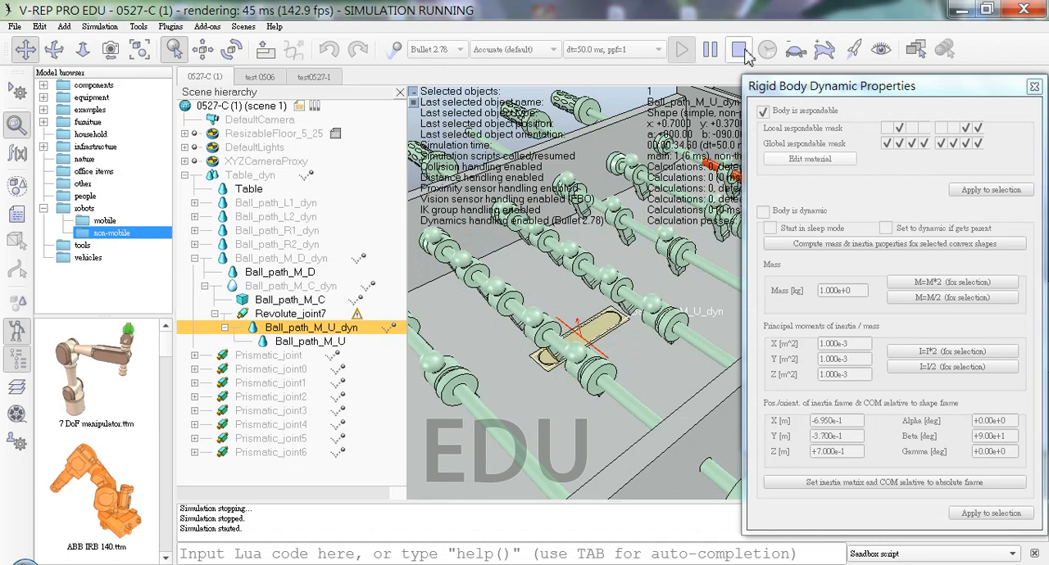
left_click(779, 215)
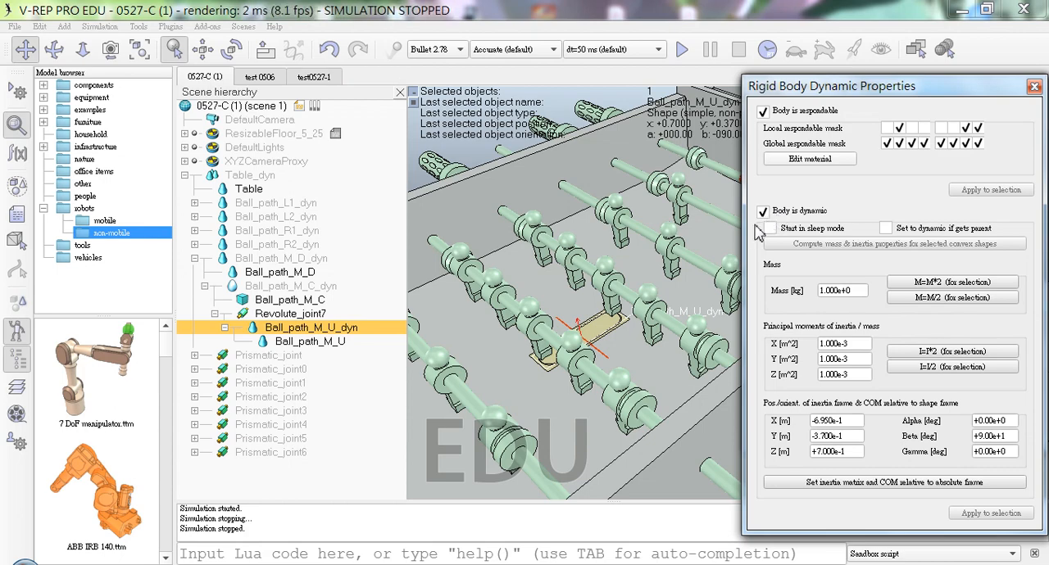
Step: Set the motor target velocity of Revolute_joint7 to 0.0001 deg/s
left_click(357, 313)
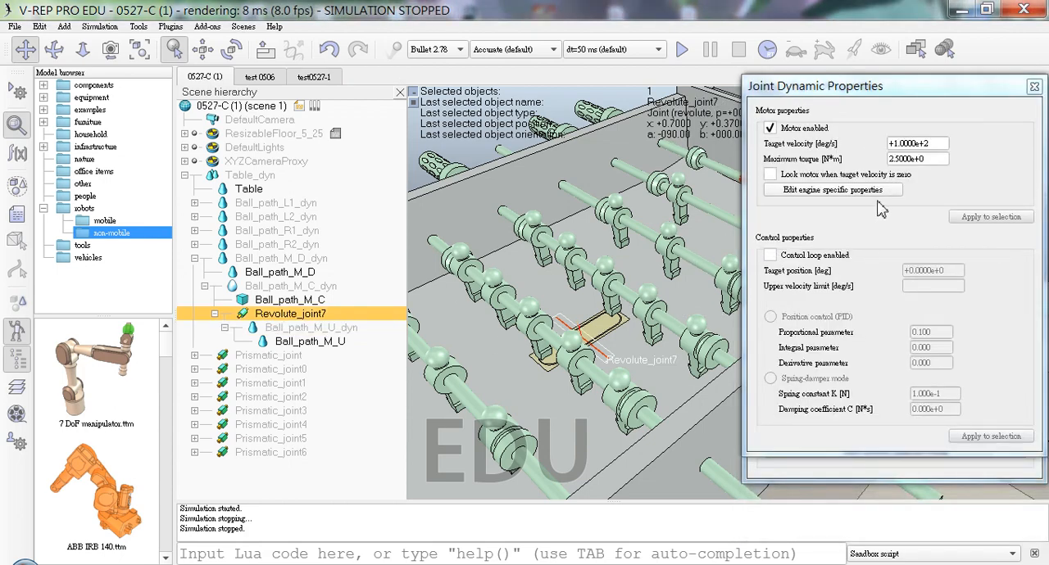
left_click_drag(942, 142, 659, 179)
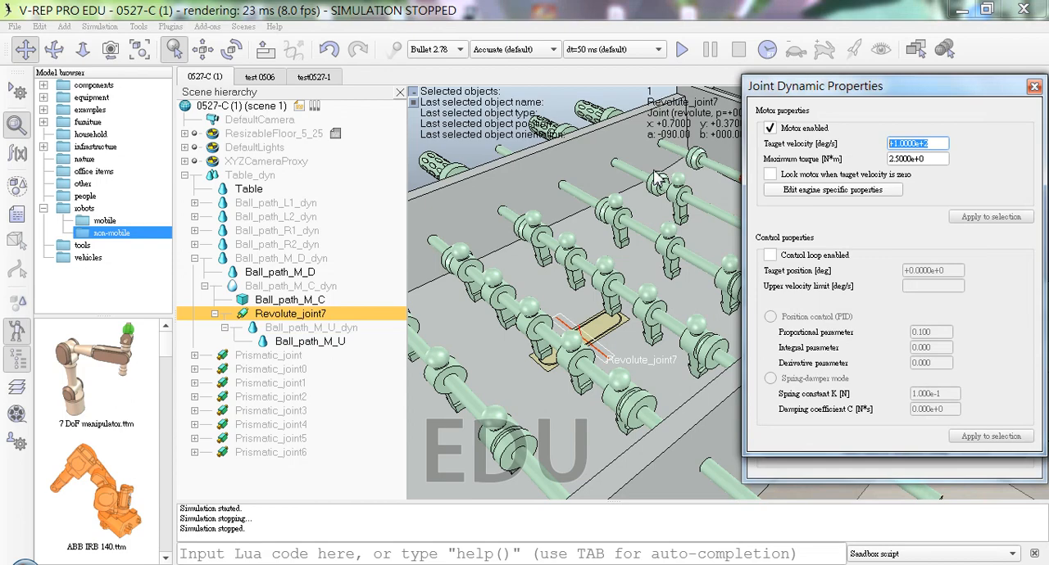
type("0.000")
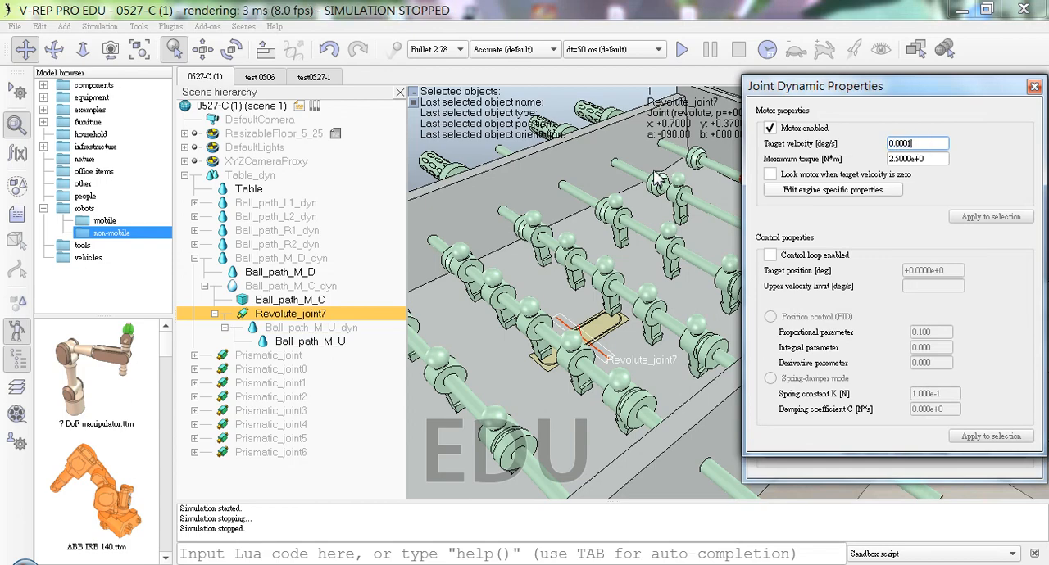
type("1")
key("Return")
Step: Test Revolute_joint7 at the 0.0001 deg/s target velocity in a simulation run past the dynamics warning, and stop it
left_click(681, 50)
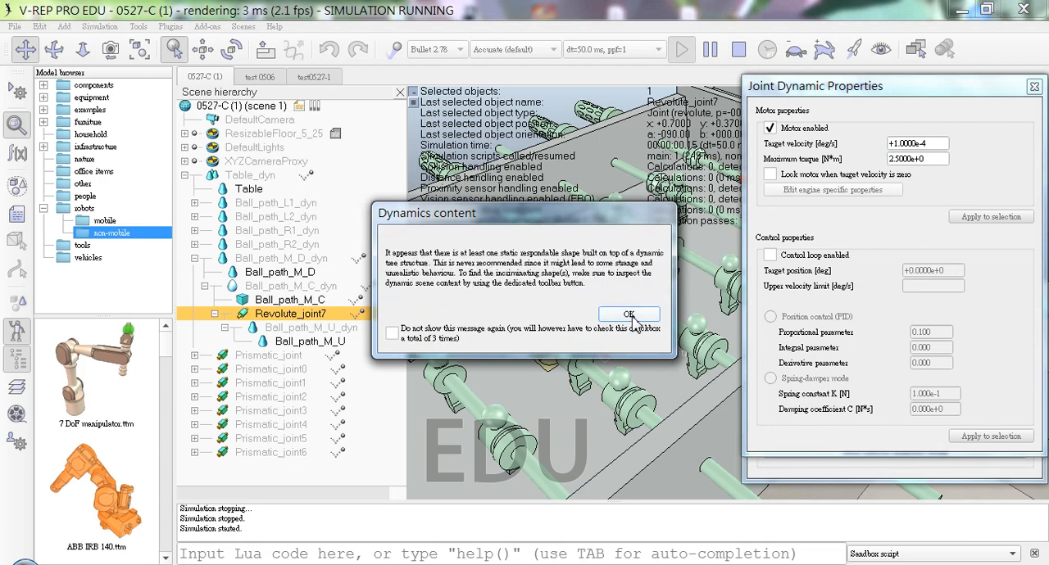
left_click(628, 315)
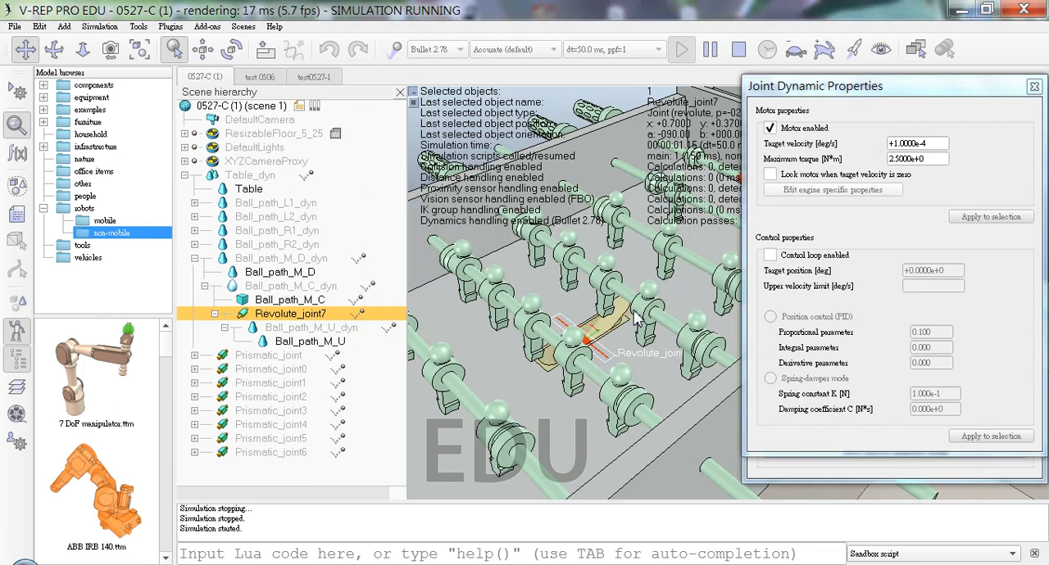
left_click(738, 49)
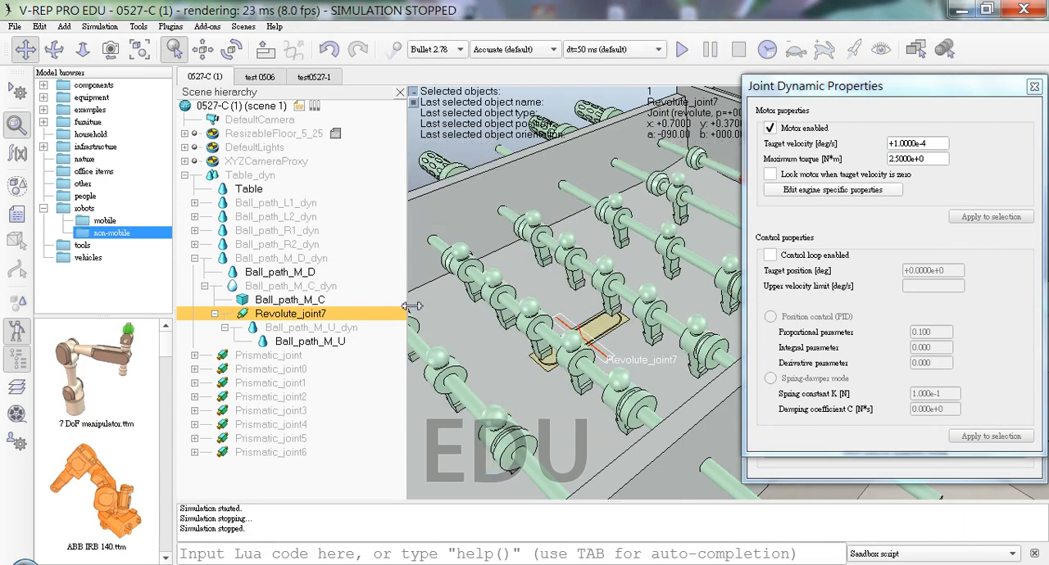
Step: Set Ball_path_M_U_dyn's local respondable mask to the third bit only, disabling the second bit and the last two bits
left_click(1034, 86)
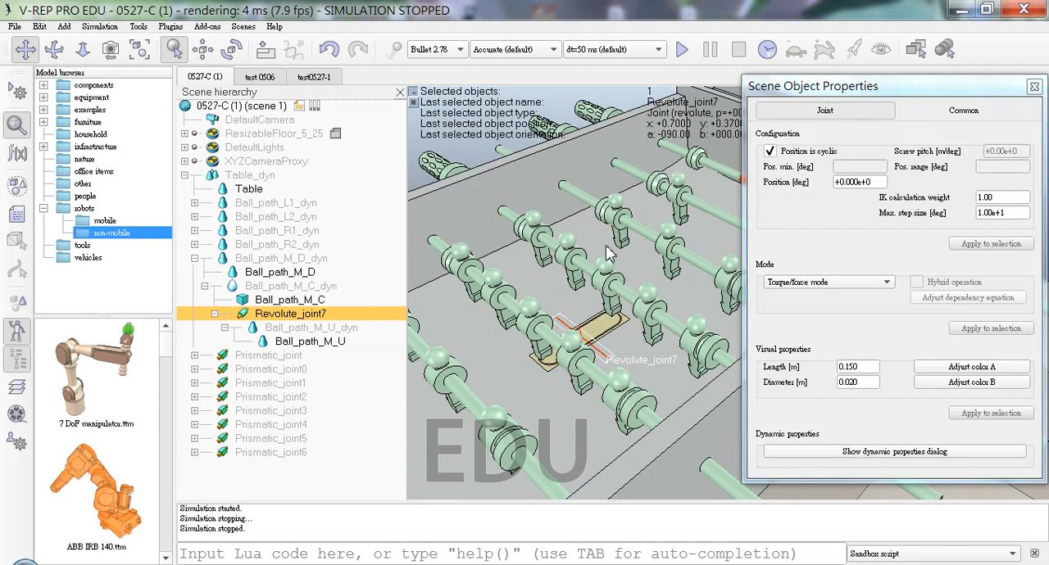
left_click(322, 328)
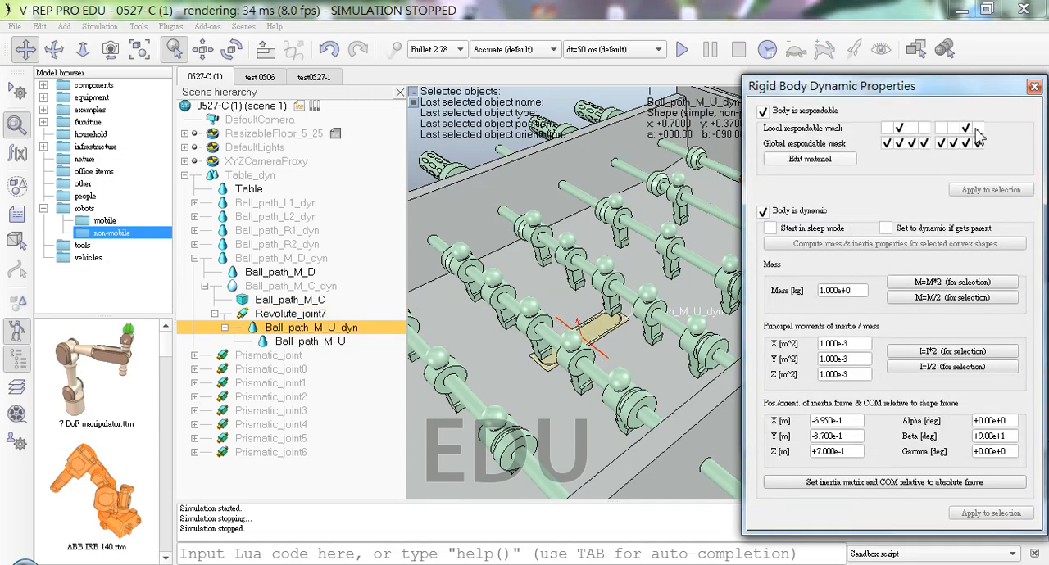
left_click(911, 128)
left_click(899, 128)
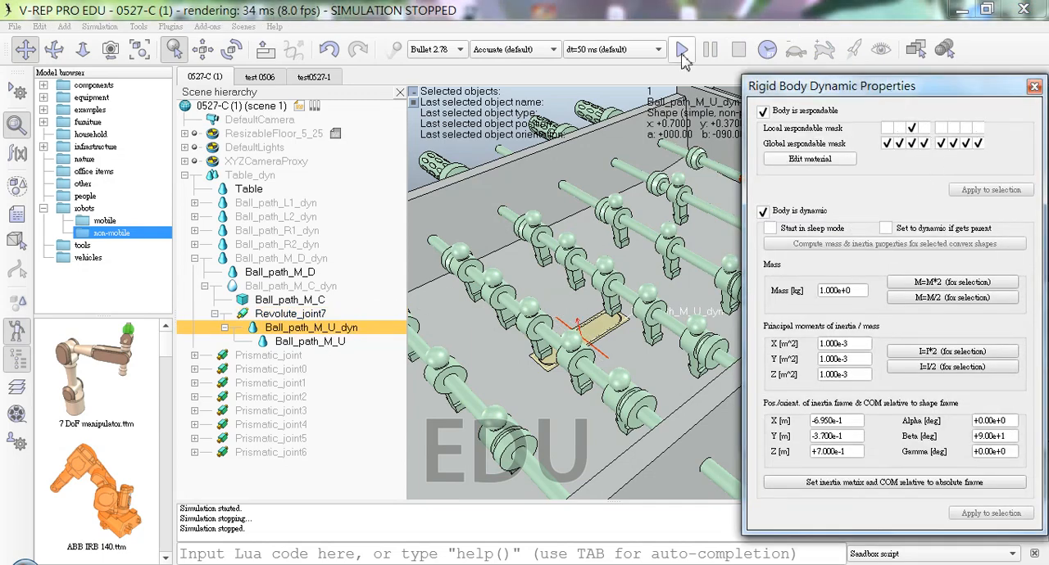
Step: Test Ball_path_M_U_dyn's third-bit respondable mask in a simulation run, dismissing the dynamics warning
left_click(681, 51)
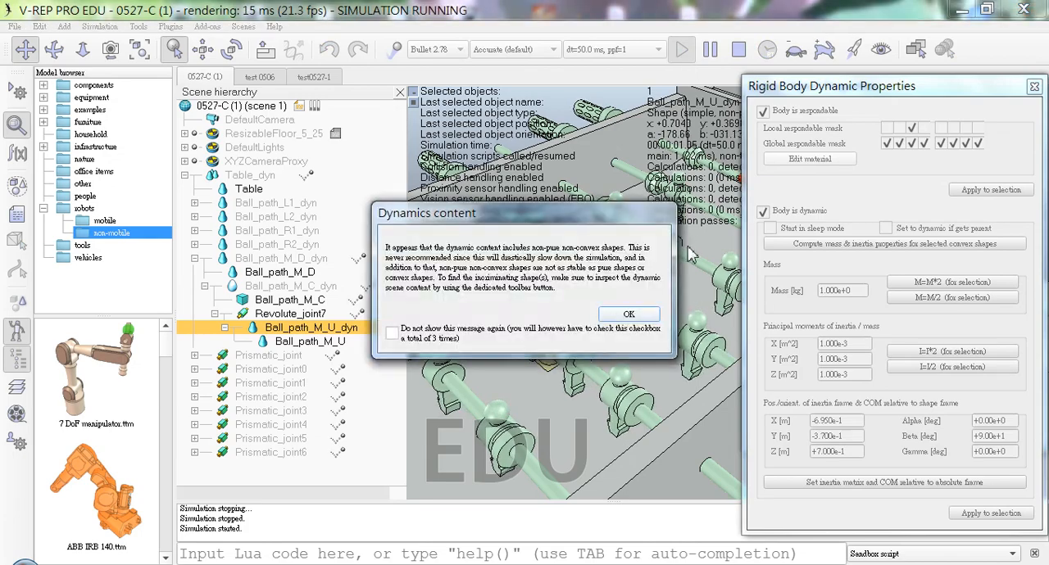
left_click(629, 316)
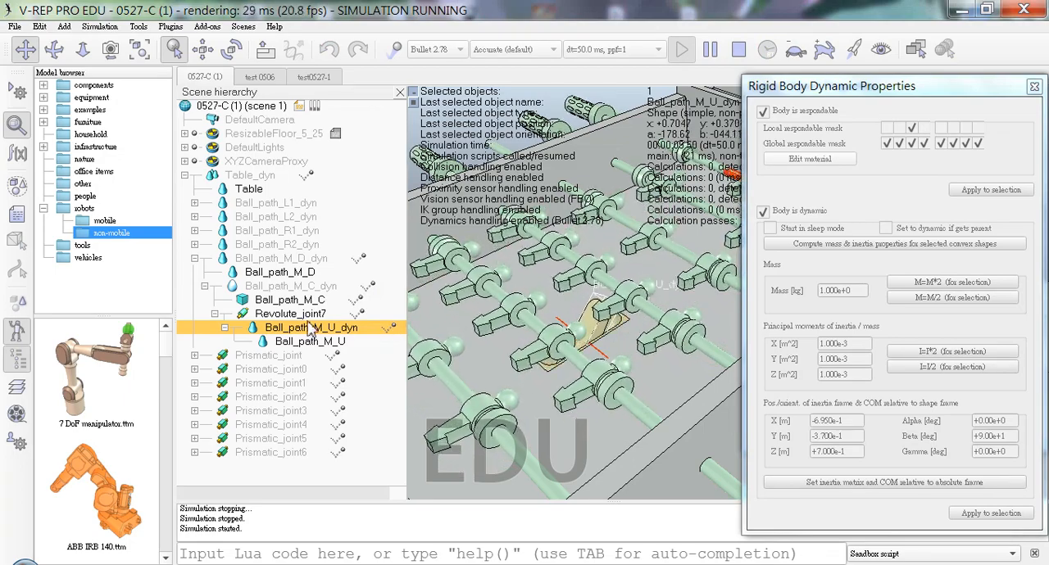
Step: Try a target velocity of -0.0001 deg/s on Revolute_joint7 during the running simulation, and stop the simulation
left_click(355, 314)
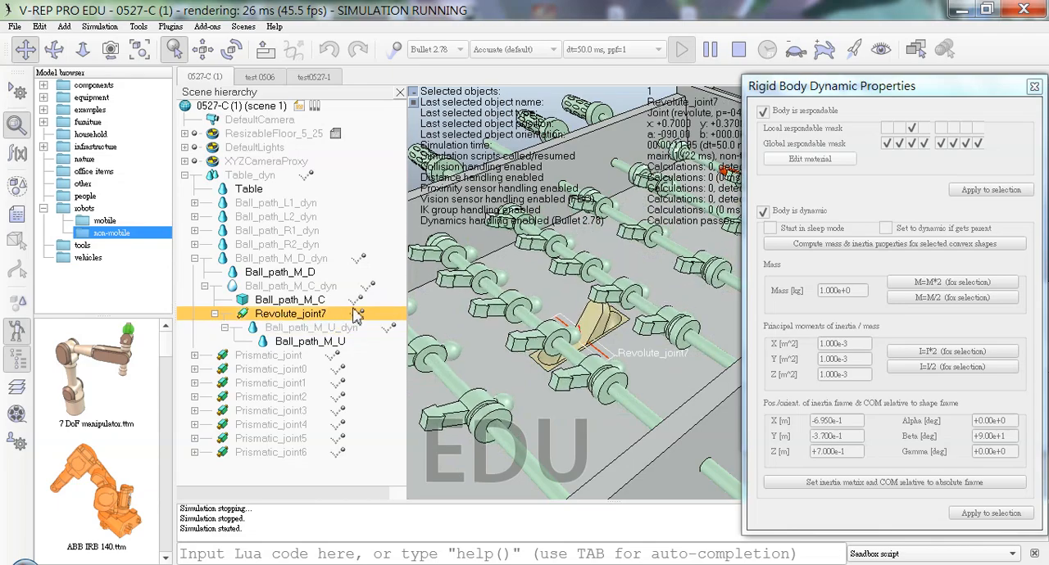
left_click(832, 537)
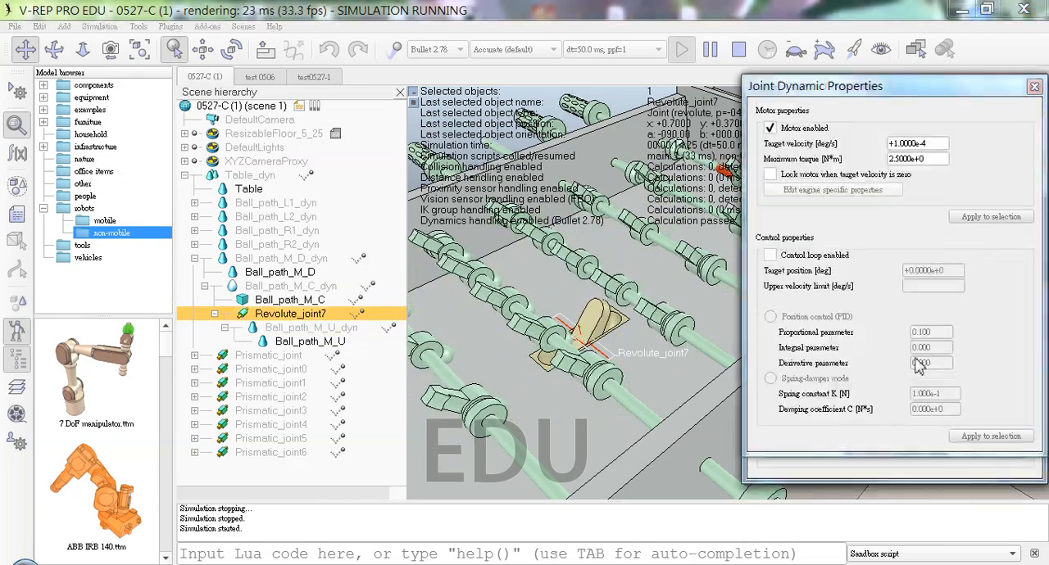
left_click(933, 143)
type("-")
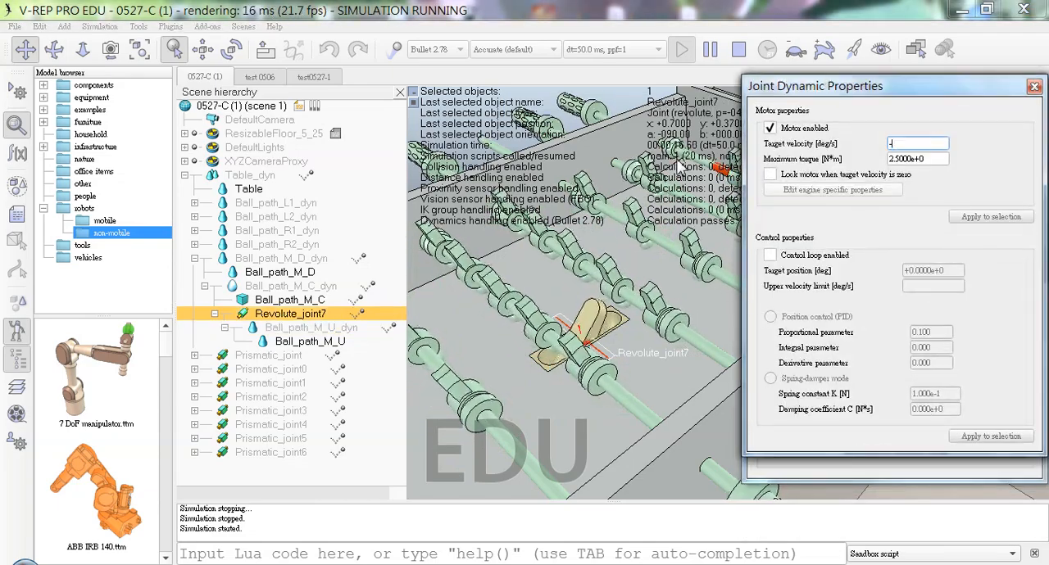
type("0.0001")
key("Return")
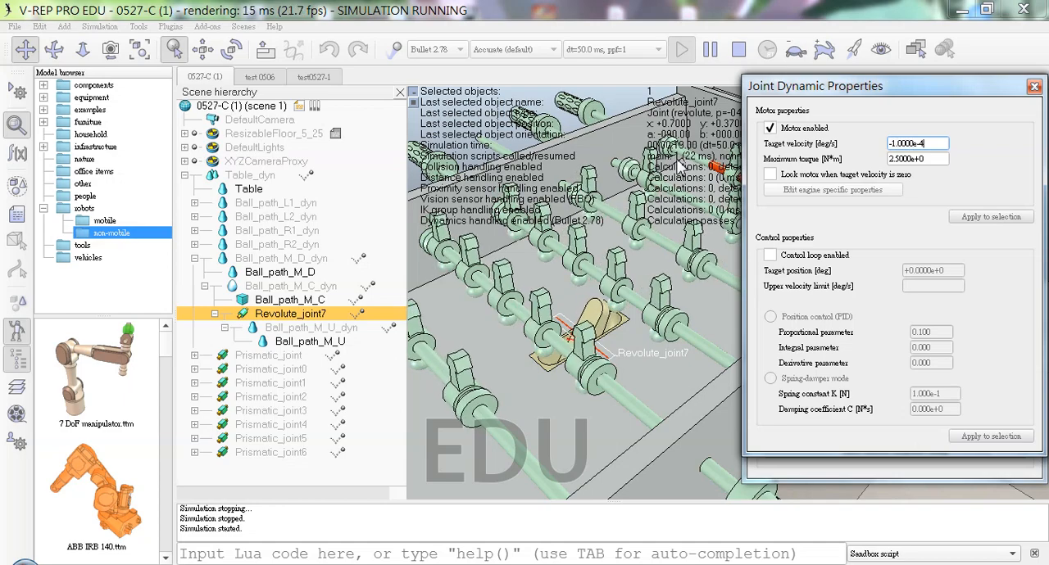
left_click(738, 49)
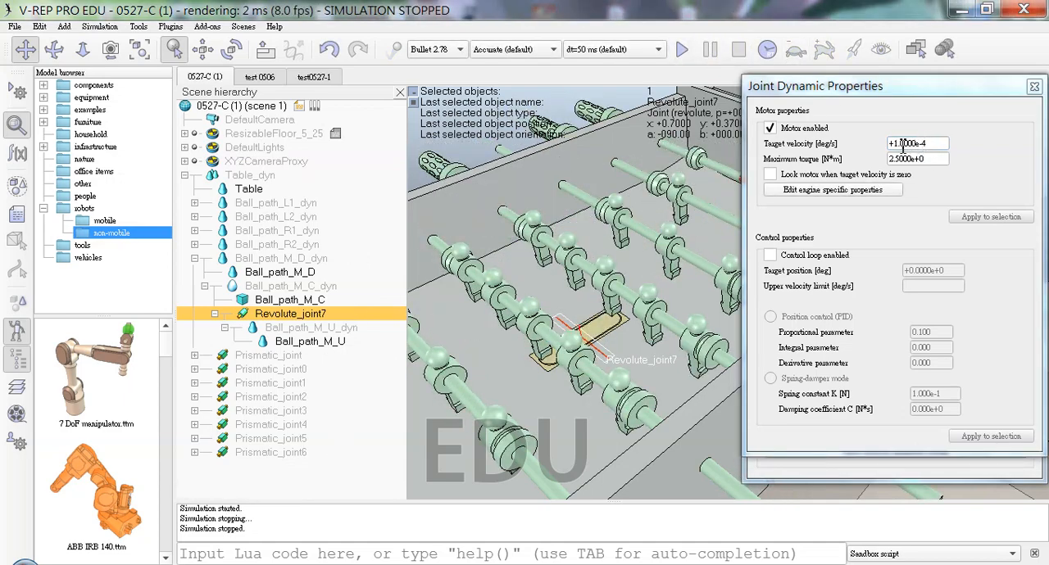
Step: Reverse Revolute_joint7's motor by setting its target velocity to -0.0001 deg/s while the simulation is stopped
left_click(896, 145)
key("BackSpace")
type("1")
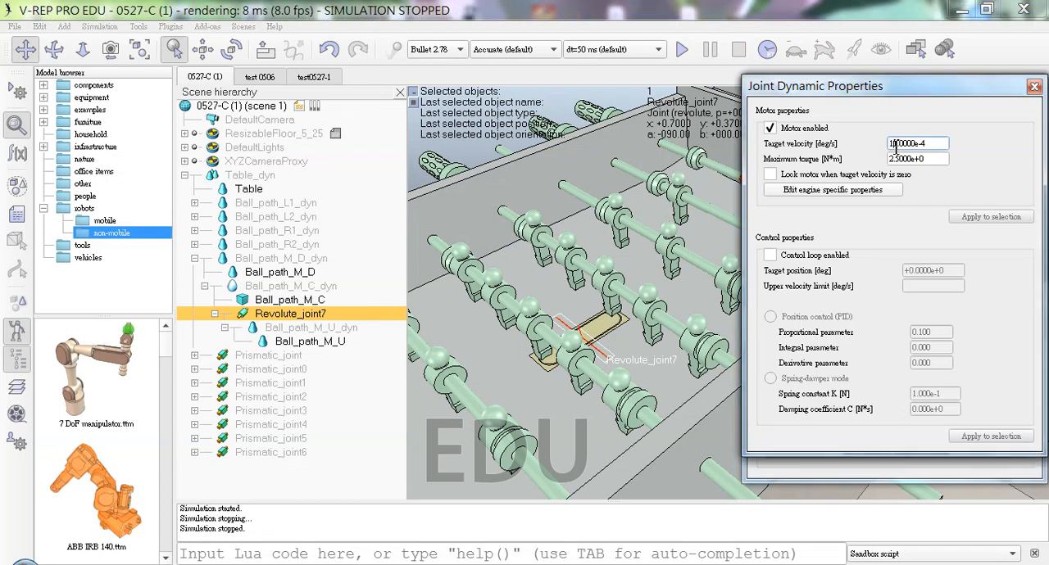
type("-")
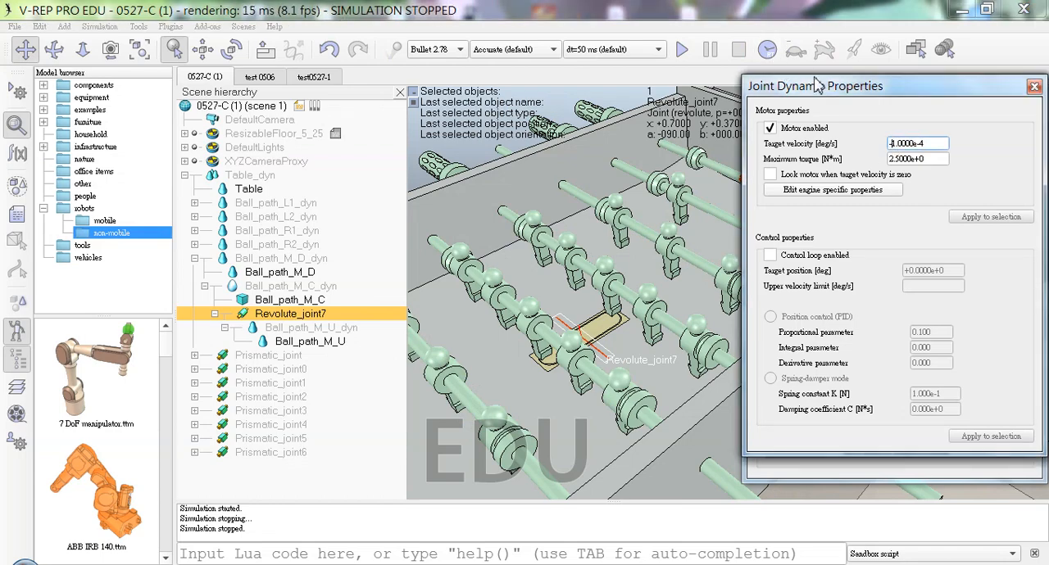
Step: Test the reversed motor of Revolute_joint7 in a simulation run, examine the paddle from several angles, close the joint's dynamic properties, and stop the run
left_click(681, 50)
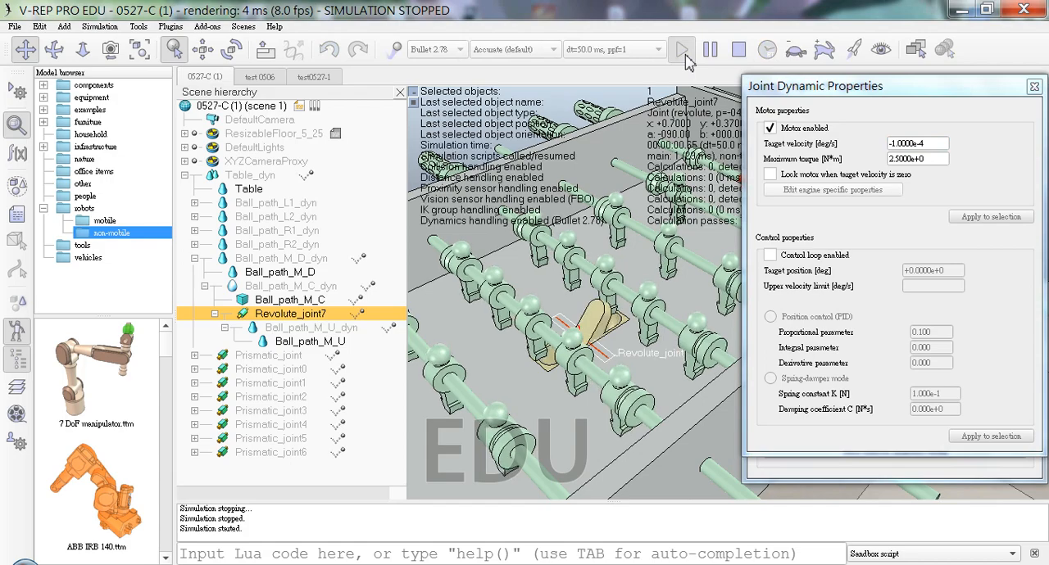
left_click(696, 312)
left_click(695, 312)
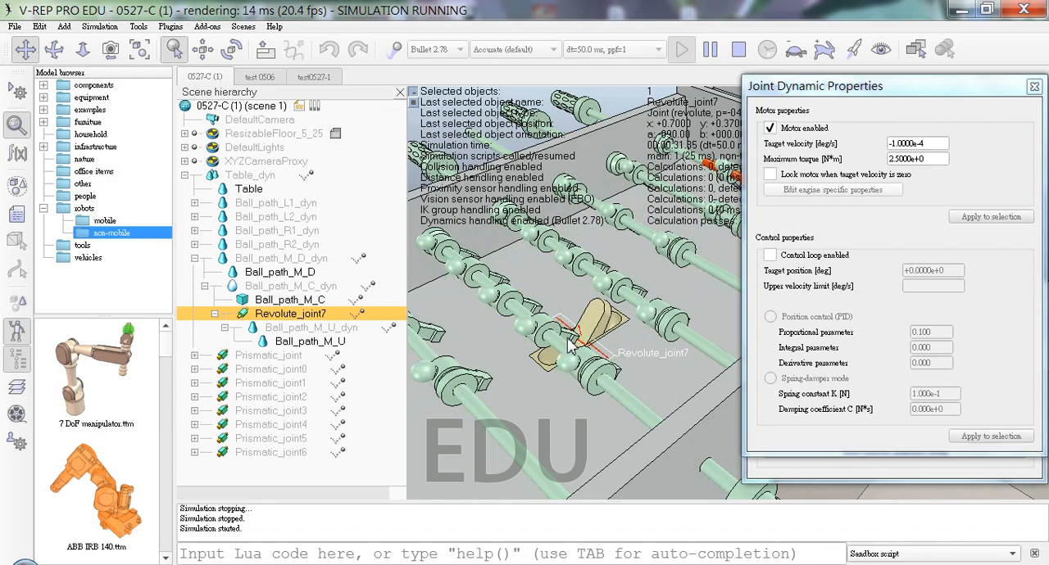
left_click_drag(538, 363, 562, 370)
middle_click_drag(562, 371, 707, 382)
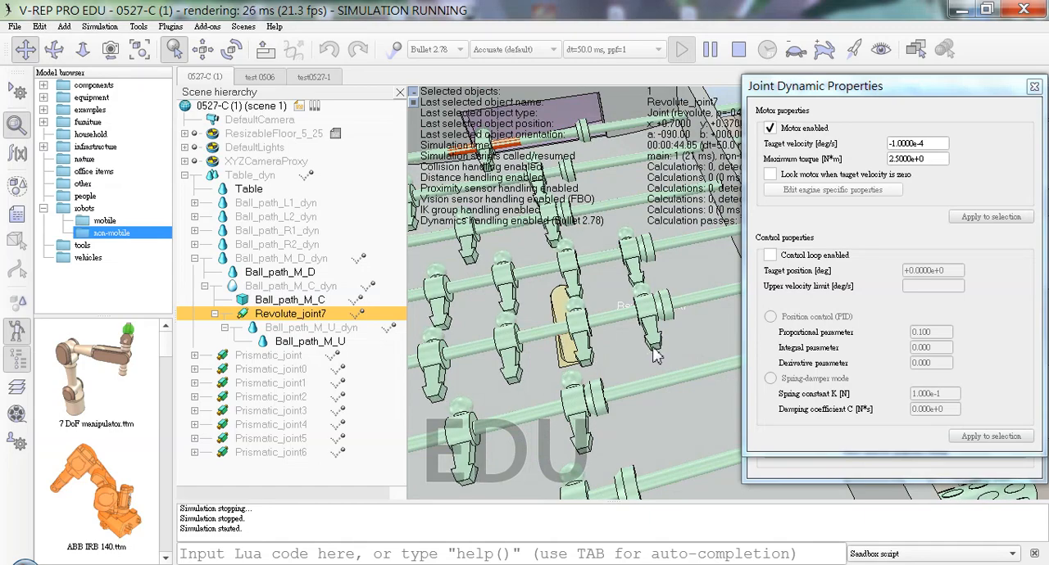
middle_click_drag(596, 358, 608, 408)
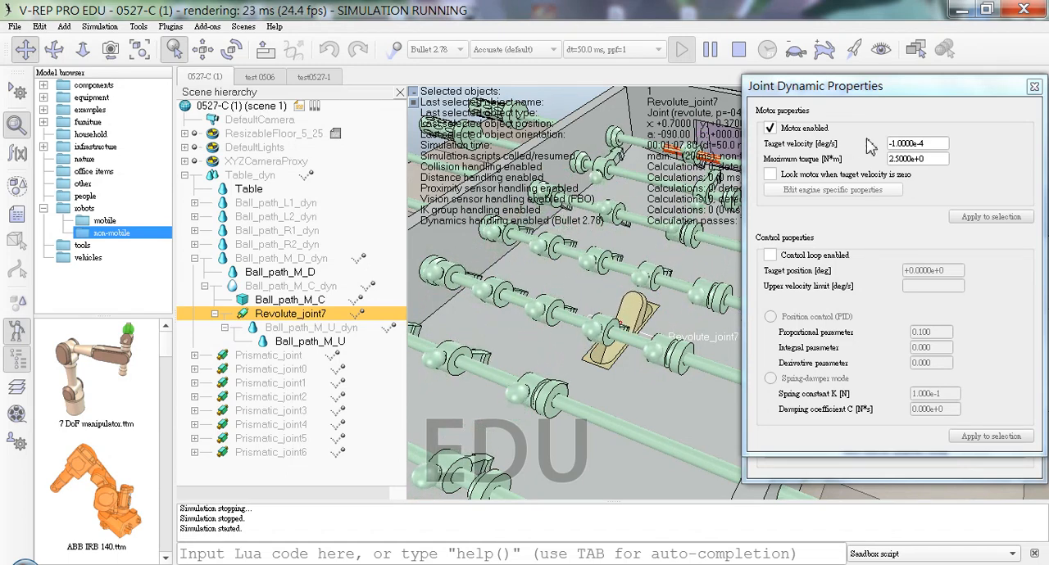
left_click(1034, 86)
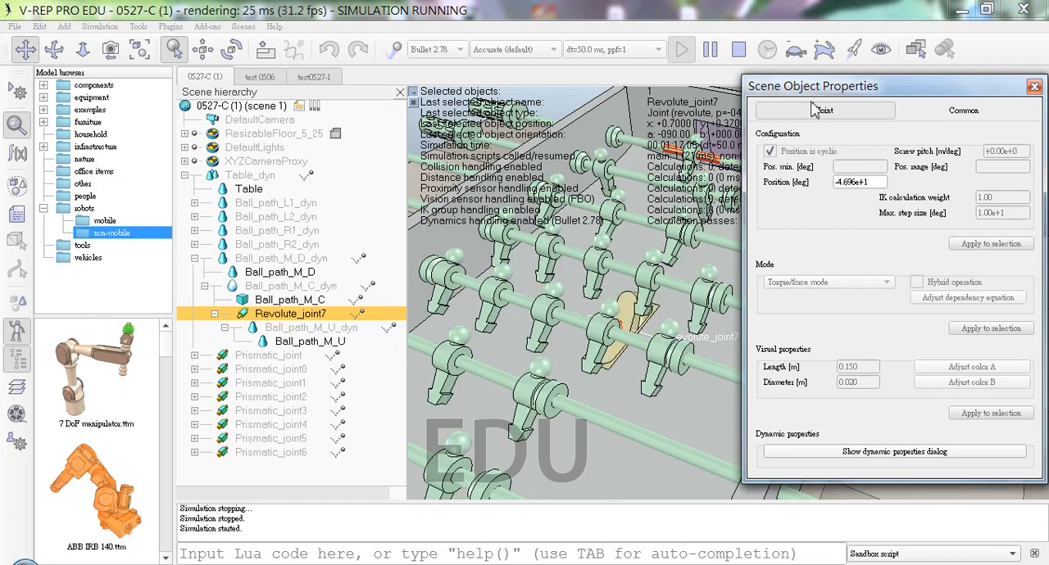
left_click(740, 51)
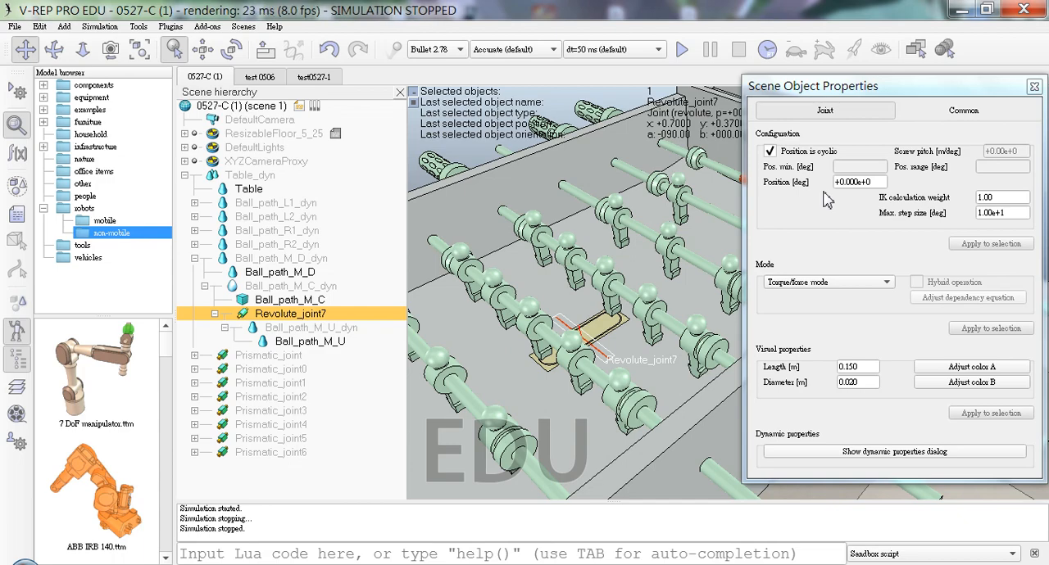
Step: Run the simulation again past the dynamics warning to recheck the paddle's movement around Revolute_joint7
left_click(683, 51)
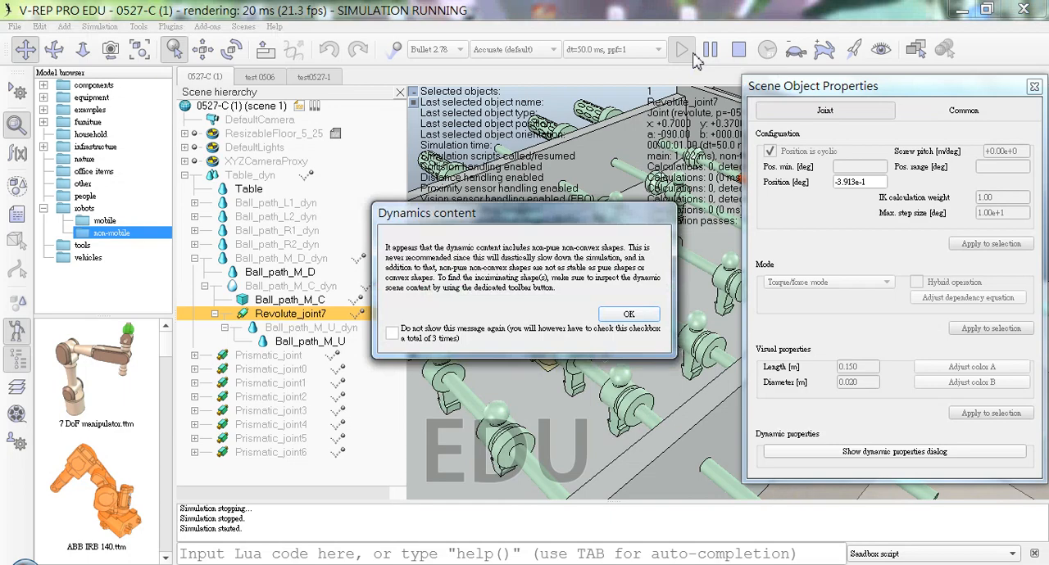
left_click(642, 317)
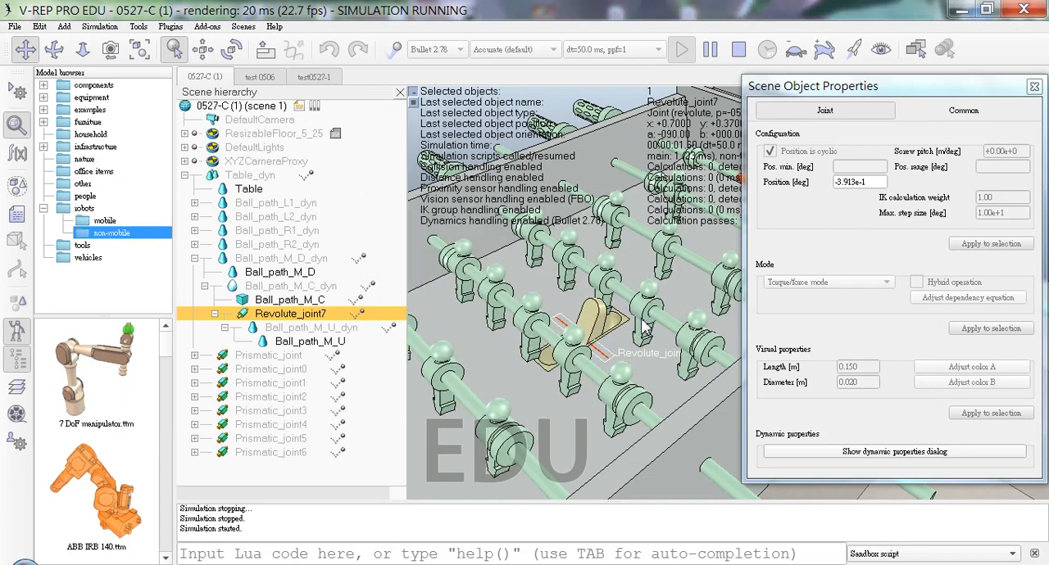